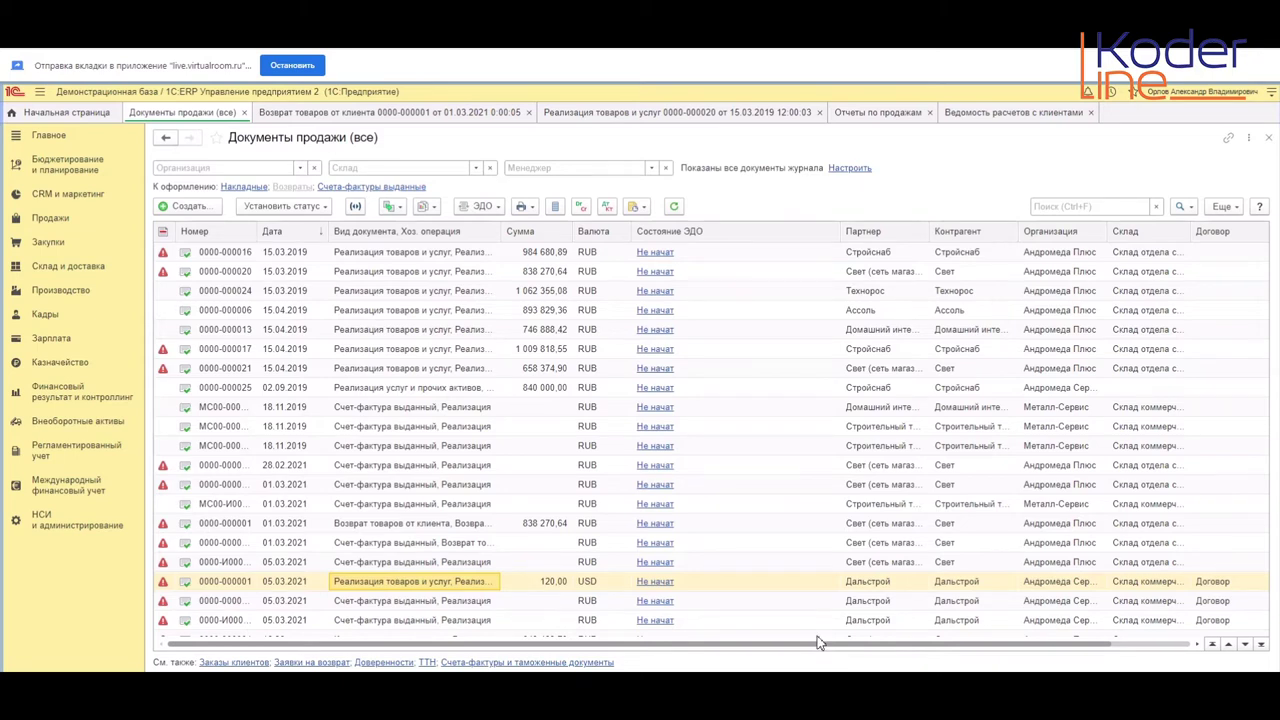
Step: View the issued invoice МС00-И000003 of 01.03.2021 from the sales documents list, then close it
scroll(491, 597, down, 1)
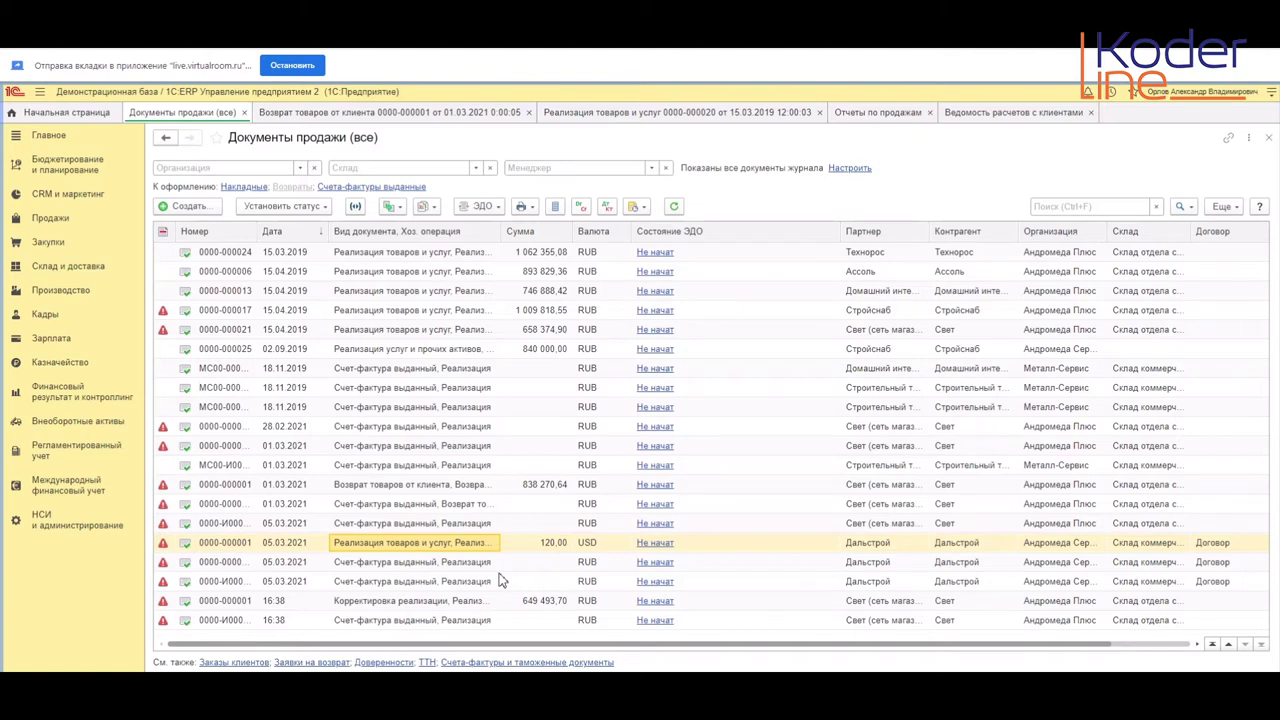
click(418, 467)
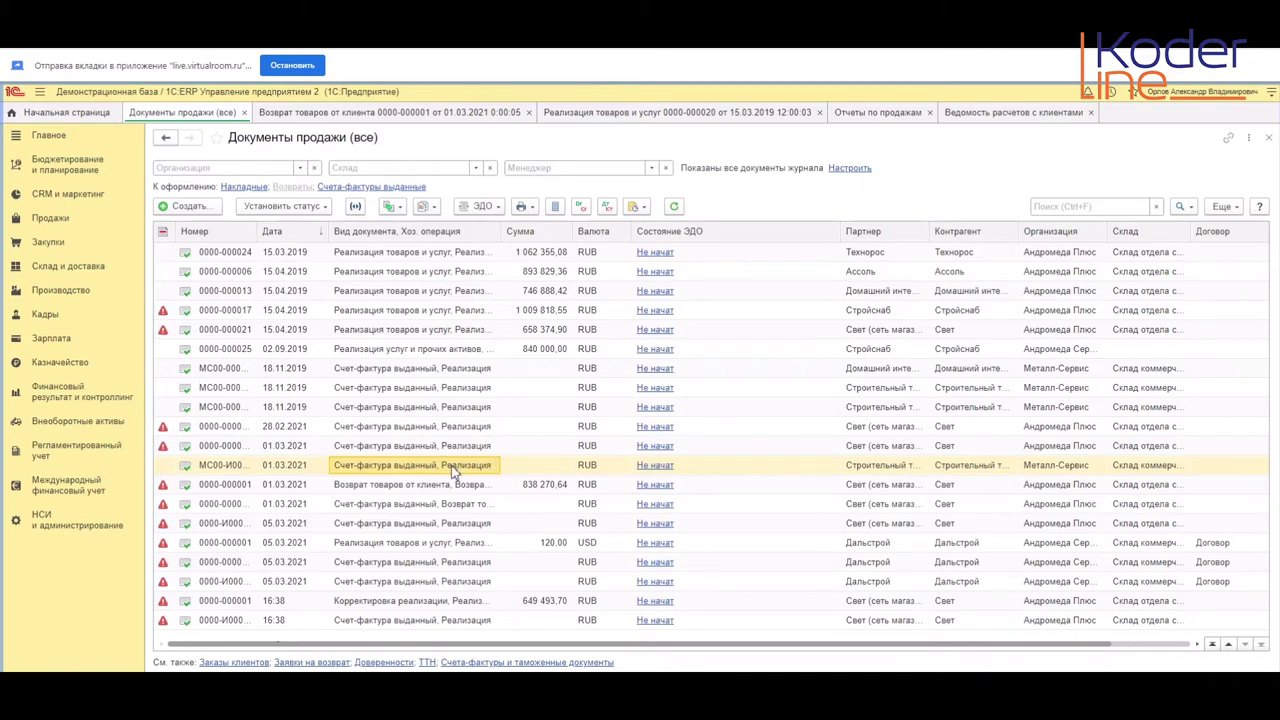
double_click(372, 466)
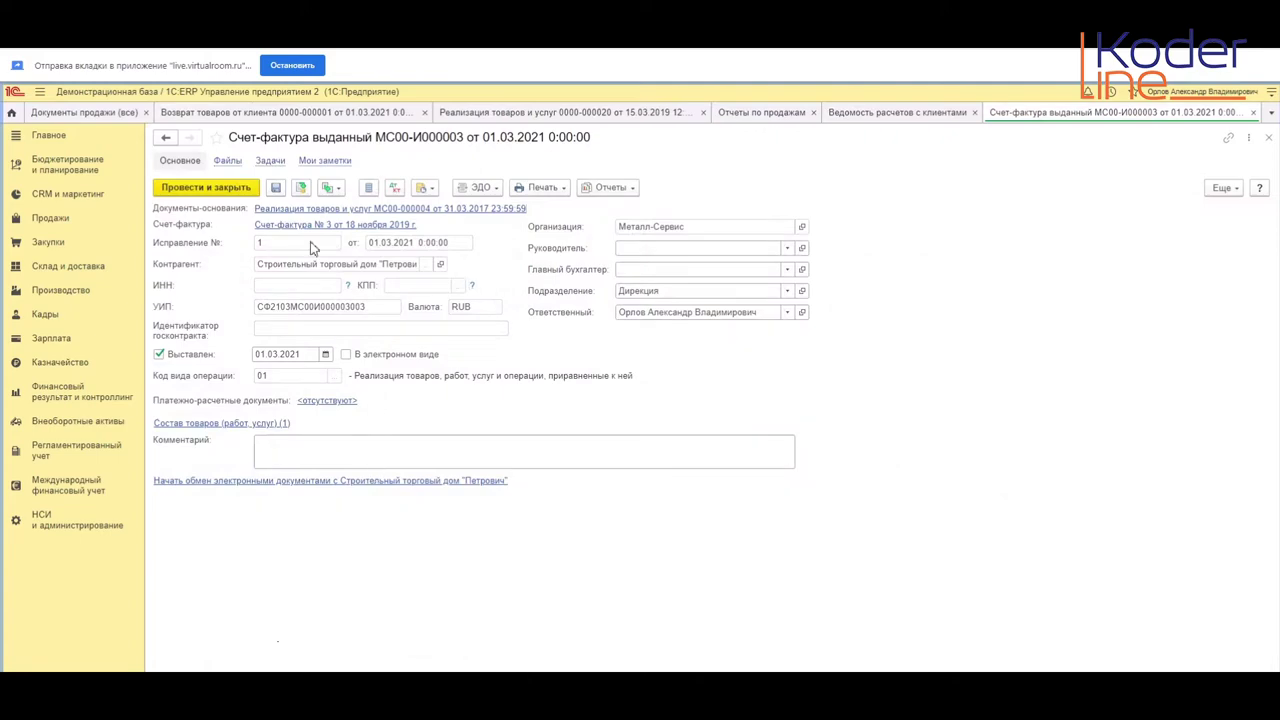
key(Escape)
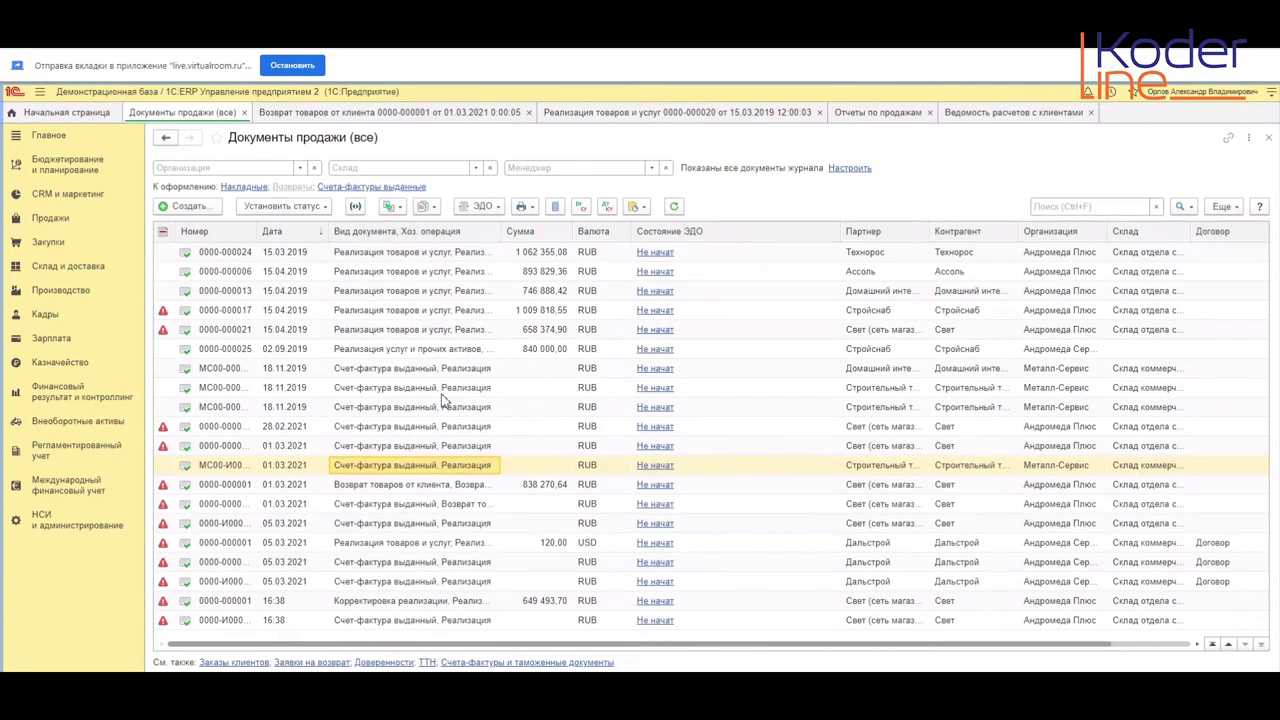
double_click(443, 447)
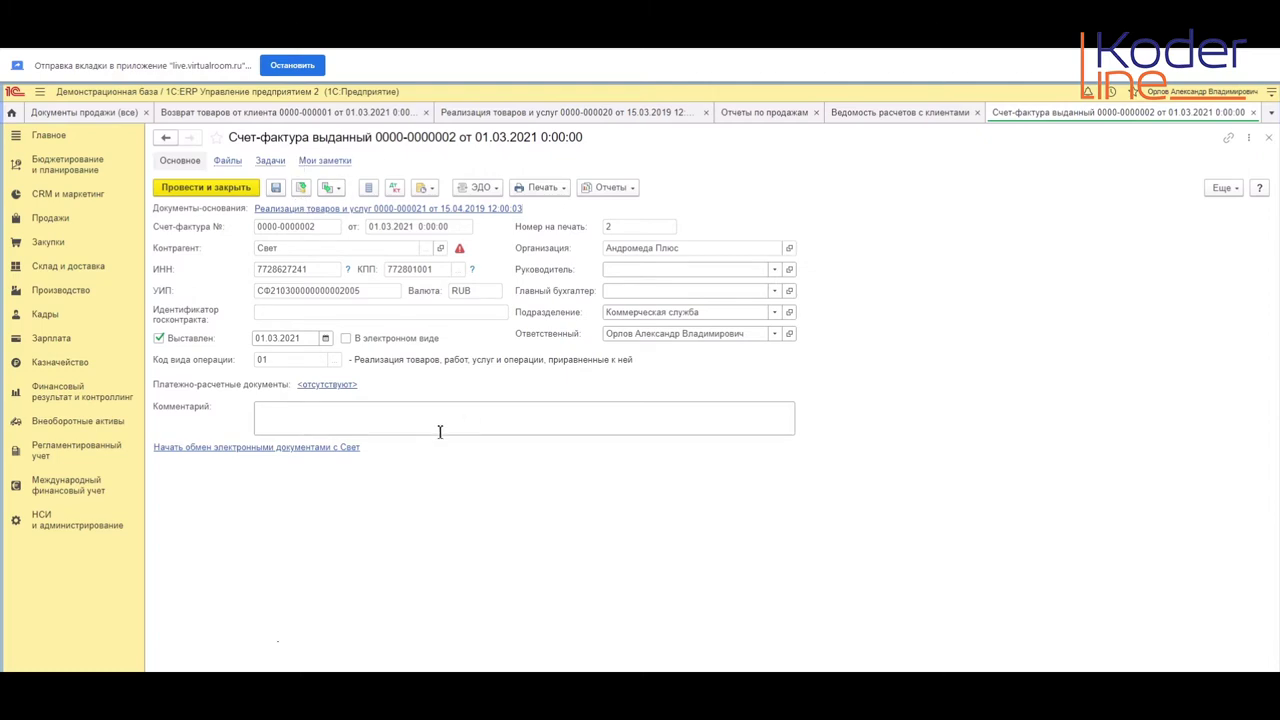
click(331, 187)
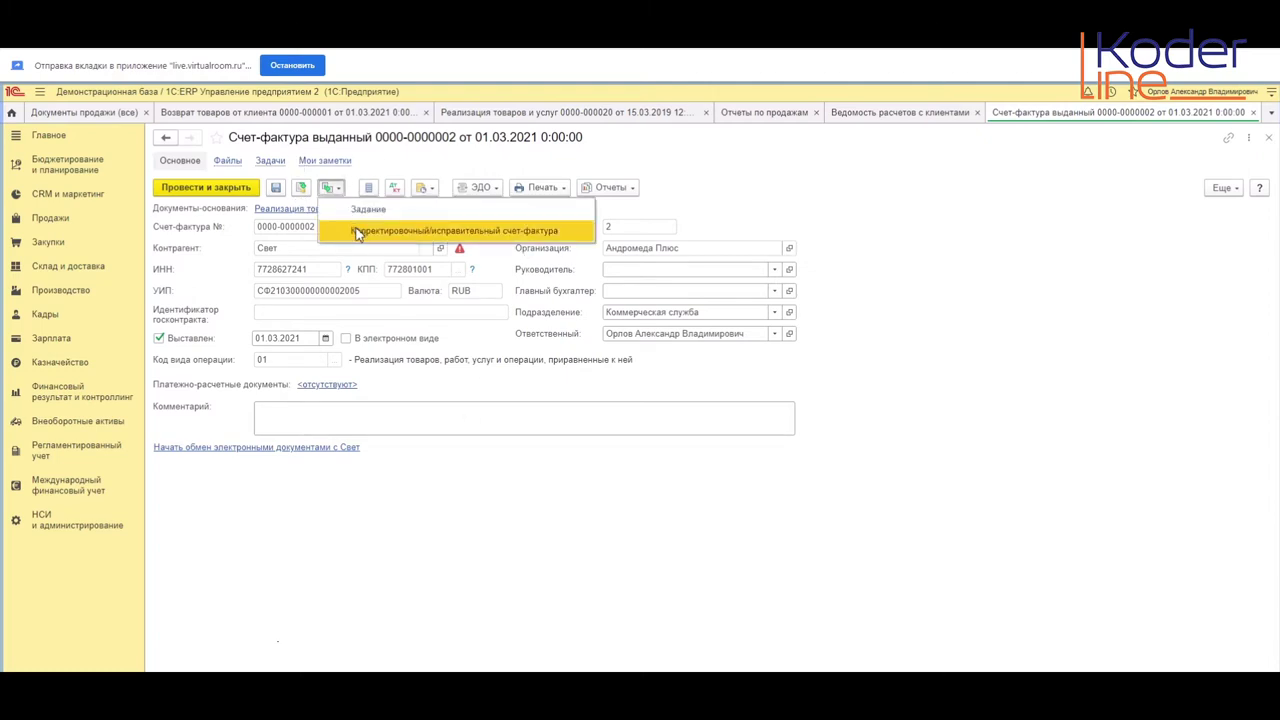
click(357, 231)
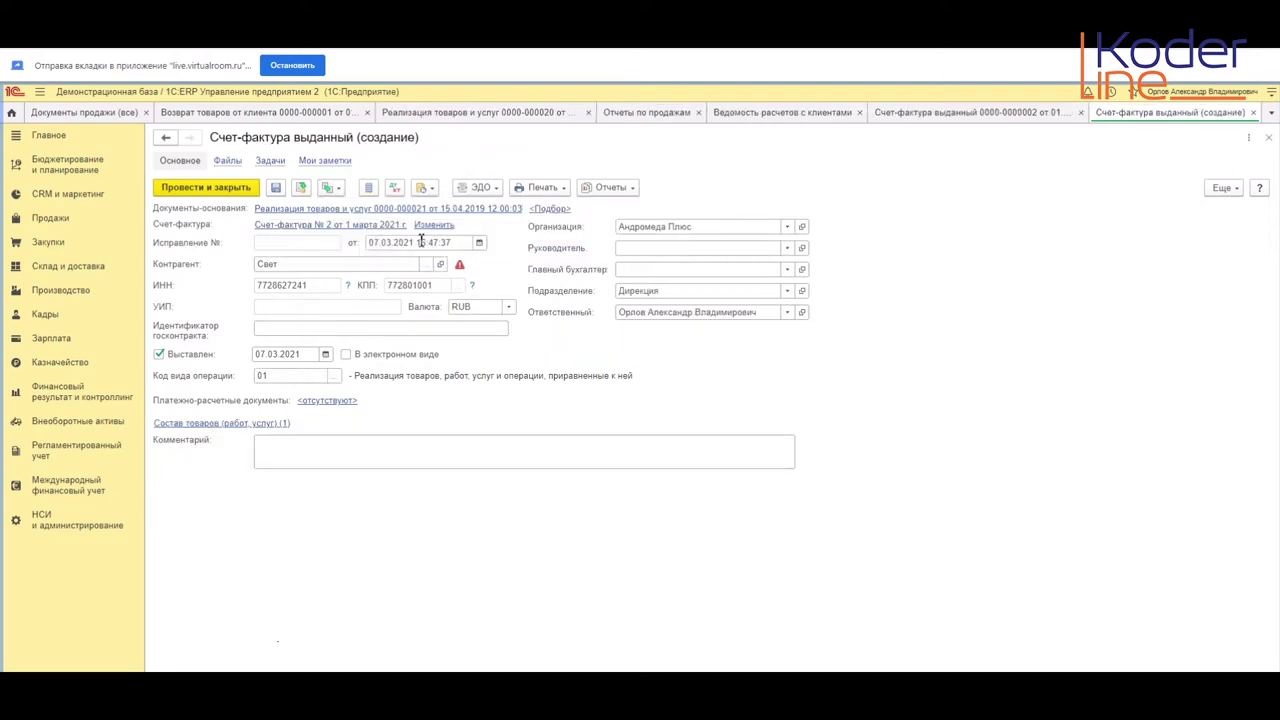
Step: In the new invoice's goods composition, set the total (Всего) of the Кабель NYM line to 1 400 000
click(225, 424)
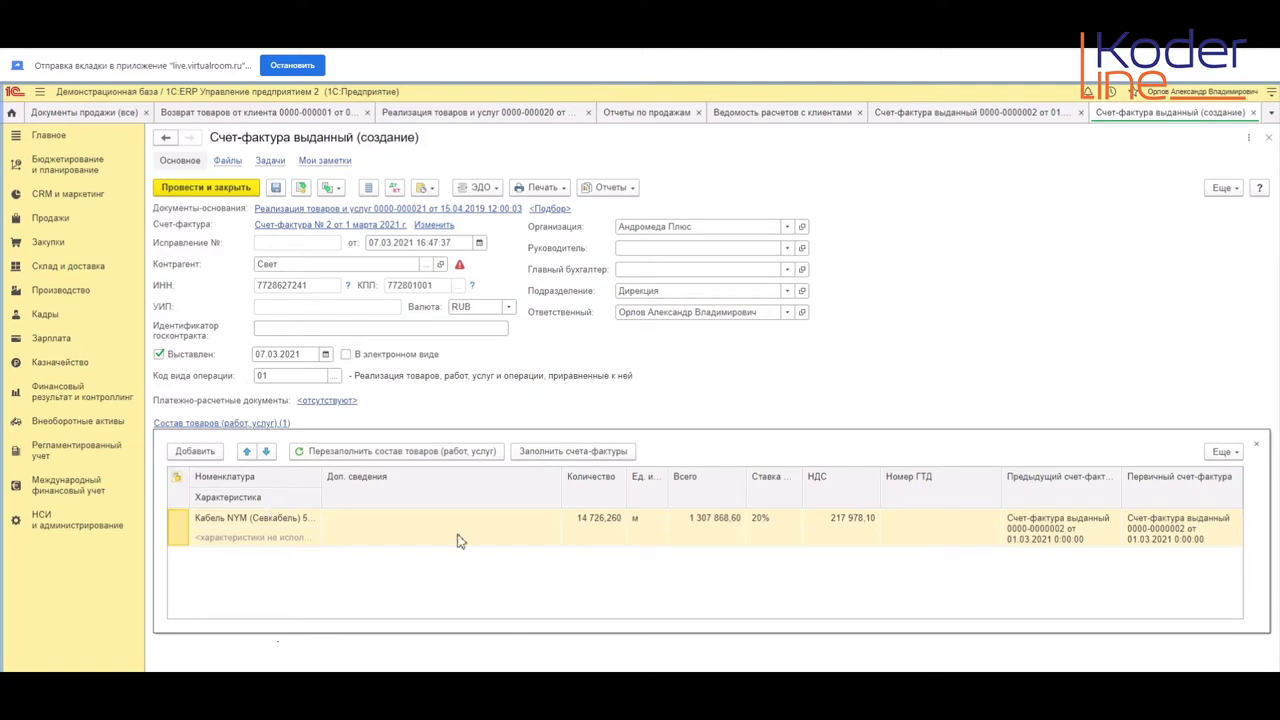
double_click(707, 535)
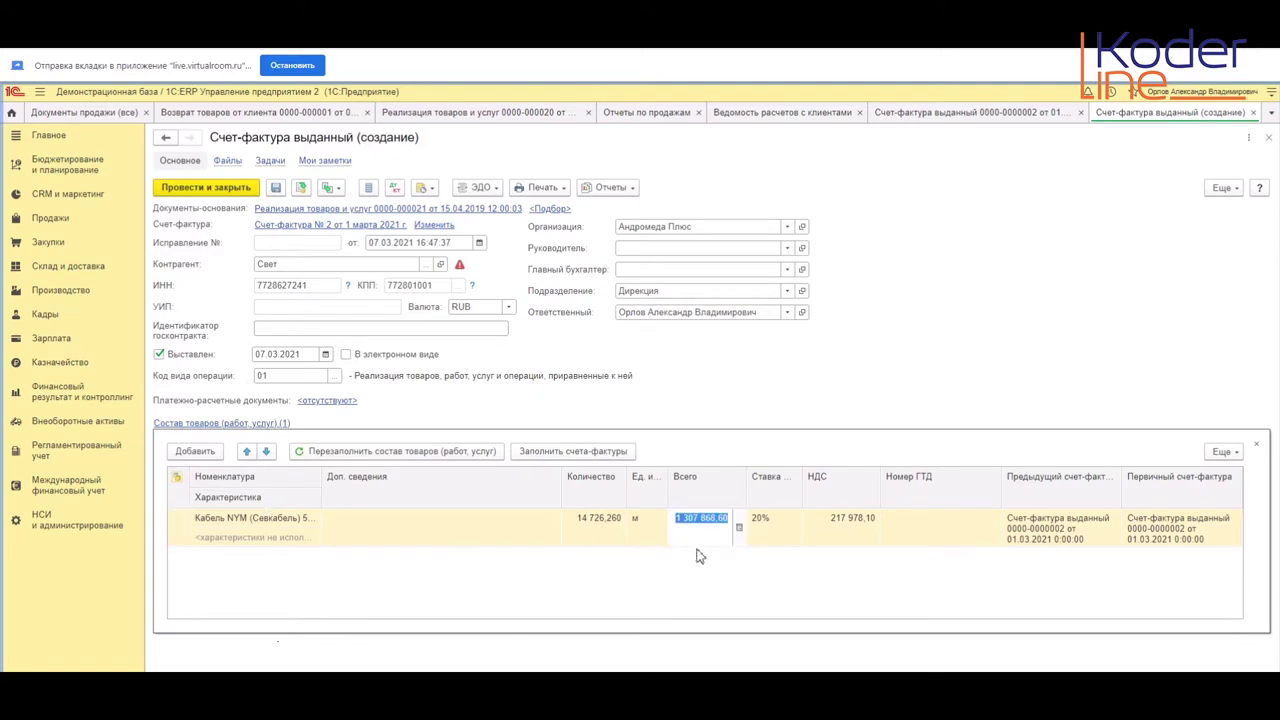
text(1 400 000)
key(Return)
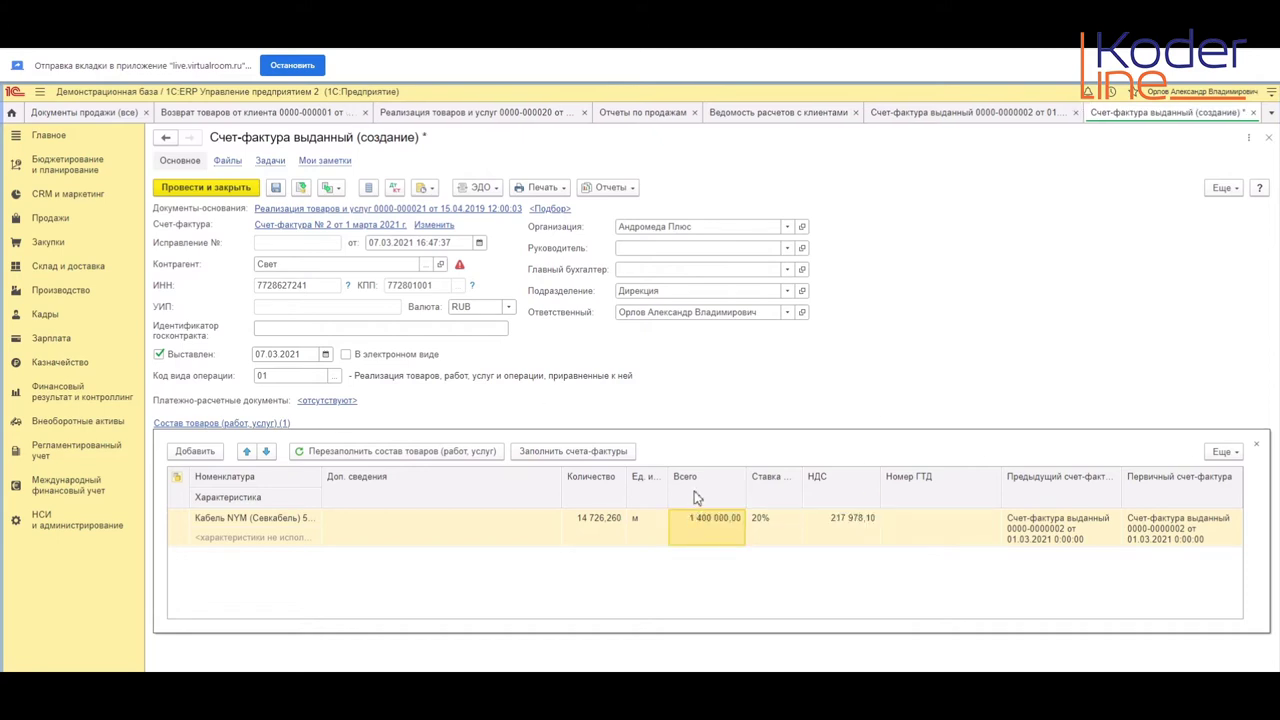
Step: Post the new corrected invoice and open its printed invoice form to check the ИСПРАВЛЕНИЕ line
click(307, 190)
click(540, 187)
click(575, 212)
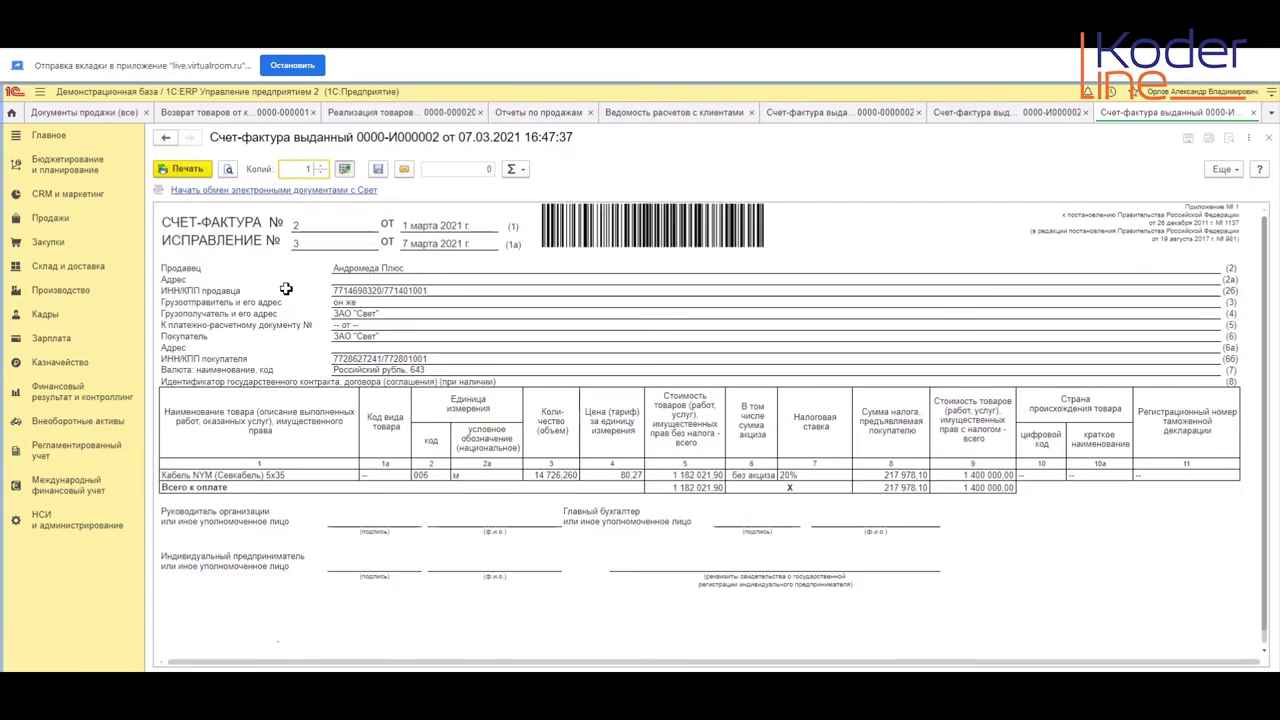
drag(217, 245, 476, 243)
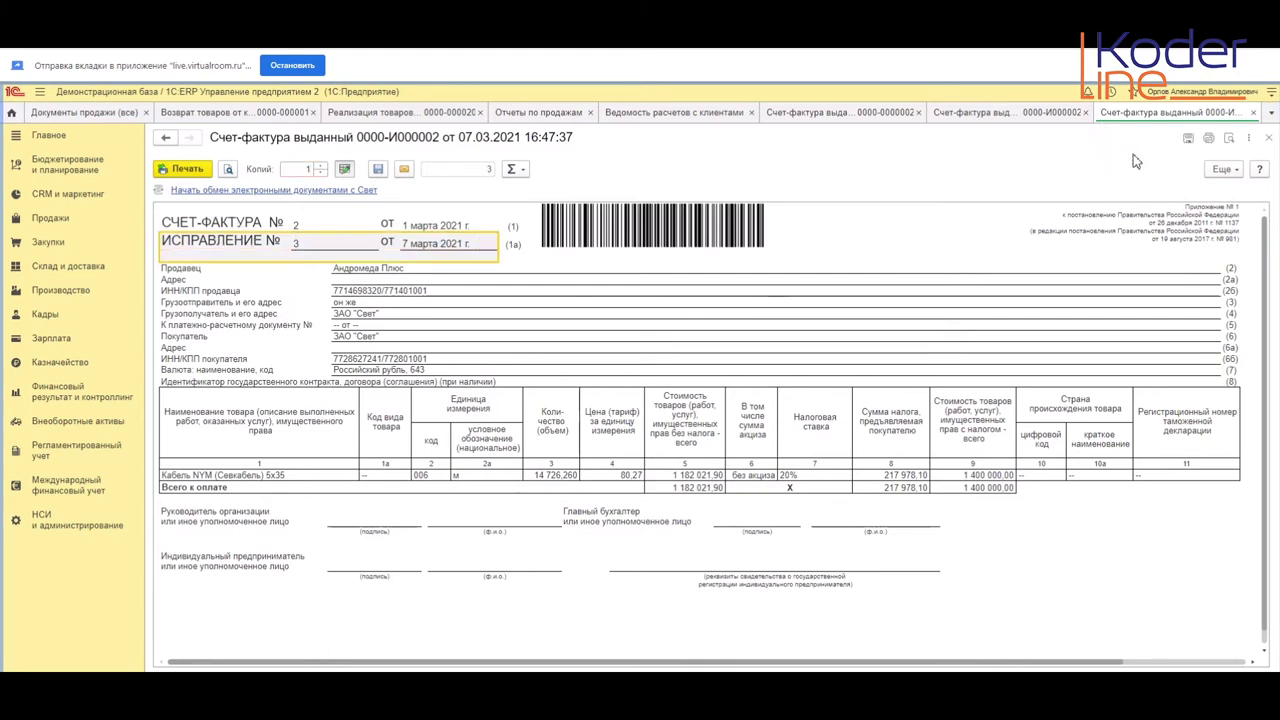
Step: Close the printed form, the corrected invoice and the original invoice to return to the sales documents list
click(1254, 113)
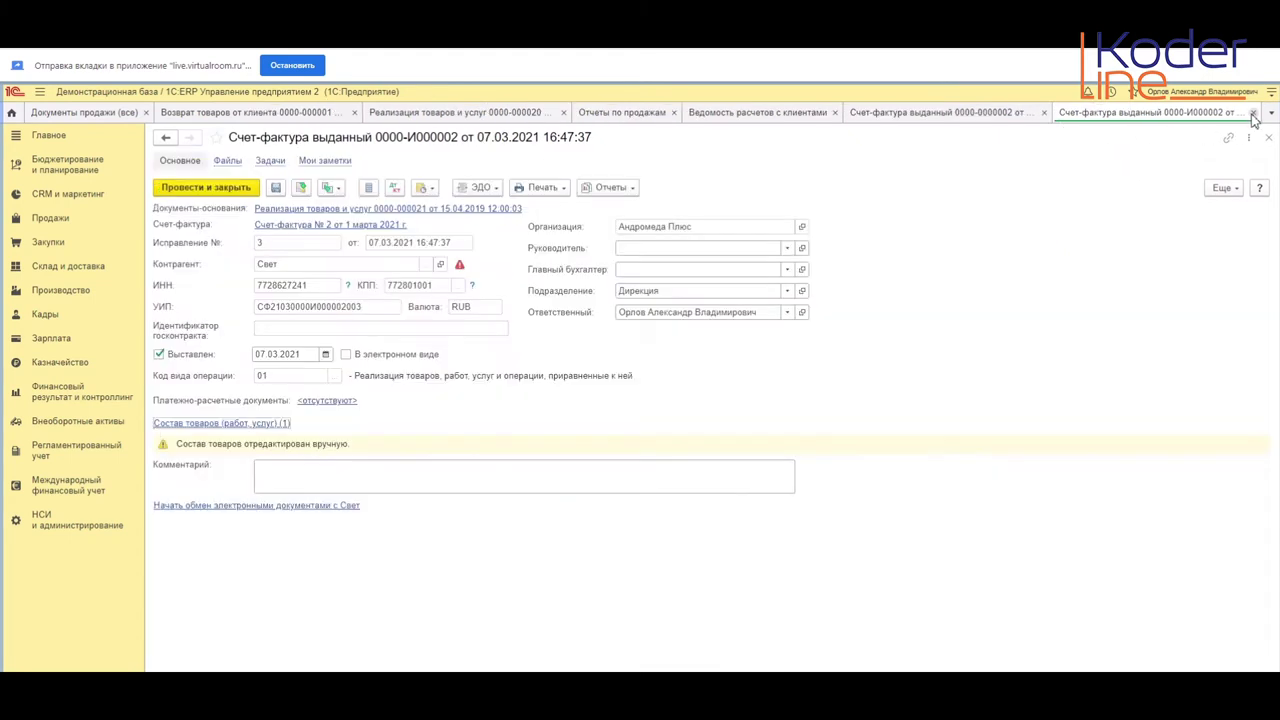
click(1254, 113)
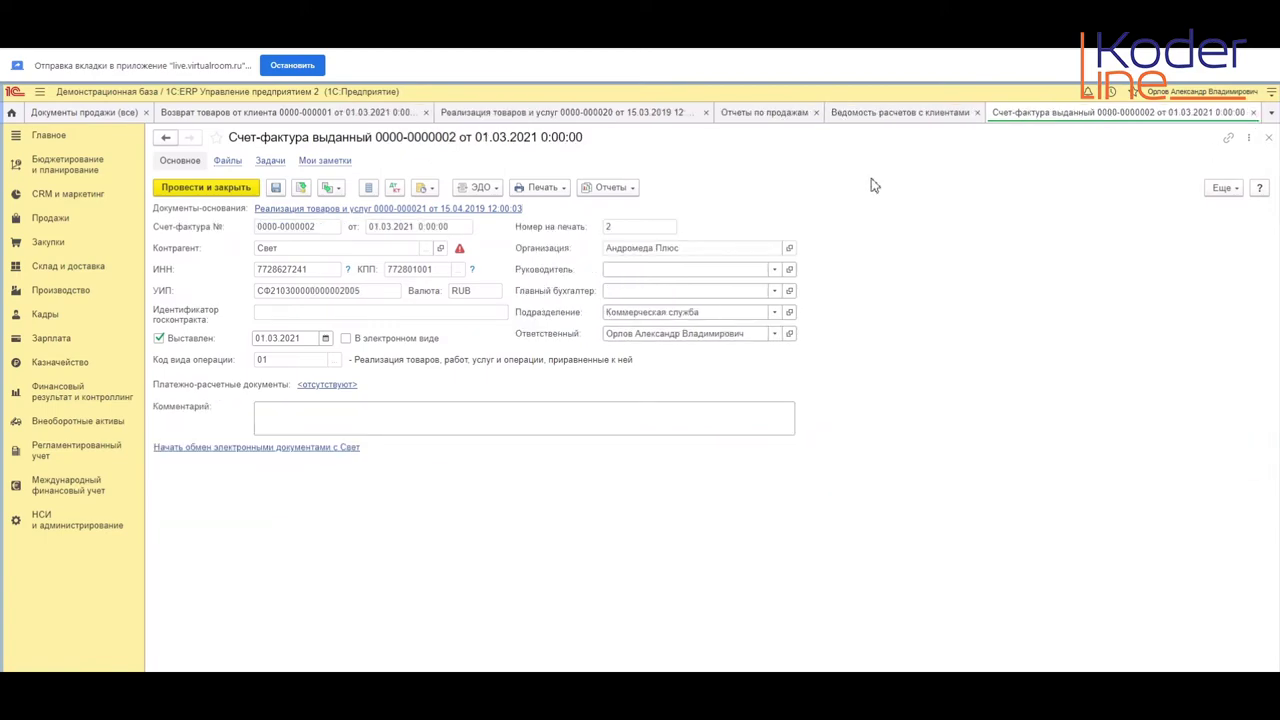
click(1254, 113)
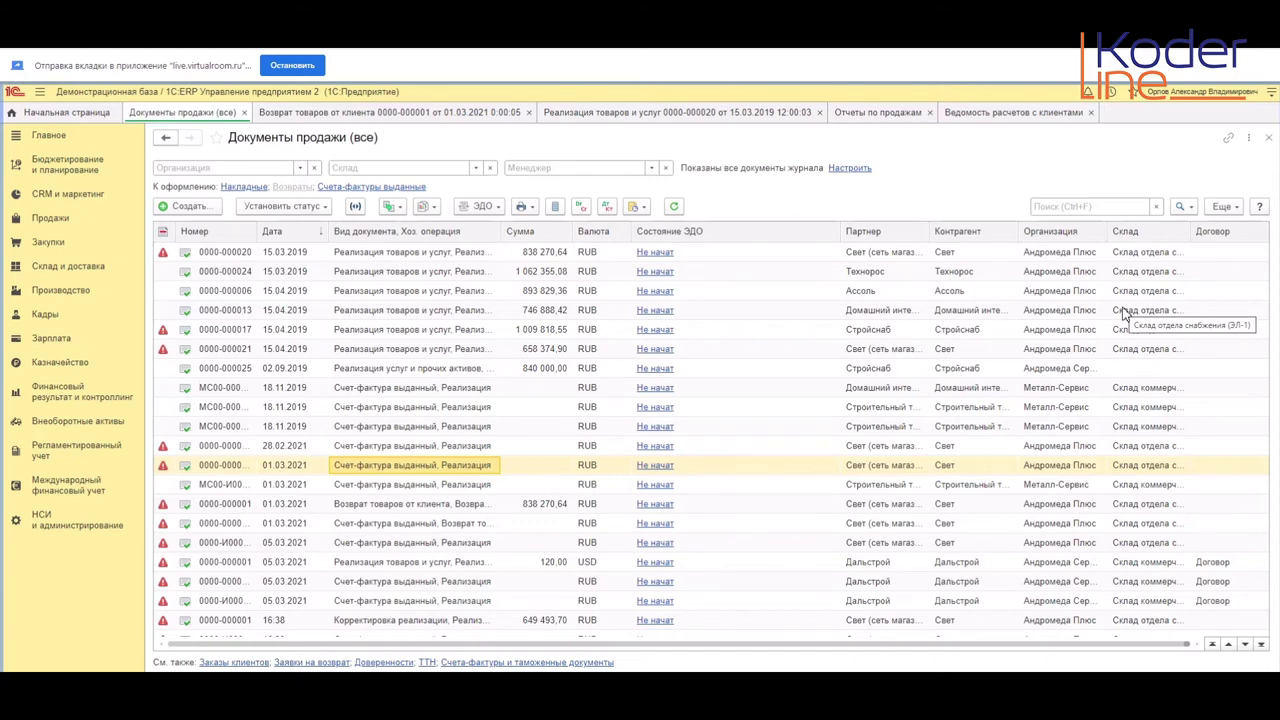
click(381, 114)
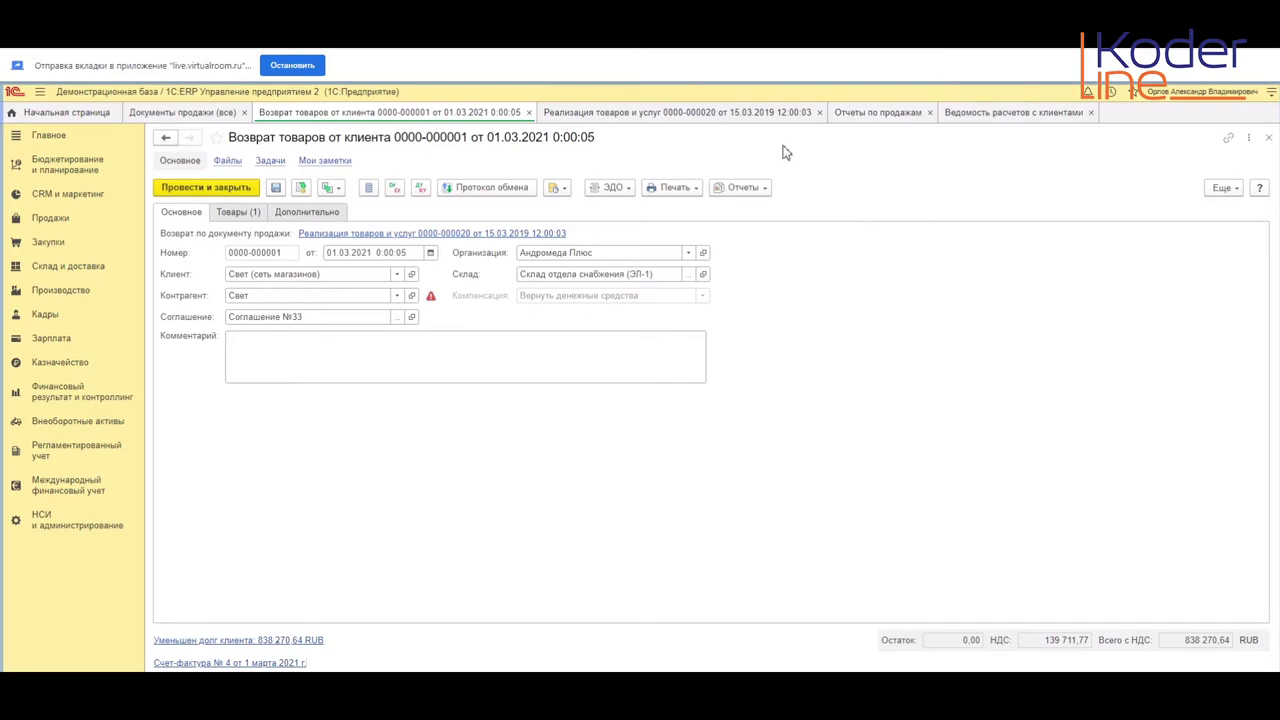
click(181, 663)
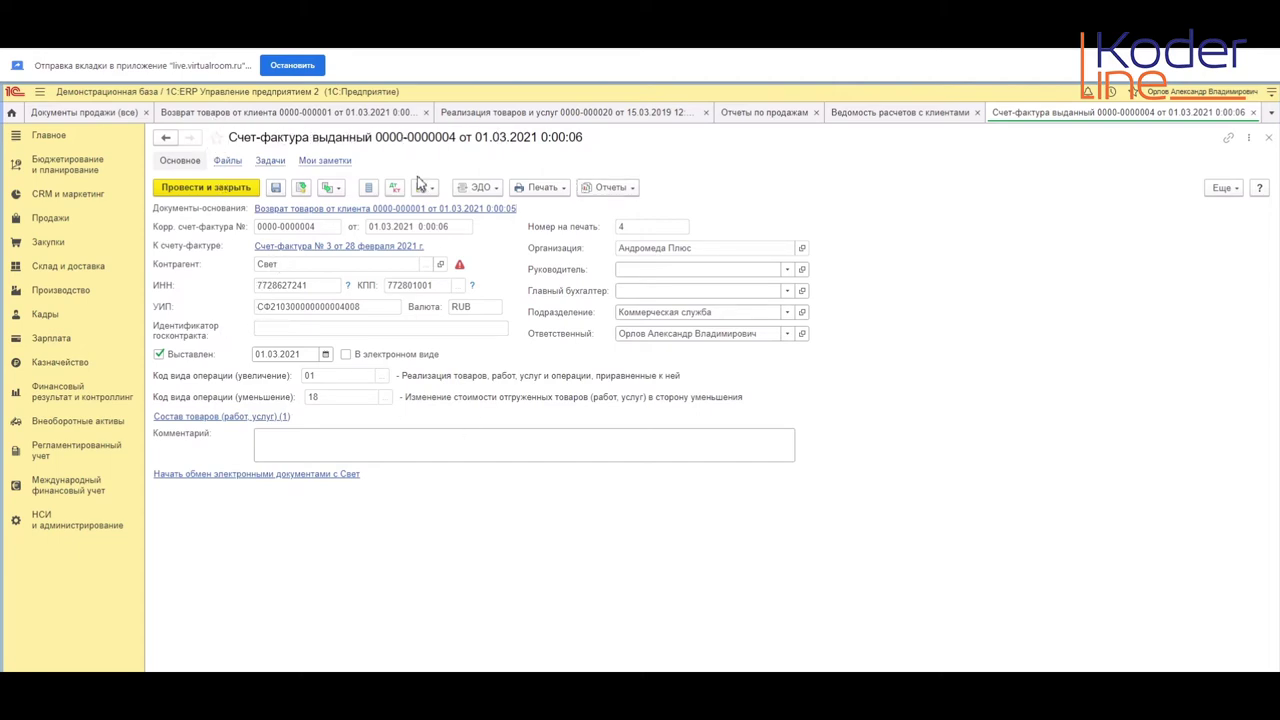
click(348, 117)
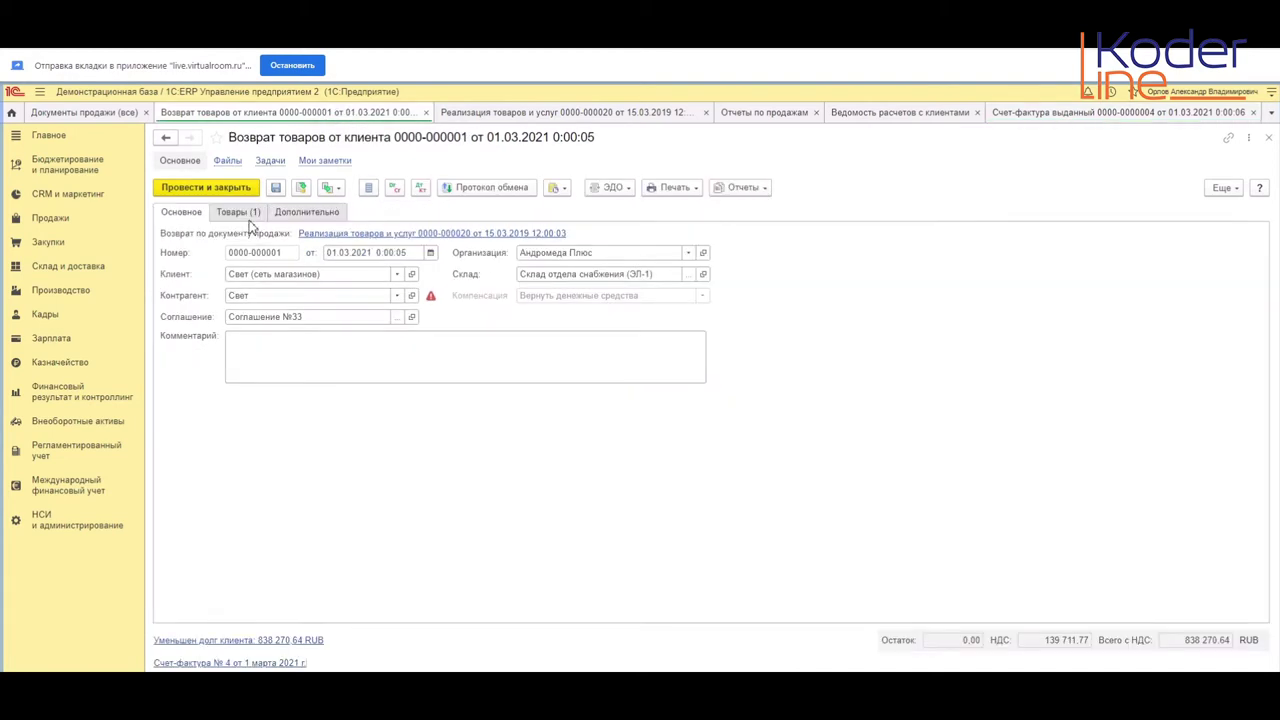
click(240, 212)
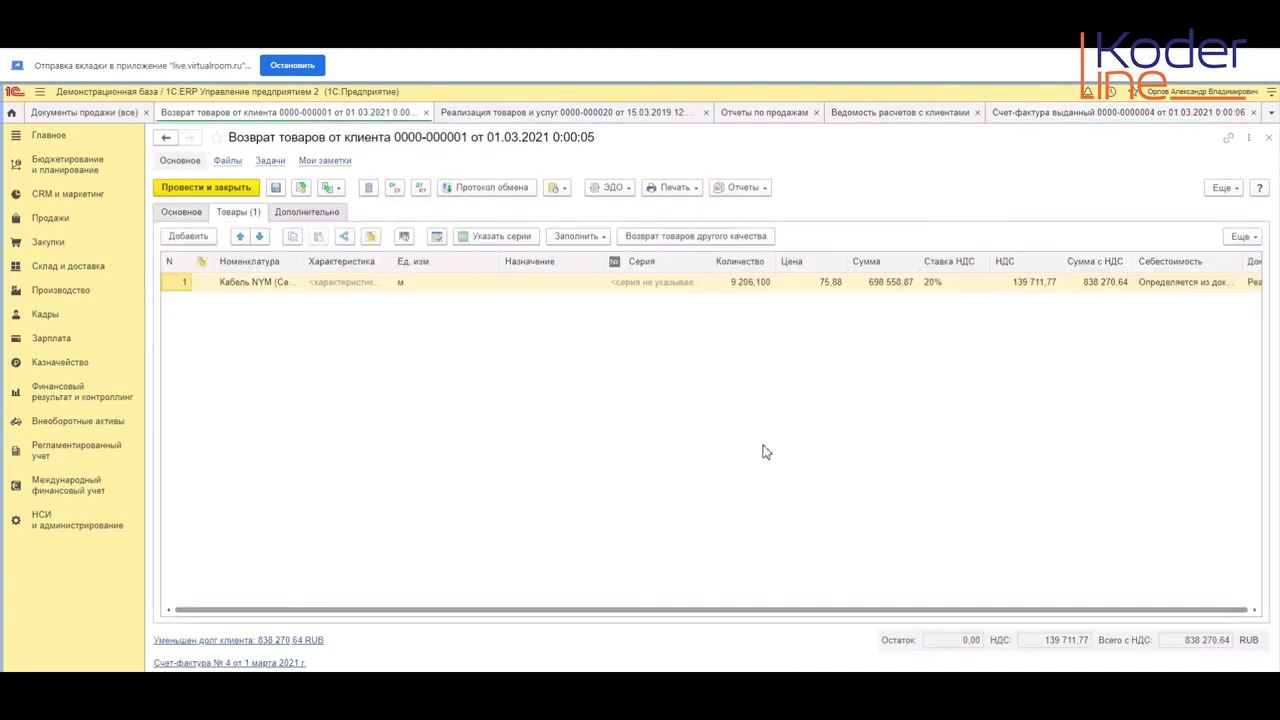
click(1112, 112)
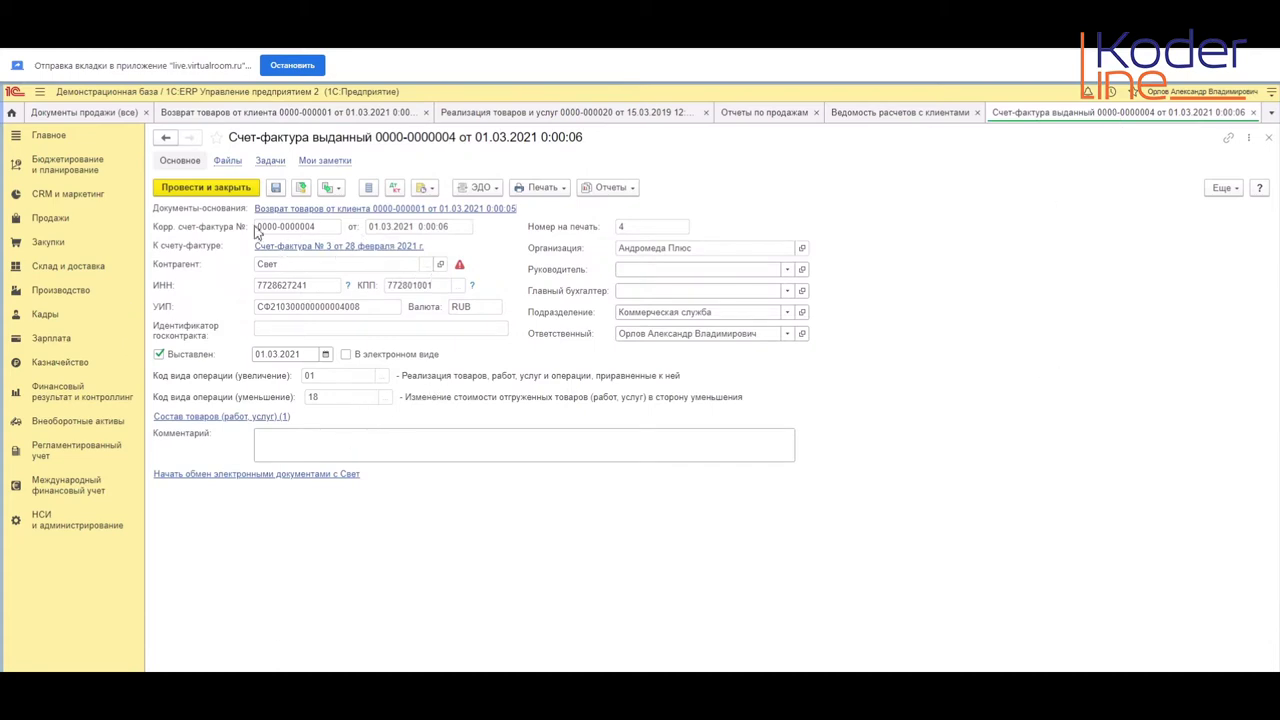
Step: Open the printed form of corrective invoice № 4 and examine its header and the increase and decrease rows
click(538, 188)
click(540, 210)
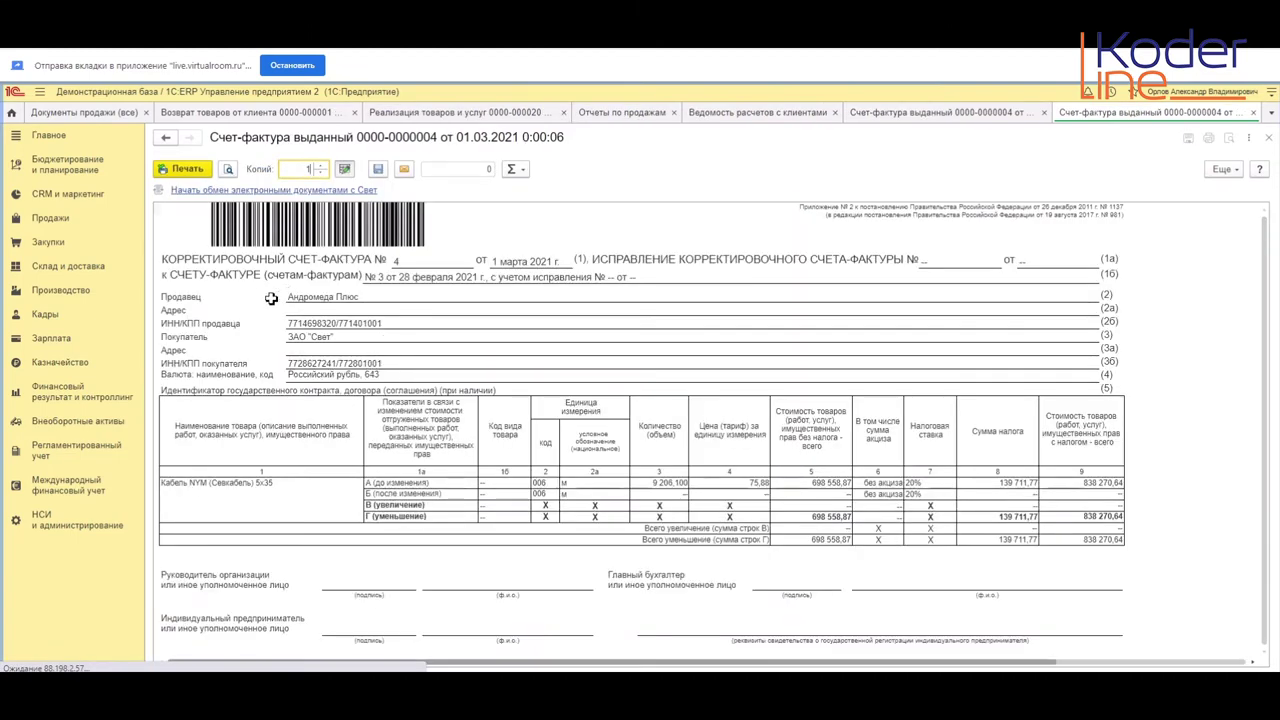
drag(198, 261, 773, 267)
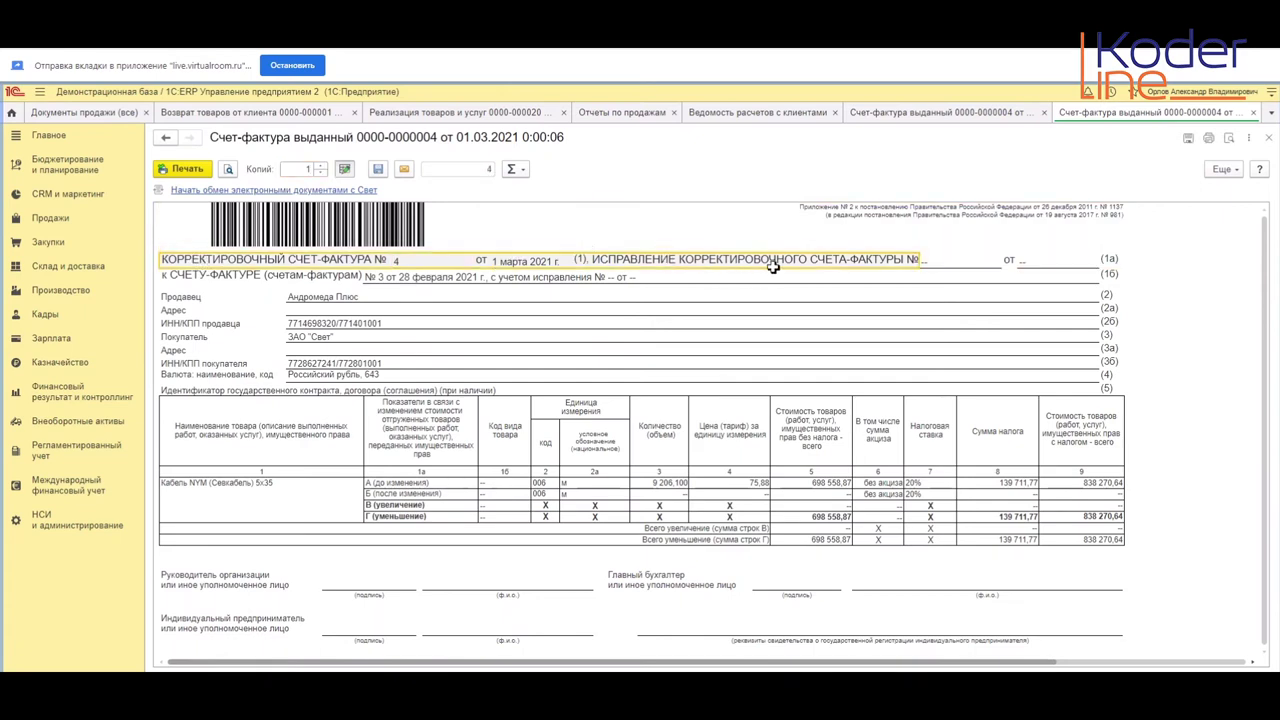
drag(398, 494, 1050, 543)
click(1004, 508)
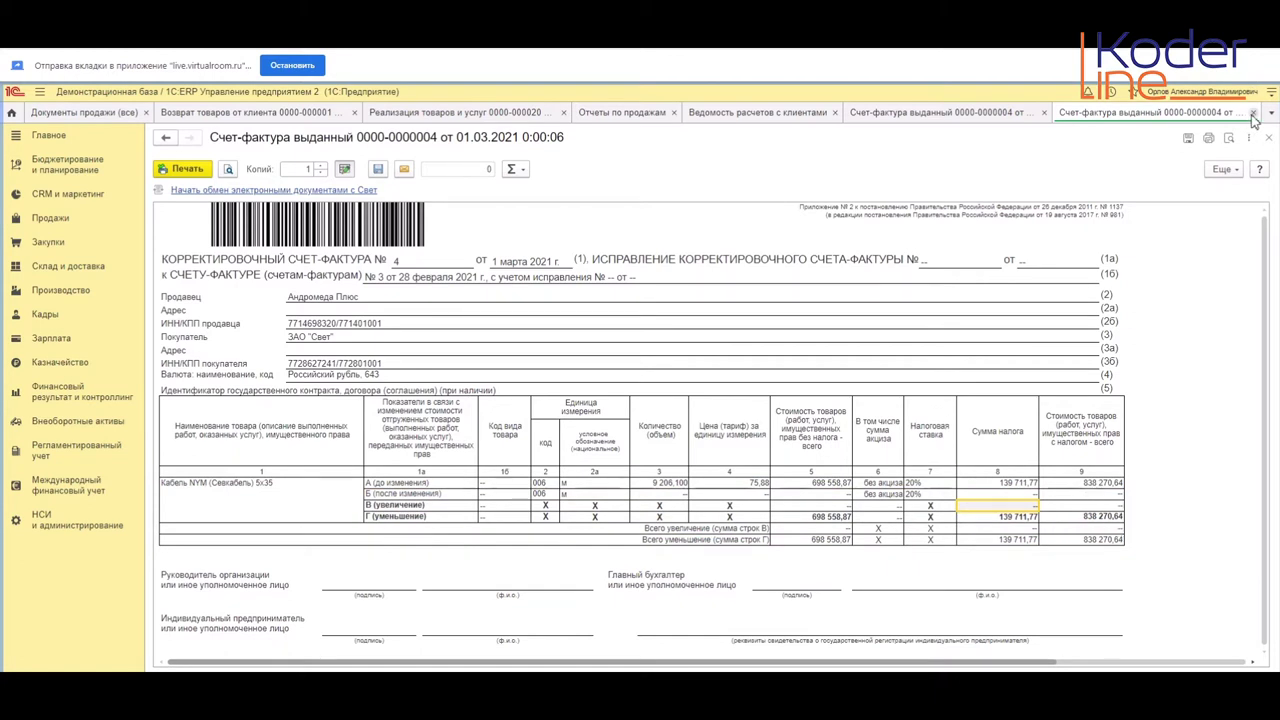
click(1253, 113)
click(1253, 113)
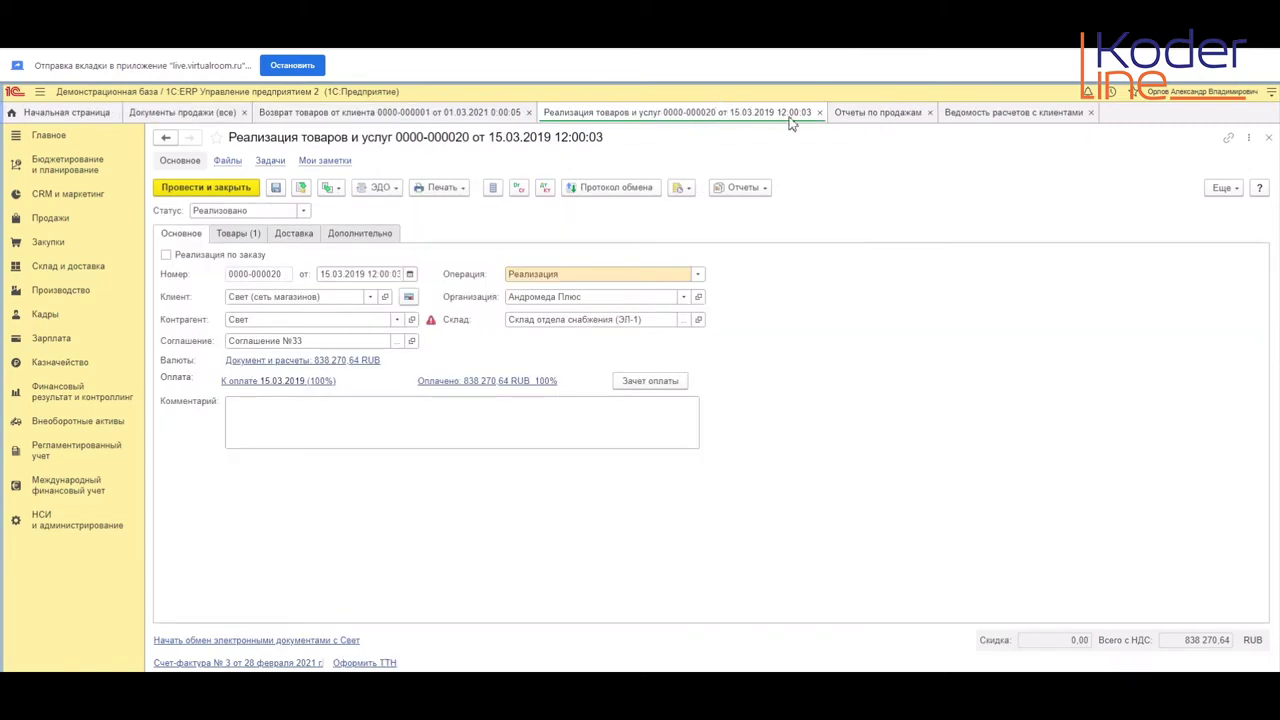
click(819, 112)
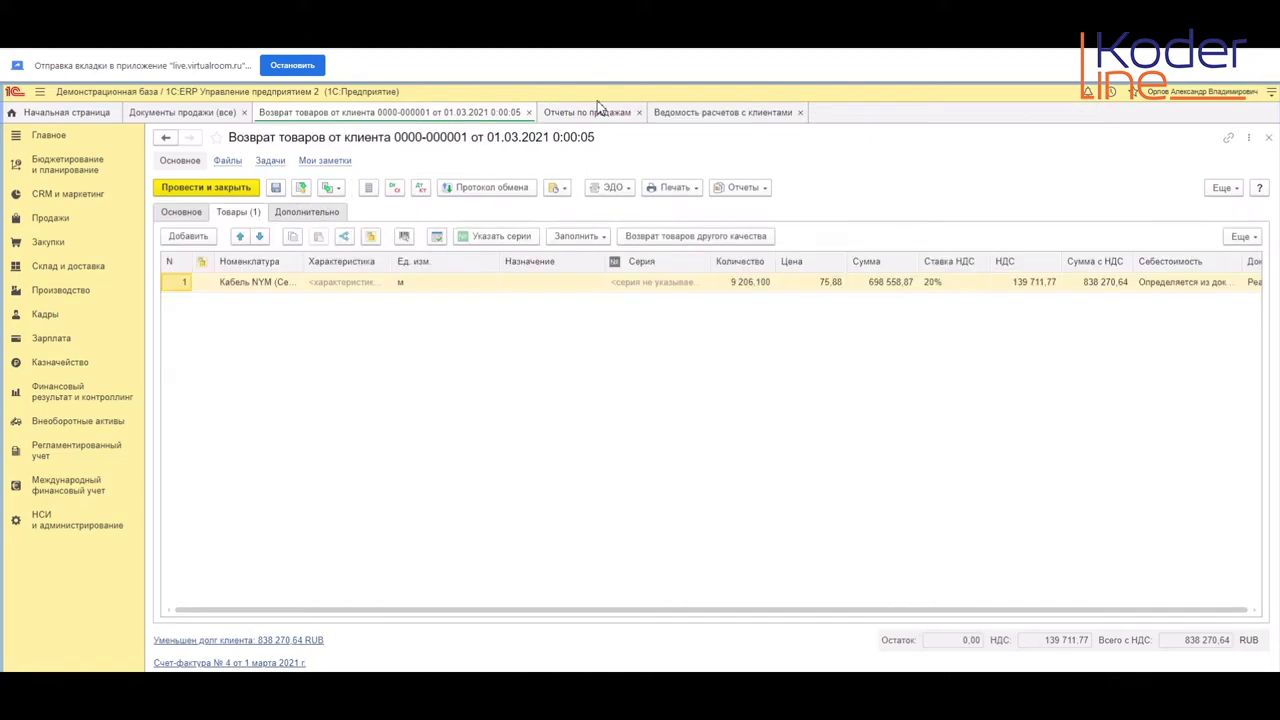
click(529, 112)
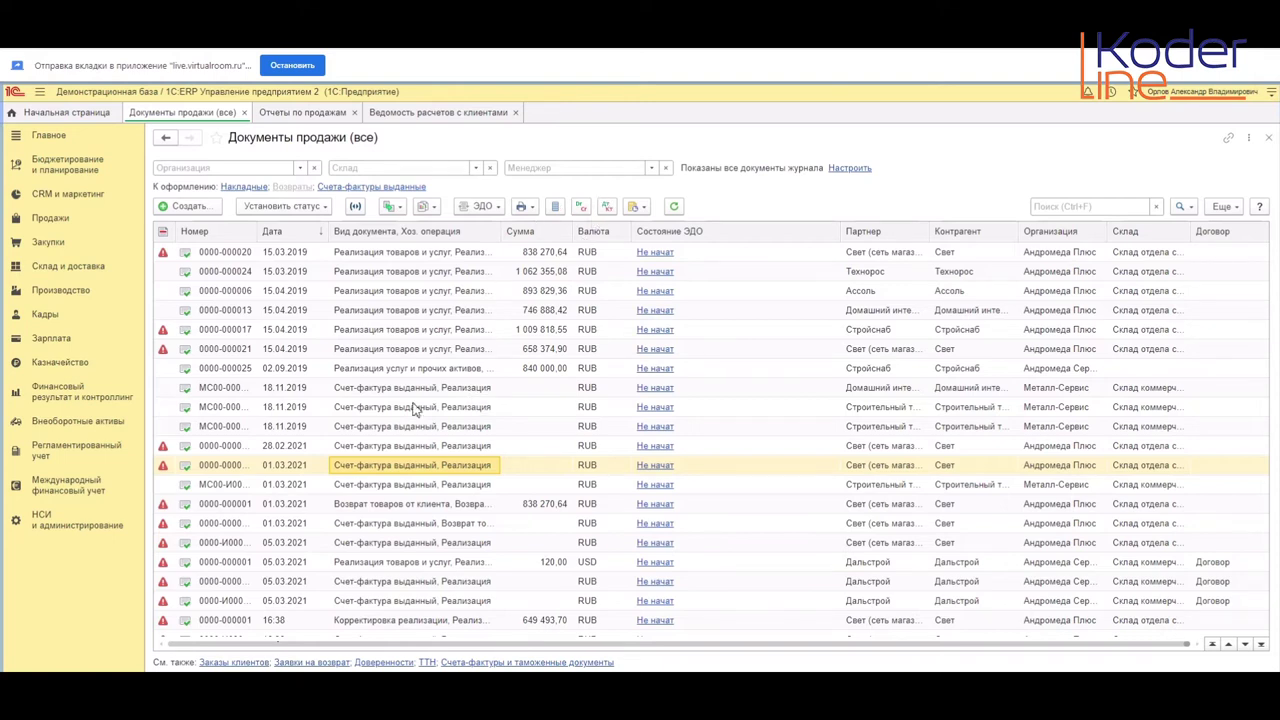
Step: Open the customer settlements statement (Ведомость расчетов с клиентами) from the sales reports
click(48, 226)
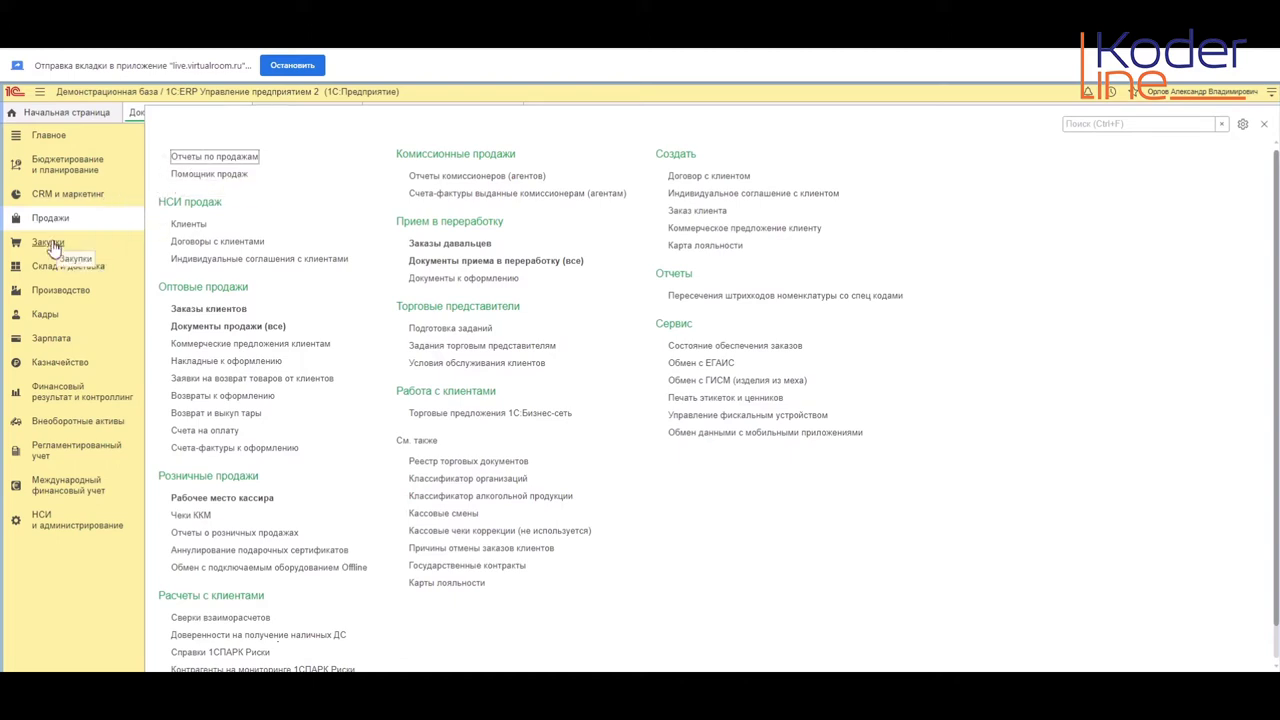
click(205, 167)
scroll(364, 530, down, 5)
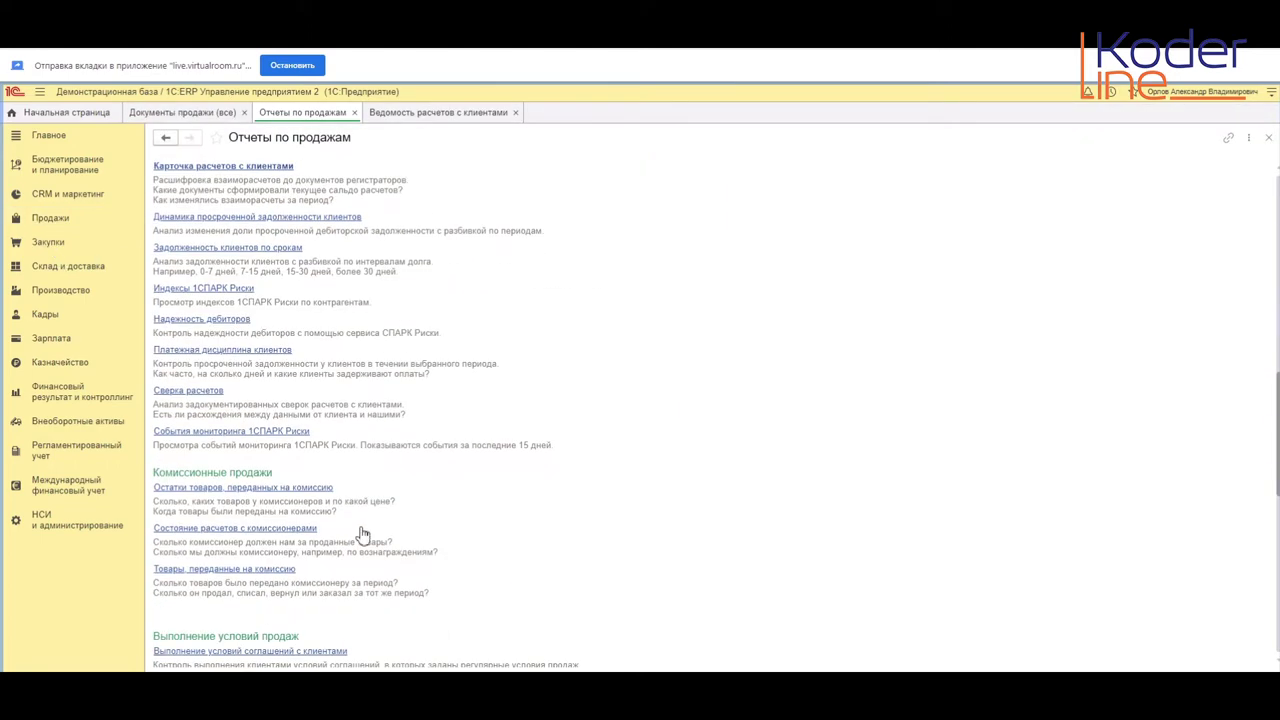
scroll(363, 533, down, 5)
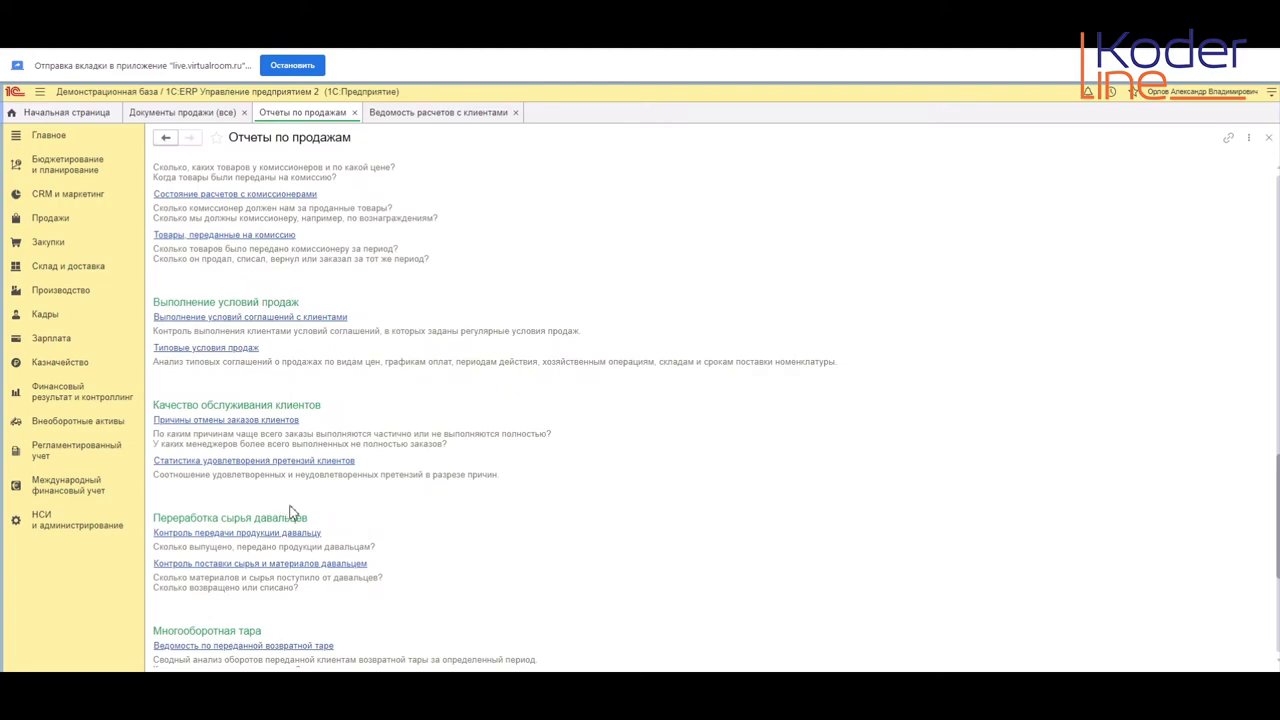
scroll(290, 510, down, 1)
scroll(307, 508, down, 3)
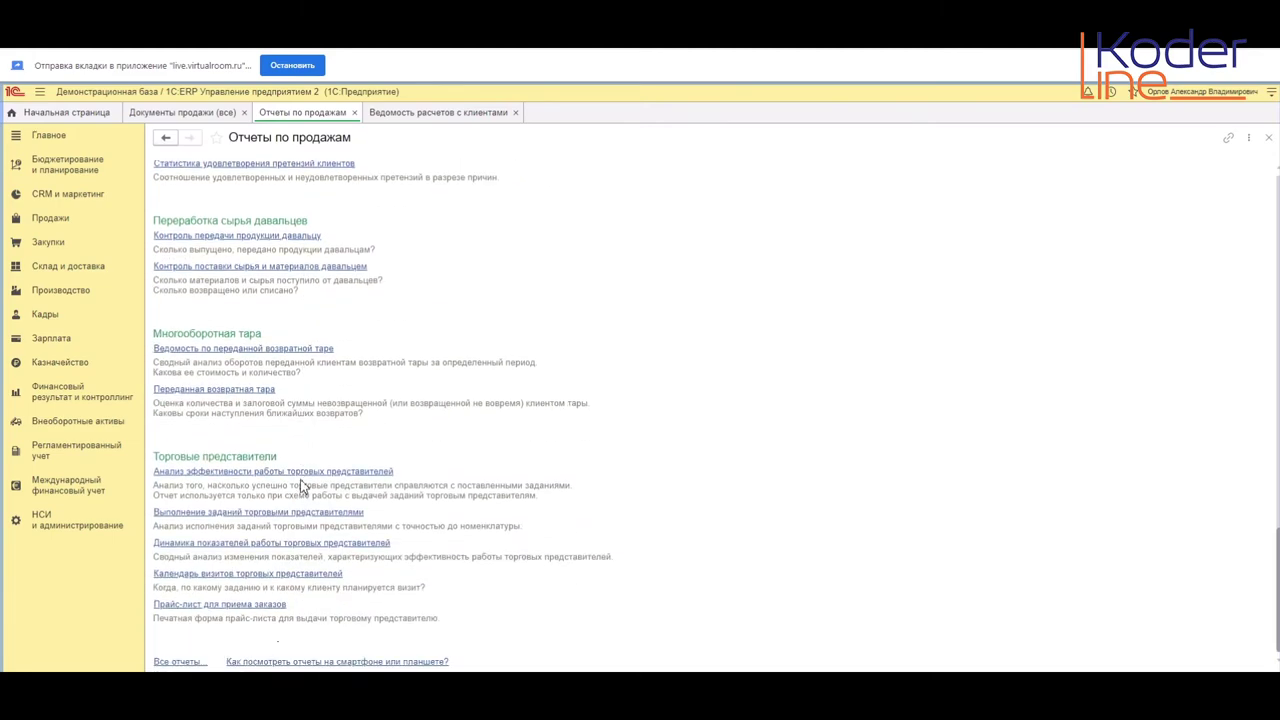
scroll(300, 485, up, 10)
scroll(300, 485, up, 2)
scroll(303, 487, up, 2)
scroll(303, 487, down, 5)
scroll(303, 487, down, 1)
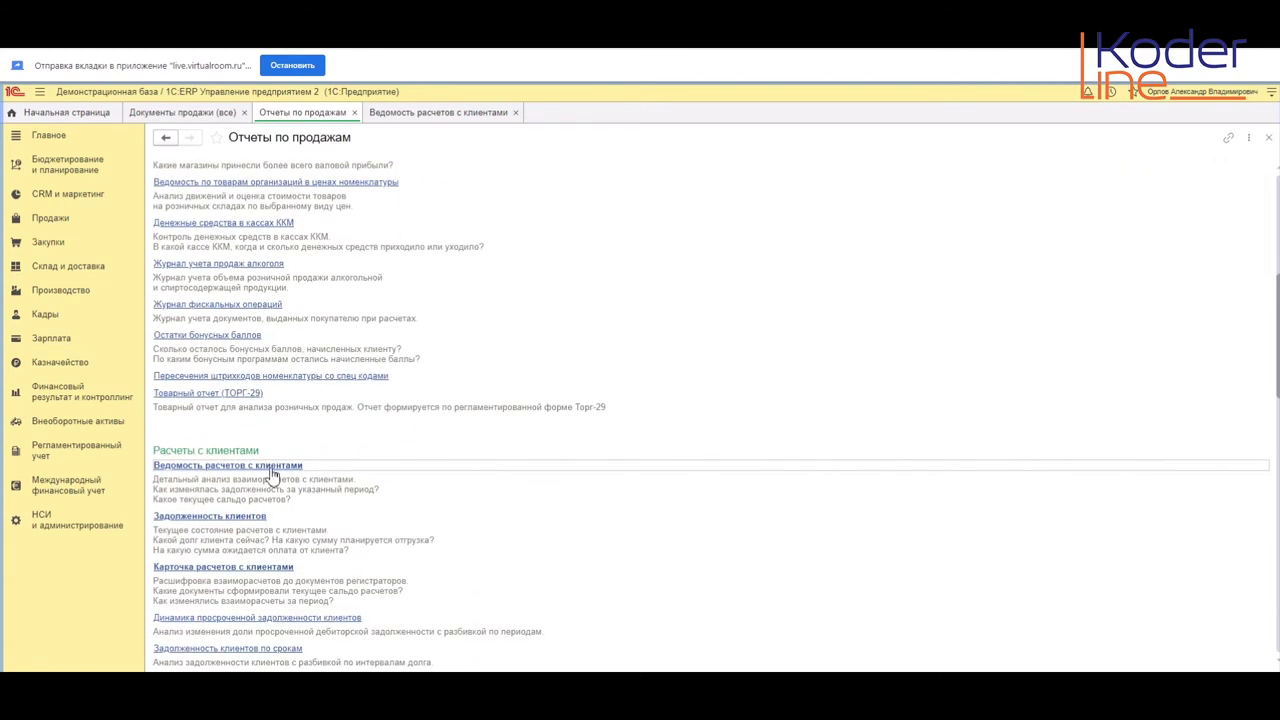
click(272, 466)
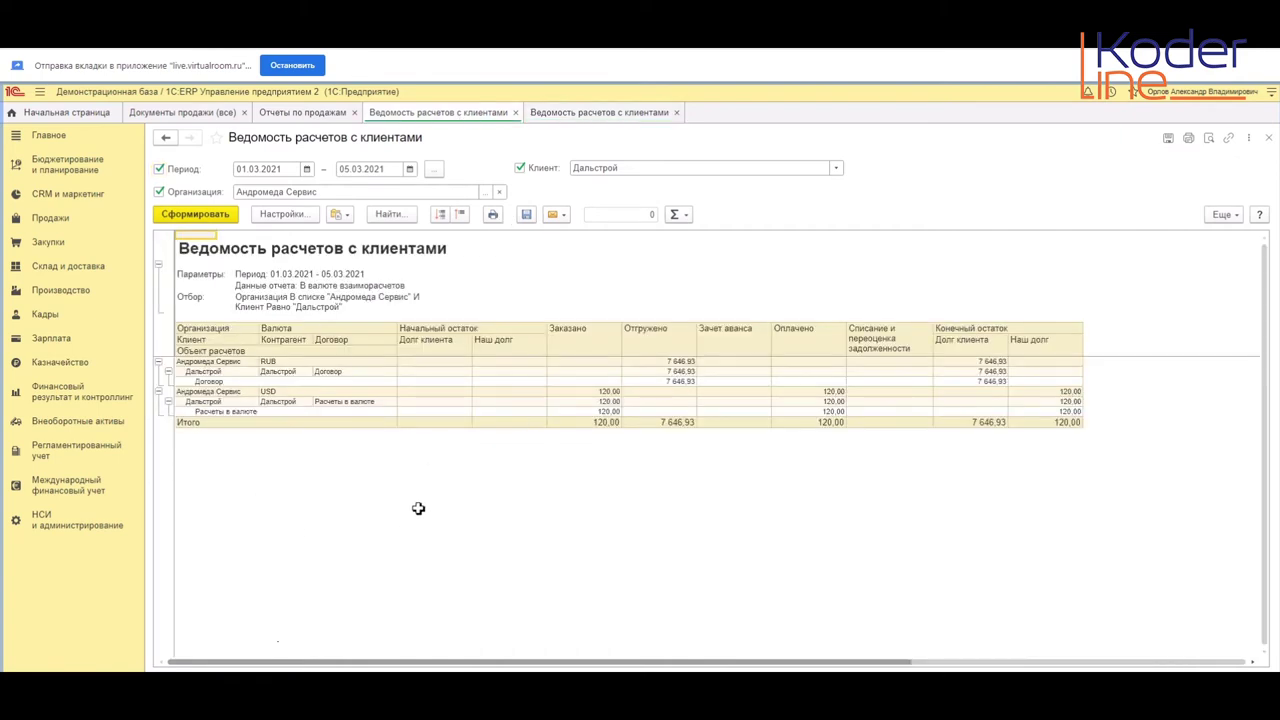
Step: Examine the RUB contract rows and the USD settlement row with its closing "Наш долг" balance for Дальстрой
drag(231, 368, 1003, 385)
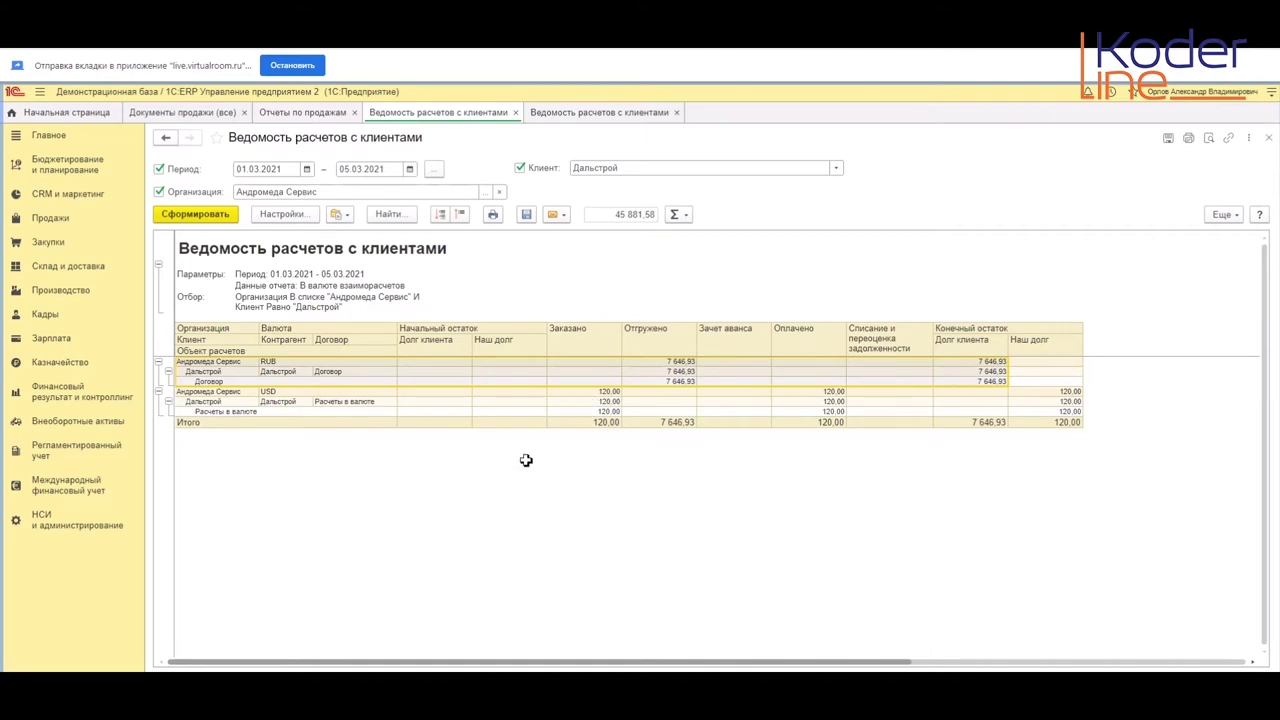
click(215, 412)
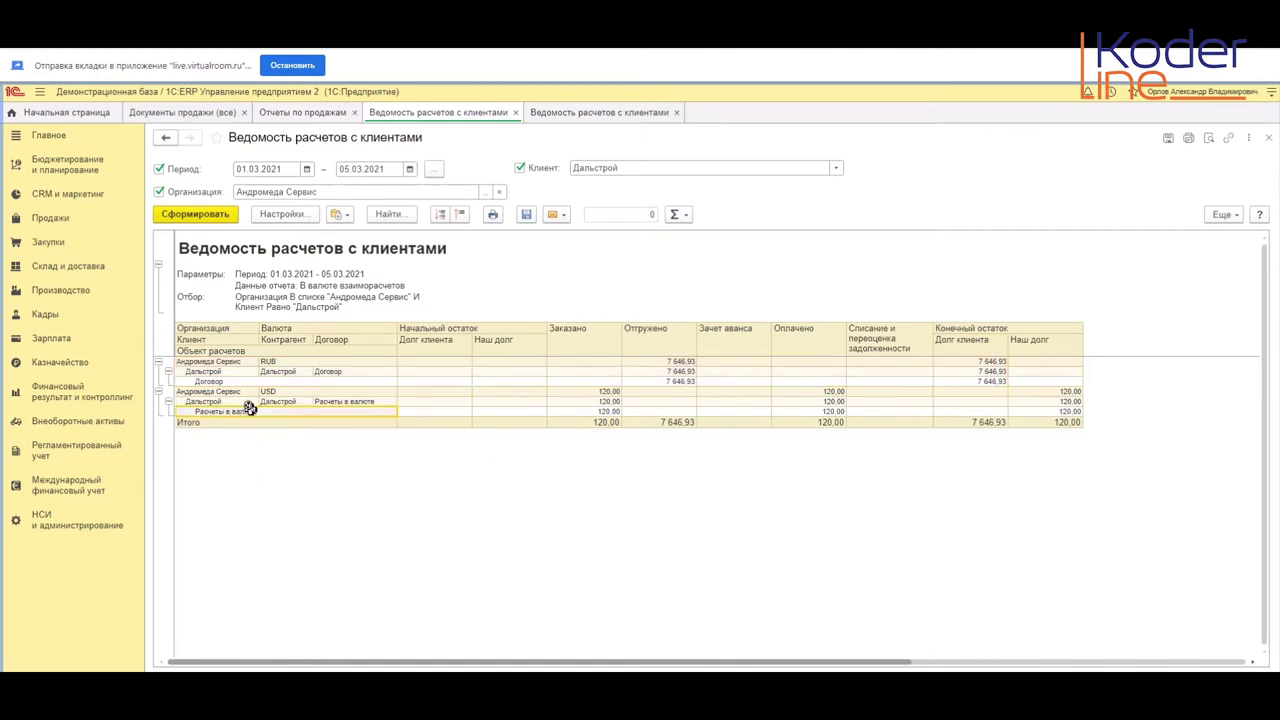
click(1062, 411)
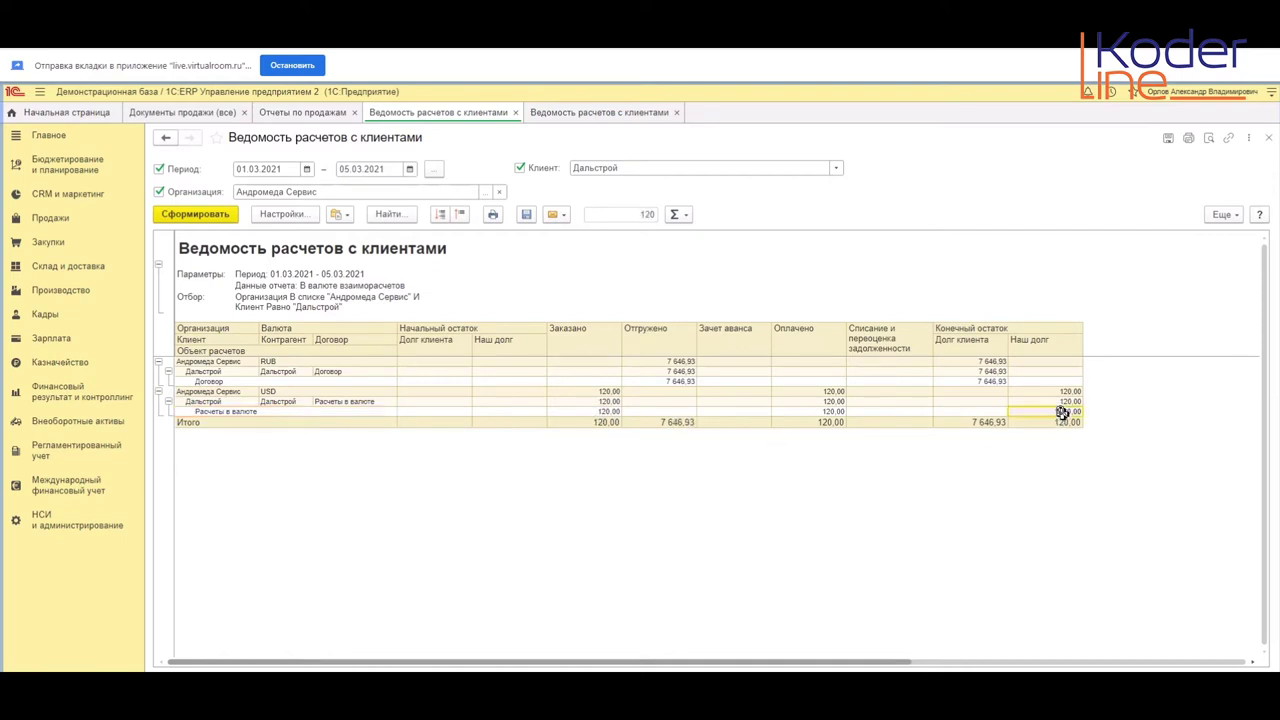
Step: Examine the closing balance columns, shipped amounts and totals of the customer settlements statement for Дальстрой
click(977, 423)
click(1037, 423)
click(986, 425)
click(1063, 418)
click(998, 423)
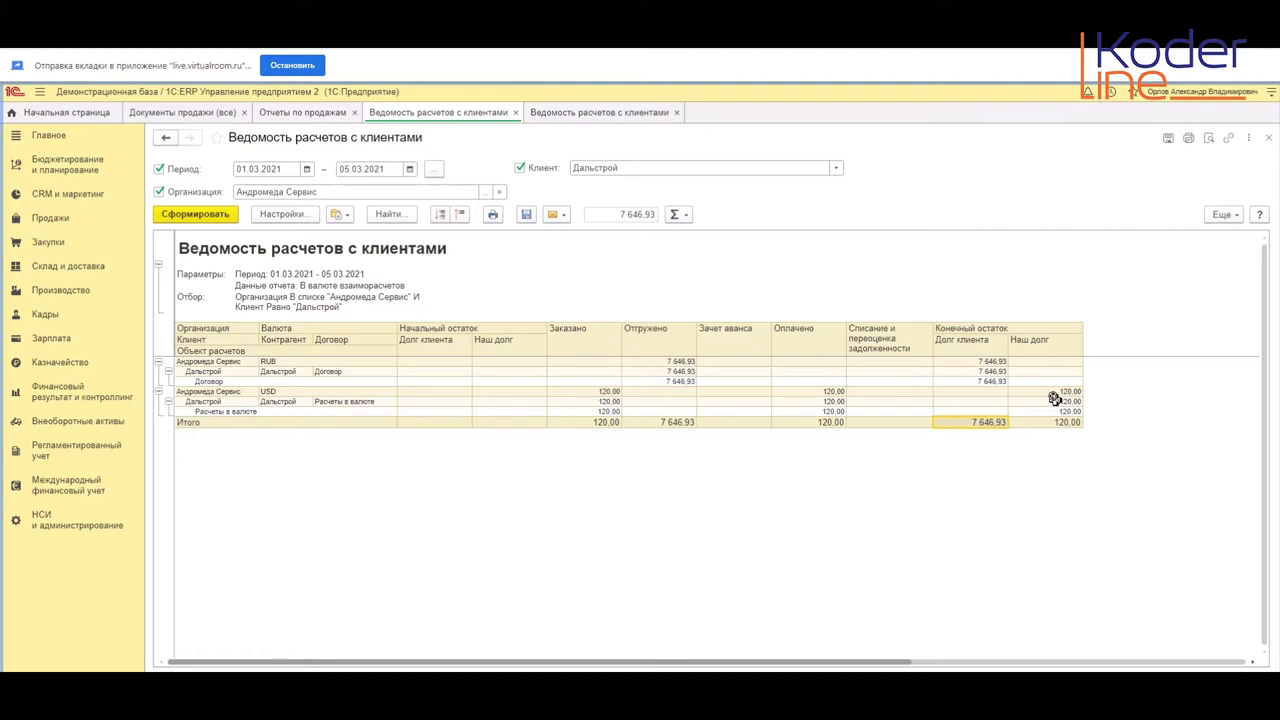
drag(975, 362, 1059, 426)
click(1063, 424)
click(1093, 437)
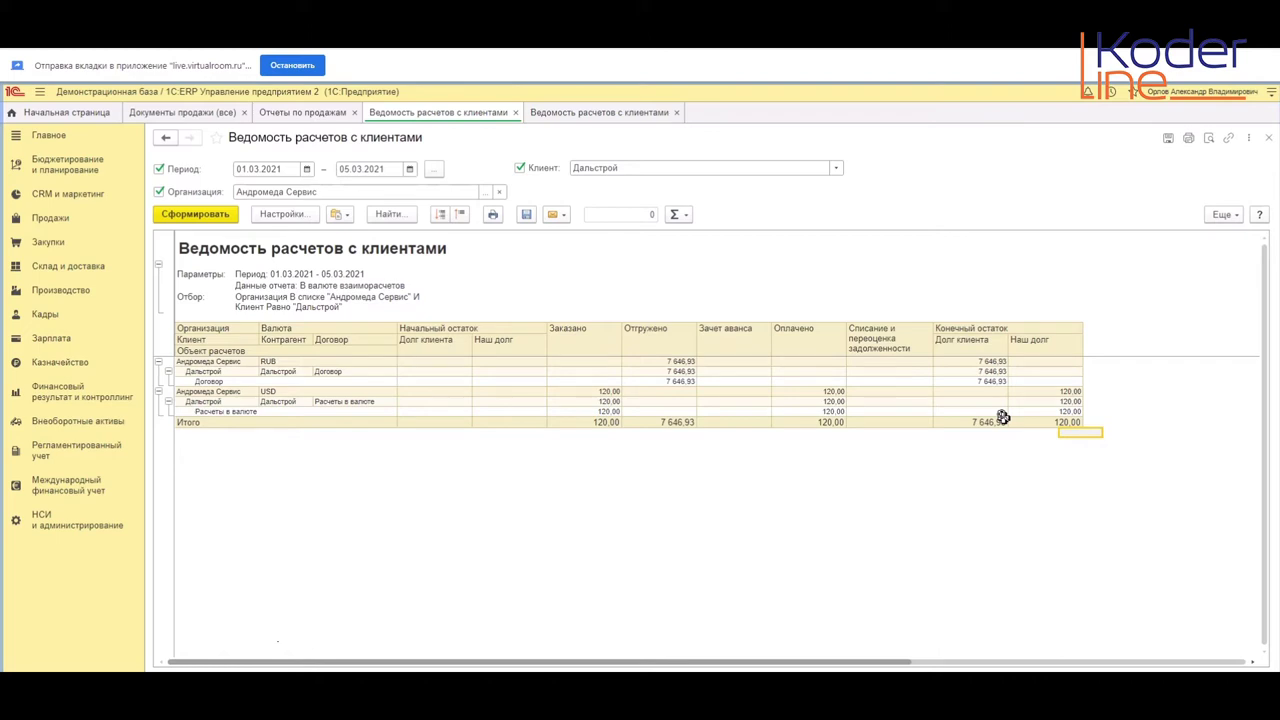
drag(993, 372, 1050, 420)
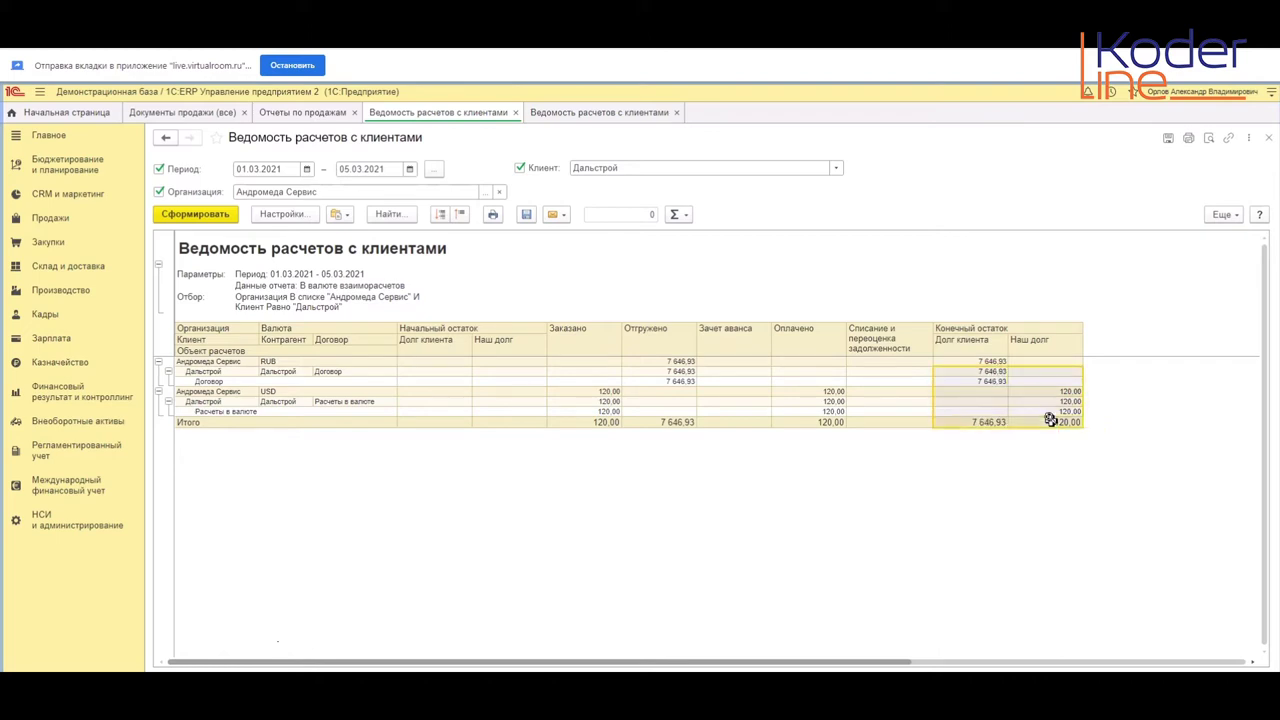
click(1046, 421)
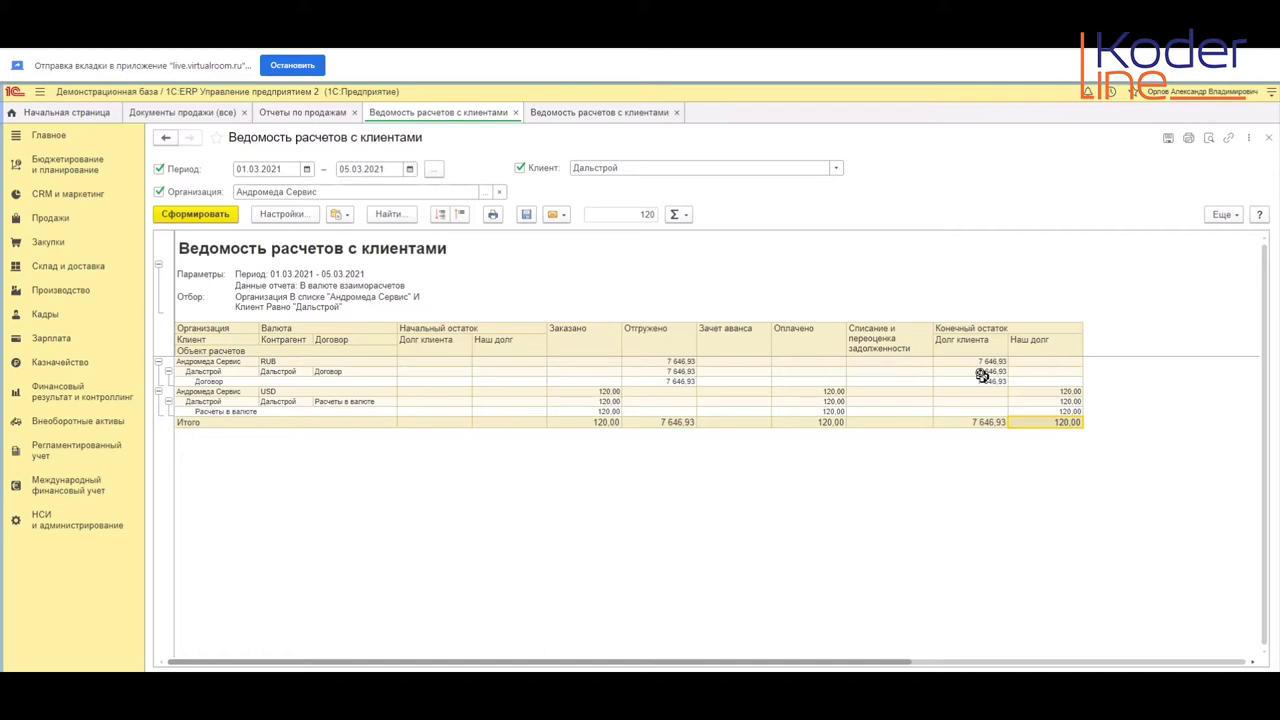
drag(244, 366, 1029, 424)
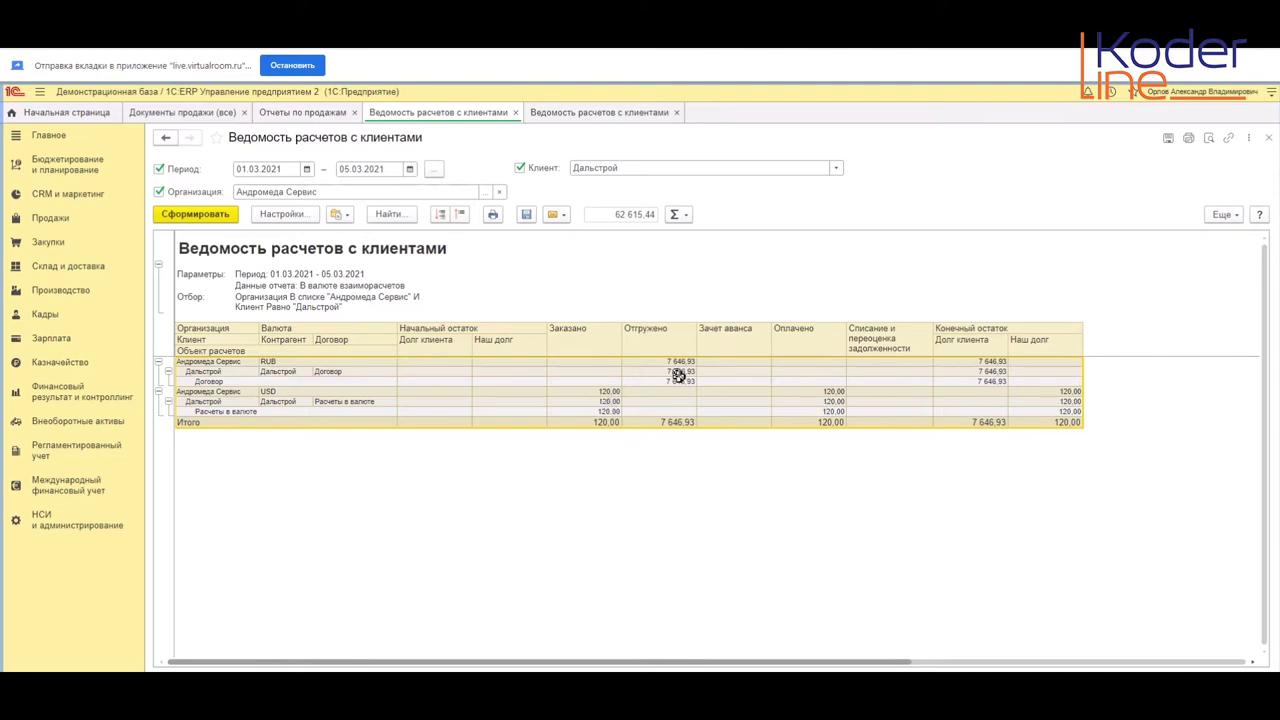
click(667, 412)
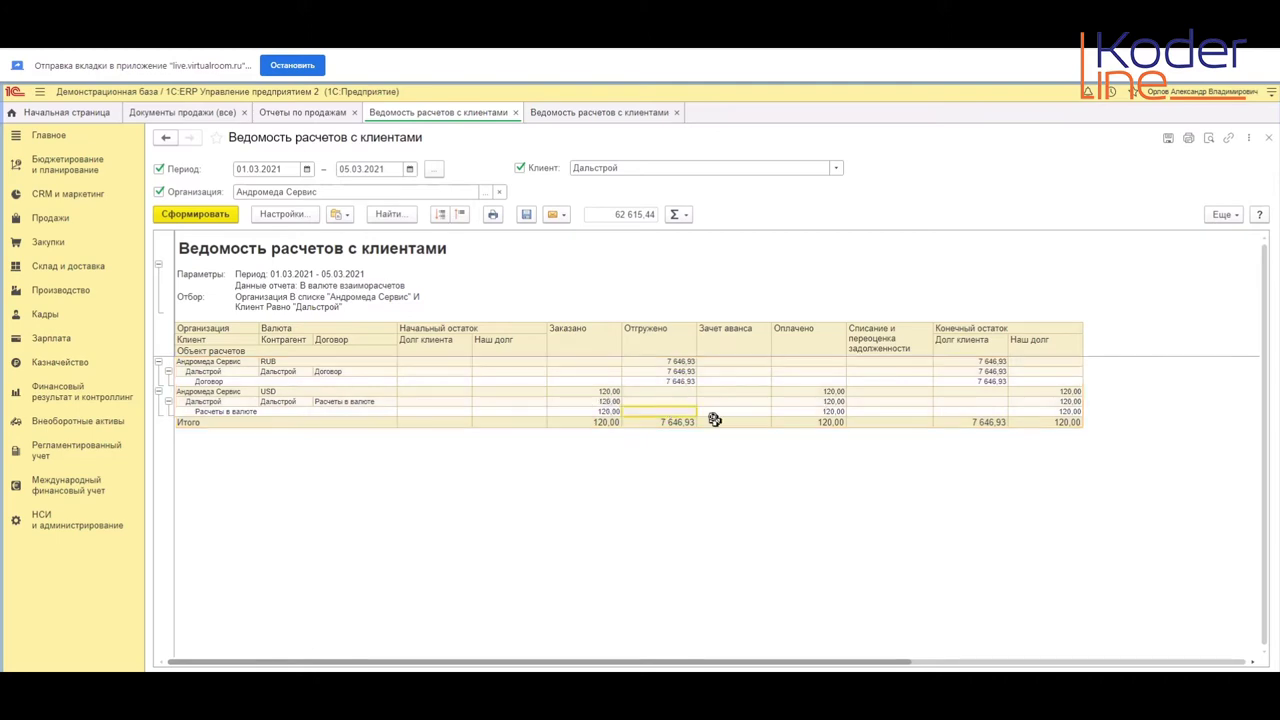
Step: Break down the shipped amount of the RUB contract row by "Расчетный документ"
right_click(672, 381)
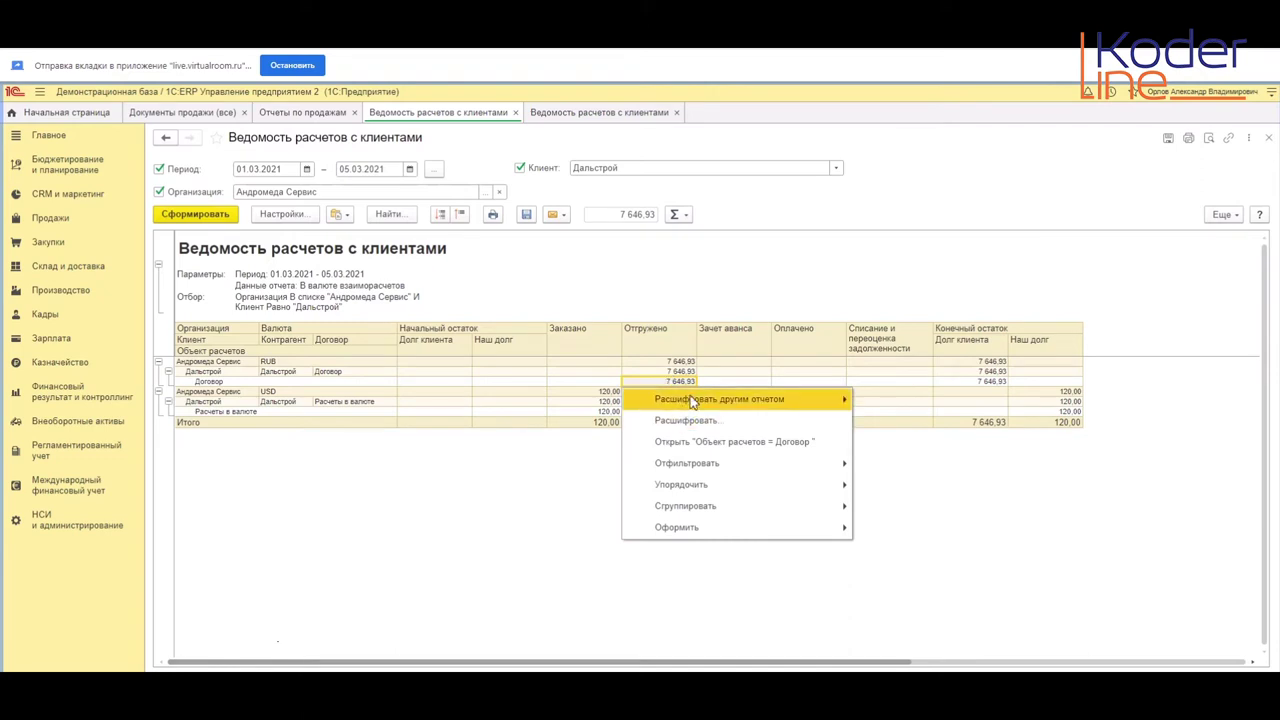
mouse_move(700, 399)
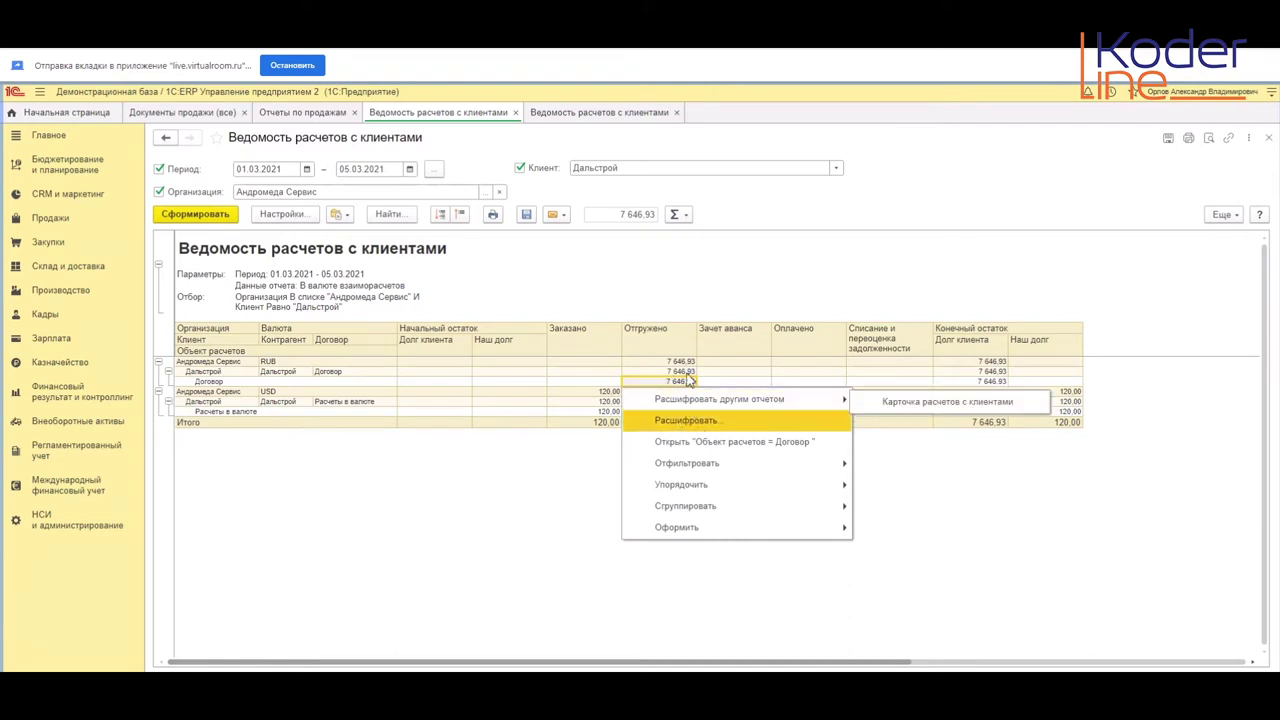
click(706, 420)
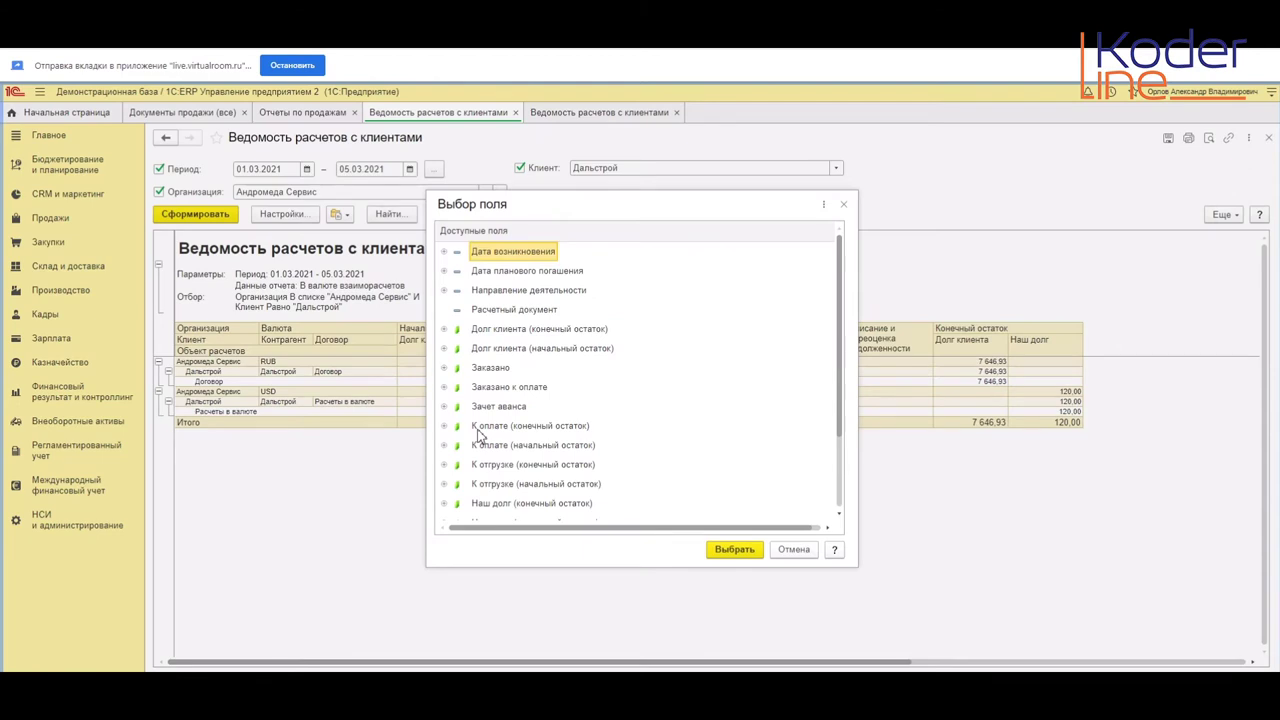
double_click(502, 317)
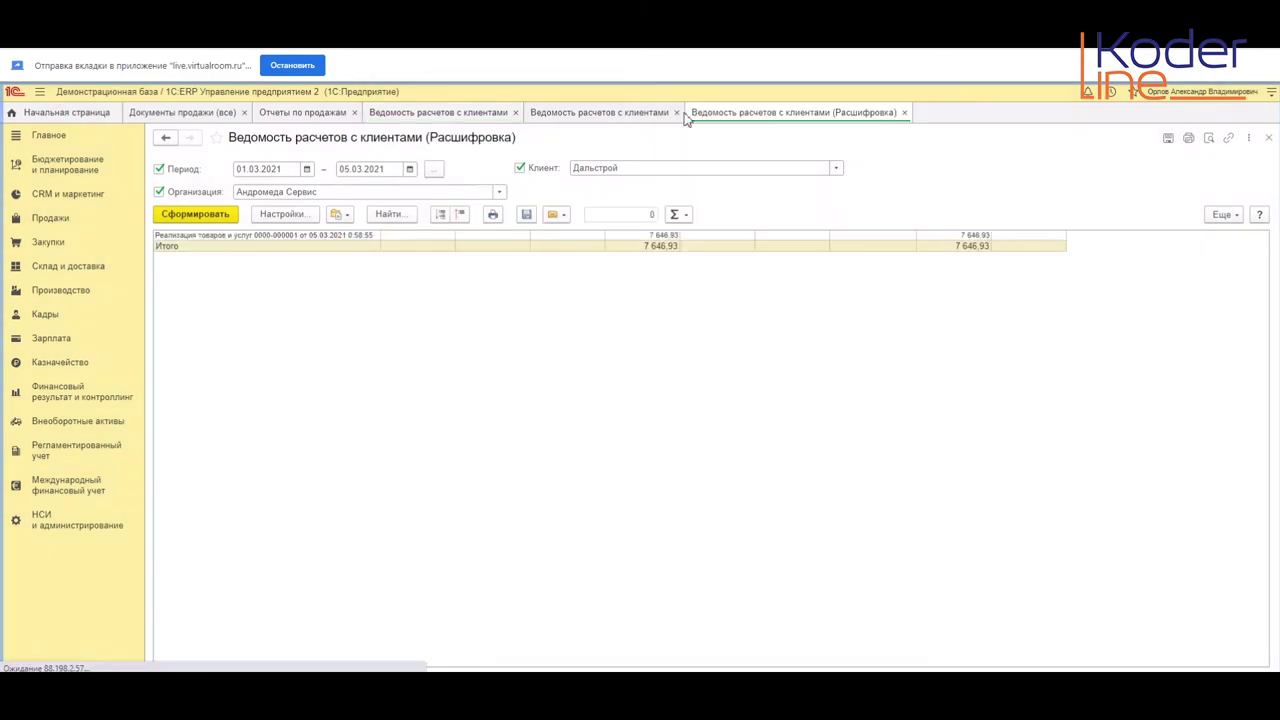
click(610, 113)
click(676, 112)
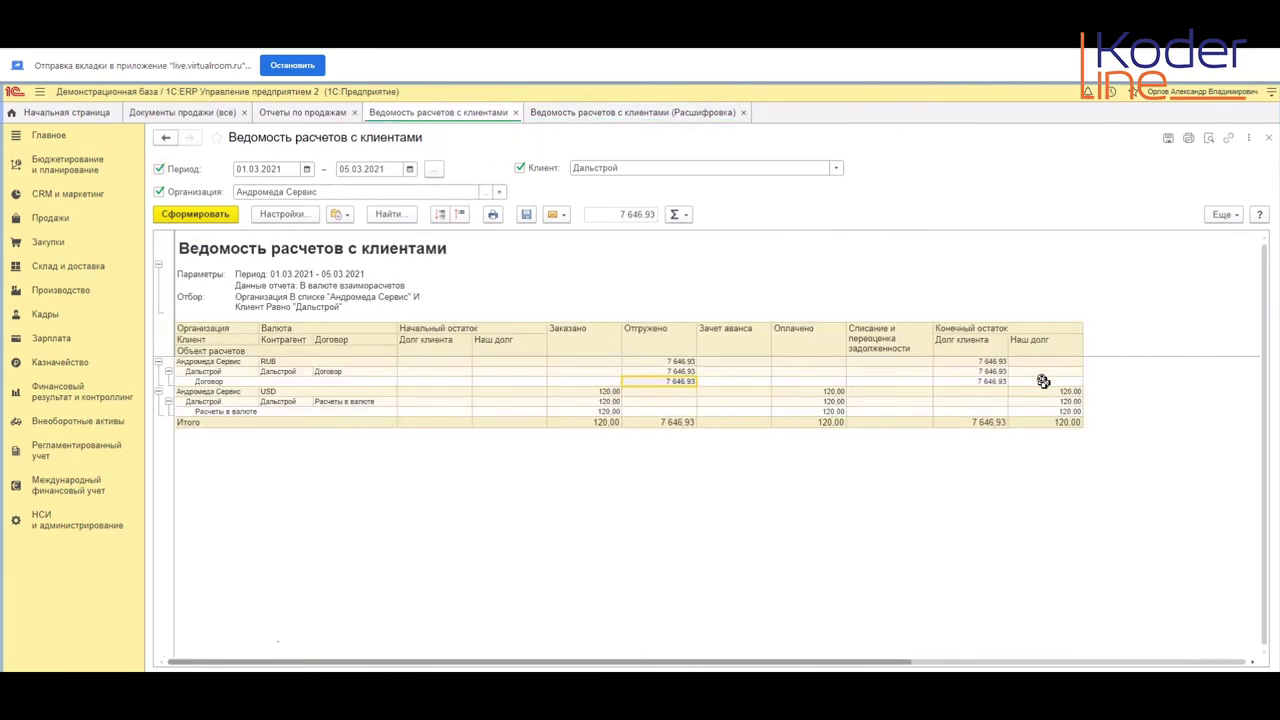
click(963, 381)
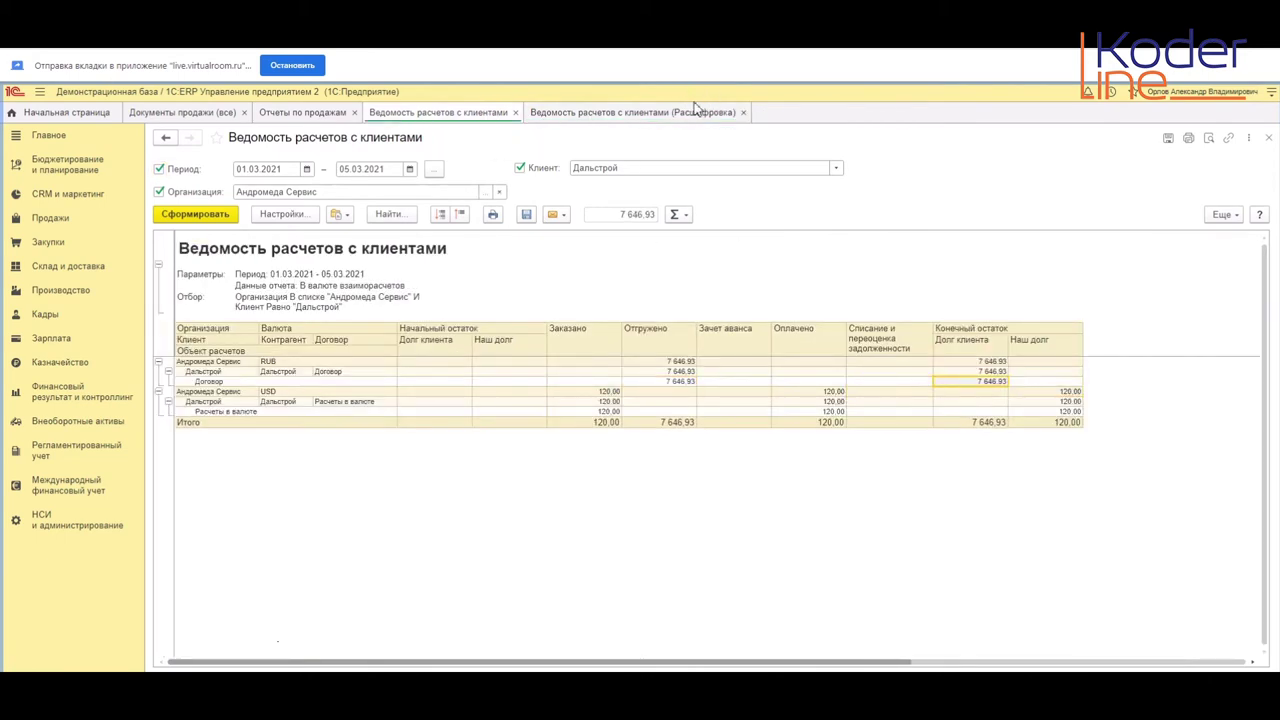
click(690, 114)
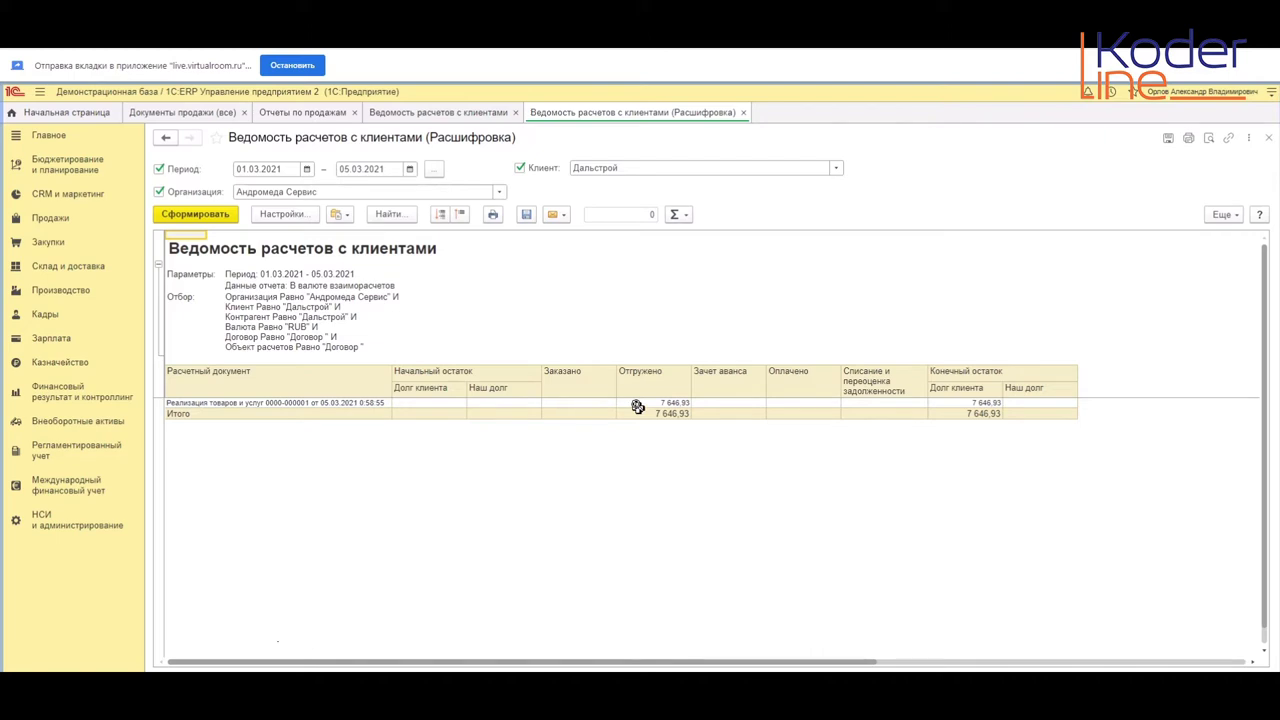
right_click(338, 407)
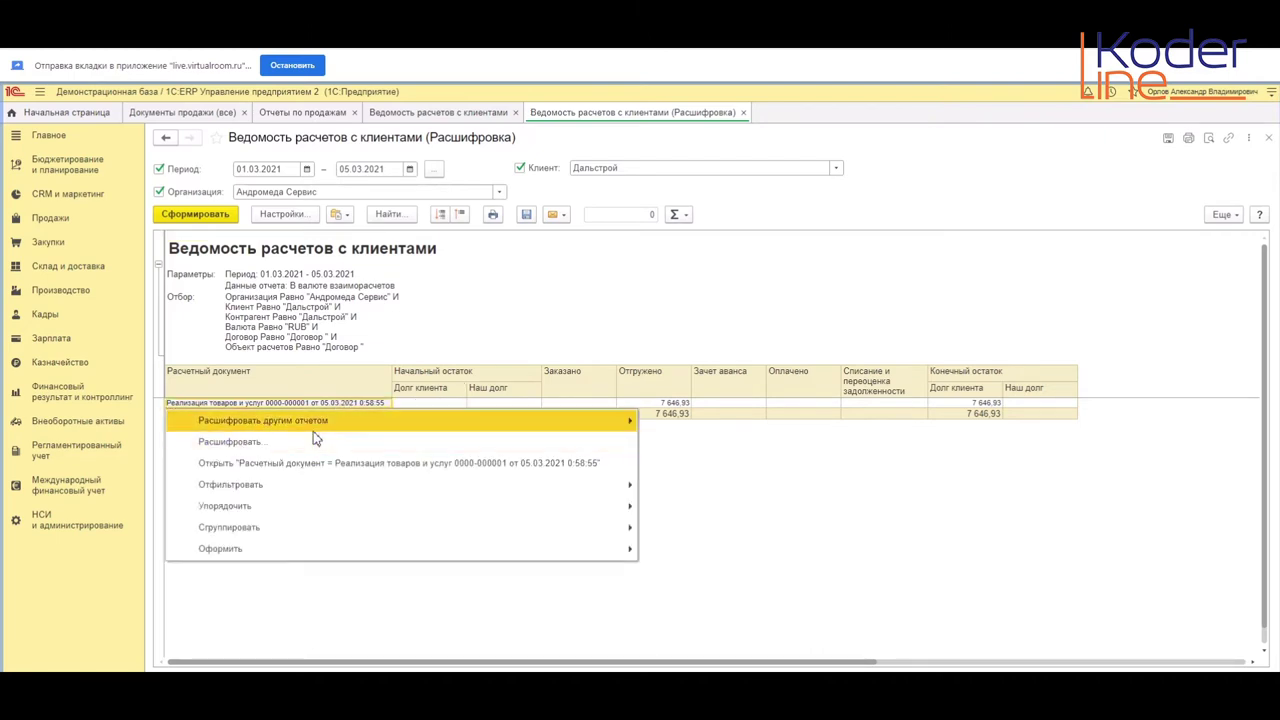
click(312, 465)
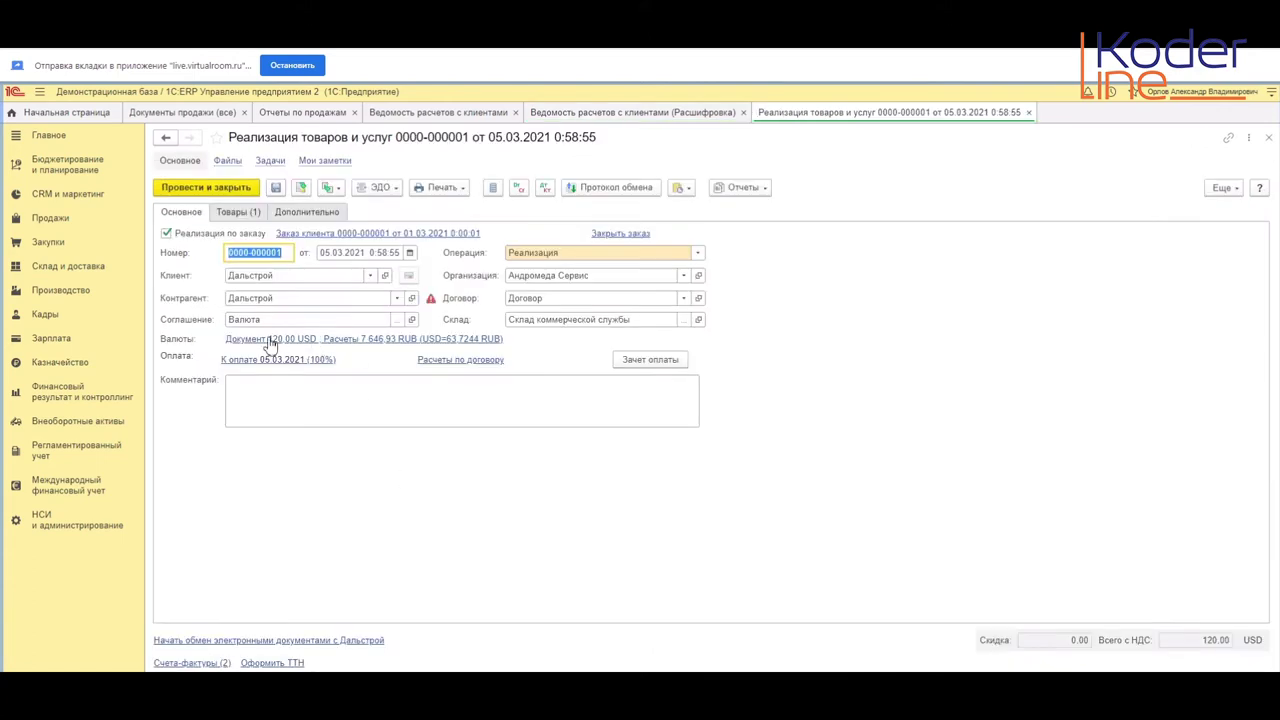
Step: Open the contract card from the sale, check its settlement currency and close the card
click(699, 299)
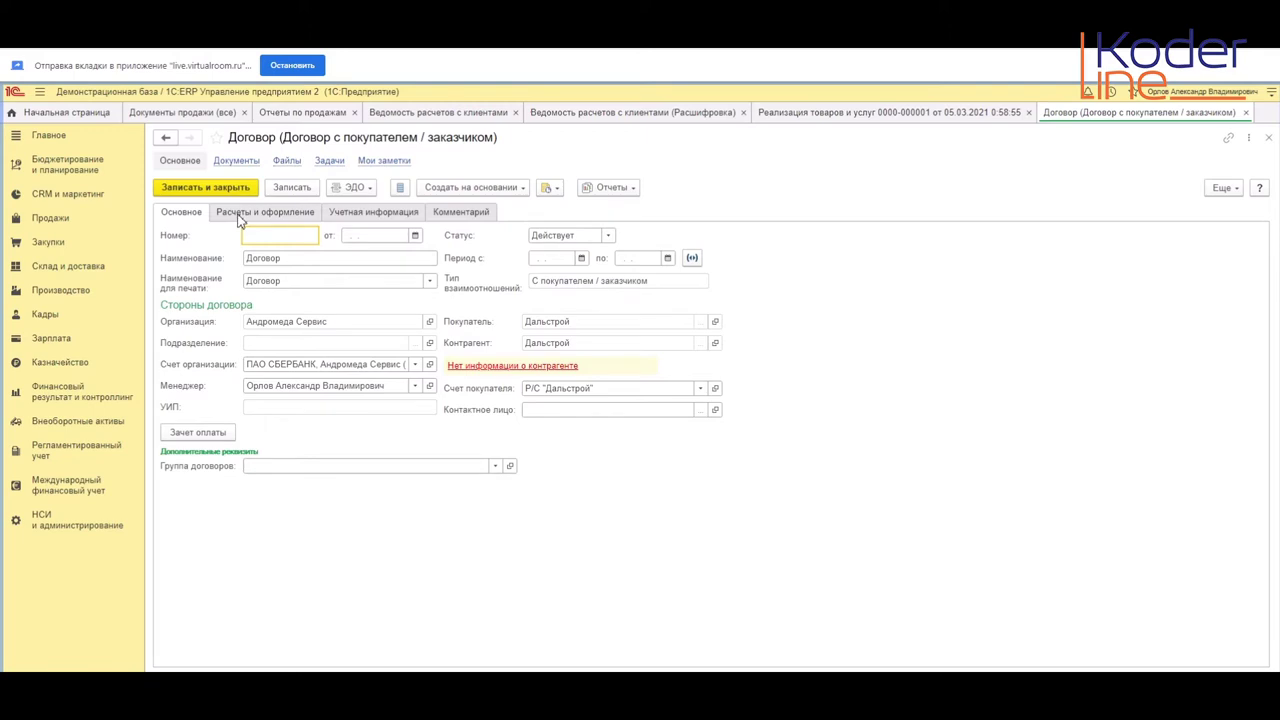
click(245, 212)
click(505, 272)
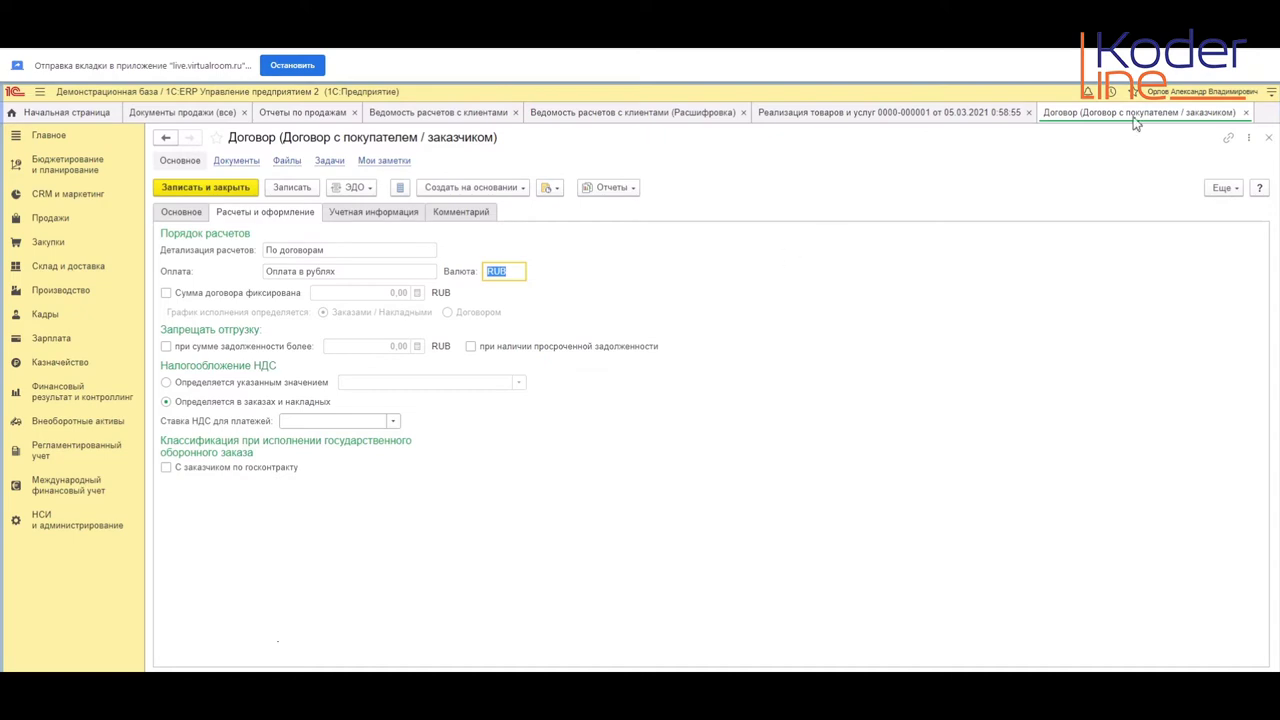
click(1246, 112)
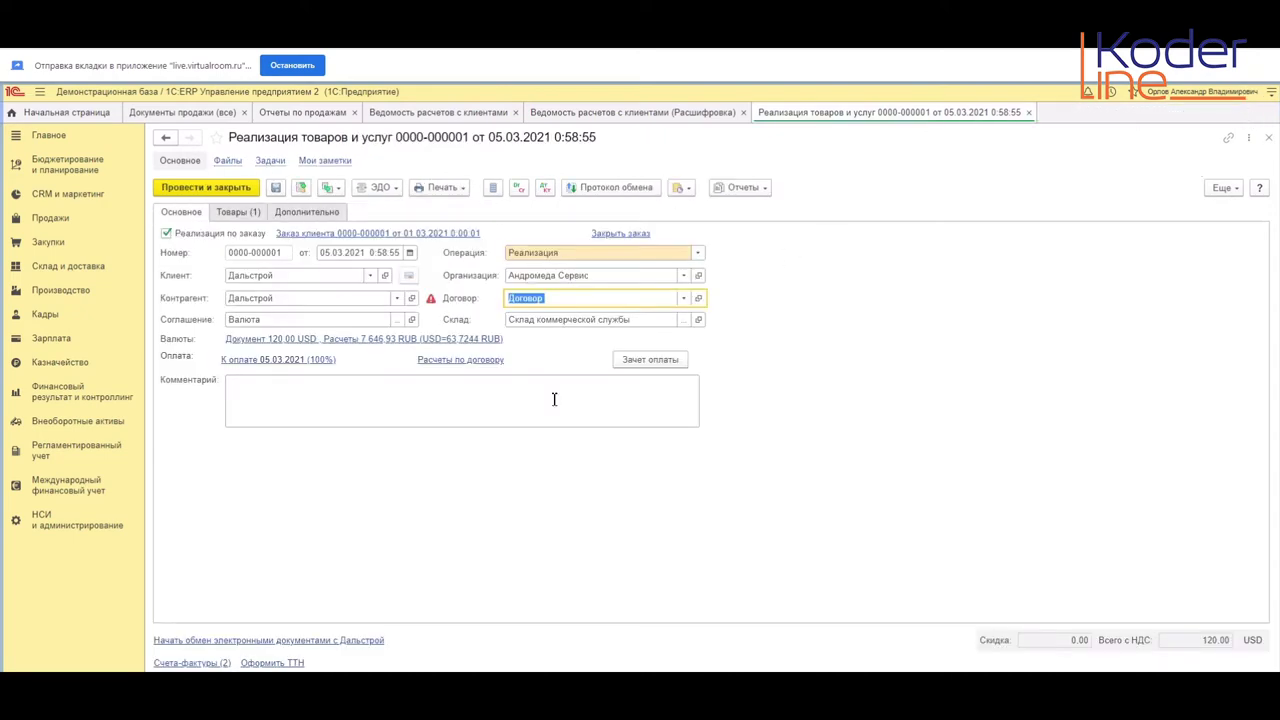
Step: View the list of contracts available for the sale with their settlement currency, leaving the contract as is
click(684, 299)
click(580, 345)
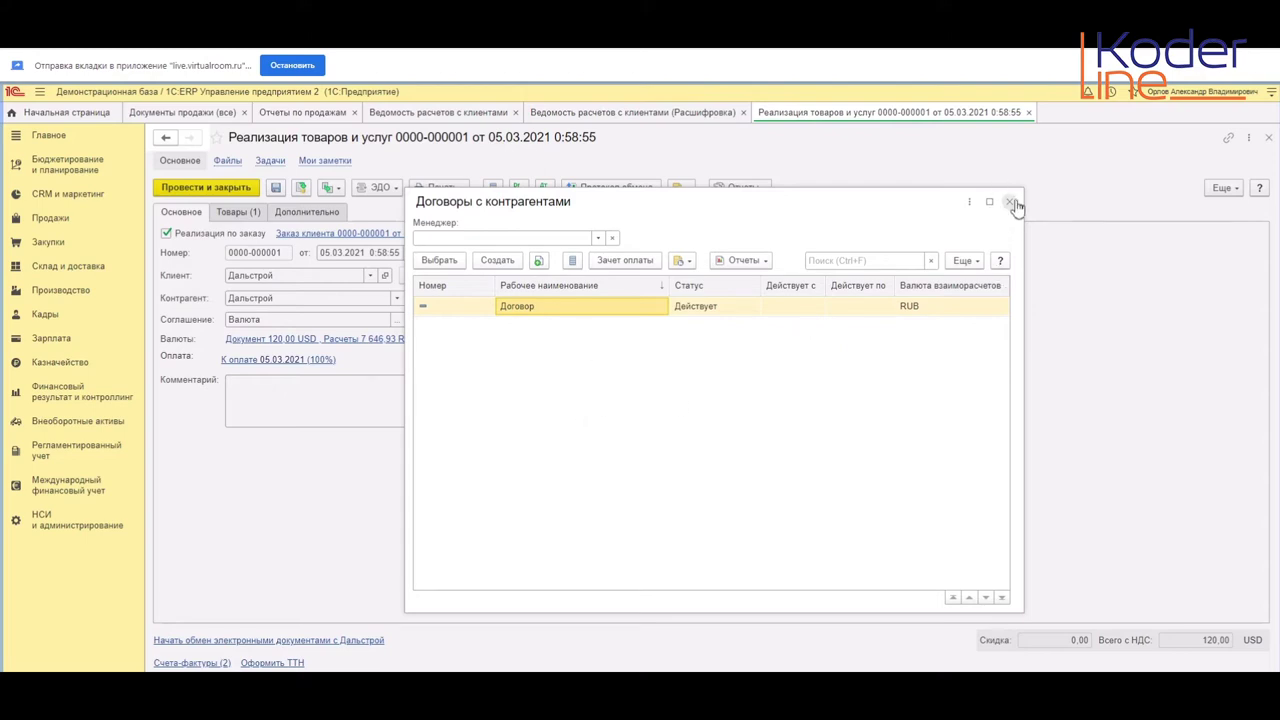
key(Escape)
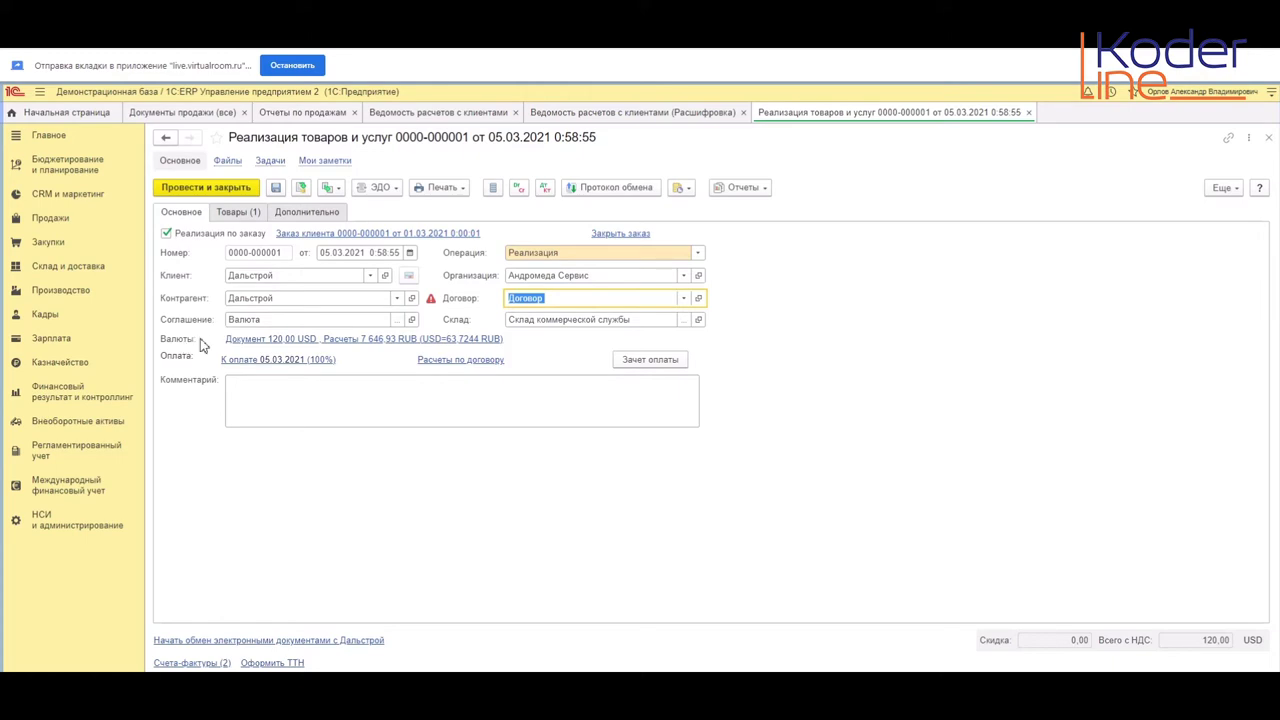
Step: Set the sale's settlement currency (Сумма взаиморасчетов) to USD and transfer it to the document
click(328, 340)
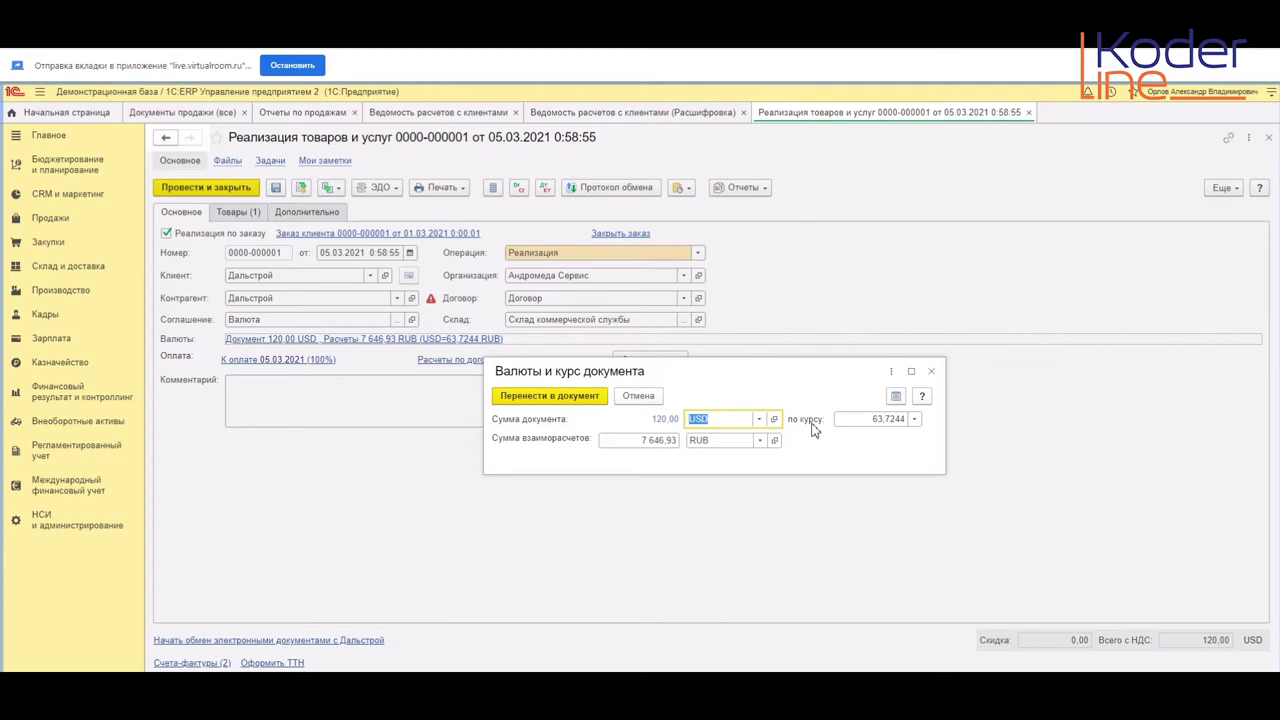
click(760, 442)
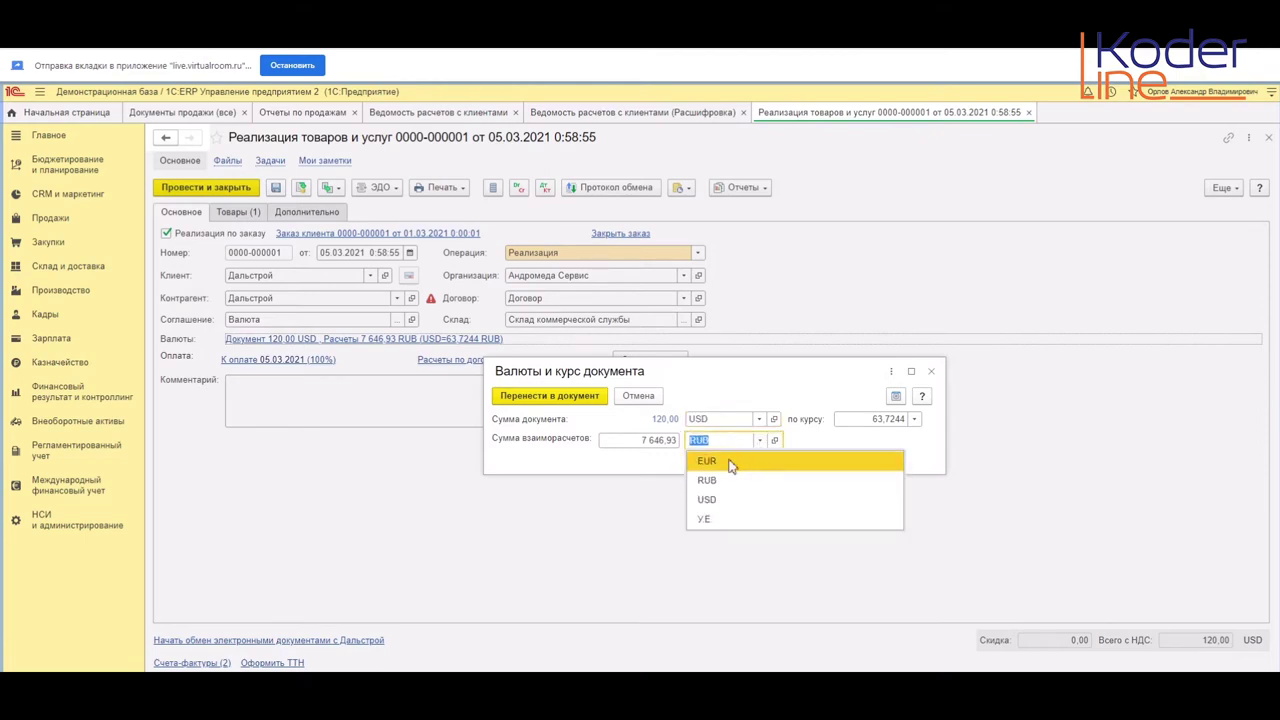
click(716, 499)
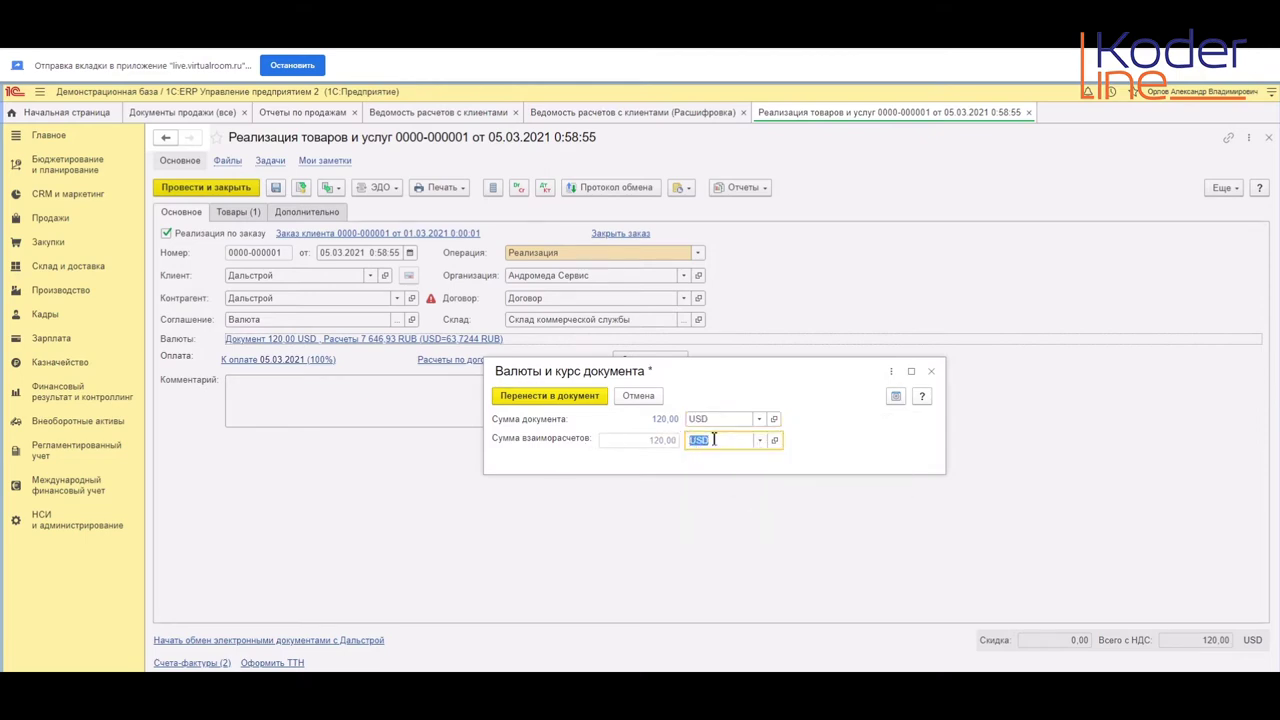
click(716, 440)
click(567, 395)
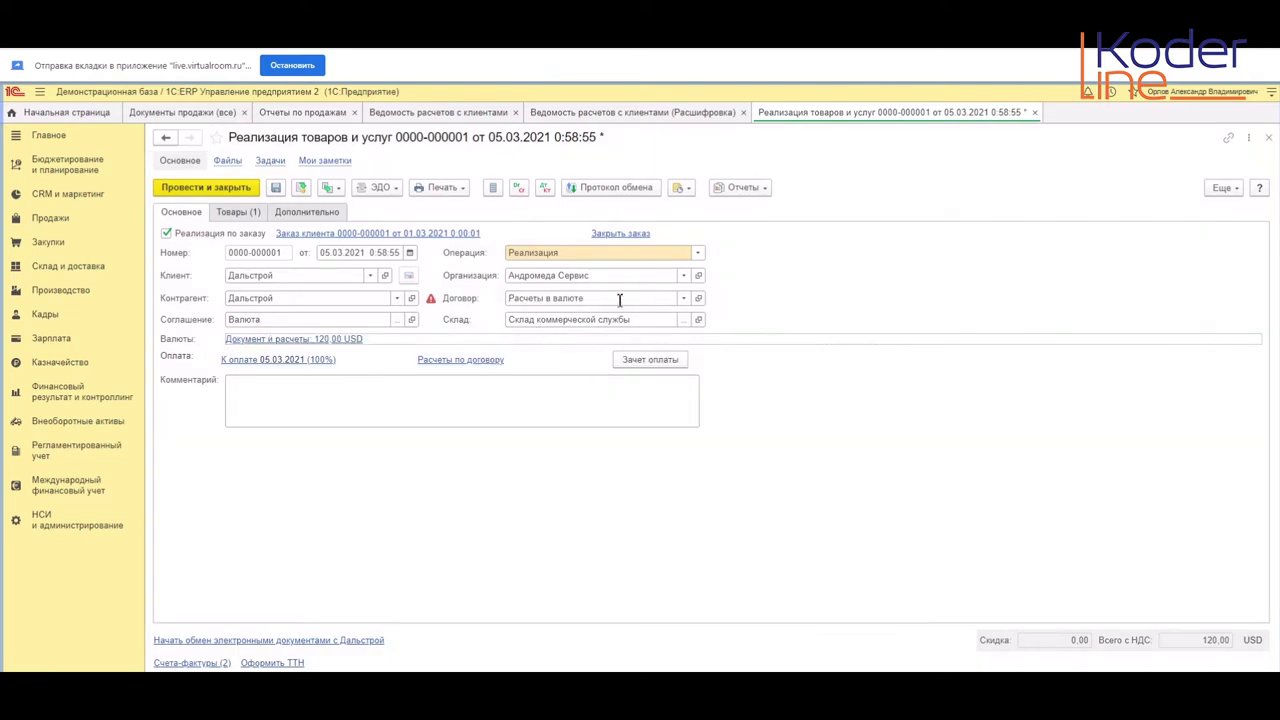
Step: Check the settlement currency of the contract "Расчеты в валюте" in the sale's contract selection list and close it
click(684, 298)
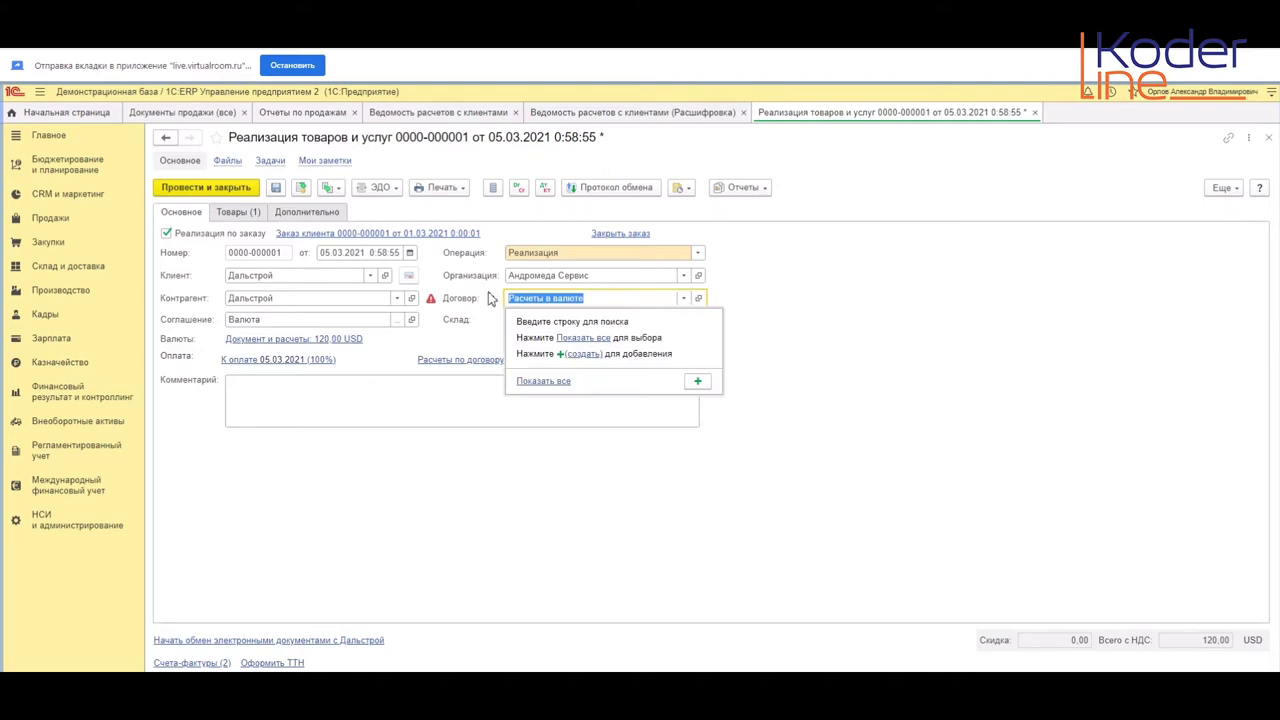
click(568, 337)
click(914, 310)
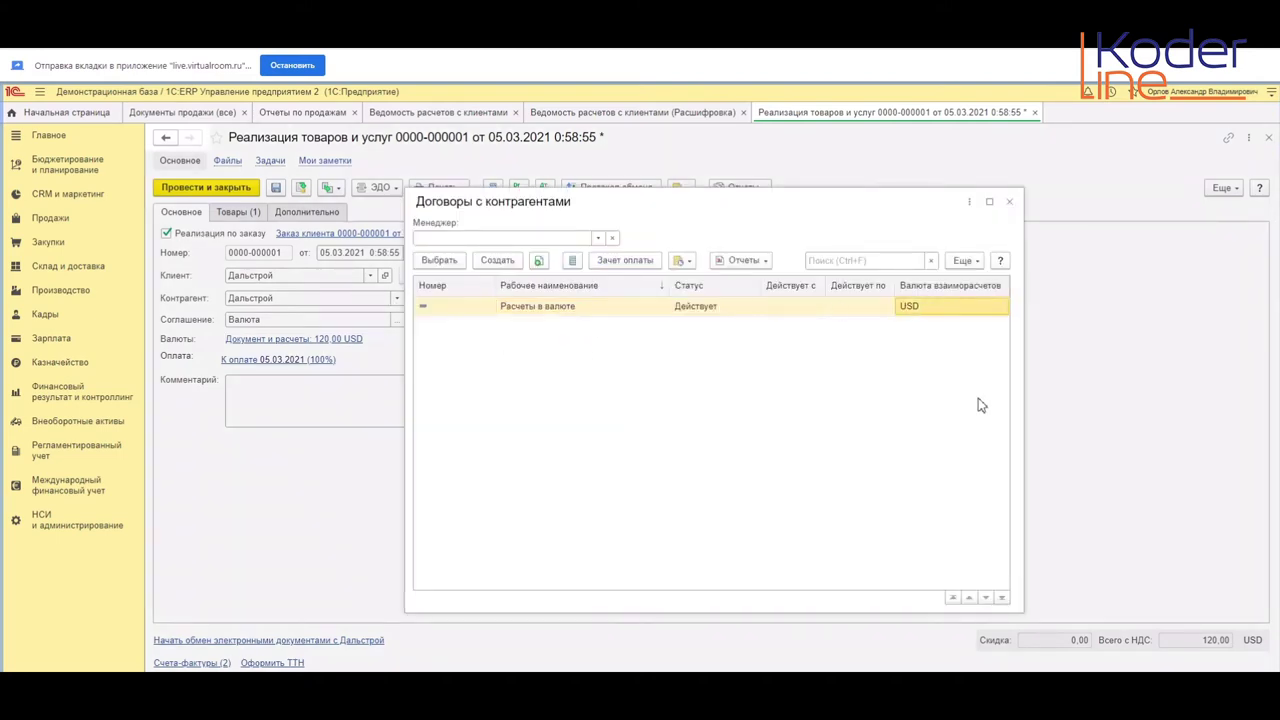
click(1009, 201)
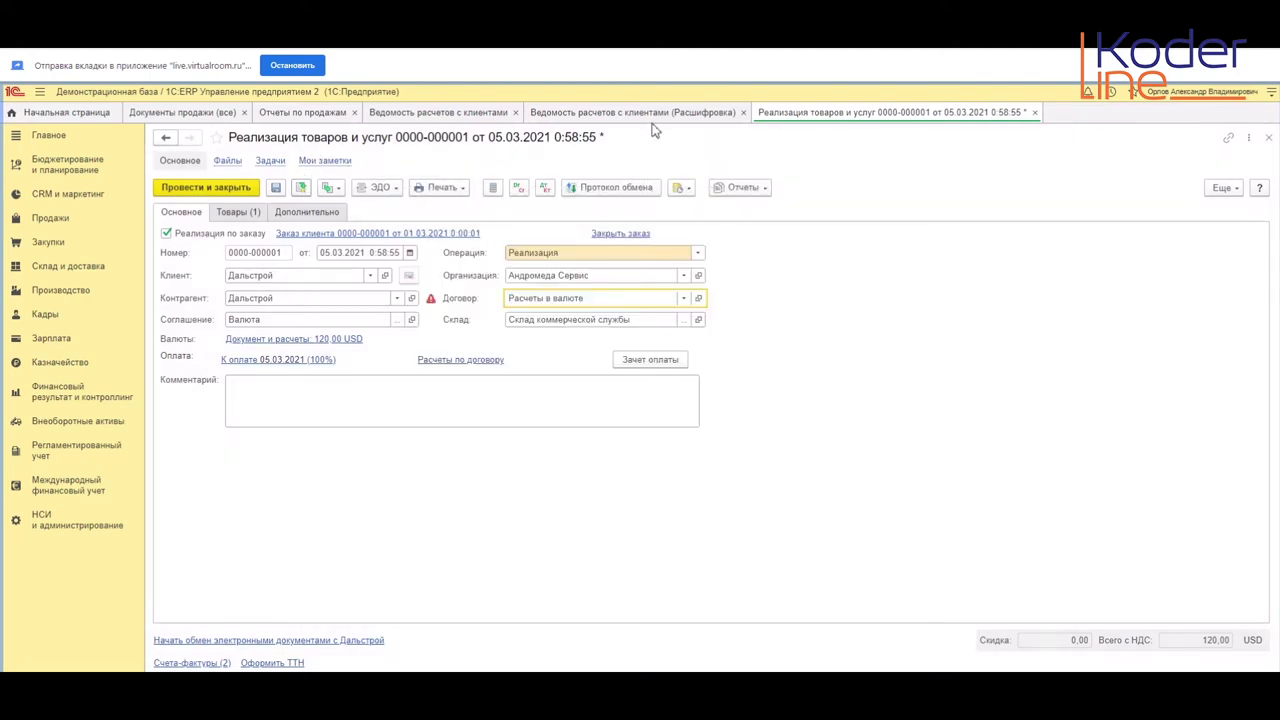
Step: Save the sale document, regenerate the customer settlements statement and examine the ordered, shipped and paid amounts
key(ctrl+s)
click(450, 114)
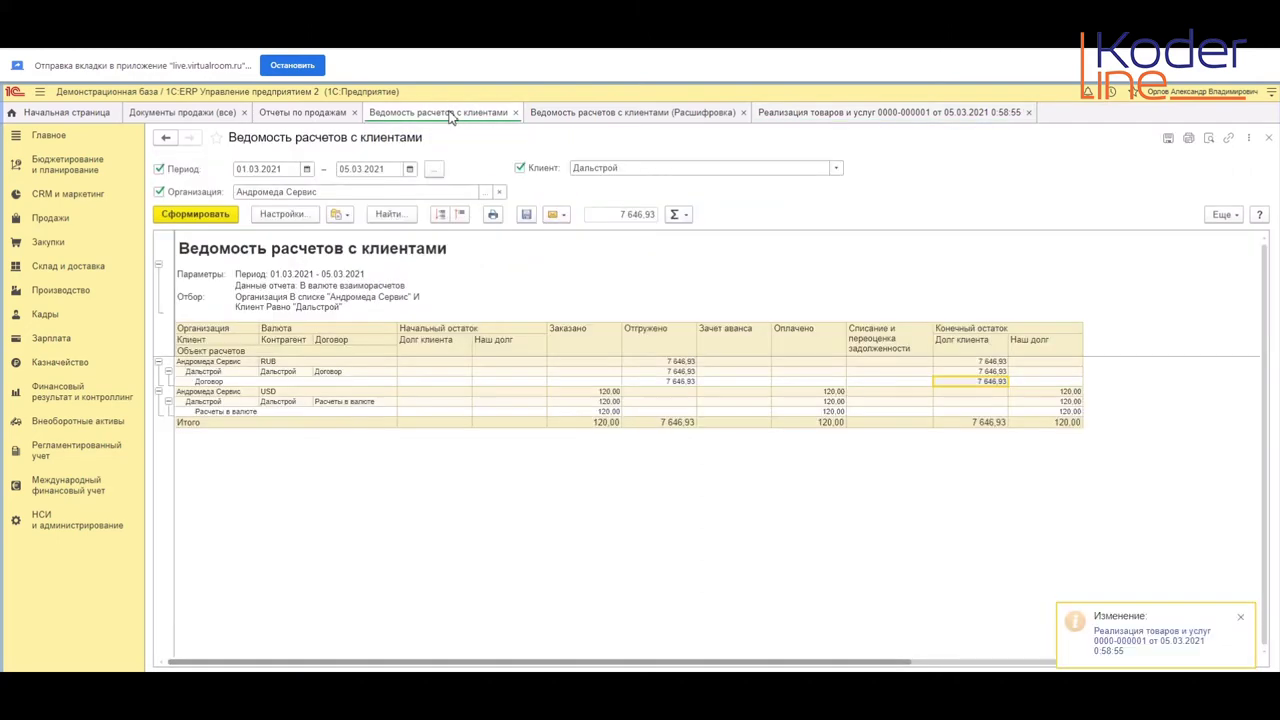
click(195, 214)
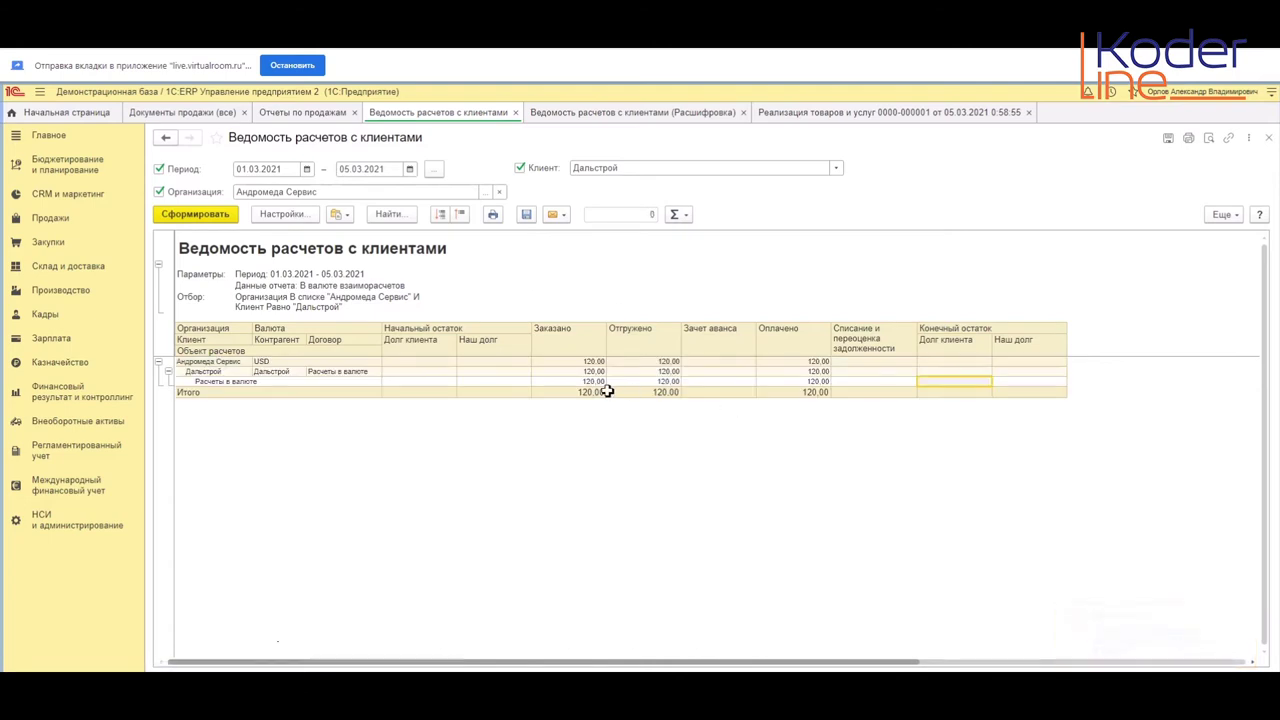
drag(588, 373, 784, 392)
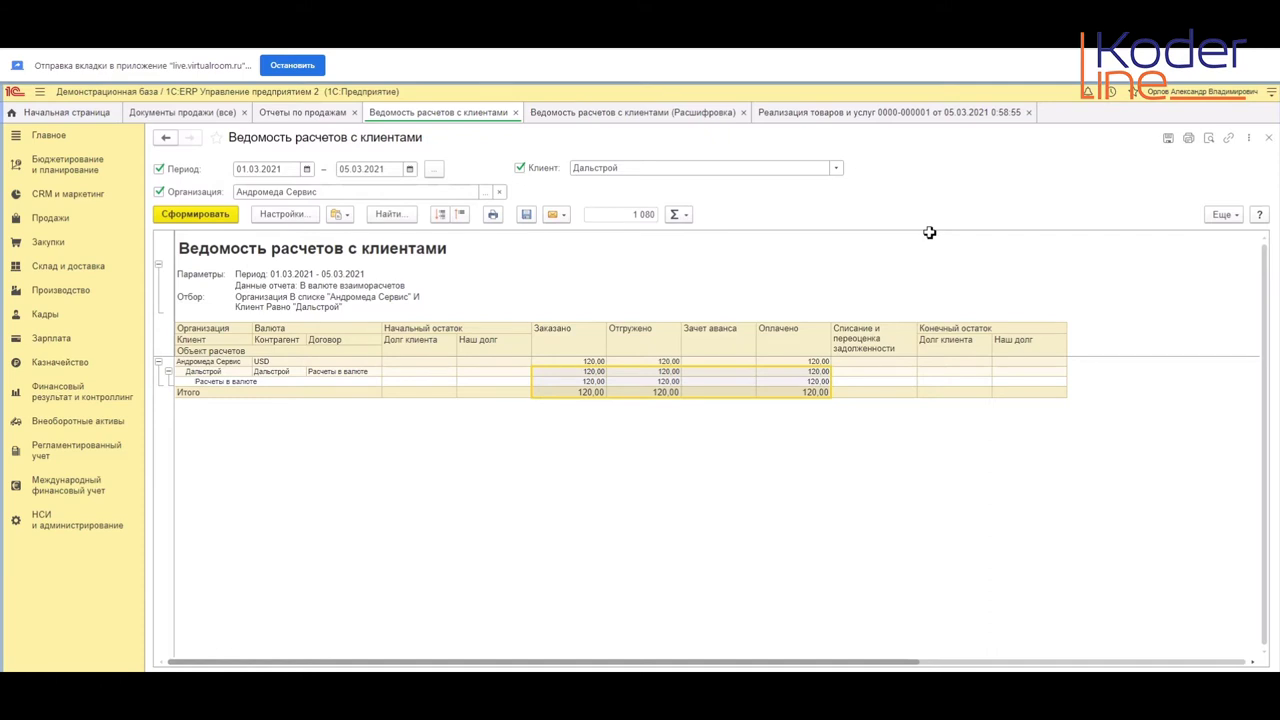
Step: Open the contract "Расчеты в валюте" from the sale and review its settlement currency, payment terms and accounting information
click(921, 113)
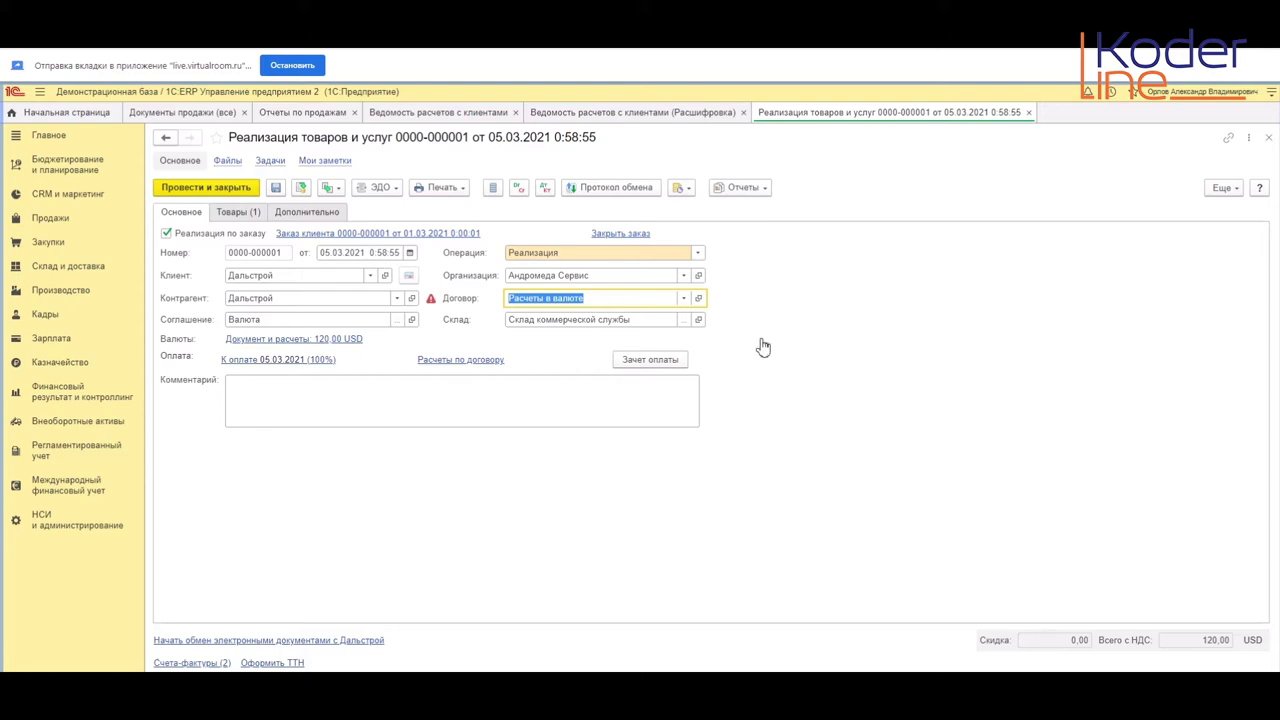
click(699, 299)
click(228, 216)
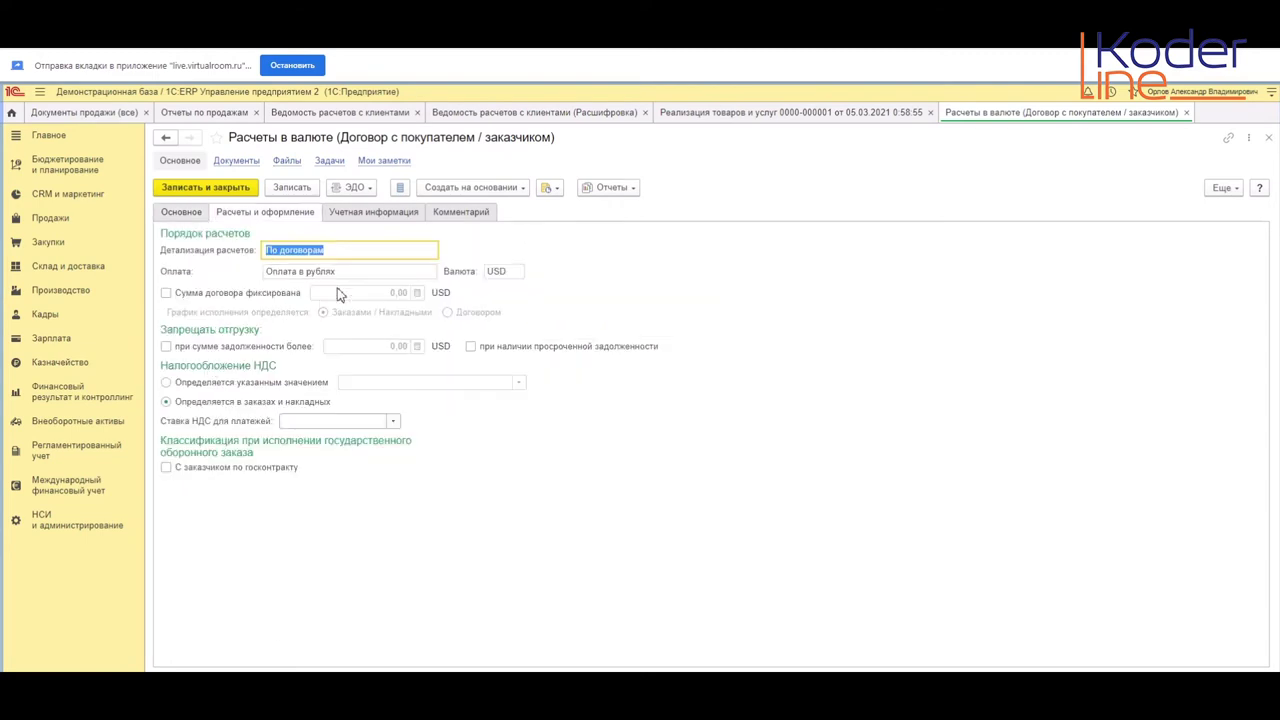
click(499, 269)
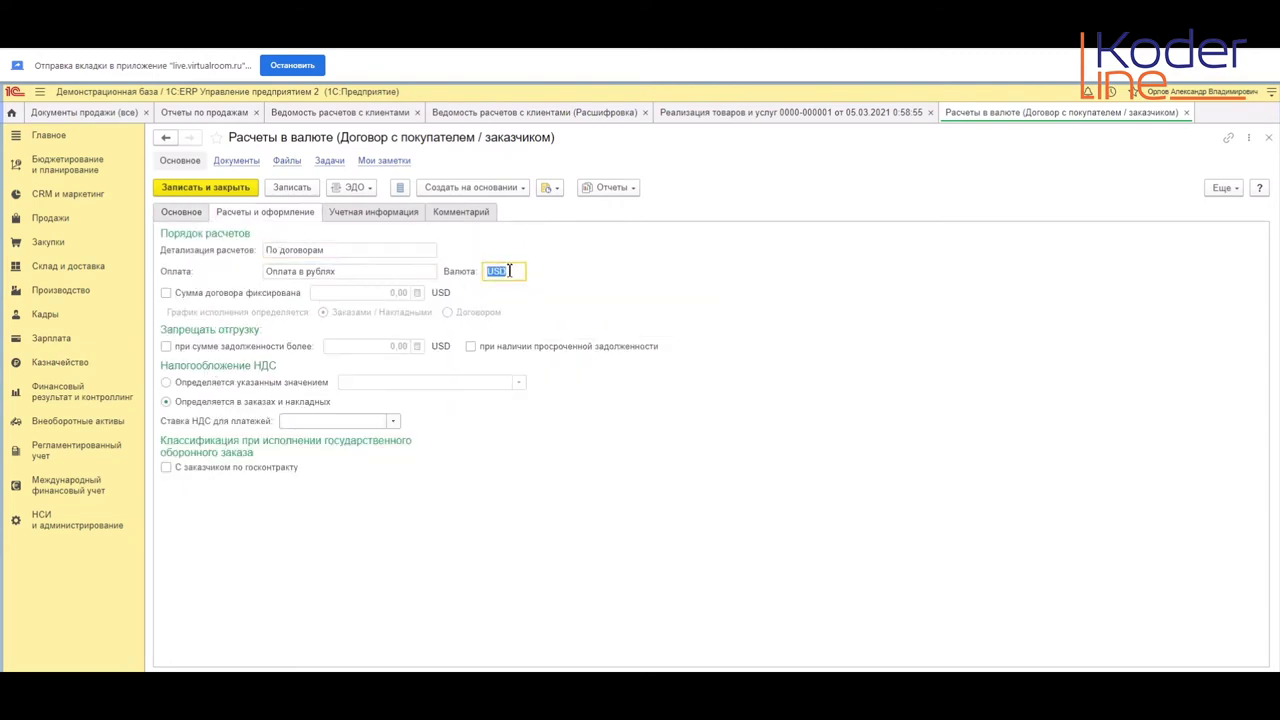
double_click(484, 276)
click(350, 270)
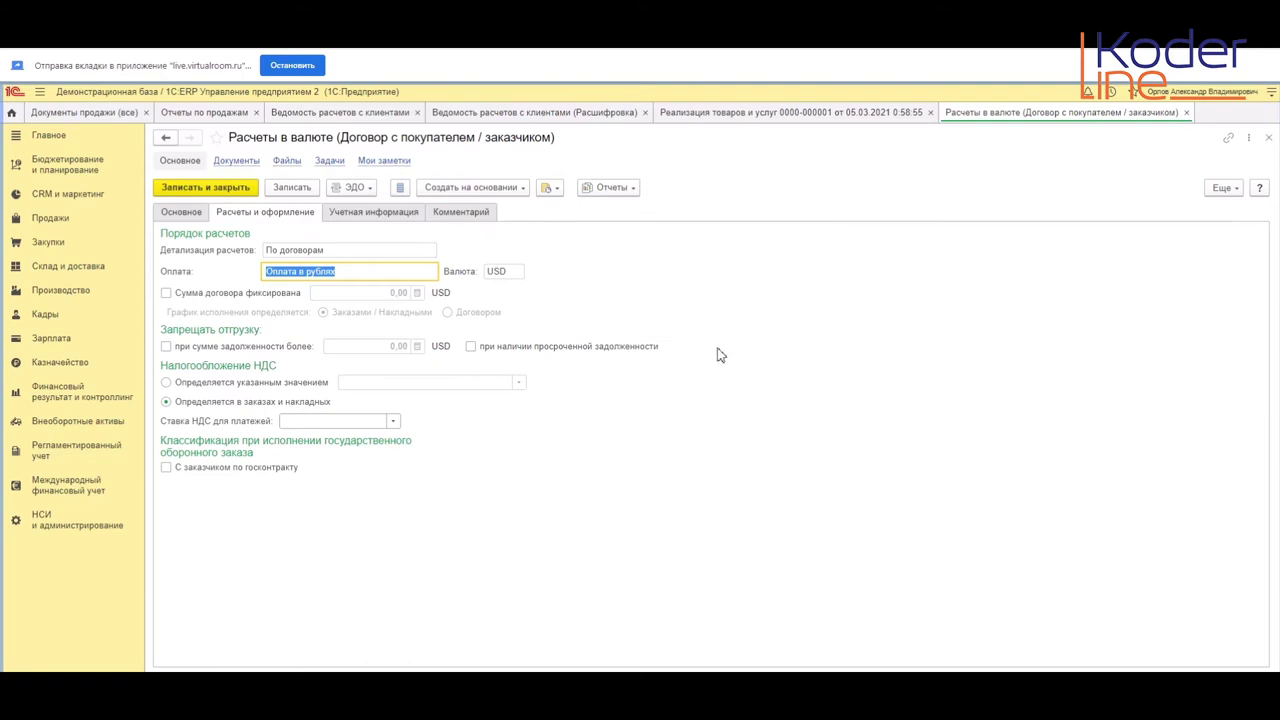
click(398, 213)
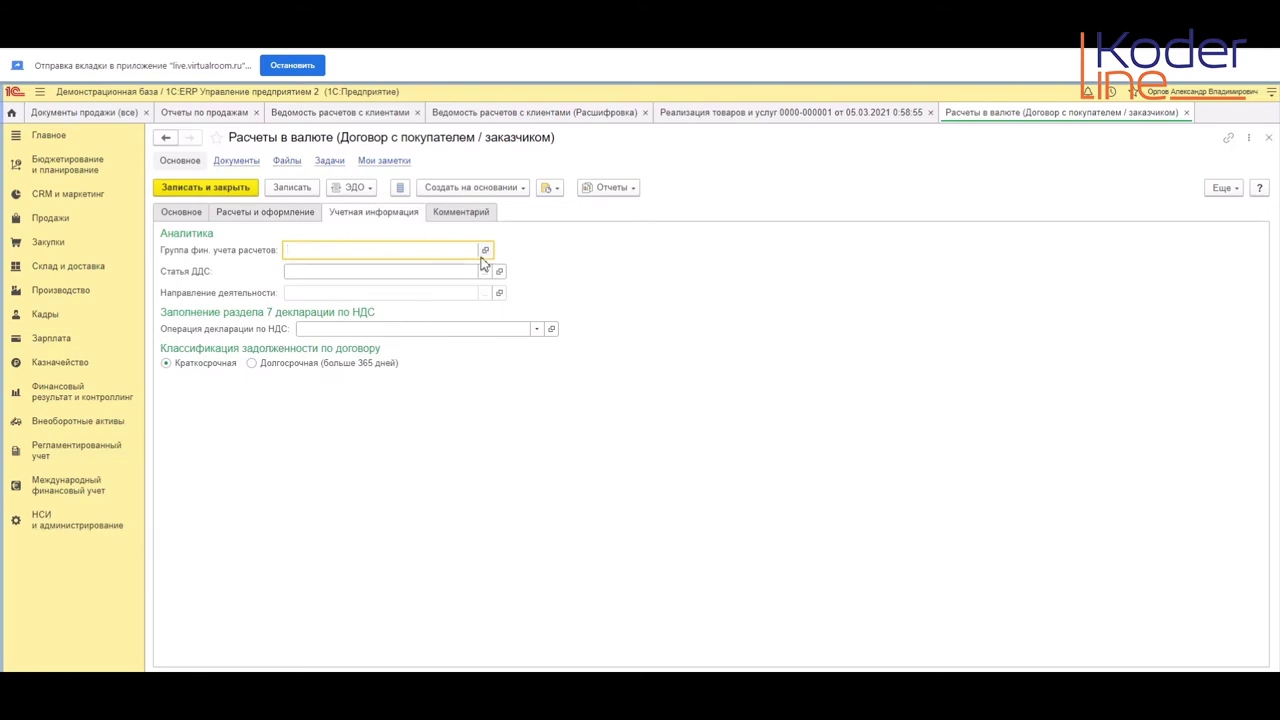
Step: Enable editing of the locked attributes in the contract "Расчеты в валюте"
click(1228, 190)
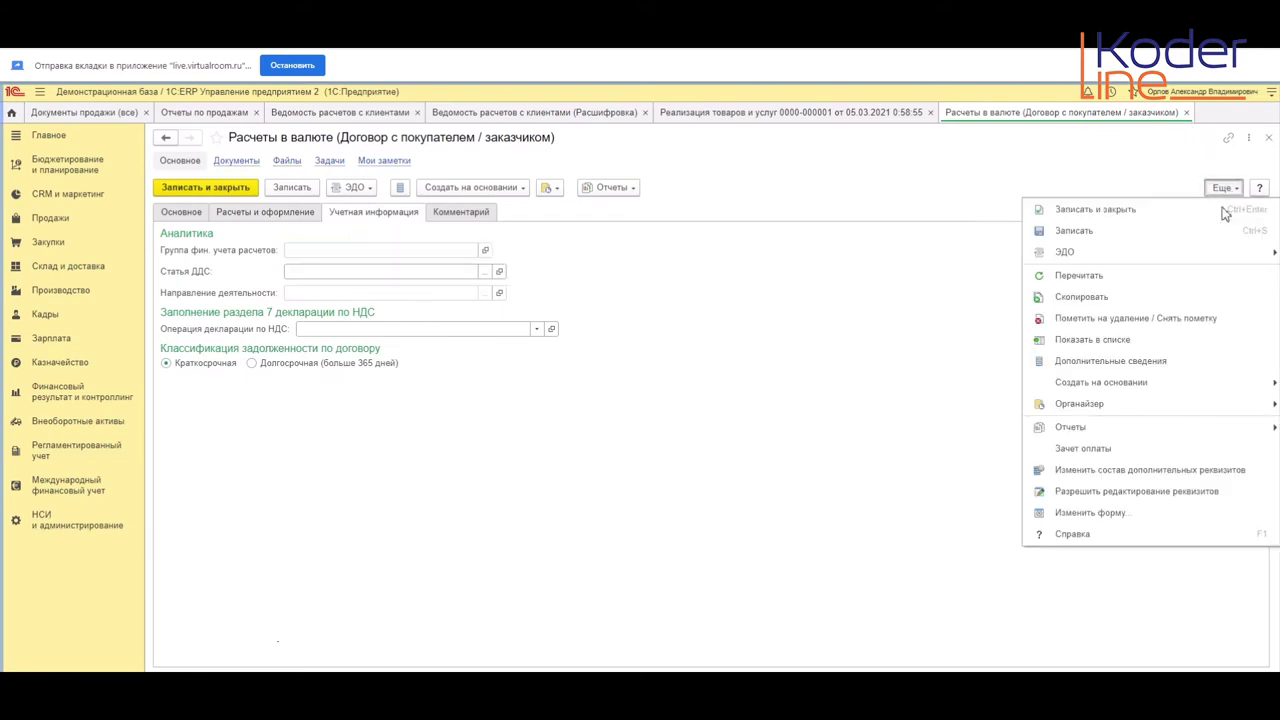
click(1100, 491)
click(579, 359)
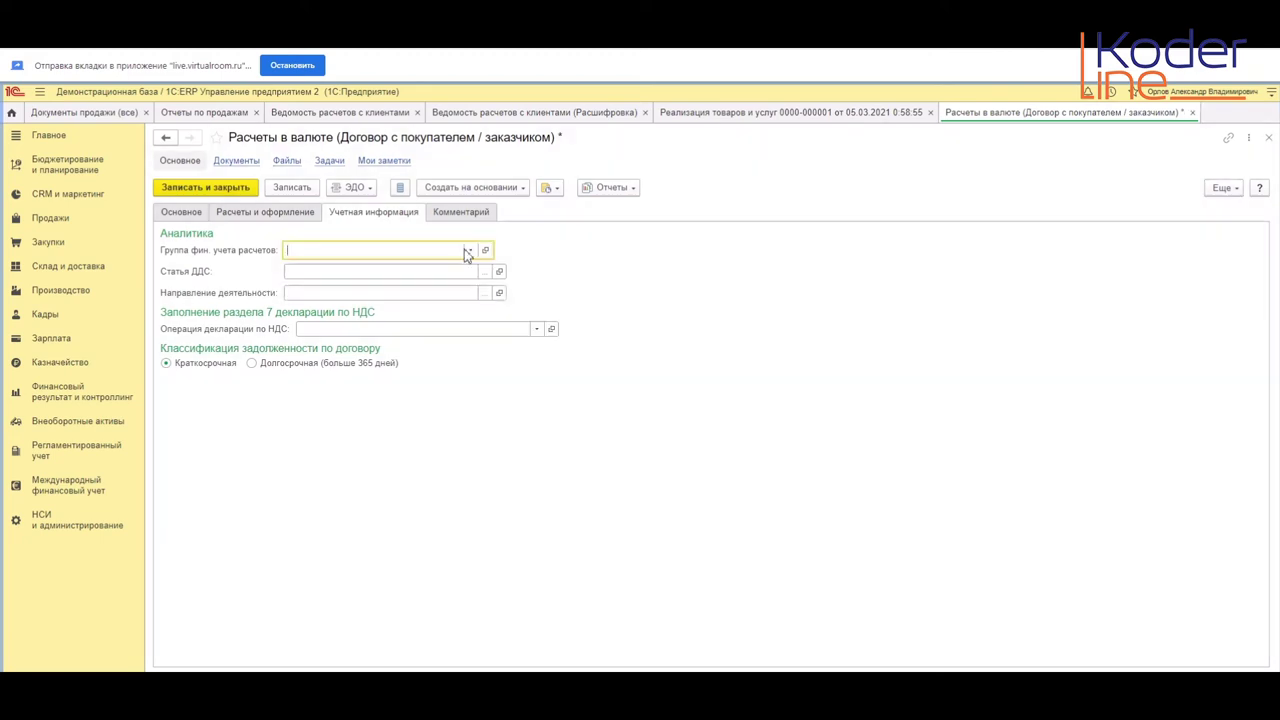
Step: Open the full list of groups for the contract's "Группа фин. учета расчетов" and check both of its folders
click(469, 251)
click(364, 289)
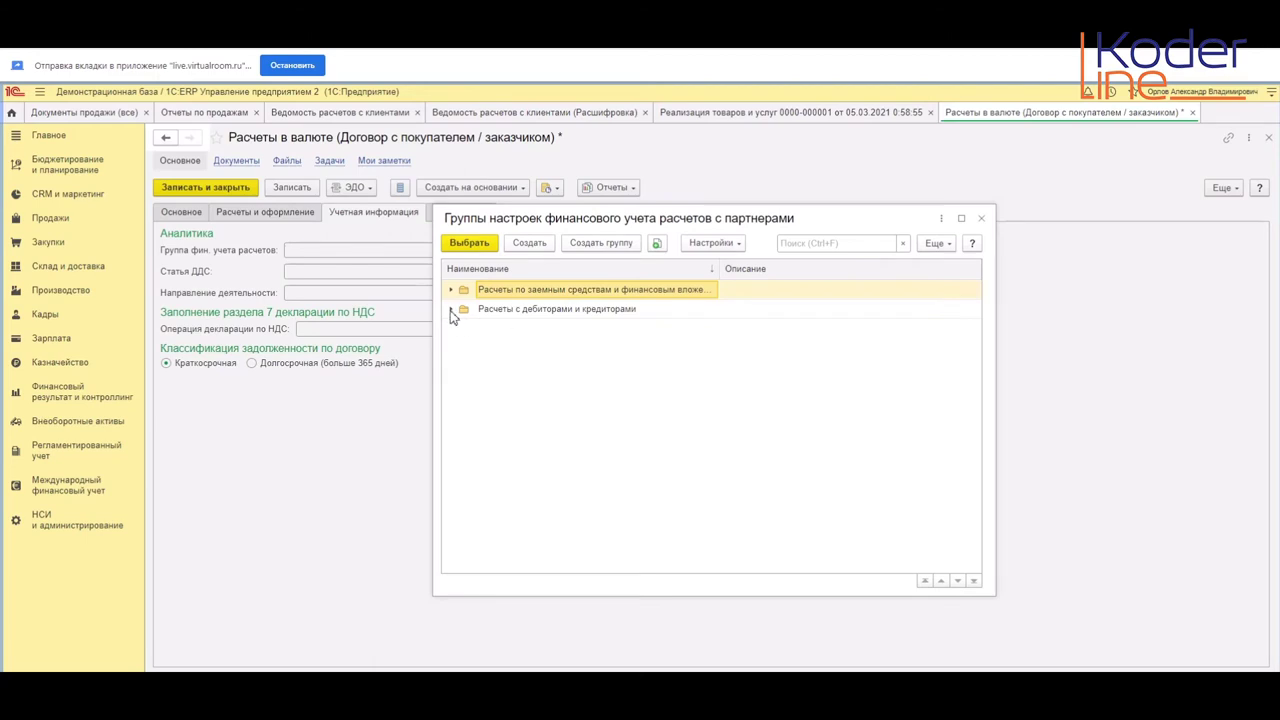
click(451, 310)
click(451, 291)
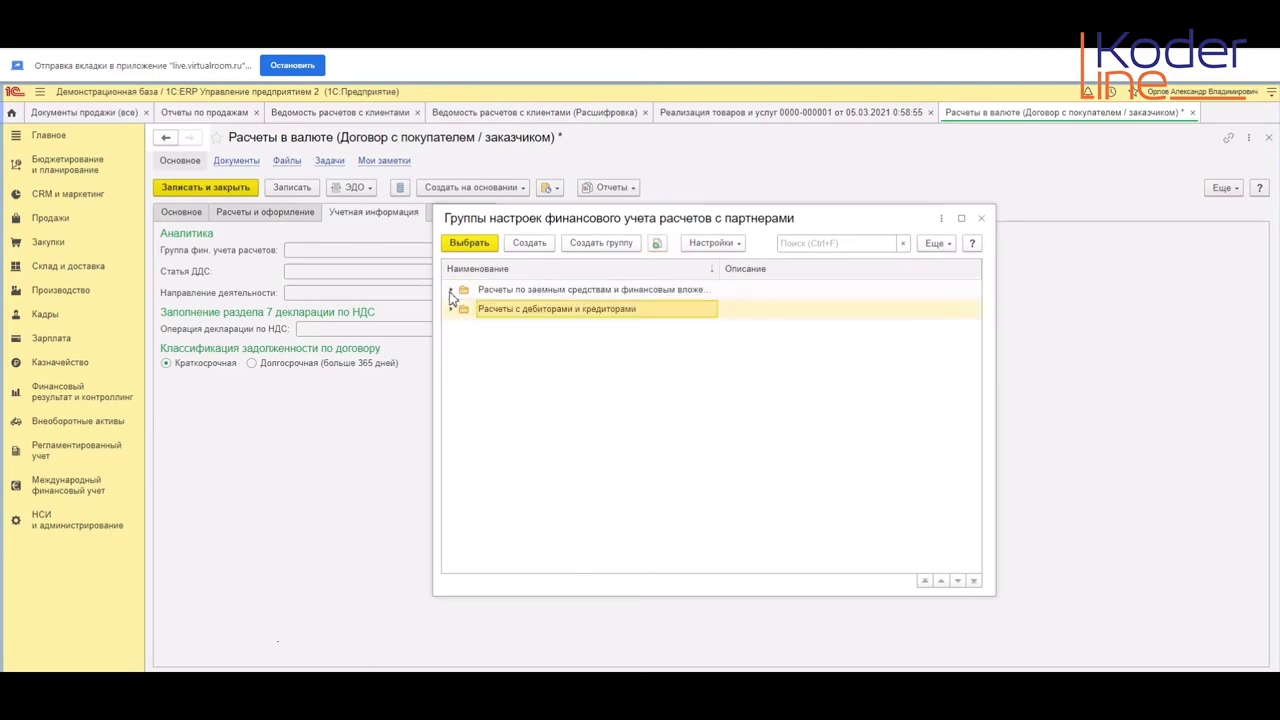
click(450, 292)
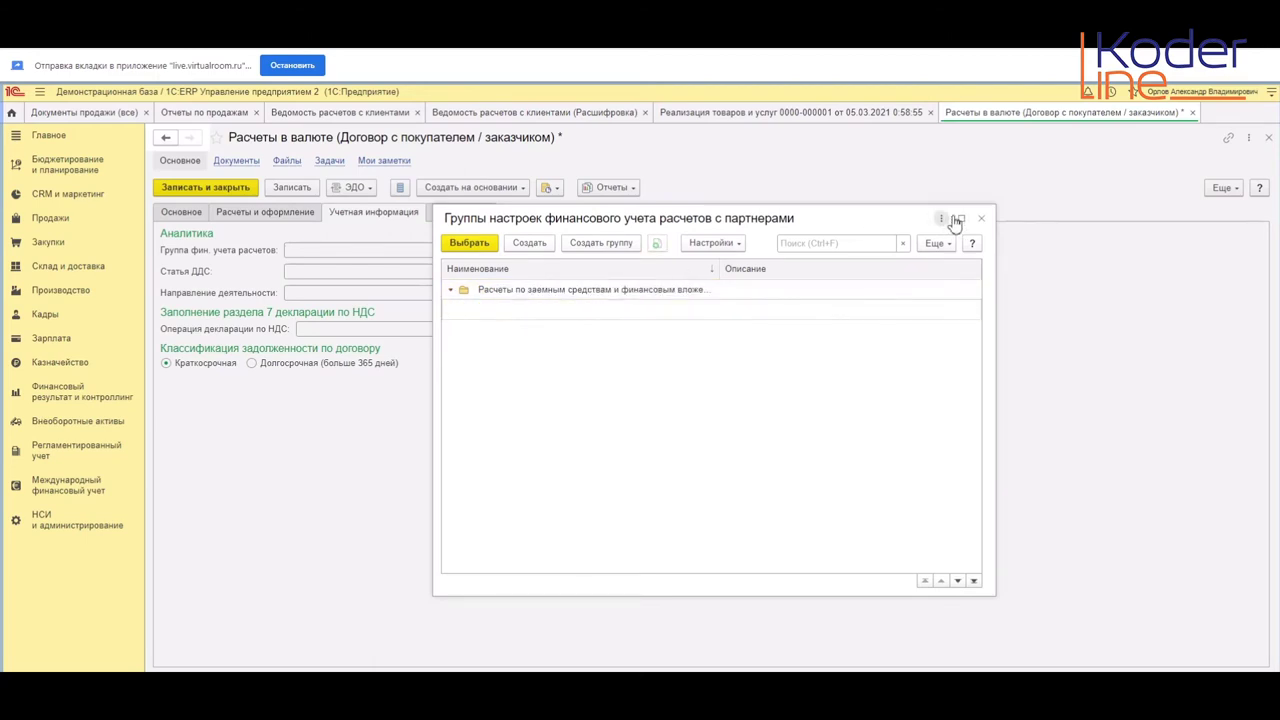
click(451, 292)
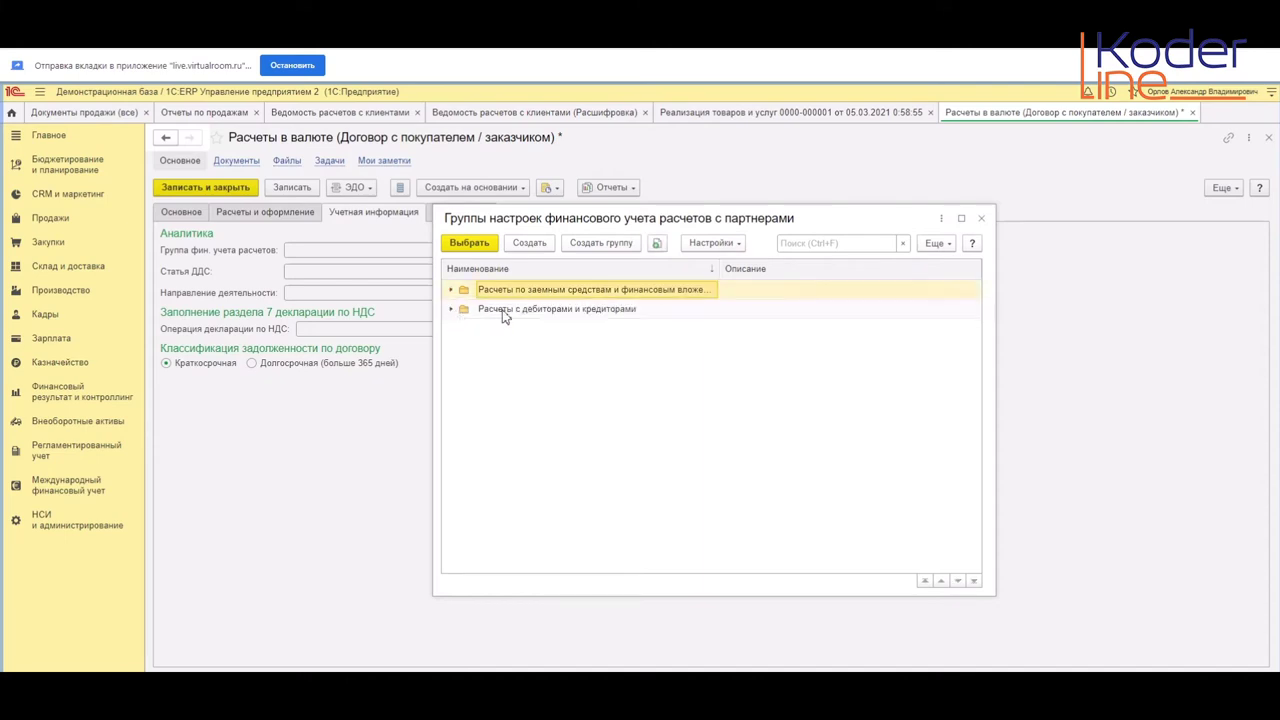
click(503, 311)
Step: Create a settlement accounting group named "Расчеты в валюте" and keep it applied to settlements with clients (клиентами)
click(536, 248)
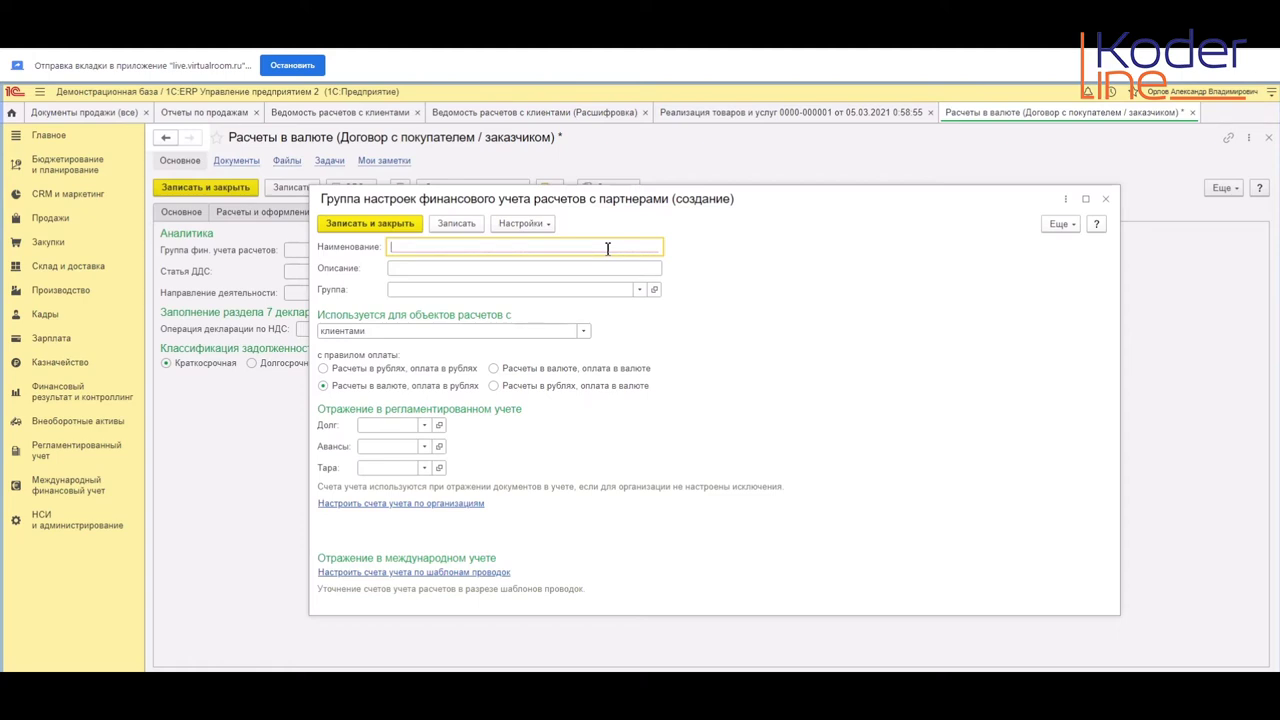
text(Н)
text(Расчеты в валюте)
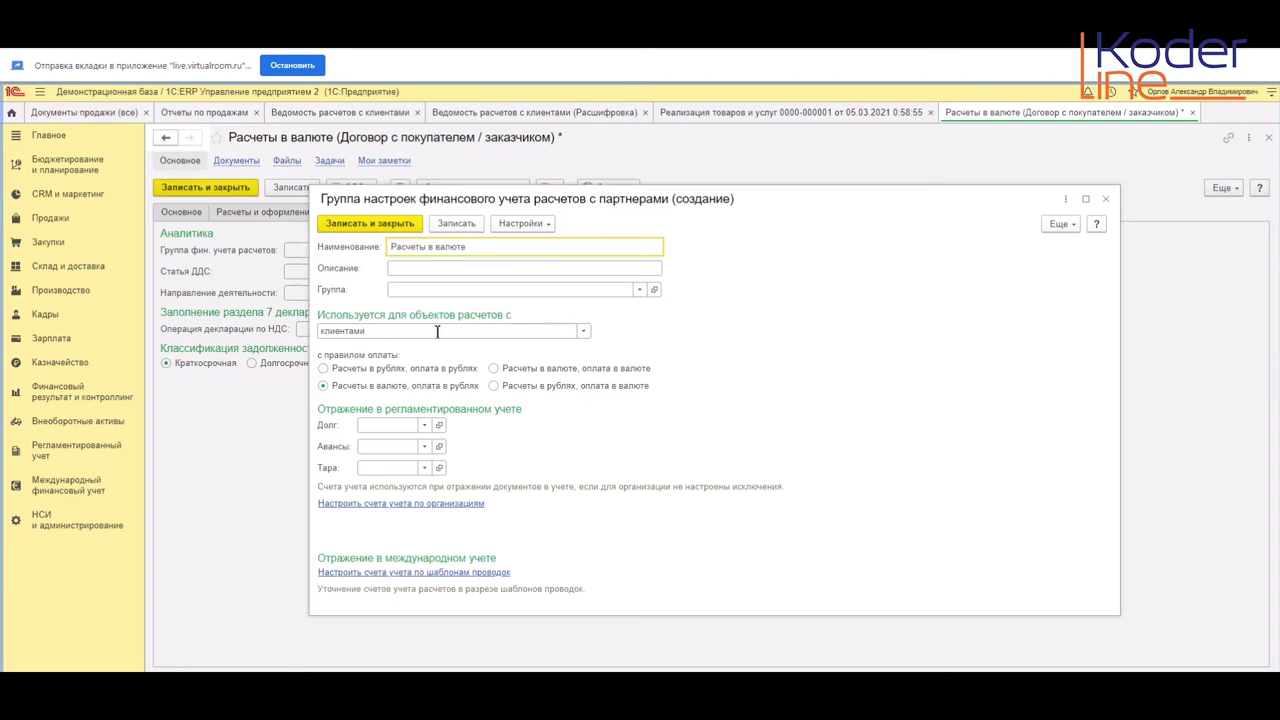
click(376, 332)
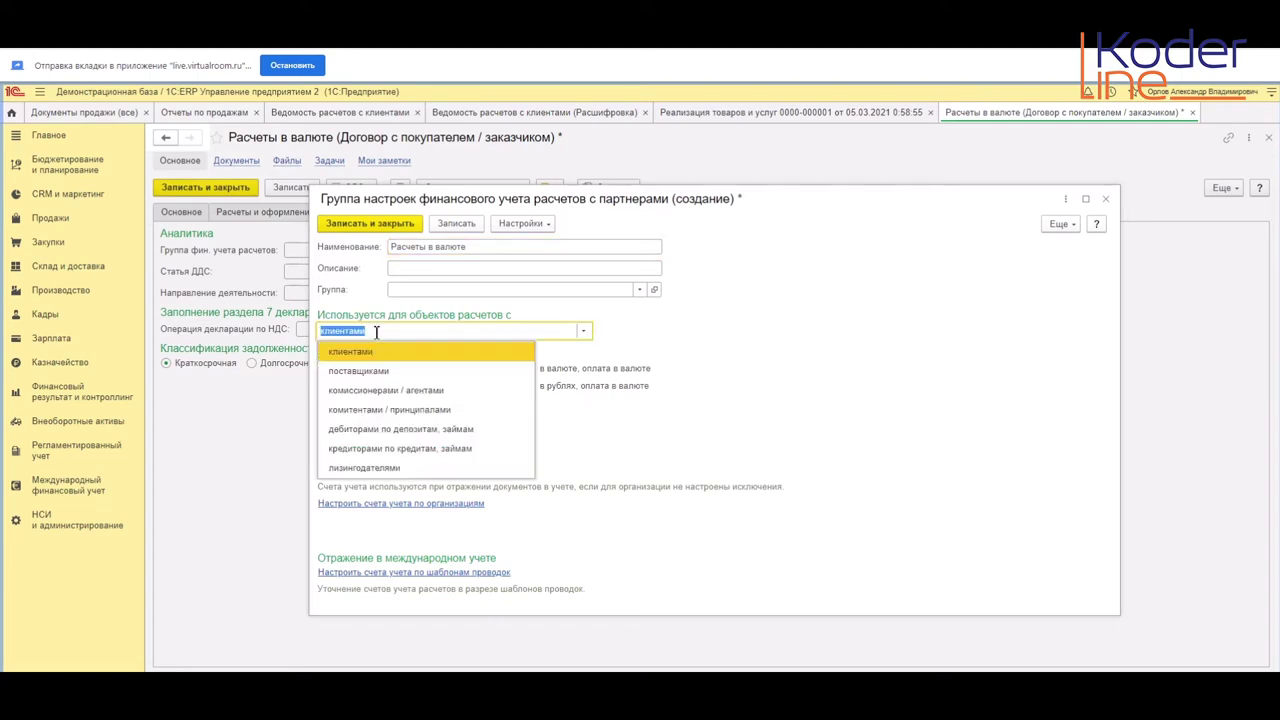
click(377, 331)
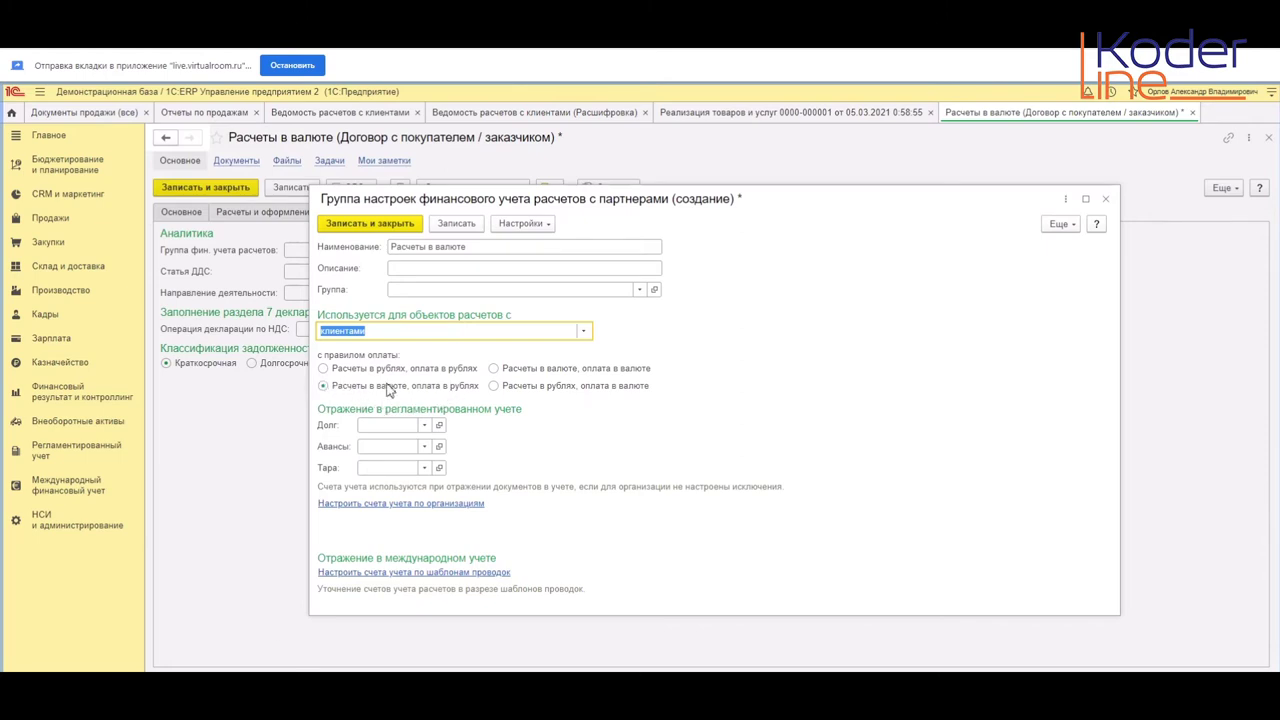
Step: Set the new group's regulated accounting accounts to 62.21 for debt (Долг) and 62.22 for advances (Авансы)
click(404, 425)
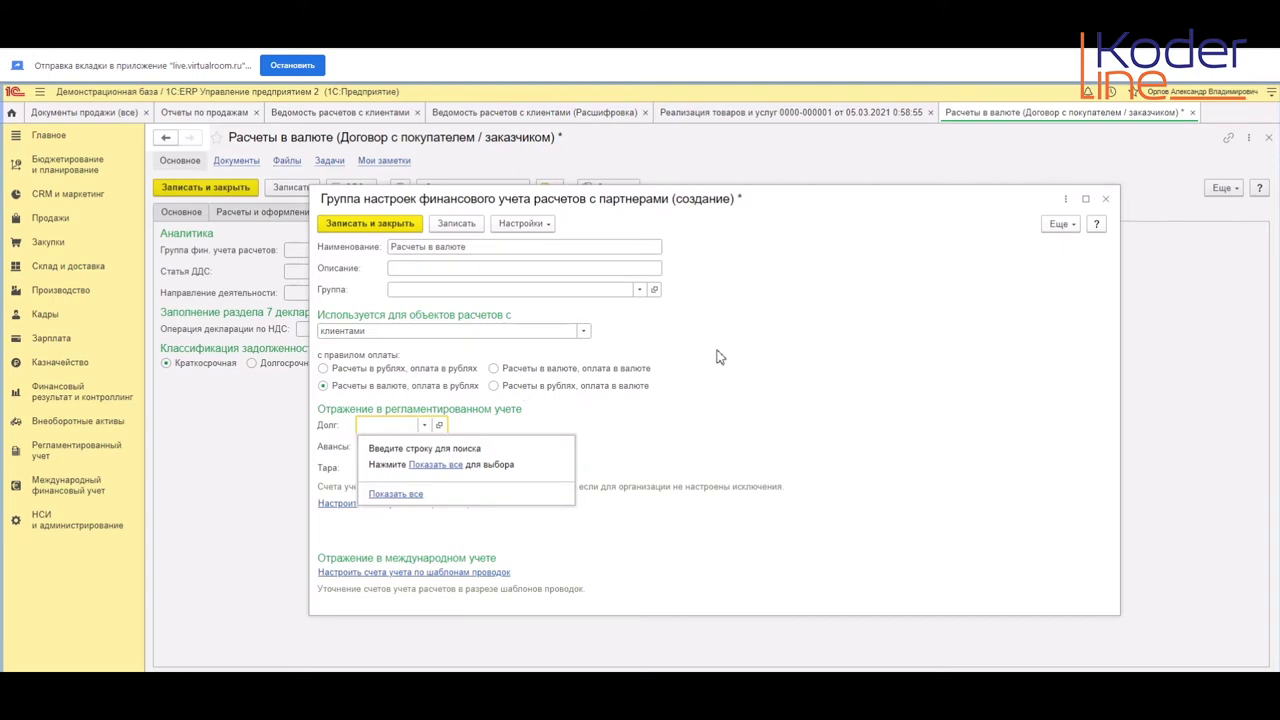
text(62)
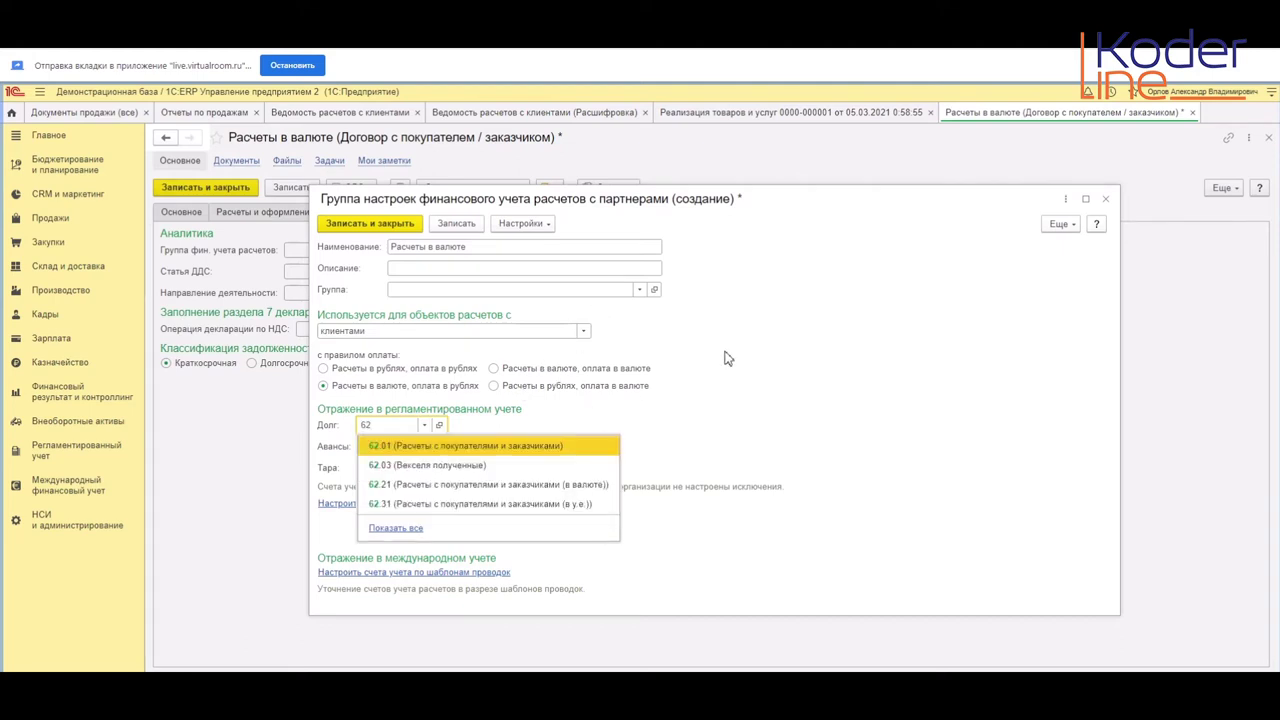
click(443, 486)
click(391, 446)
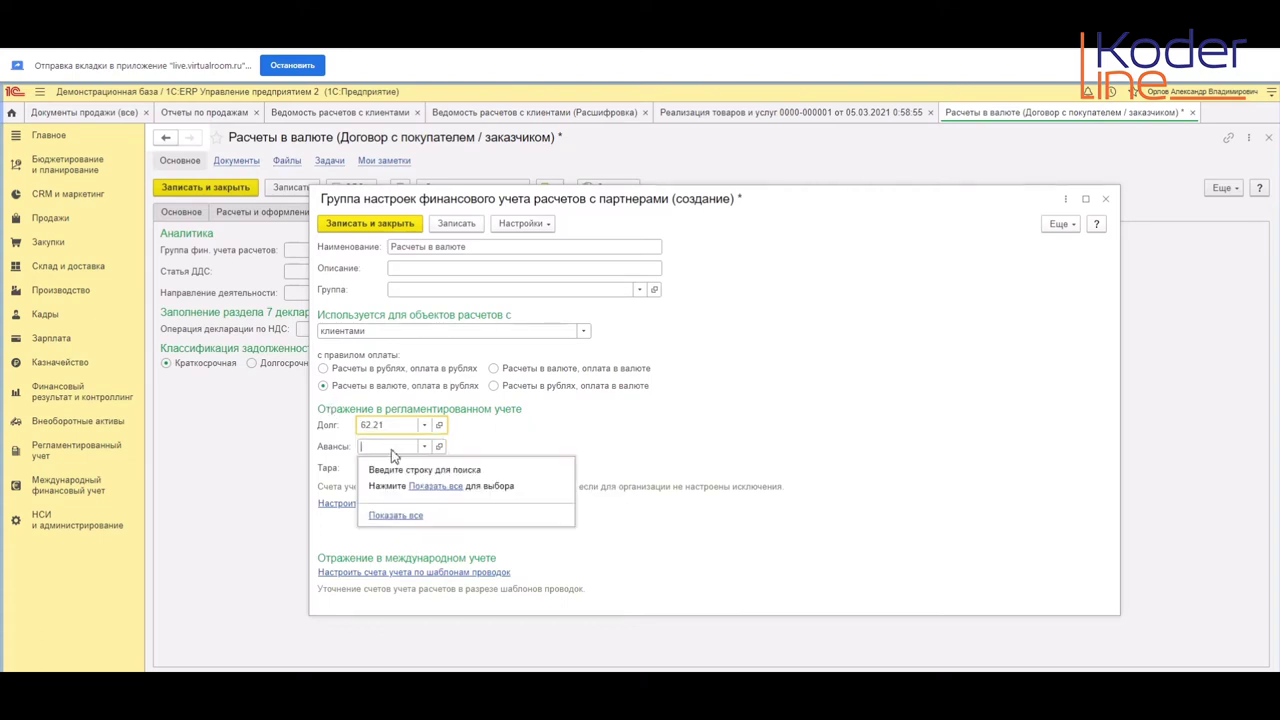
text(62)
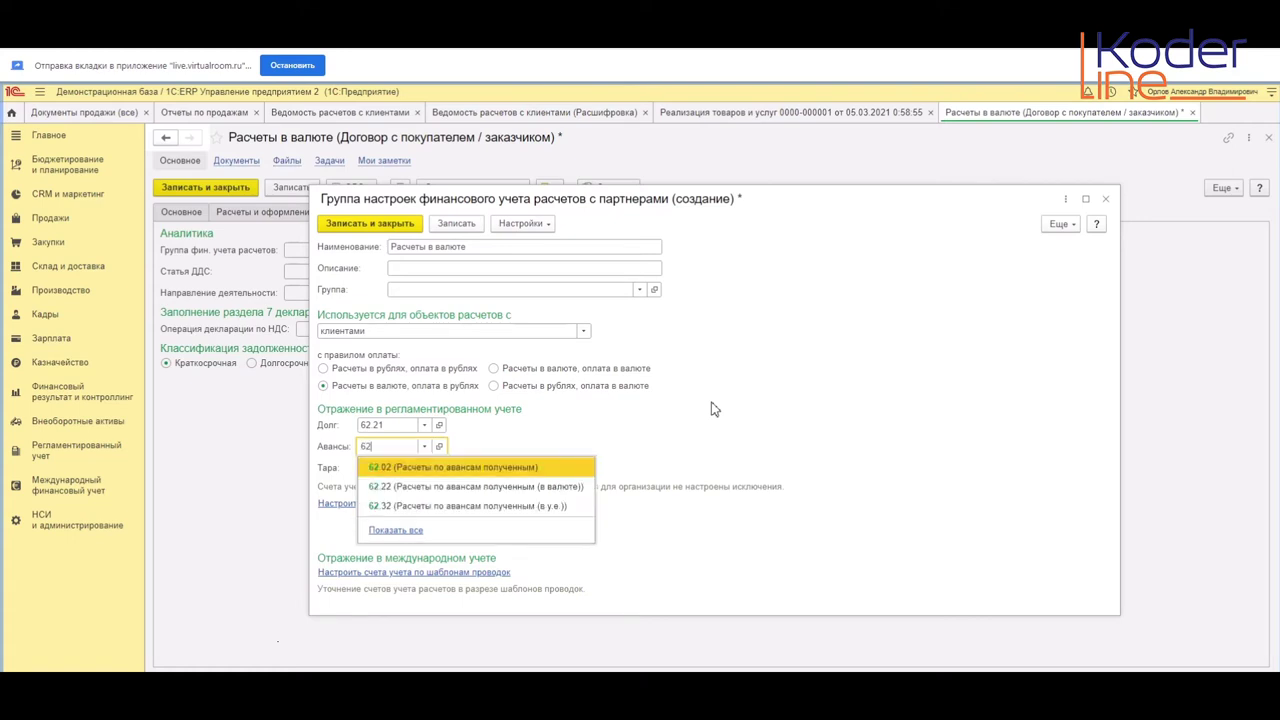
click(415, 486)
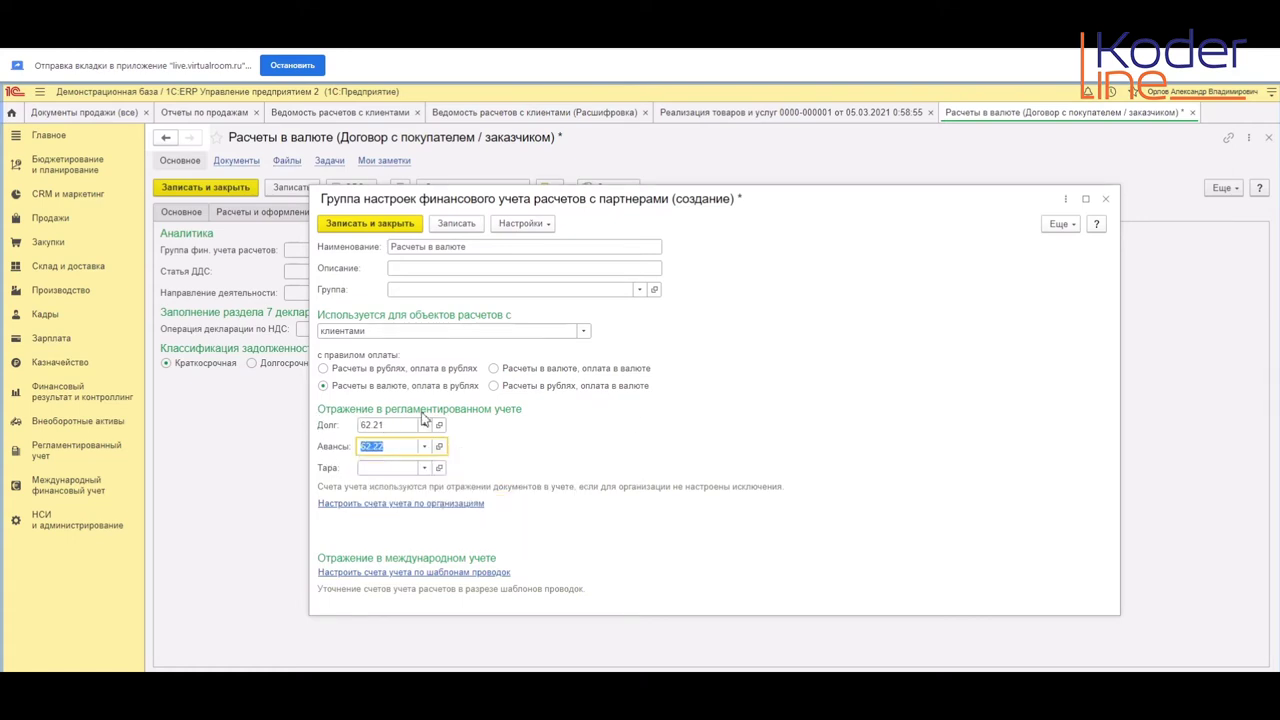
Step: Save the group "Расчеты в валюте", assign it to the contract, and save and close the contract
click(375, 228)
double_click(566, 328)
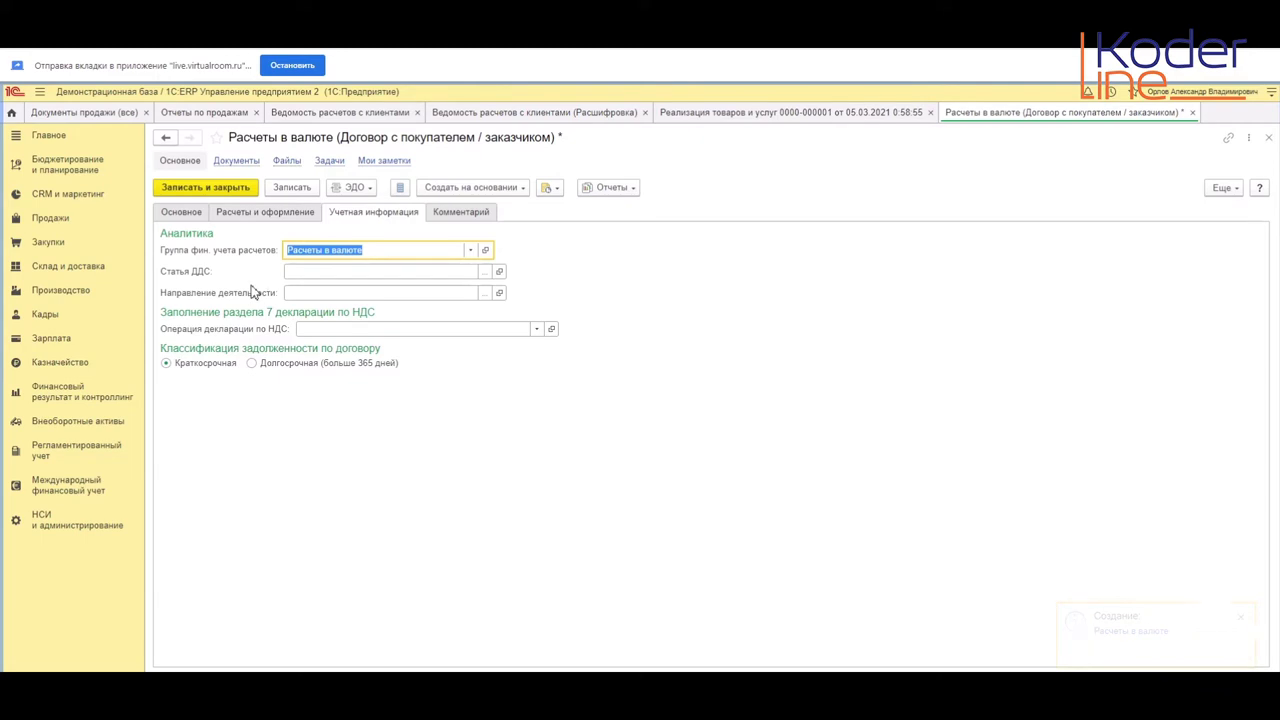
click(172, 190)
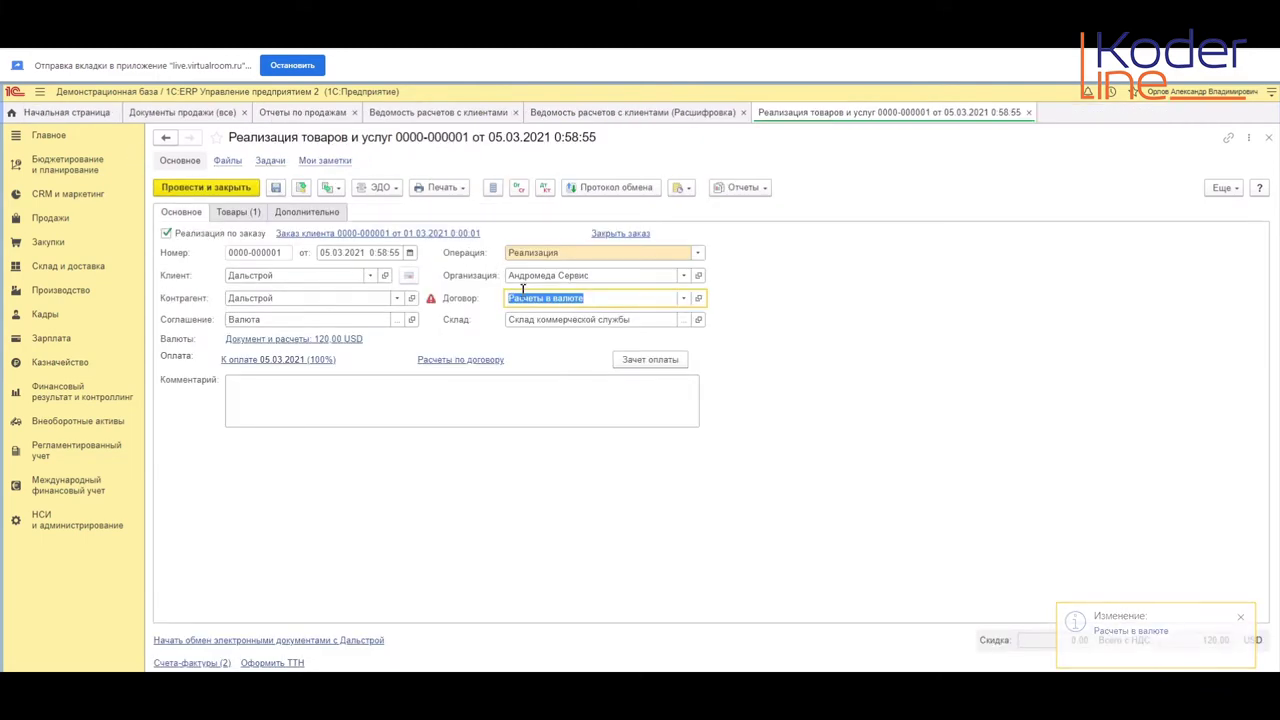
click(293, 212)
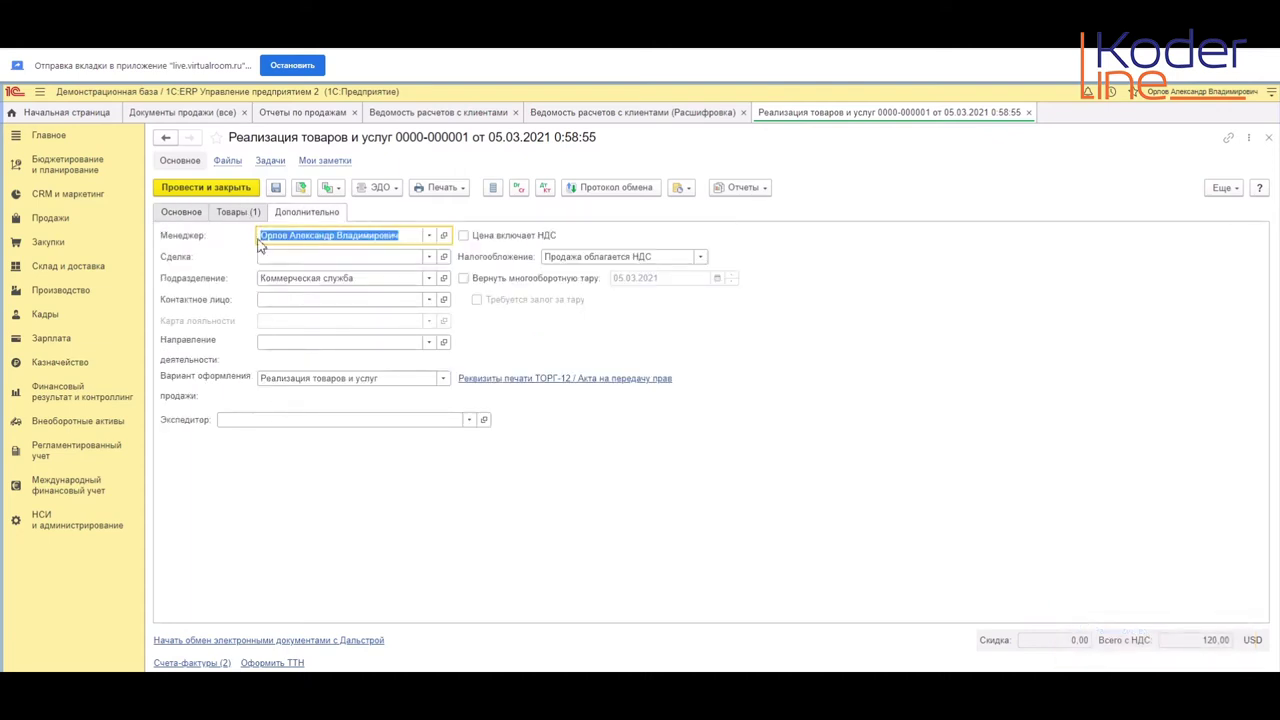
click(236, 214)
click(168, 214)
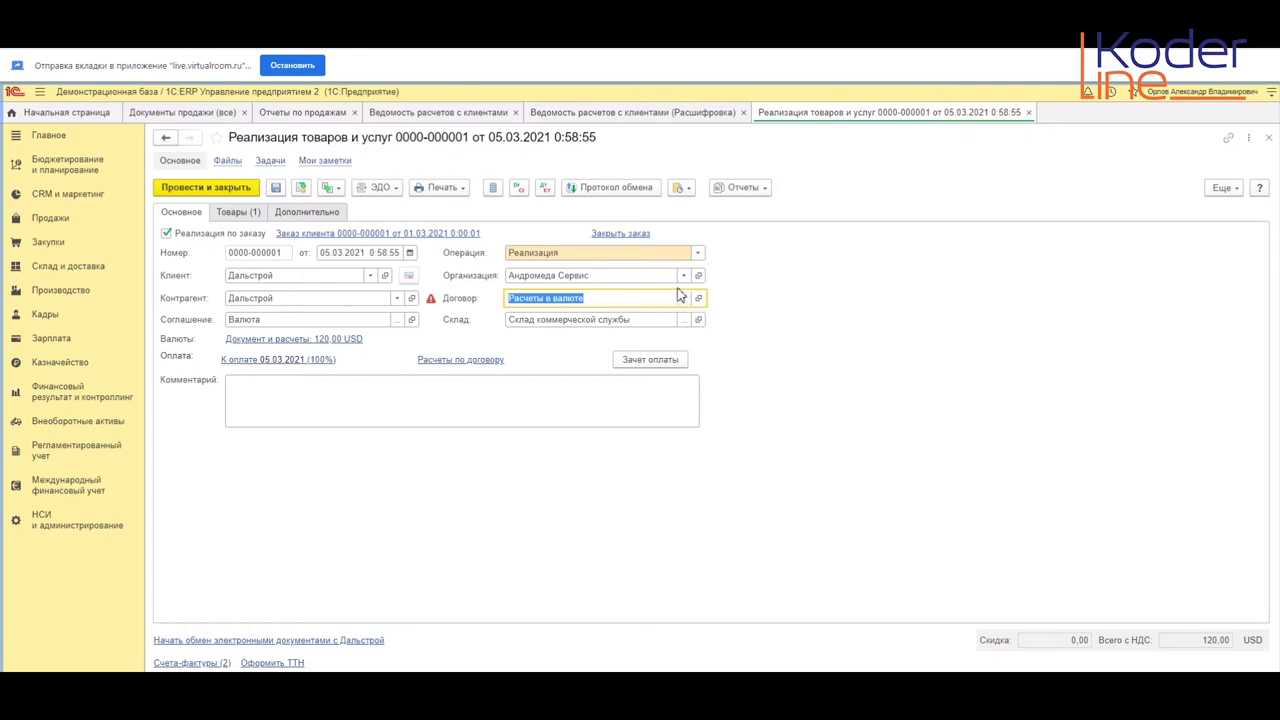
Step: Post the sale, open its regulated accounting entries and reflect the document in regulated accounting
click(303, 193)
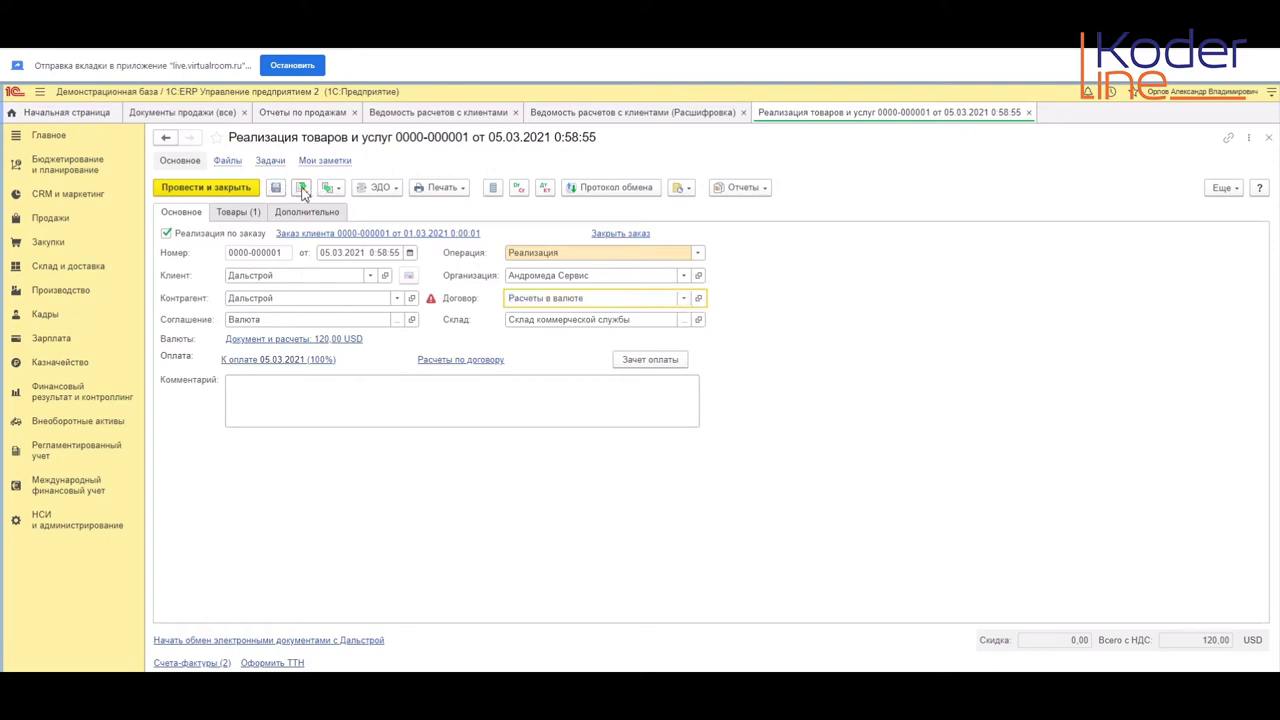
click(545, 190)
key(ctrl+shift+Tab)
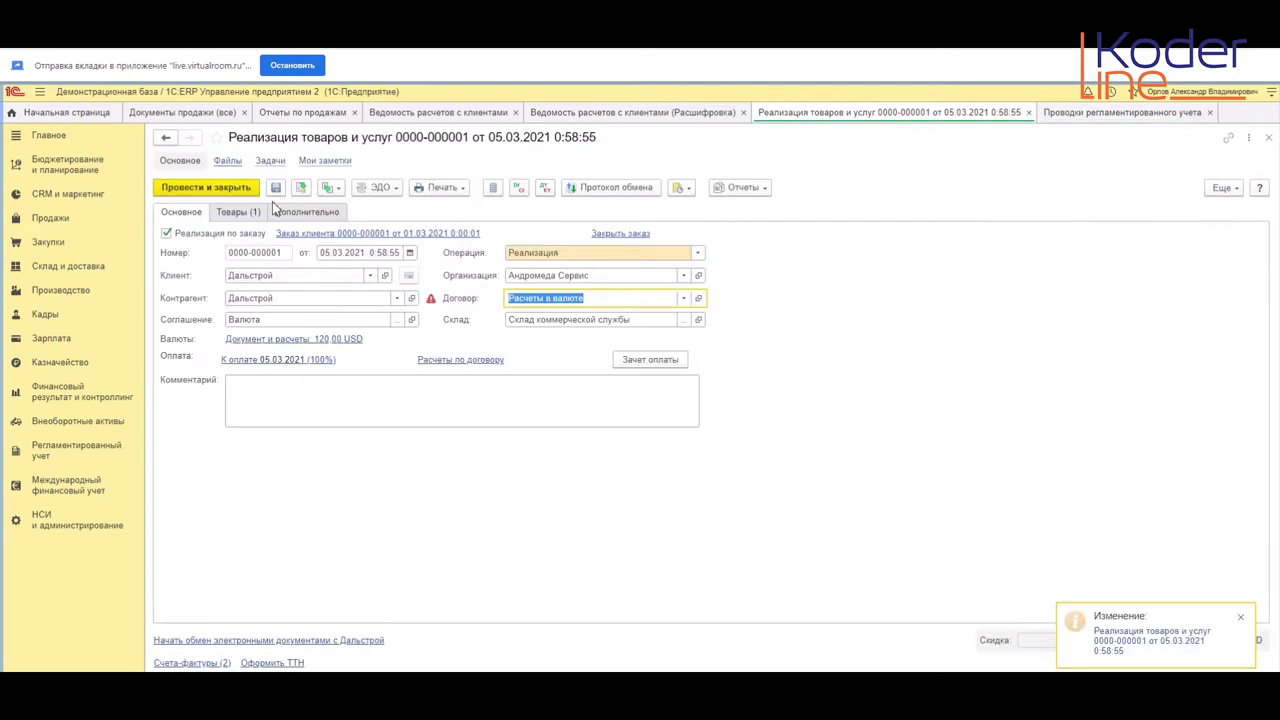
click(545, 190)
click(238, 171)
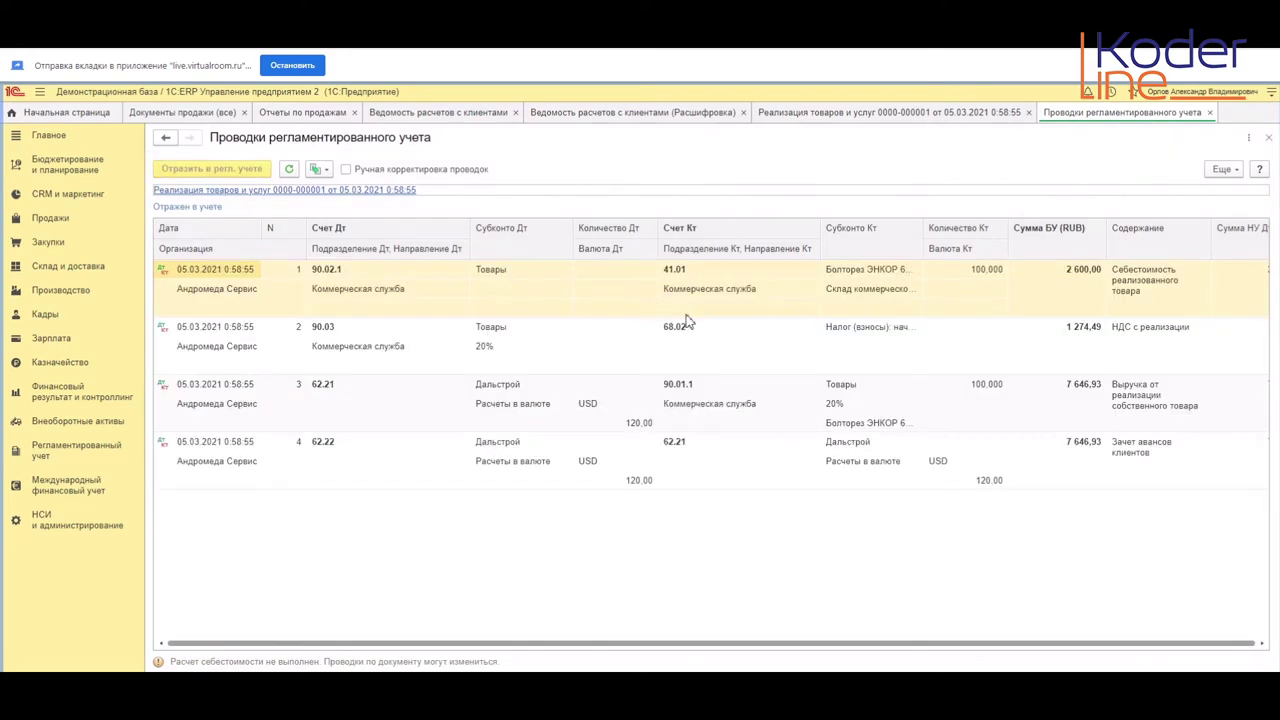
Step: Examine the debit and credit accounts of the revenue and advance offset entries, lines 3 and 4
click(346, 395)
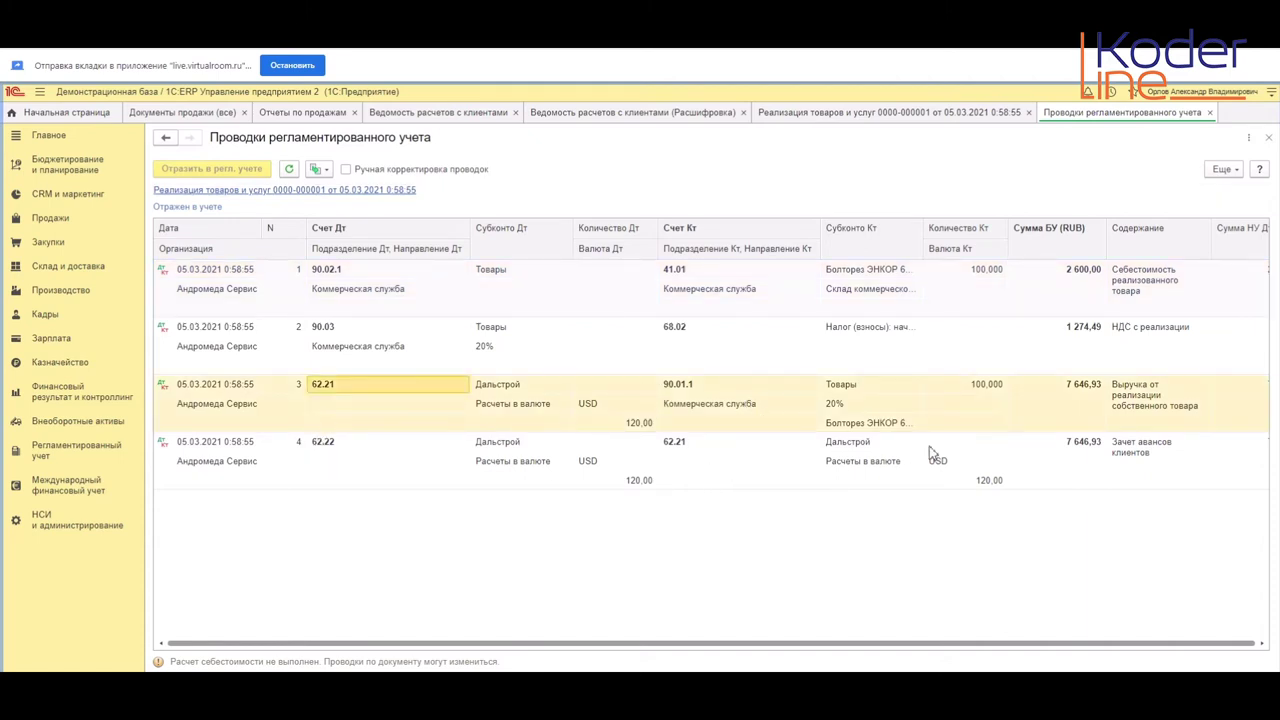
click(349, 463)
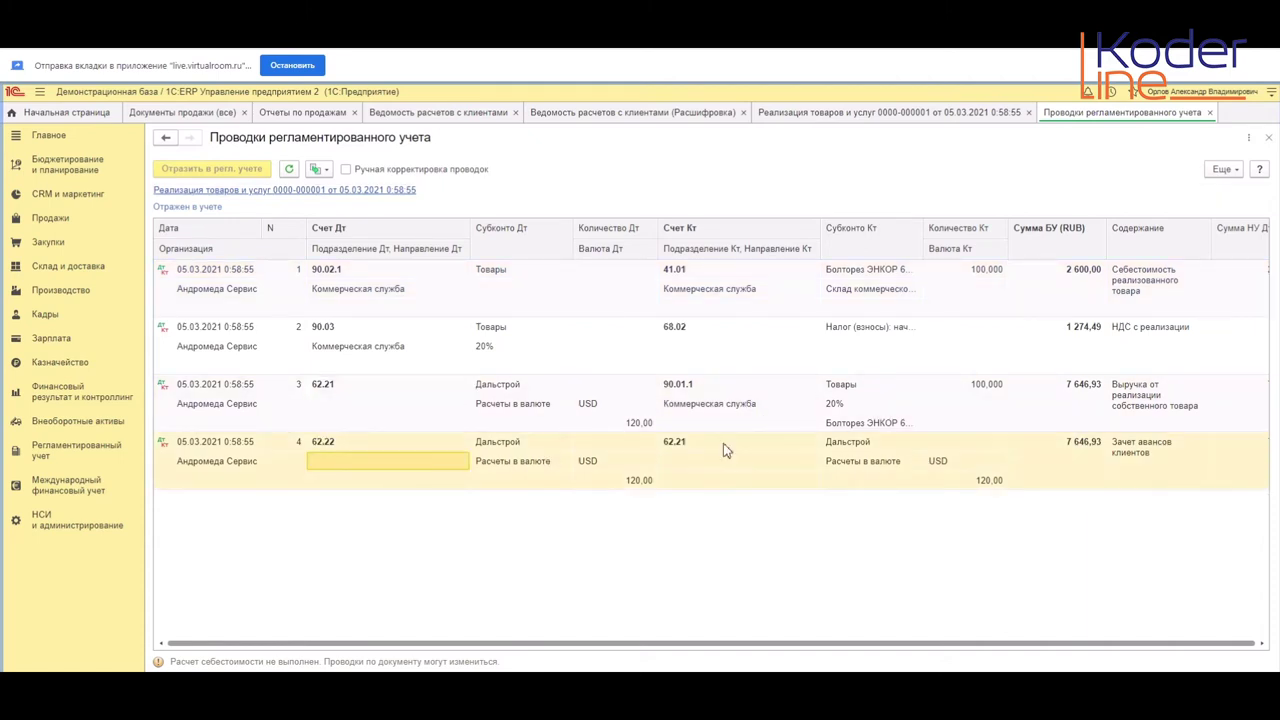
click(338, 443)
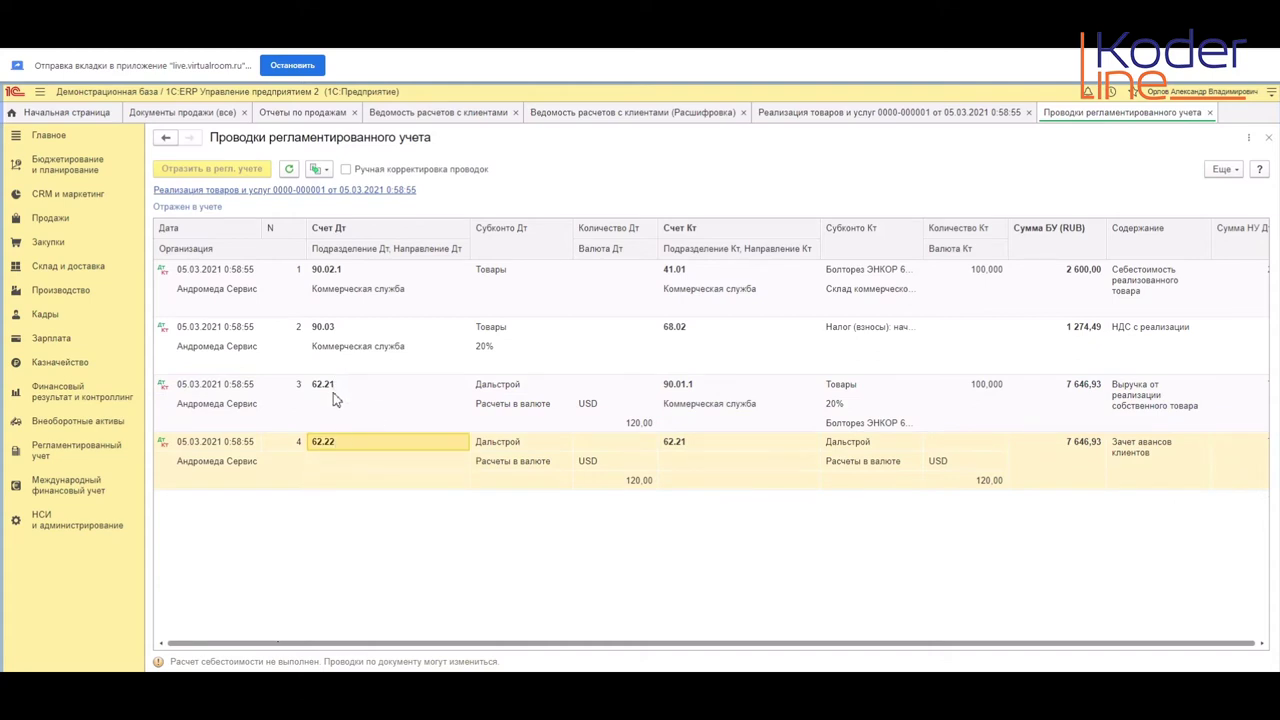
click(351, 395)
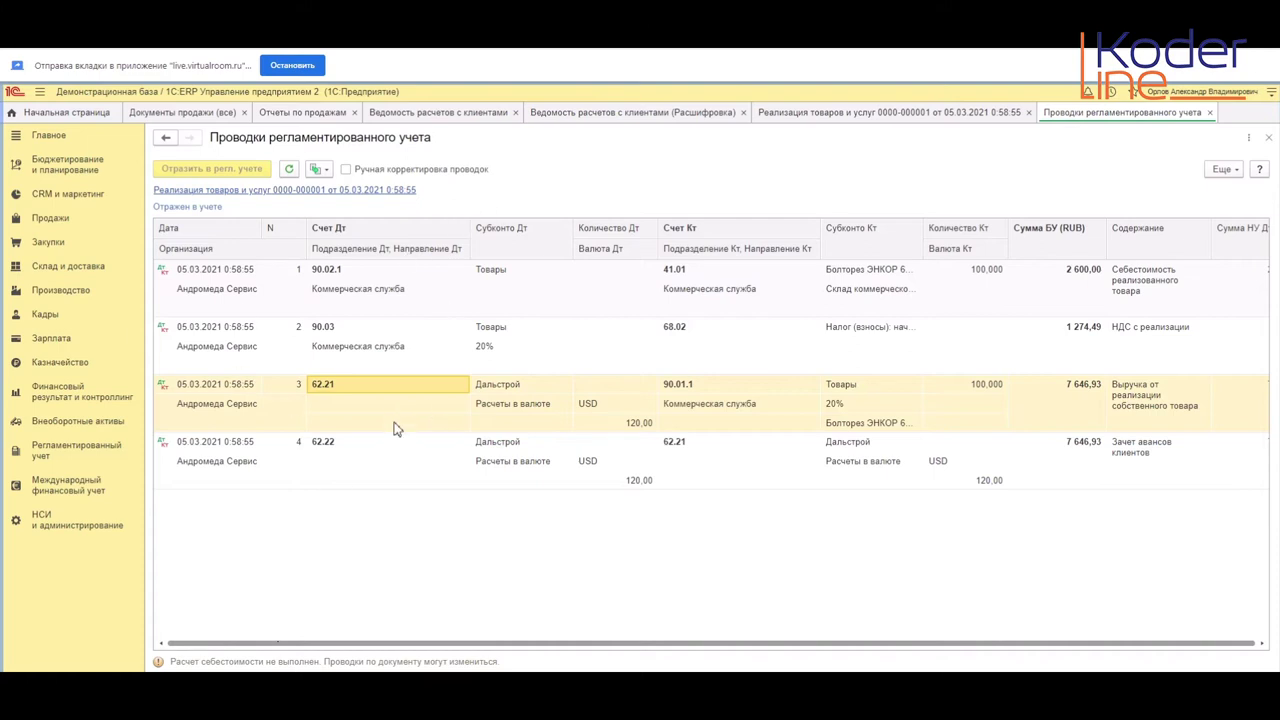
click(354, 453)
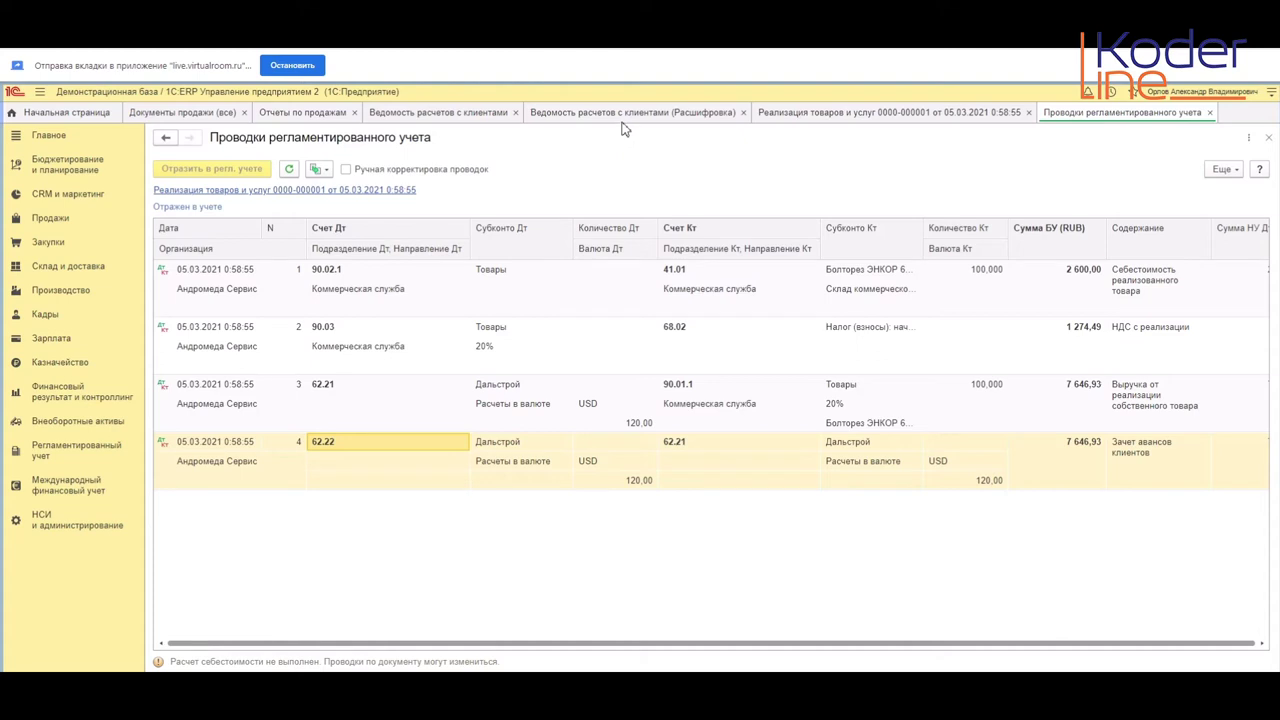
click(824, 112)
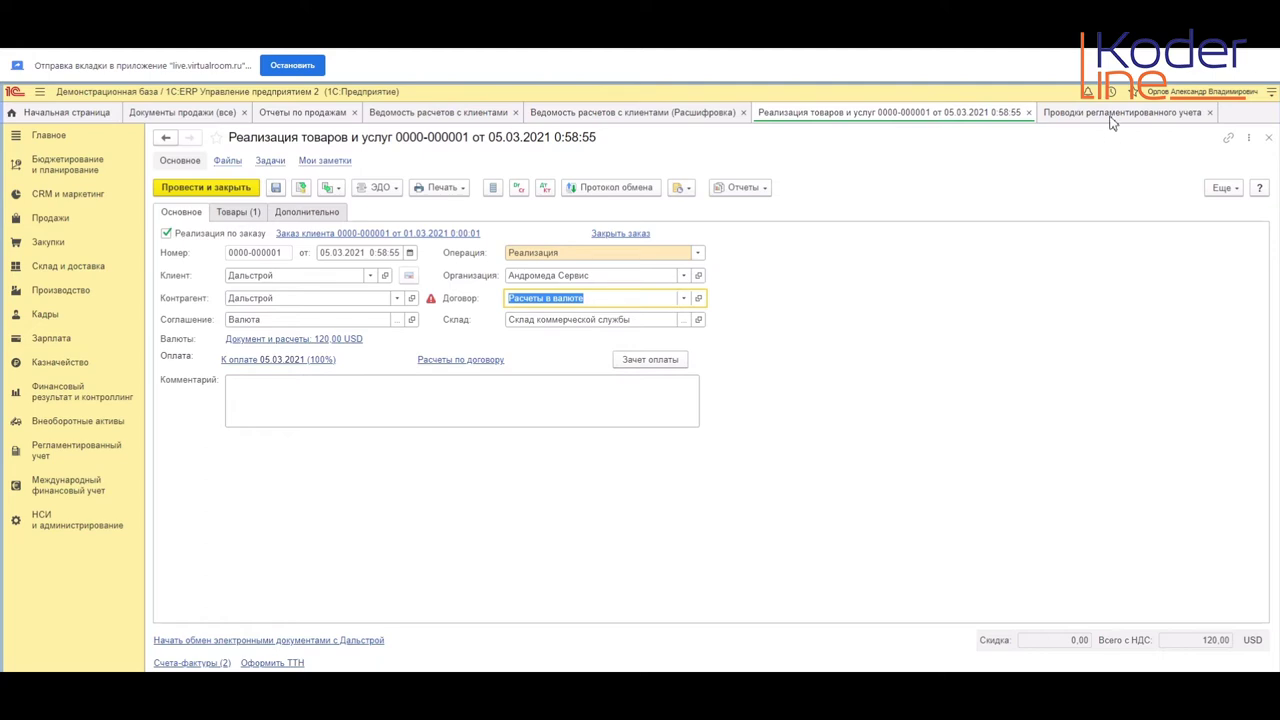
click(80, 392)
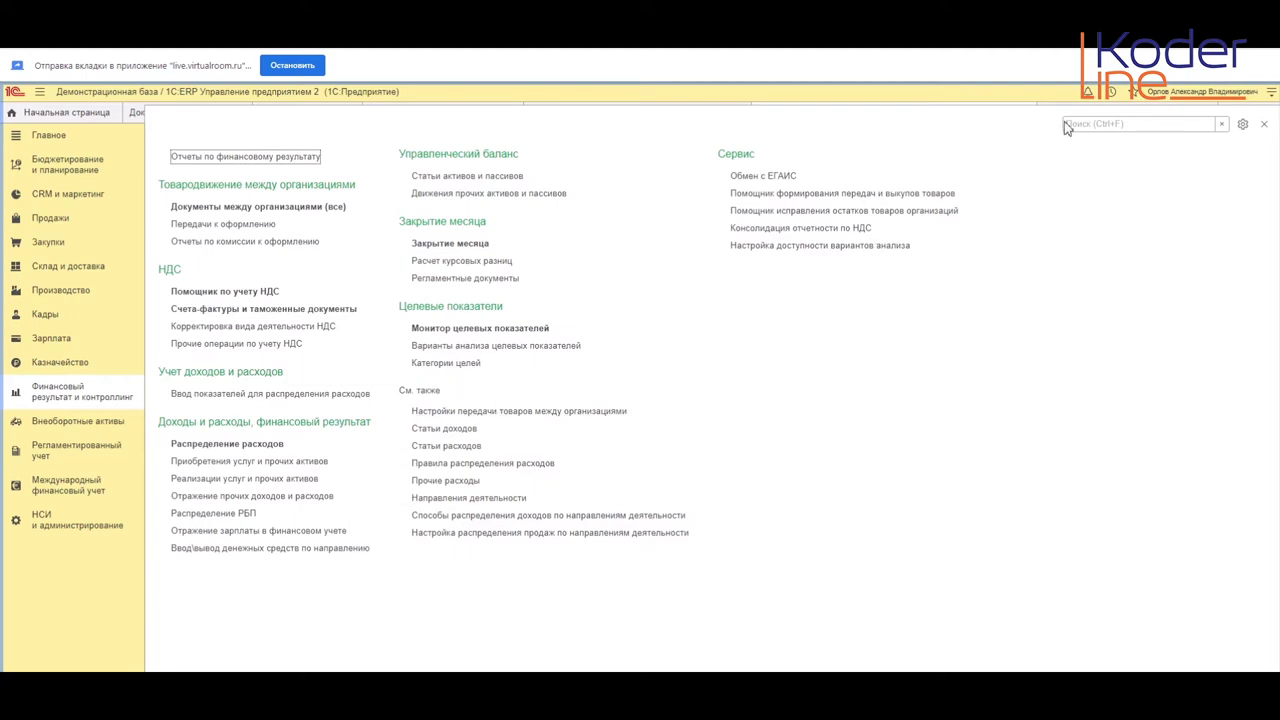
click(1264, 124)
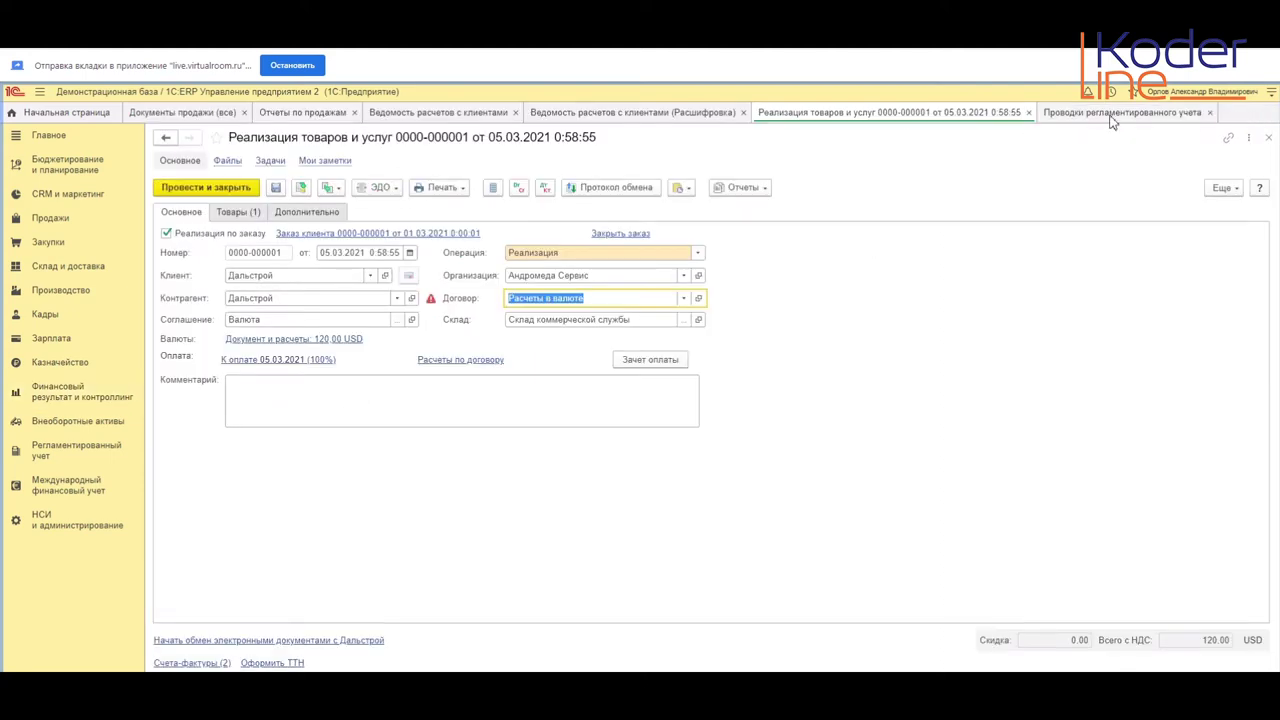
Step: Return to the regulated accounting entries, review the contract analytics of the advance offset line, and close the entries
click(1110, 114)
click(528, 445)
click(524, 462)
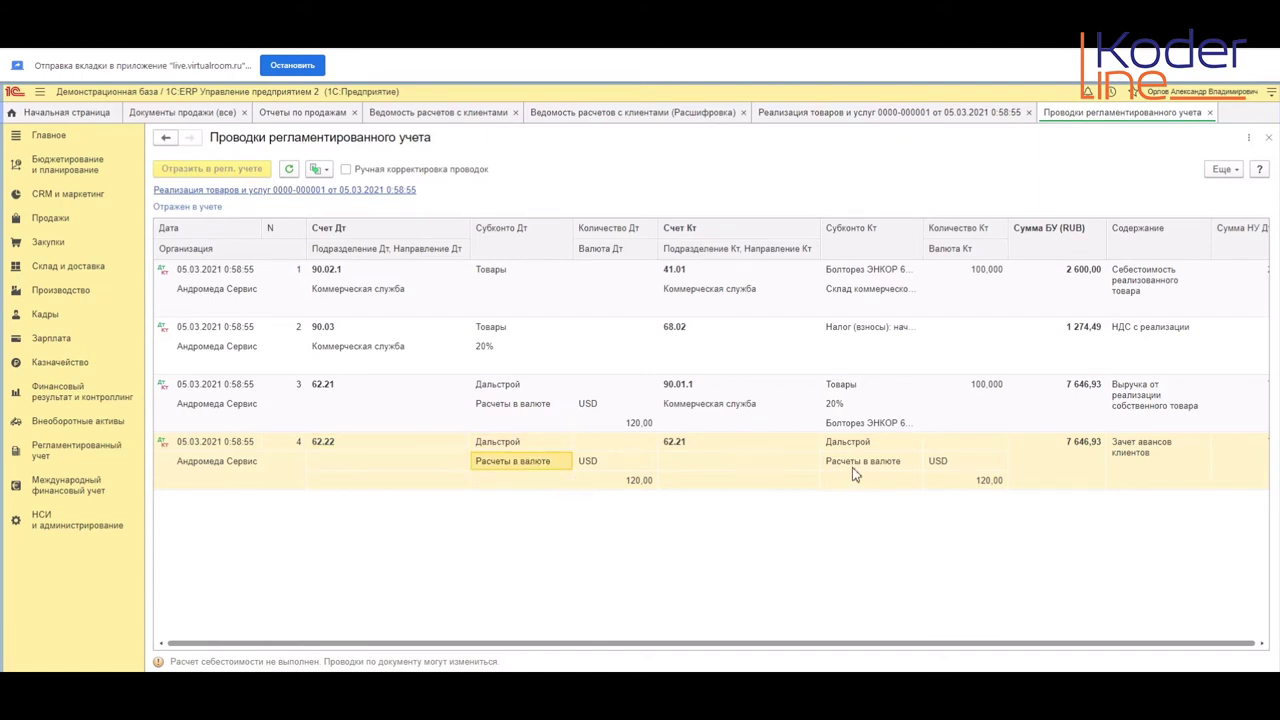
click(788, 465)
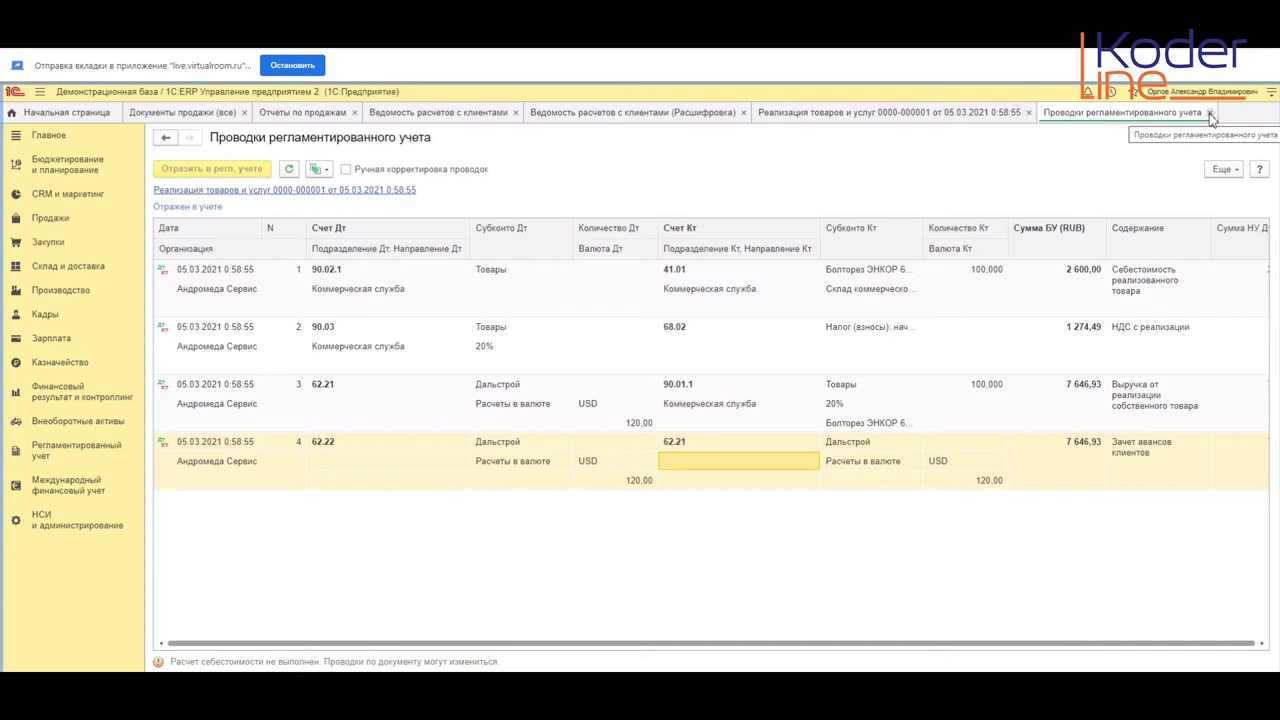
click(1209, 112)
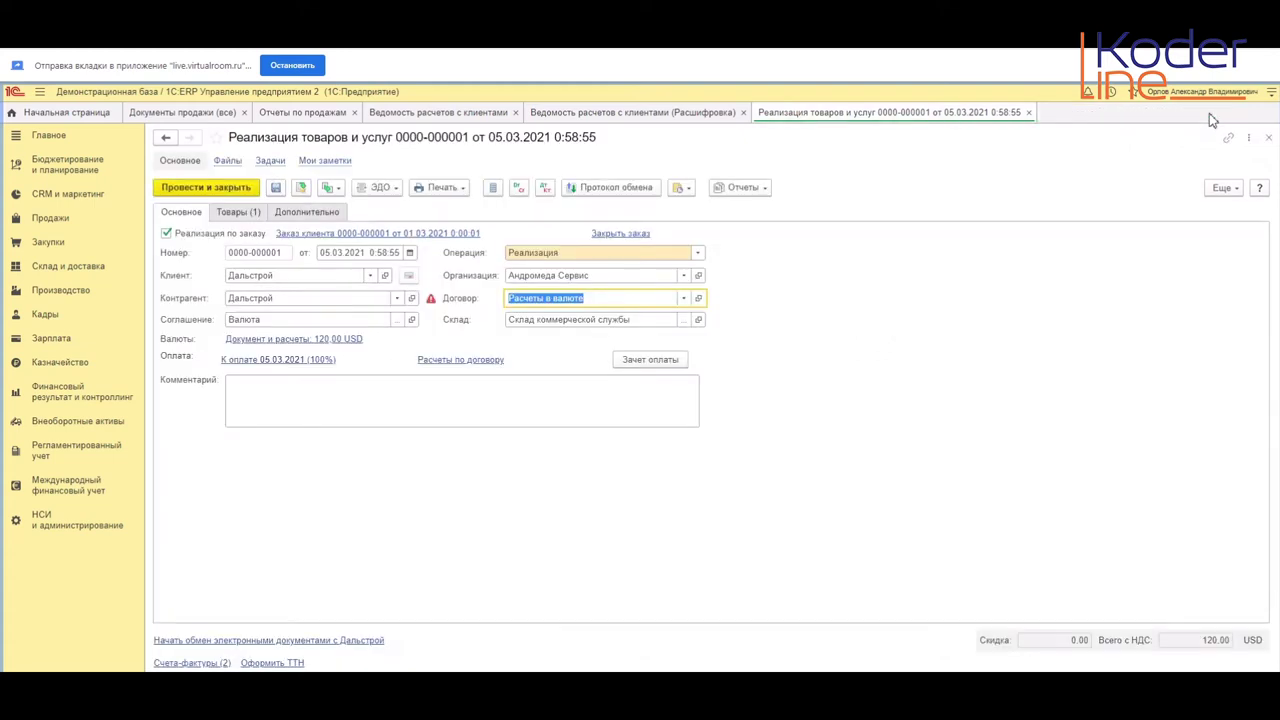
Step: Open the item card of the bolt cutter (Болторез ЭНКОР) from the goods listed in the sale
click(238, 213)
click(286, 284)
click(311, 286)
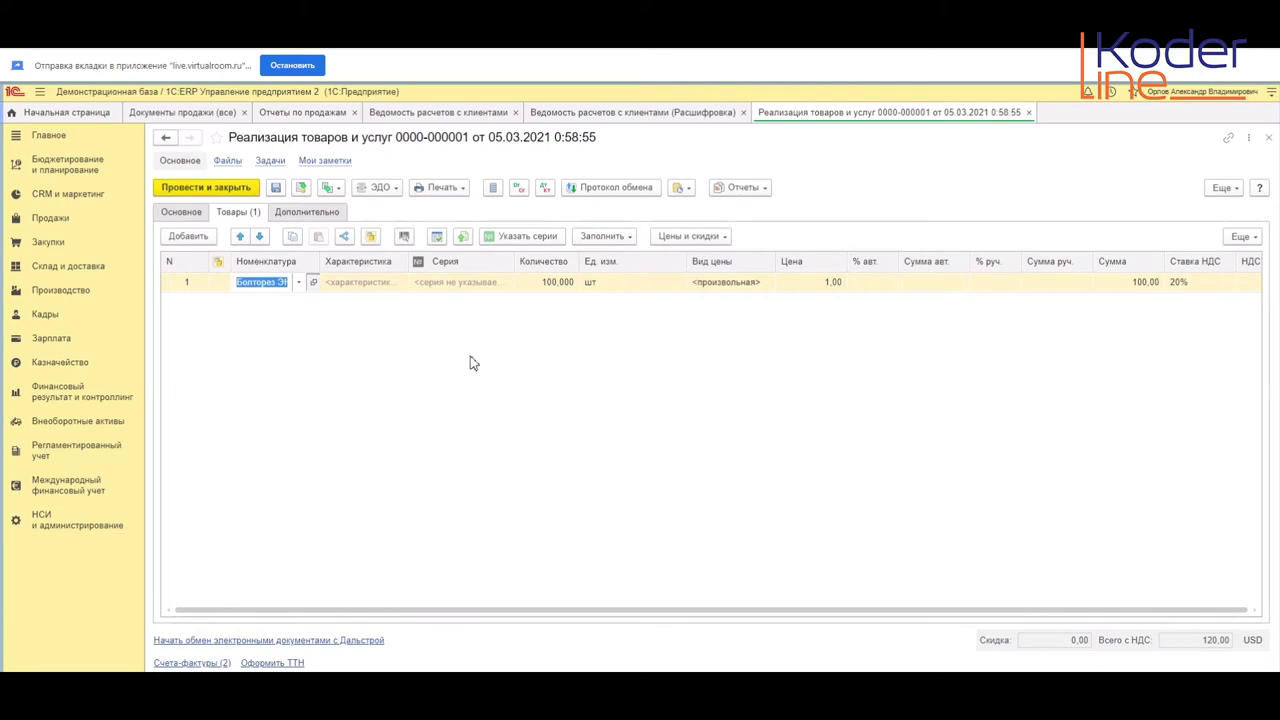
key(ctrl+shift+F4)
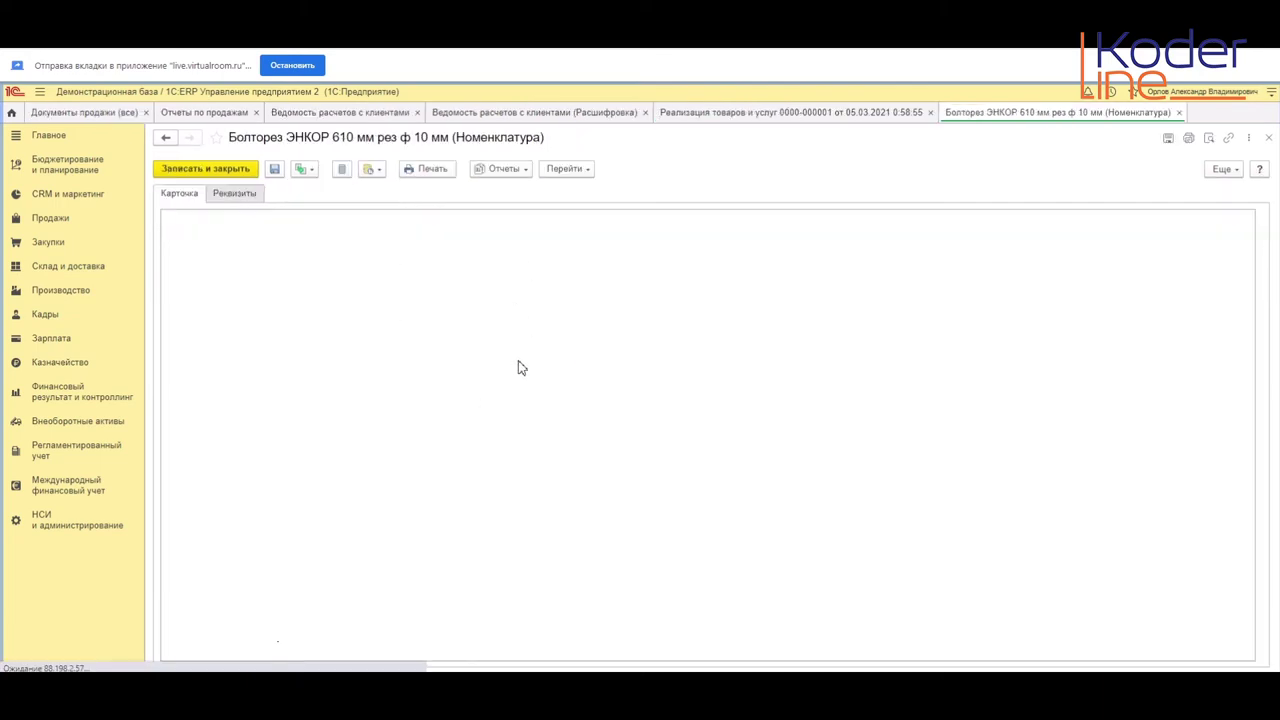
Step: Expand the regulated and financial accounting section and the main accounting parameters in the bolt cutter's attributes
click(240, 193)
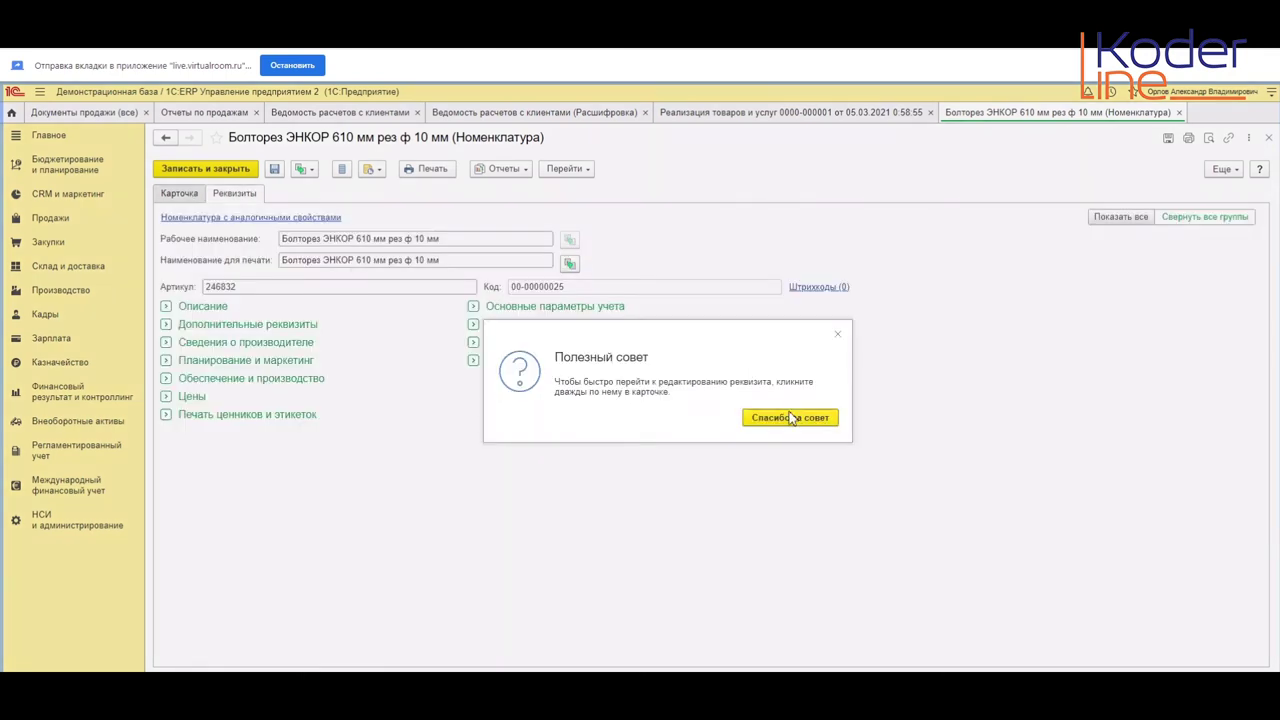
click(787, 417)
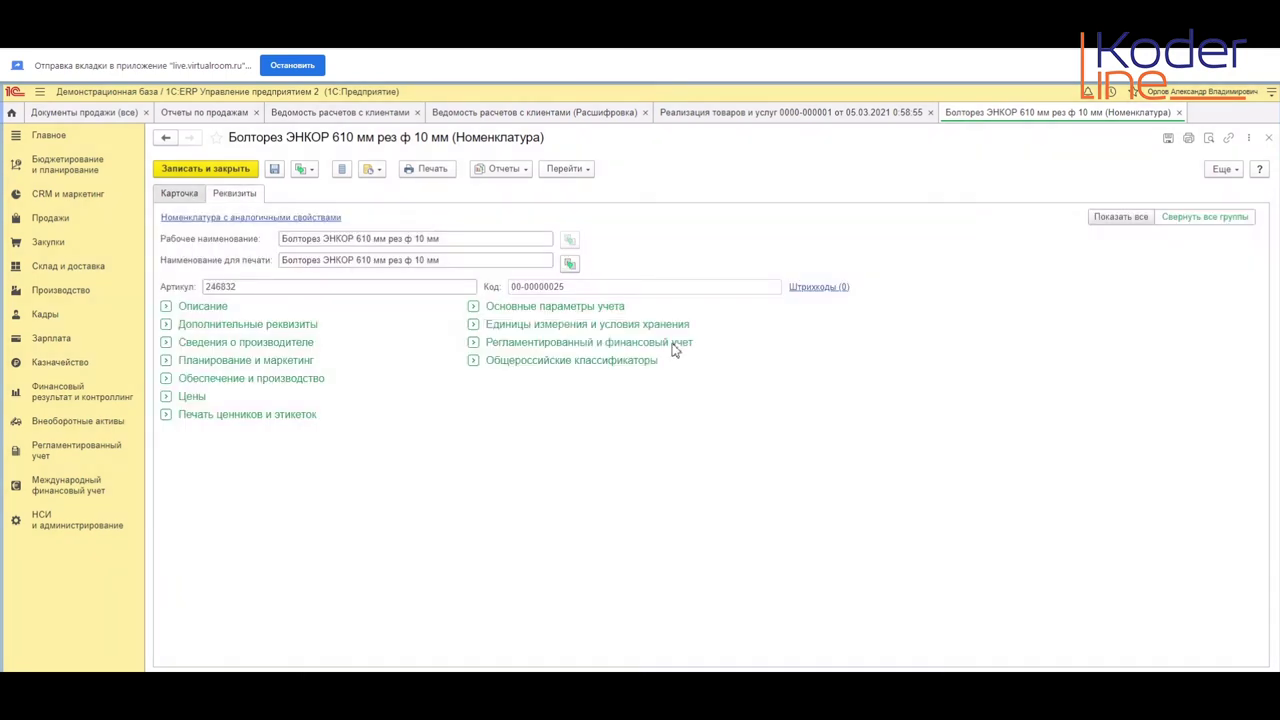
click(474, 343)
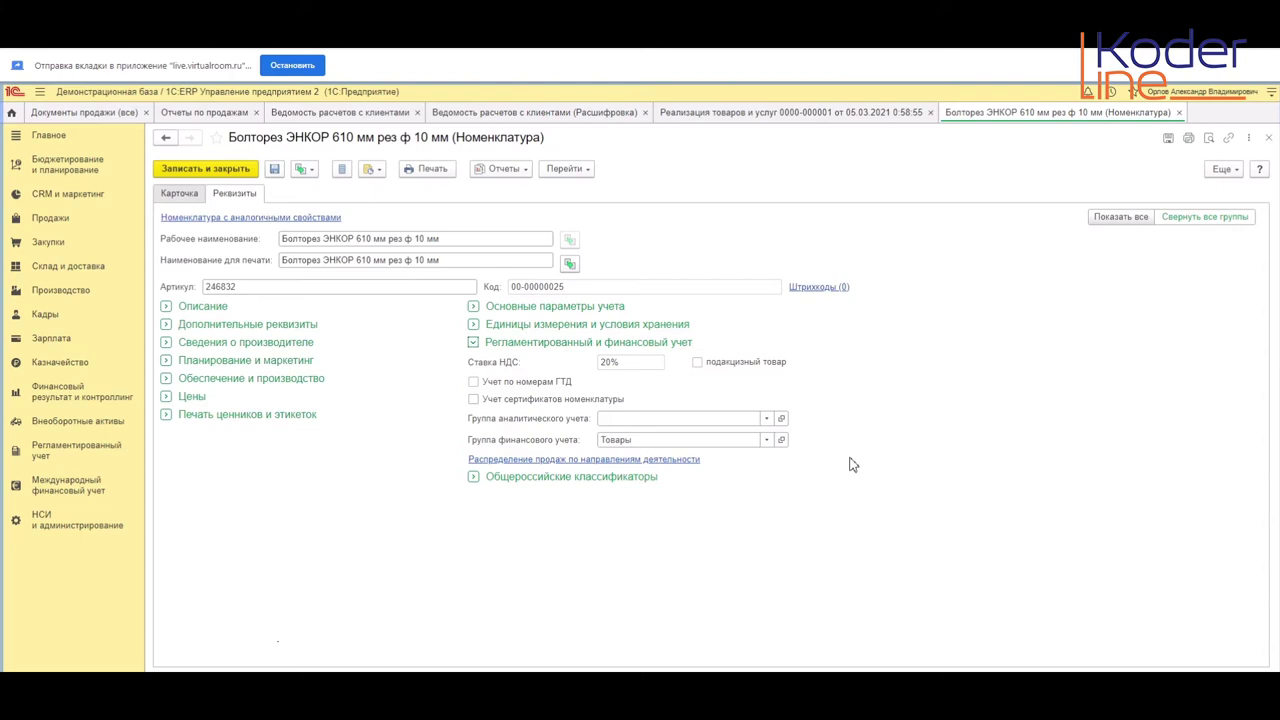
click(474, 306)
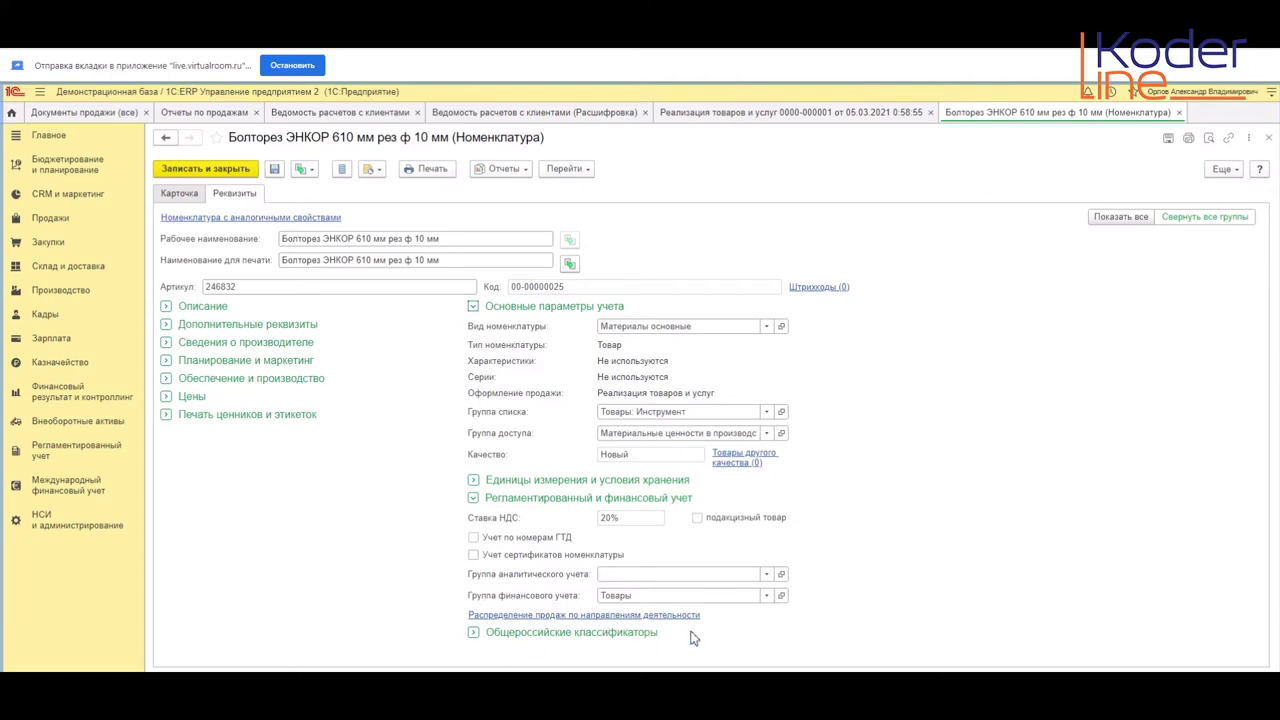
Step: Open the item's financial accounting group Товары, examine its warehouse cost account and close the group
click(782, 596)
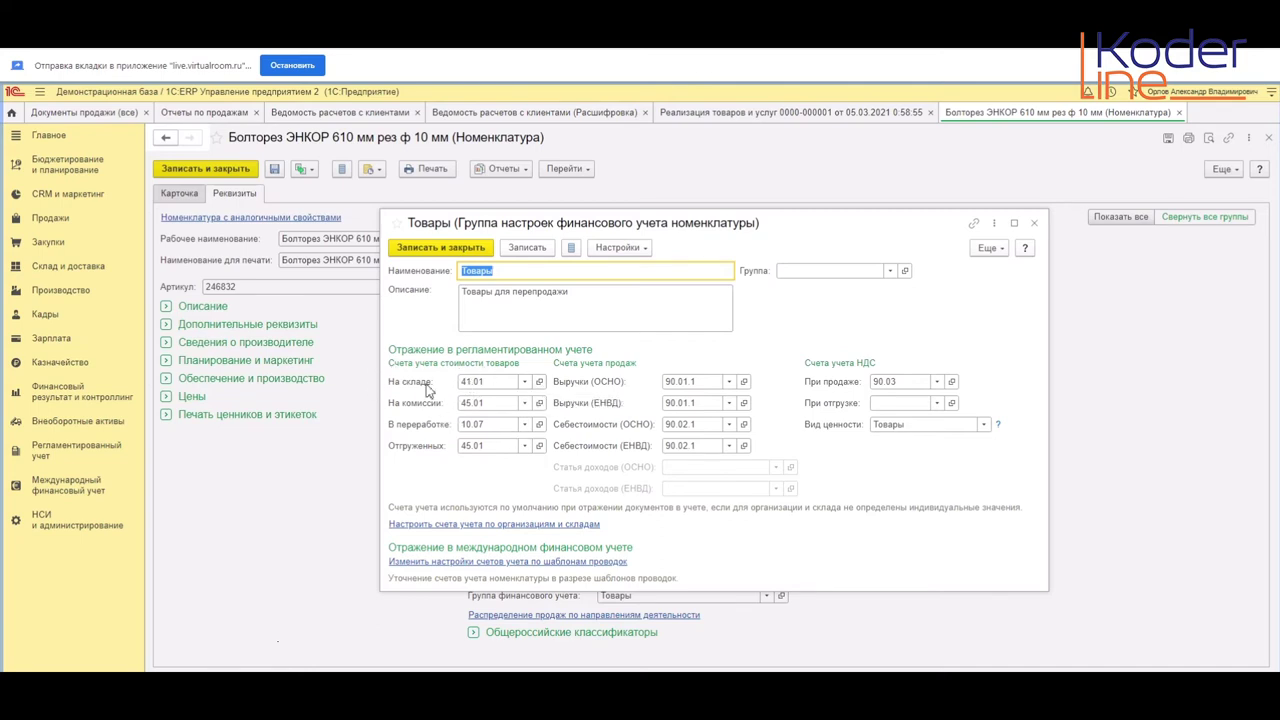
mouse_move(830, 222)
mouse_down()
mouse_move(833, 347)
mouse_move(825, 383)
mouse_move(818, 352)
mouse_move(819, 403)
mouse_move(832, 202)
mouse_up()
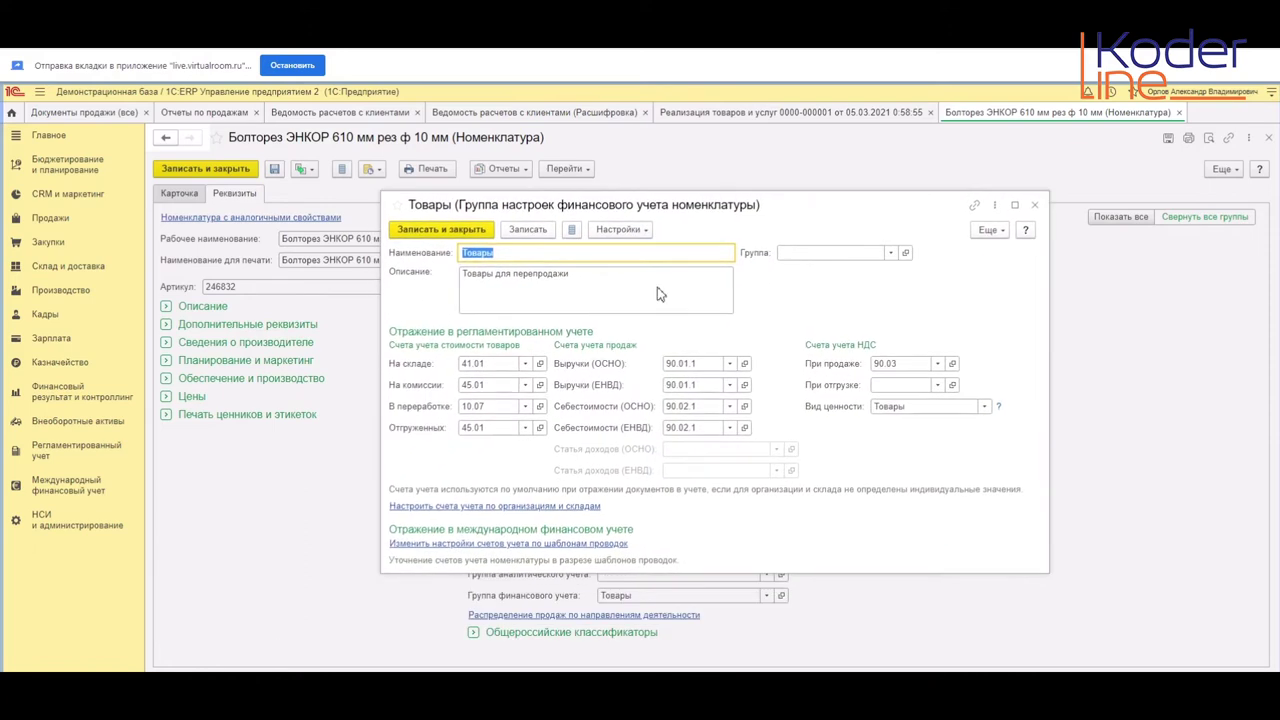
click(495, 364)
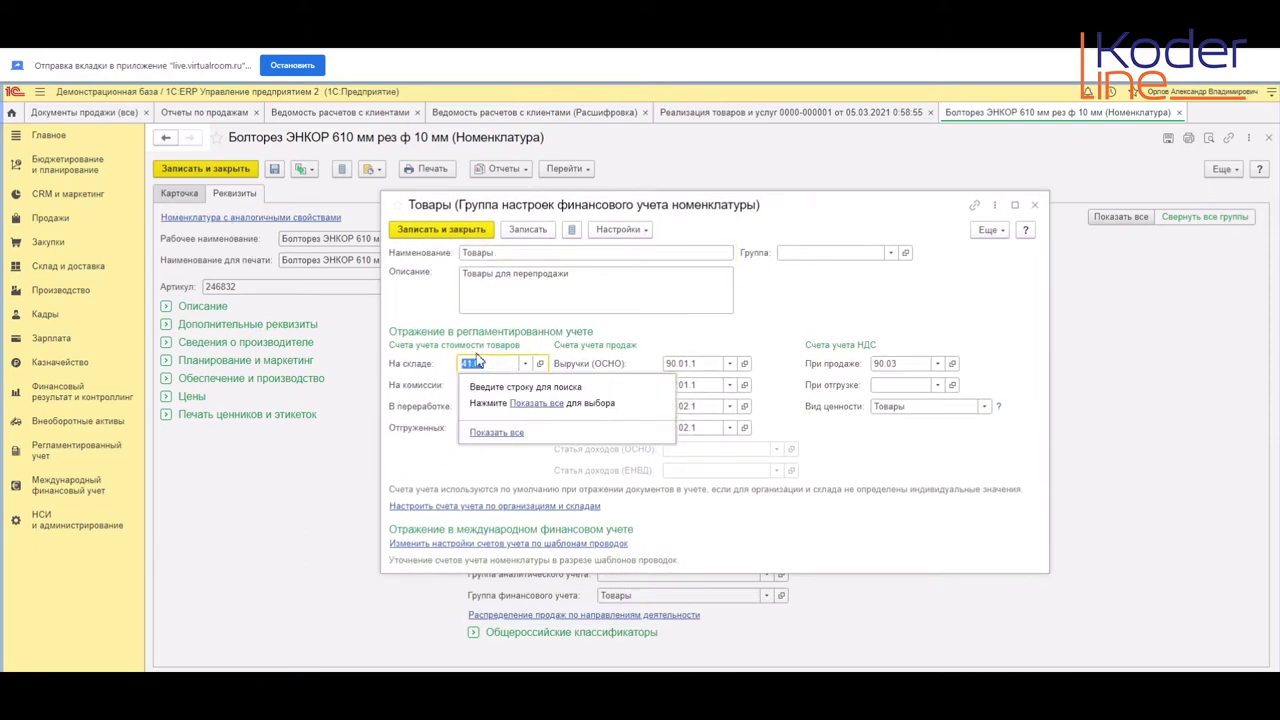
double_click(496, 366)
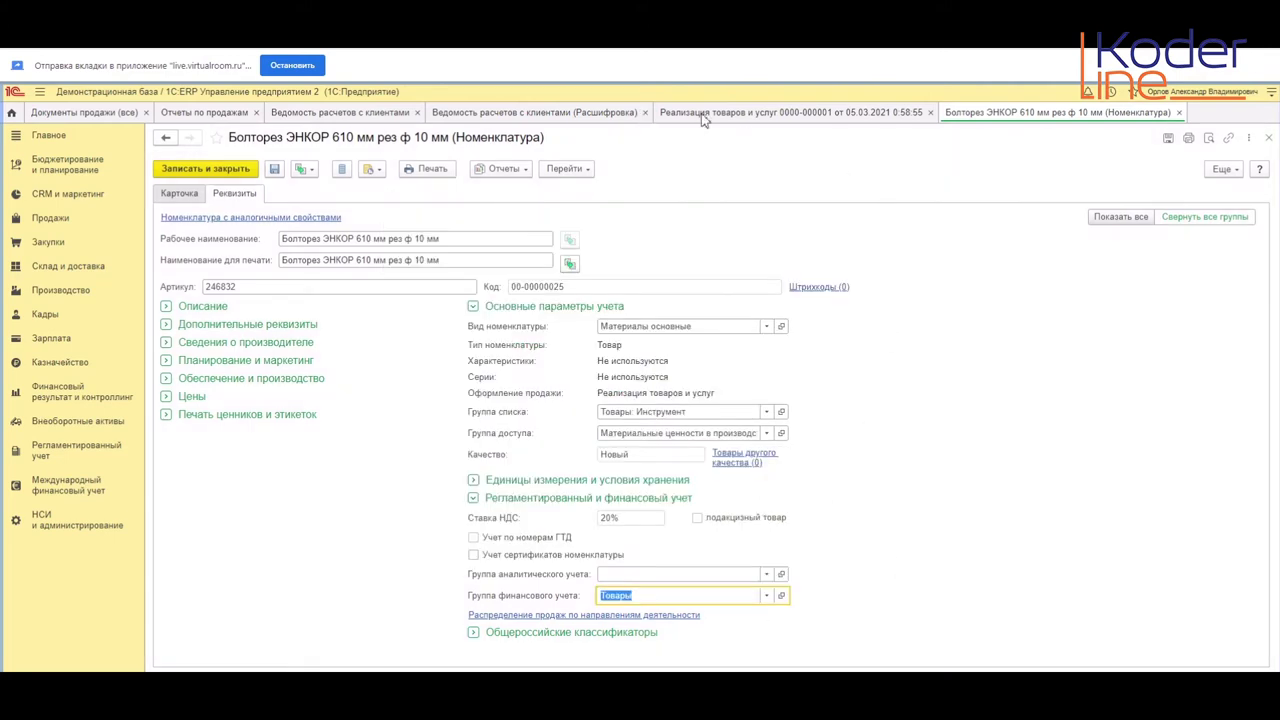
Step: Return to the sale, open its regulated accounting entries and check the credit department of the cost entry in line 1
click(703, 114)
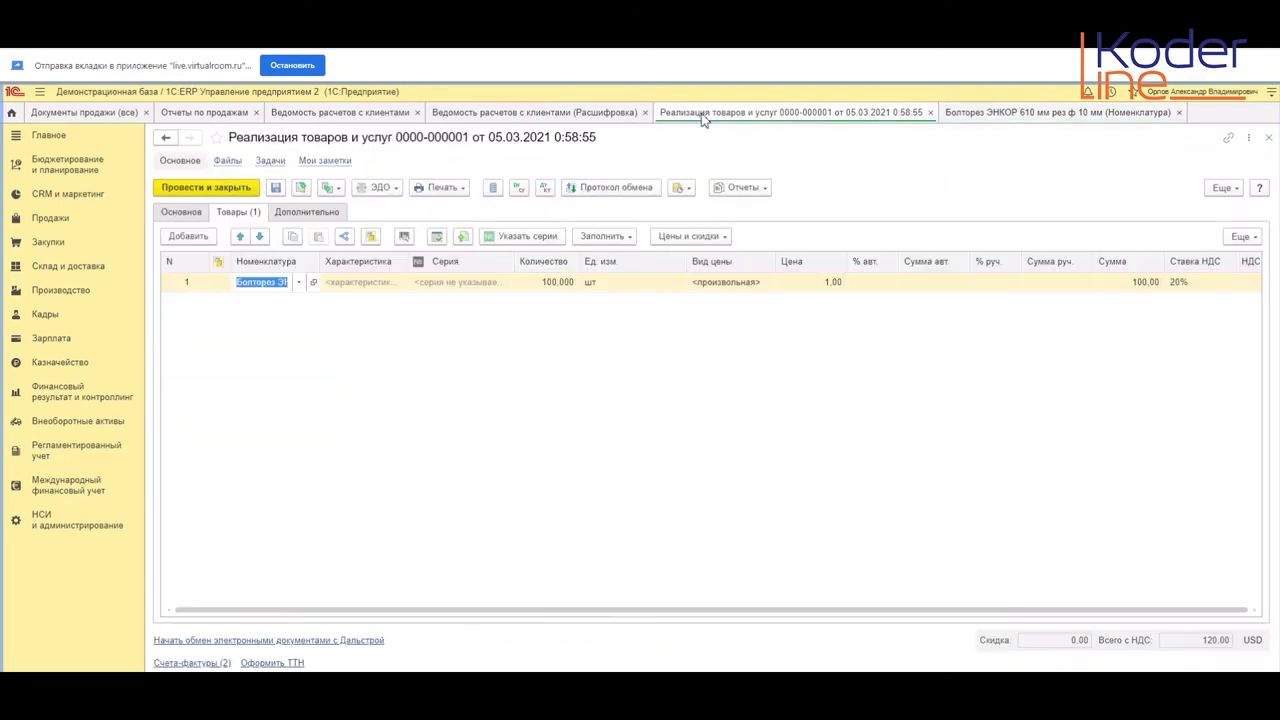
click(545, 190)
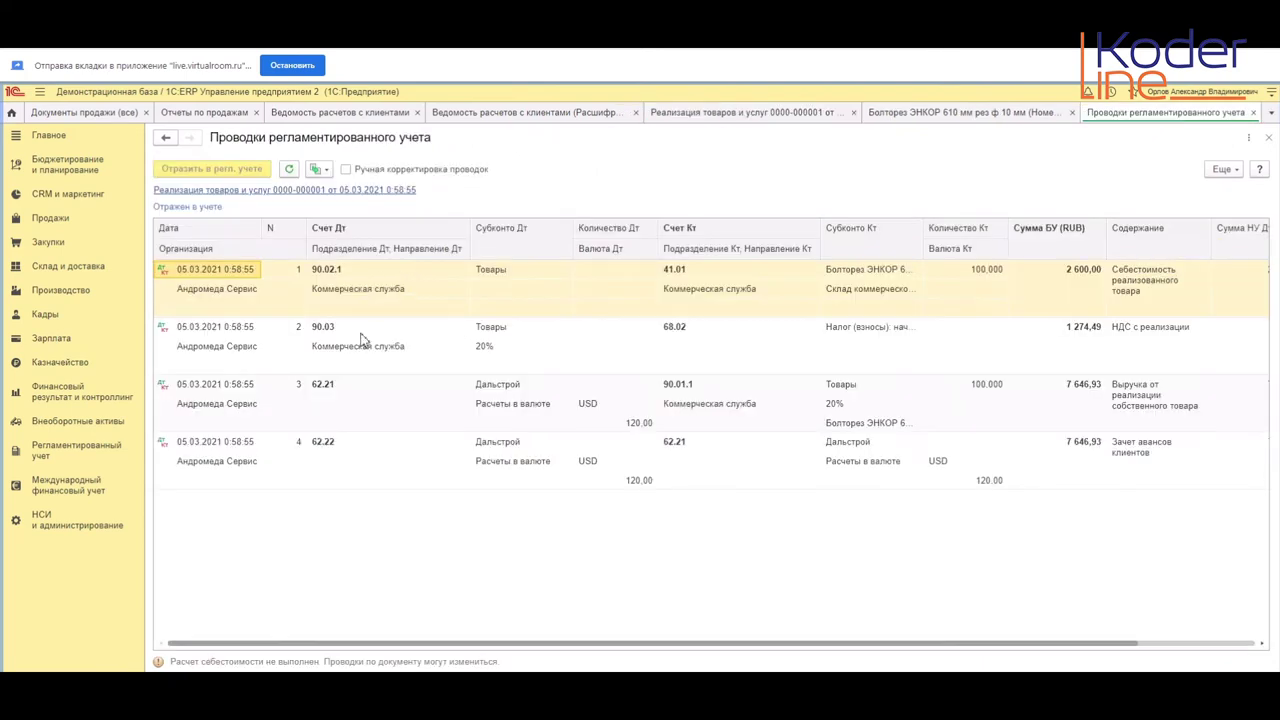
click(716, 288)
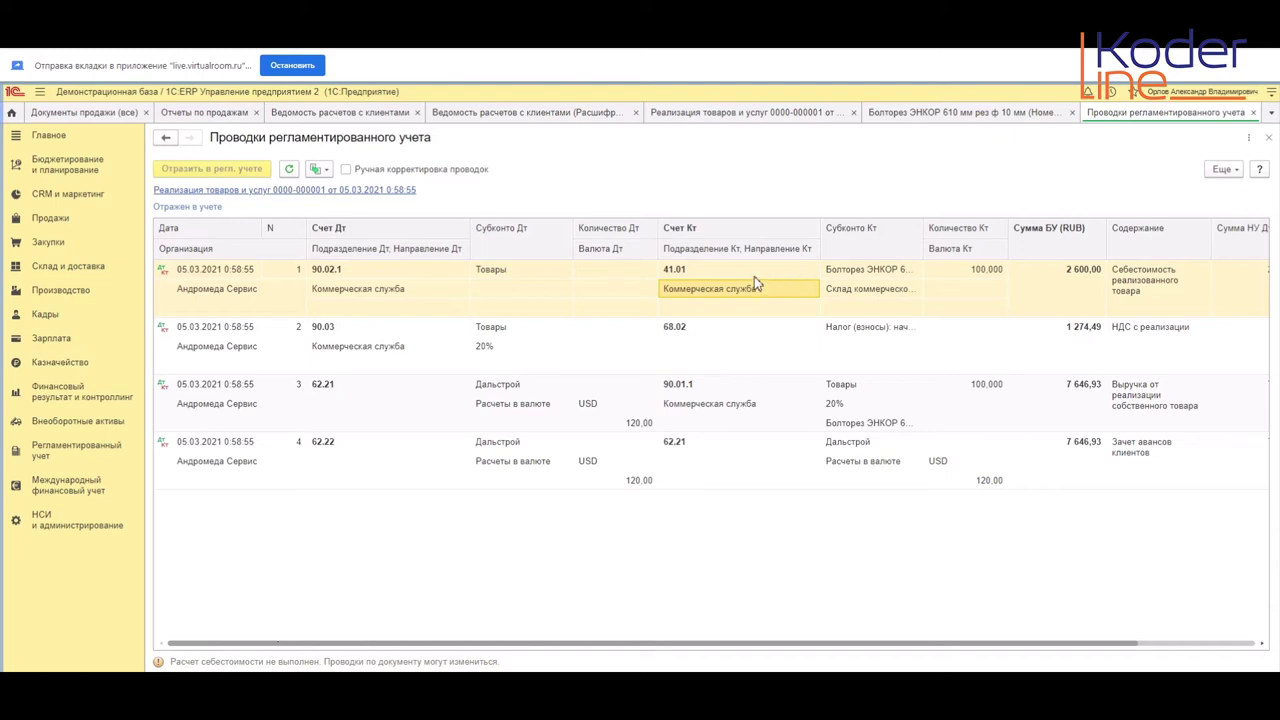
Step: Close the accounting entries, item card, sale, settlement report drill-down and sales reports list
click(1254, 113)
click(1180, 114)
click(1028, 113)
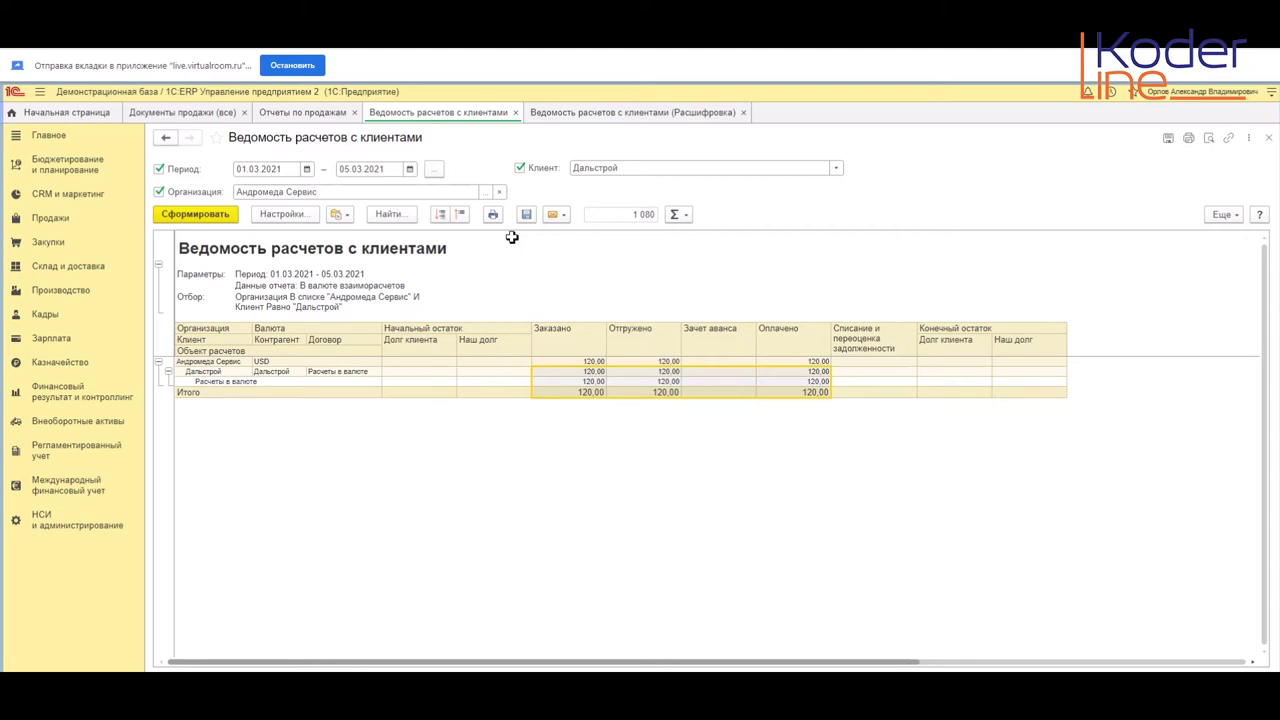
click(608, 113)
key(ctrl+F4)
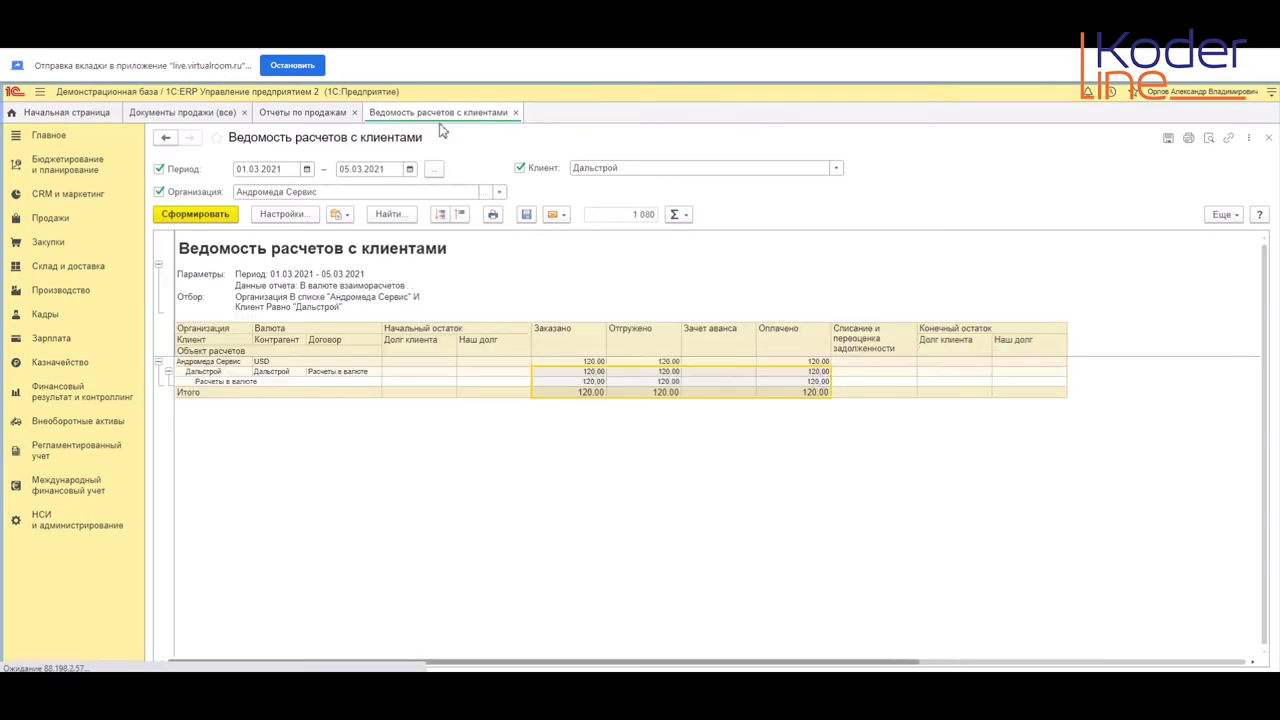
click(310, 113)
click(354, 113)
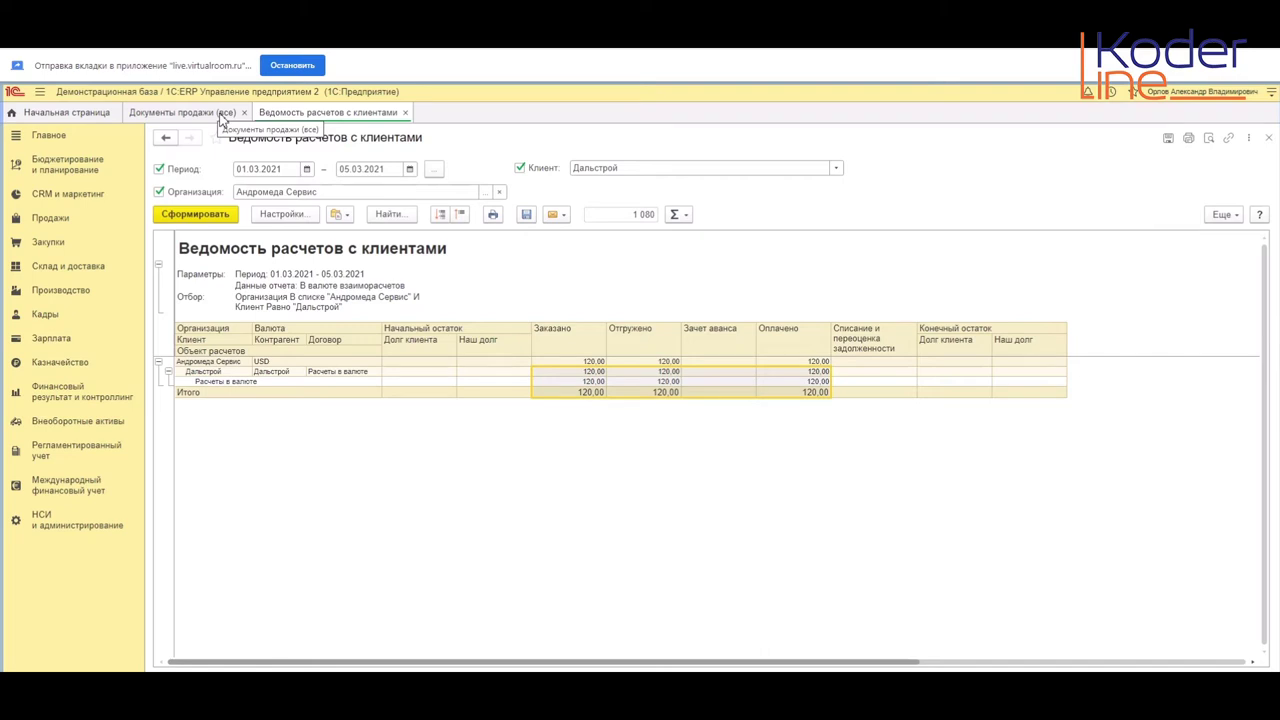
Step: In the list of all sales documents, open the services and other assets sale dated 02.09.2019 and close it
click(222, 113)
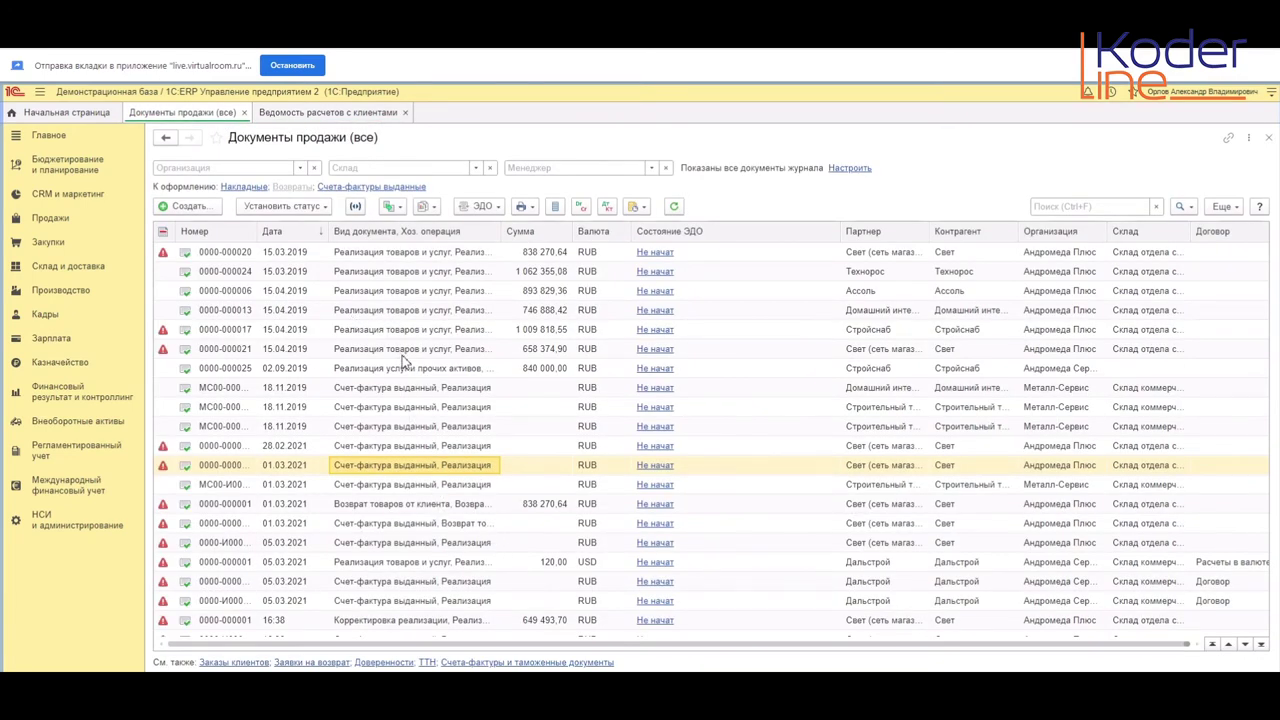
click(398, 370)
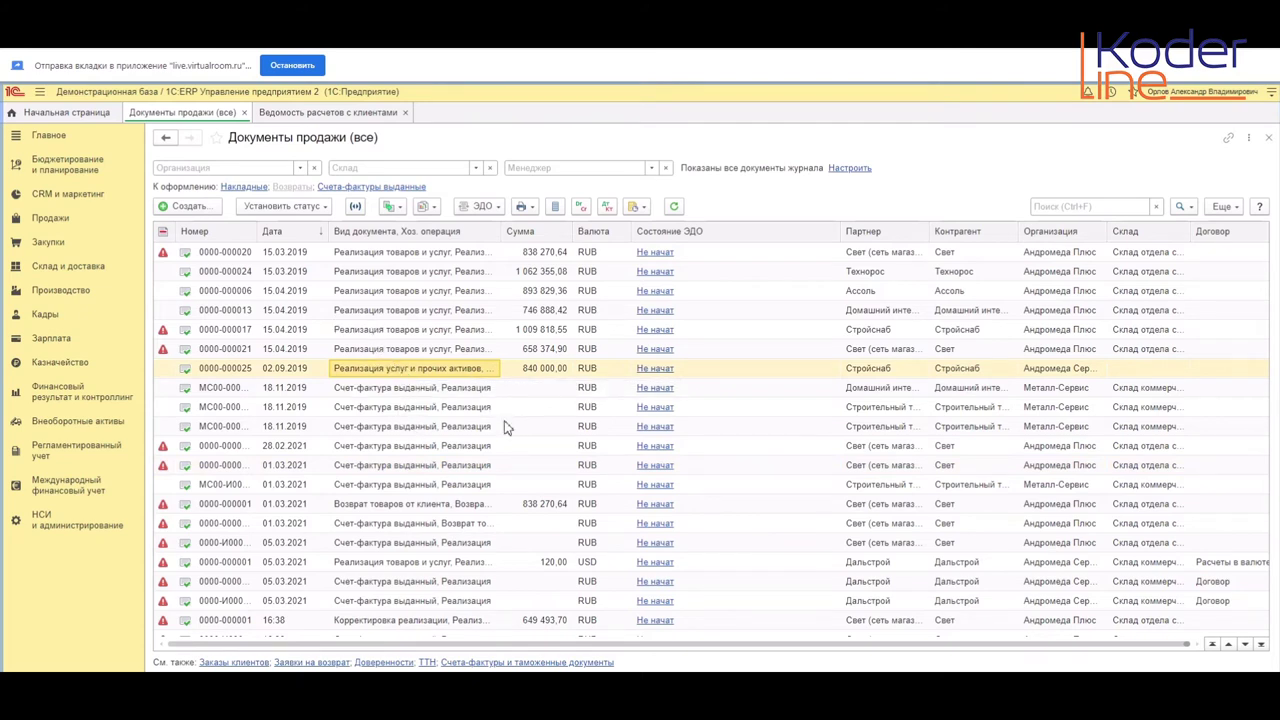
key(Return)
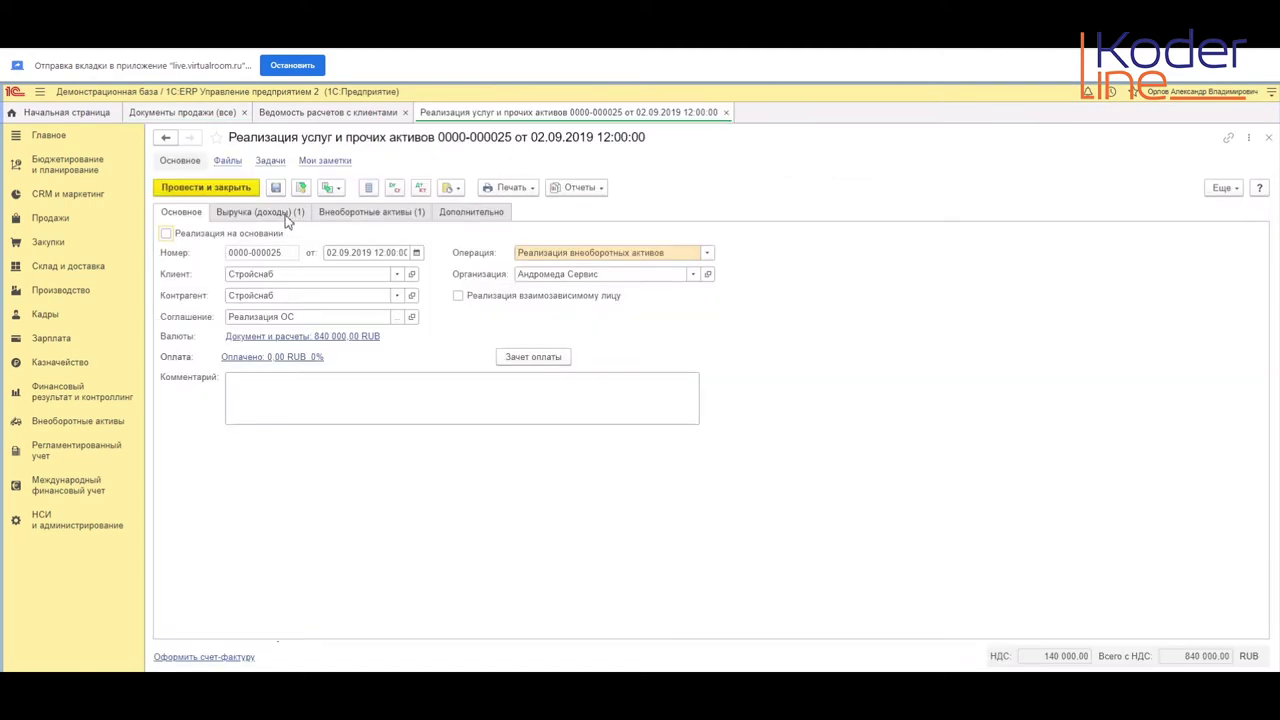
key(Escape)
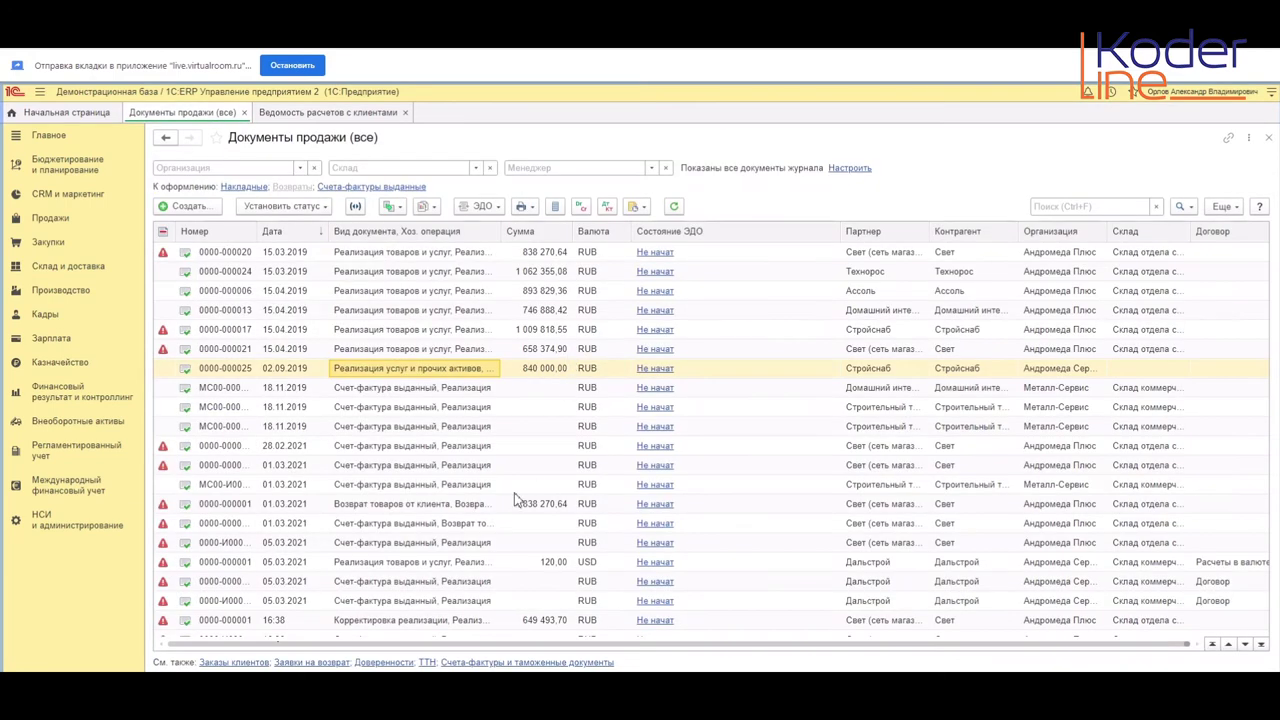
Step: Open the USD goods sale to Дальстрой dated 05.03.2021 and compare it with its contract Расчеты в валюте
click(416, 526)
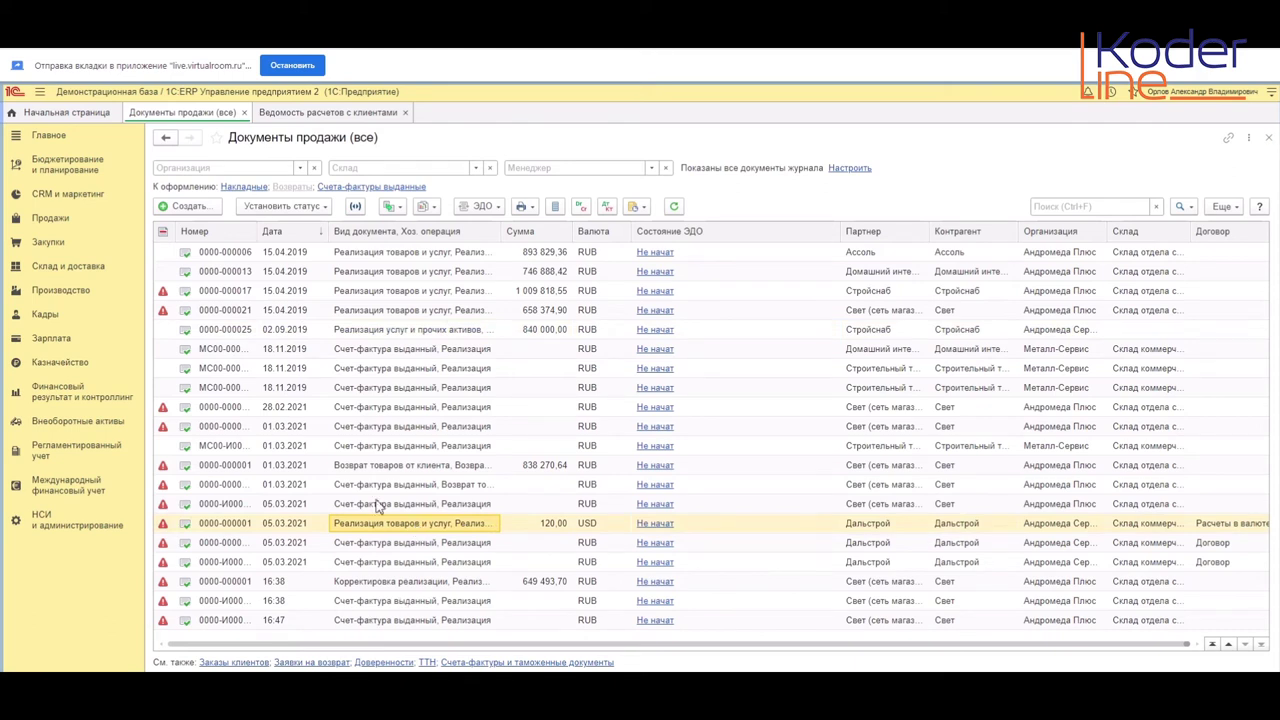
key(Return)
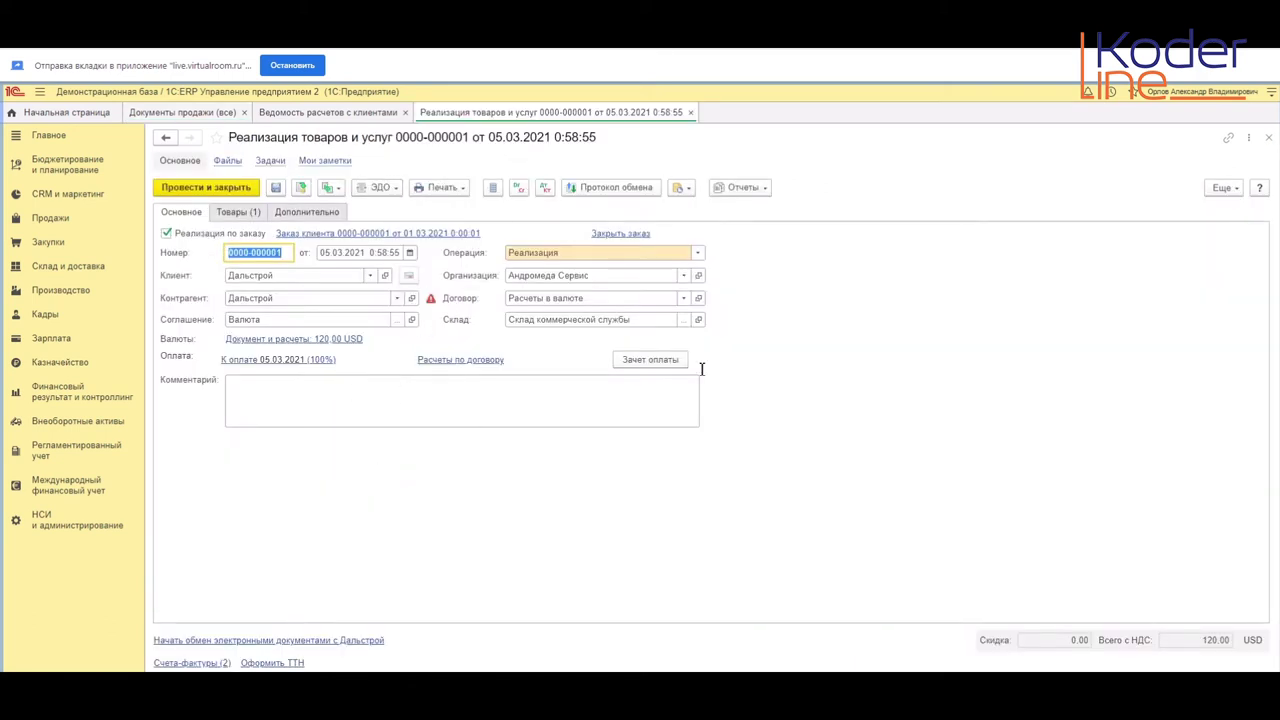
click(699, 298)
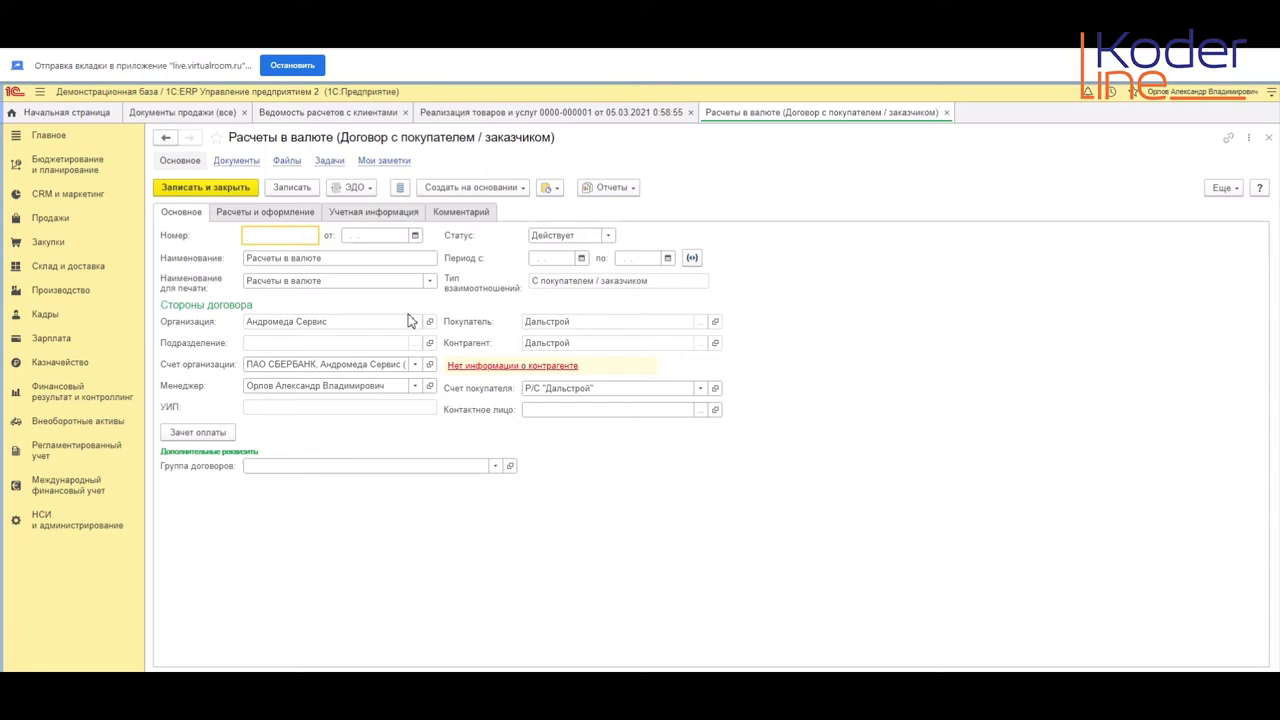
click(597, 113)
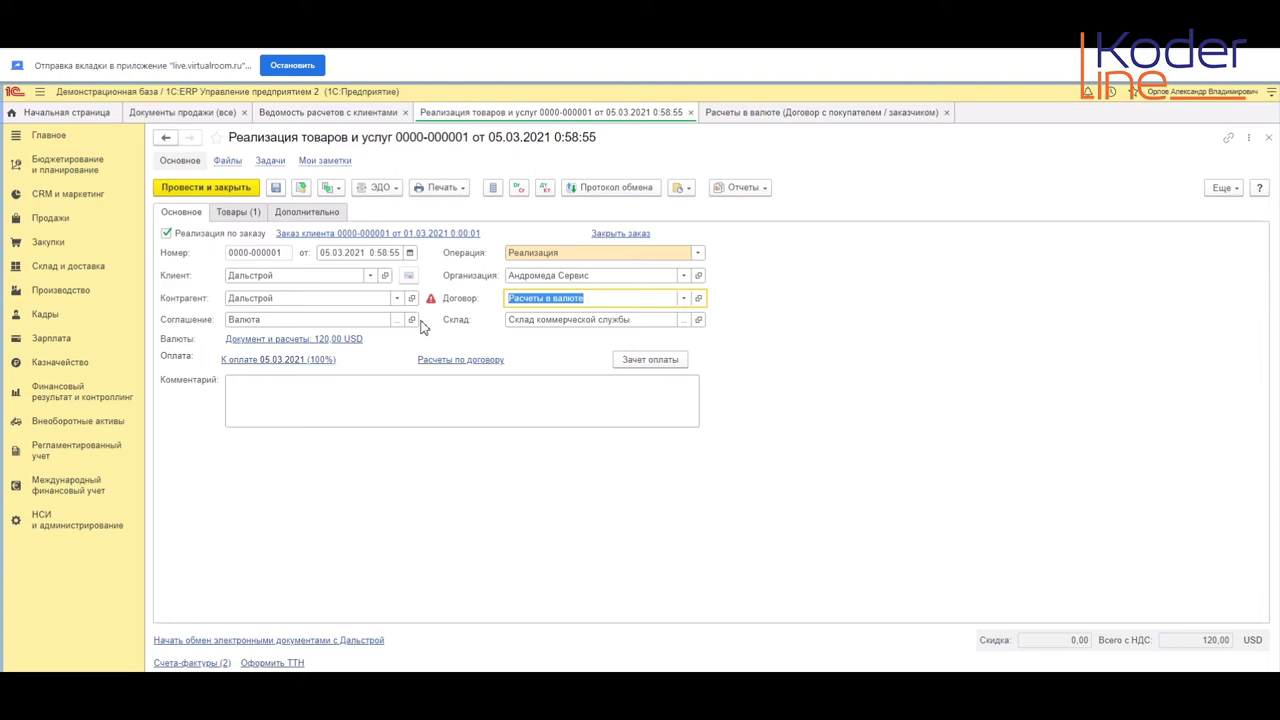
click(820, 116)
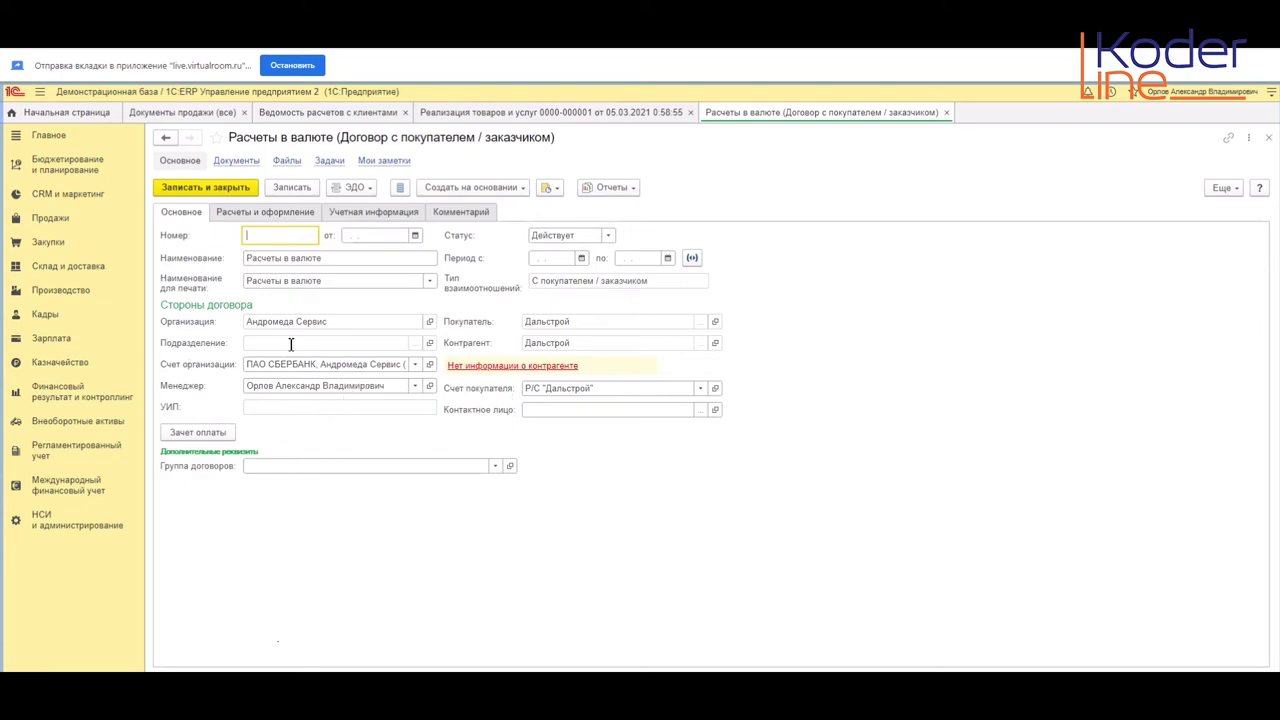
Step: Examine the contract's settlement terms, accounting information and department field
click(285, 214)
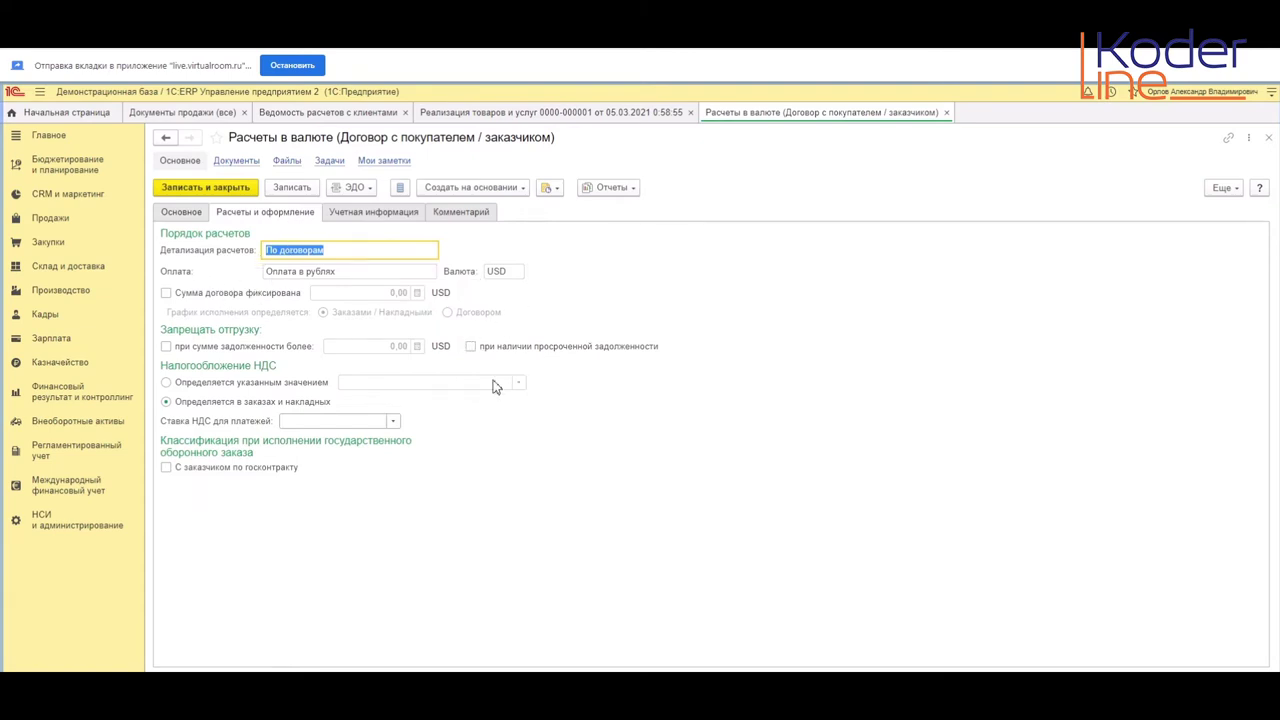
click(397, 217)
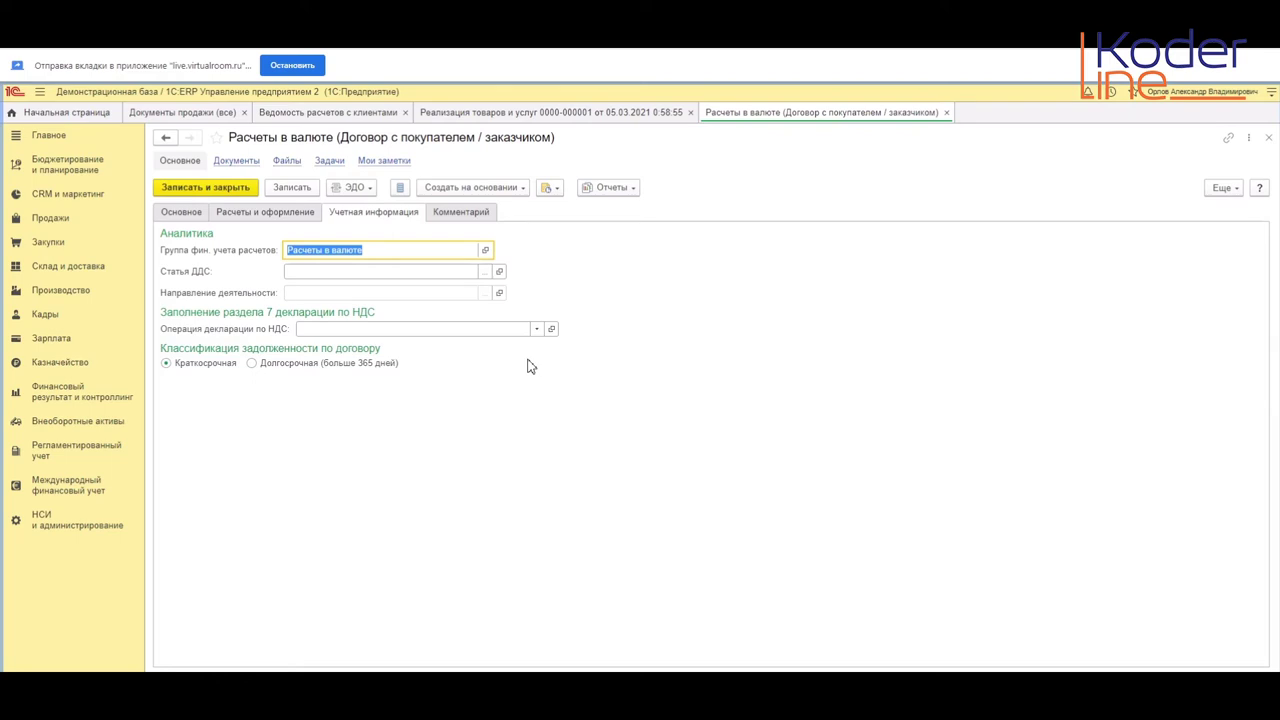
click(197, 214)
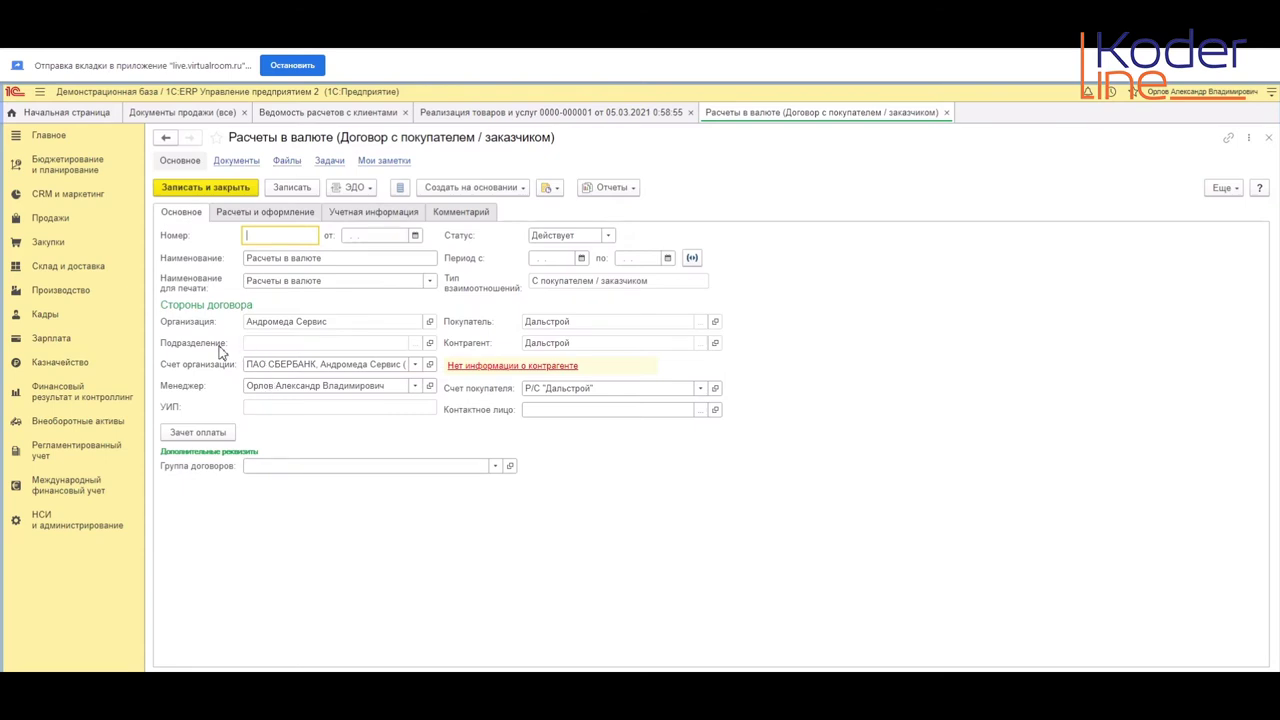
click(272, 345)
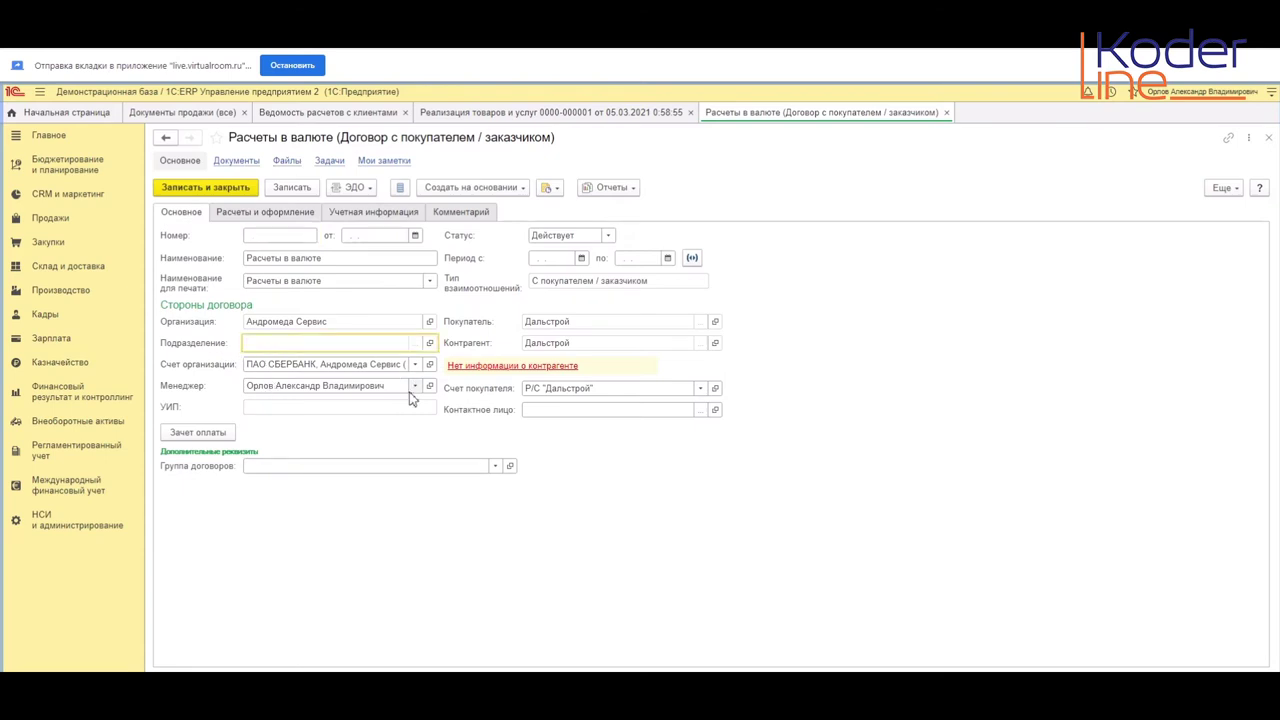
Step: Clear the department (Подразделение) in the sale's additional details and try to post the document
click(540, 115)
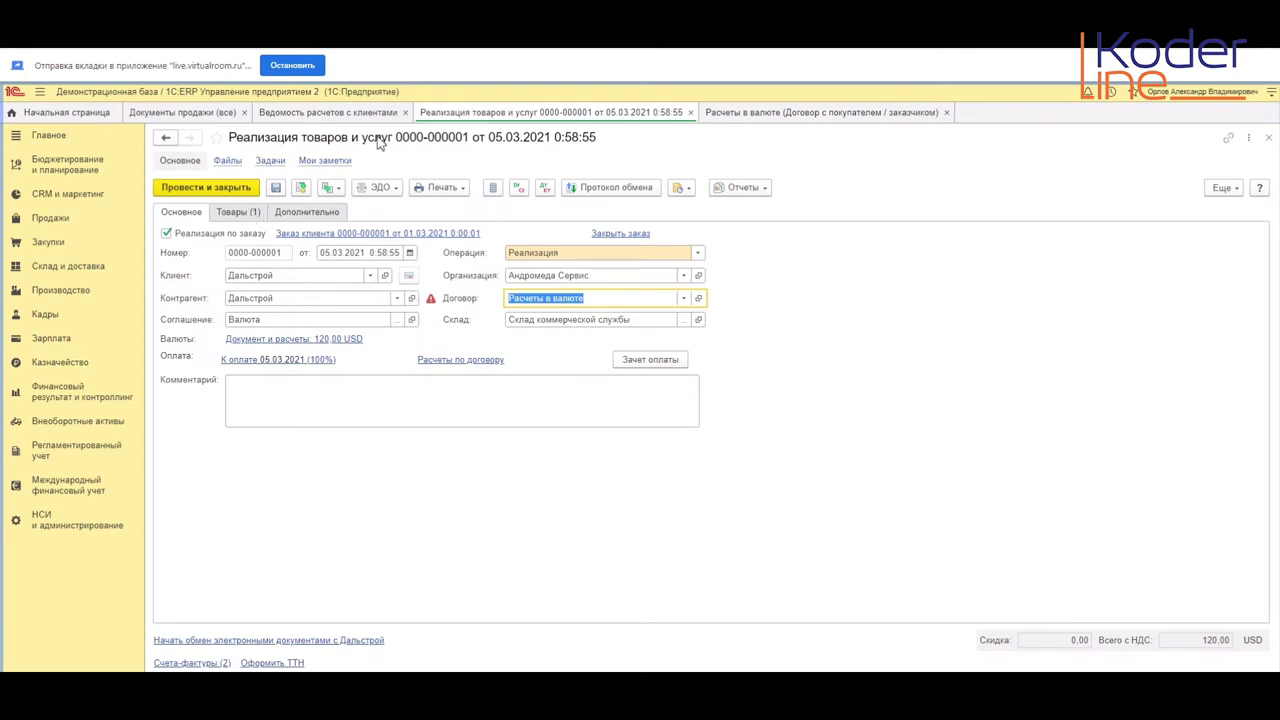
click(311, 214)
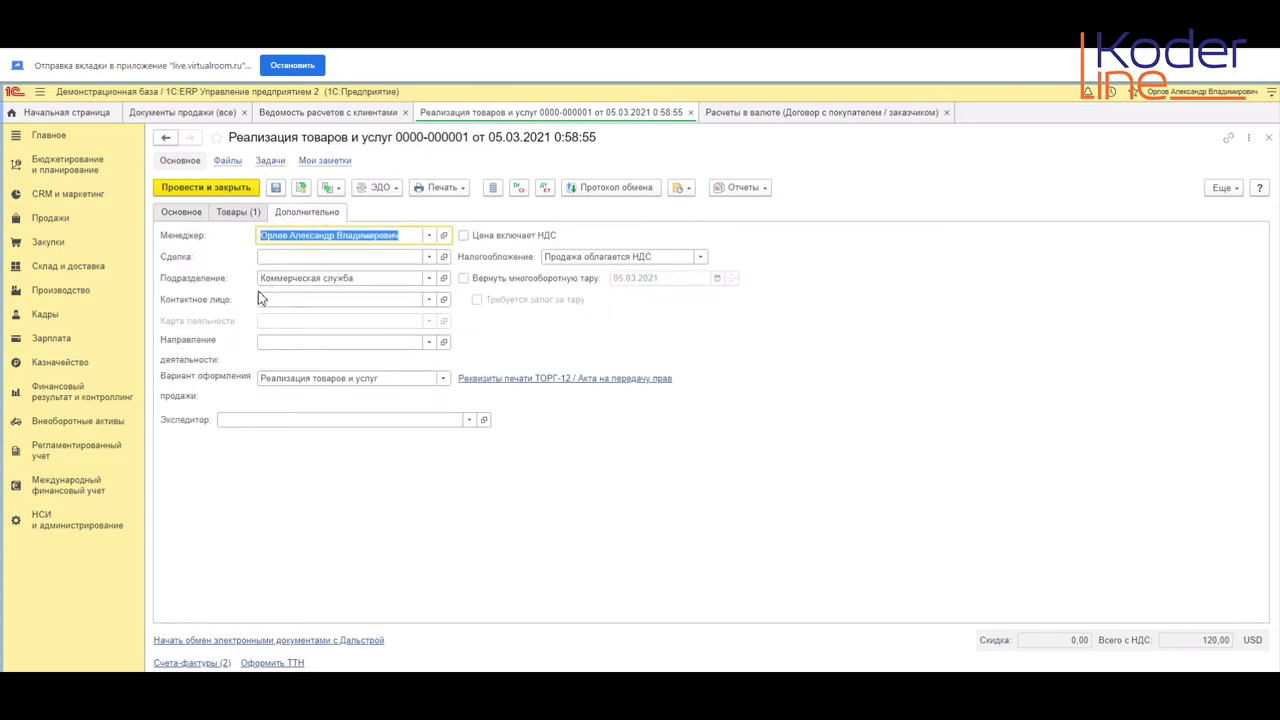
click(400, 280)
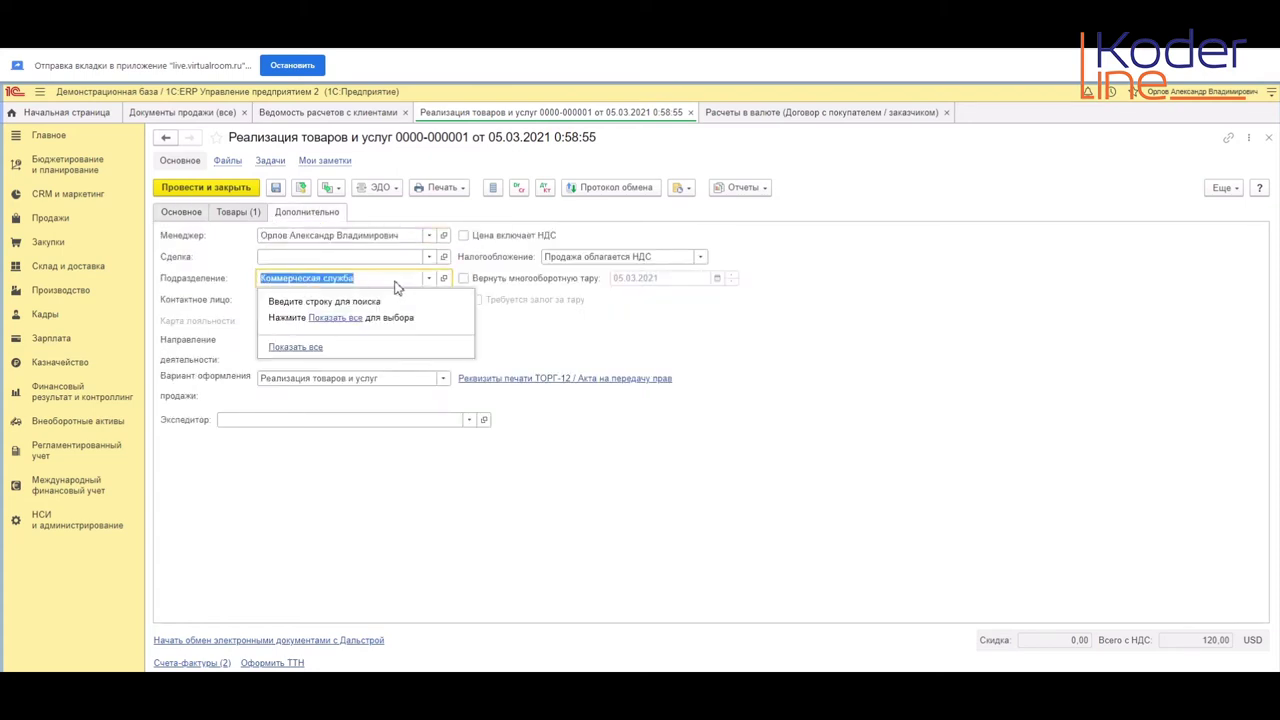
key(Delete)
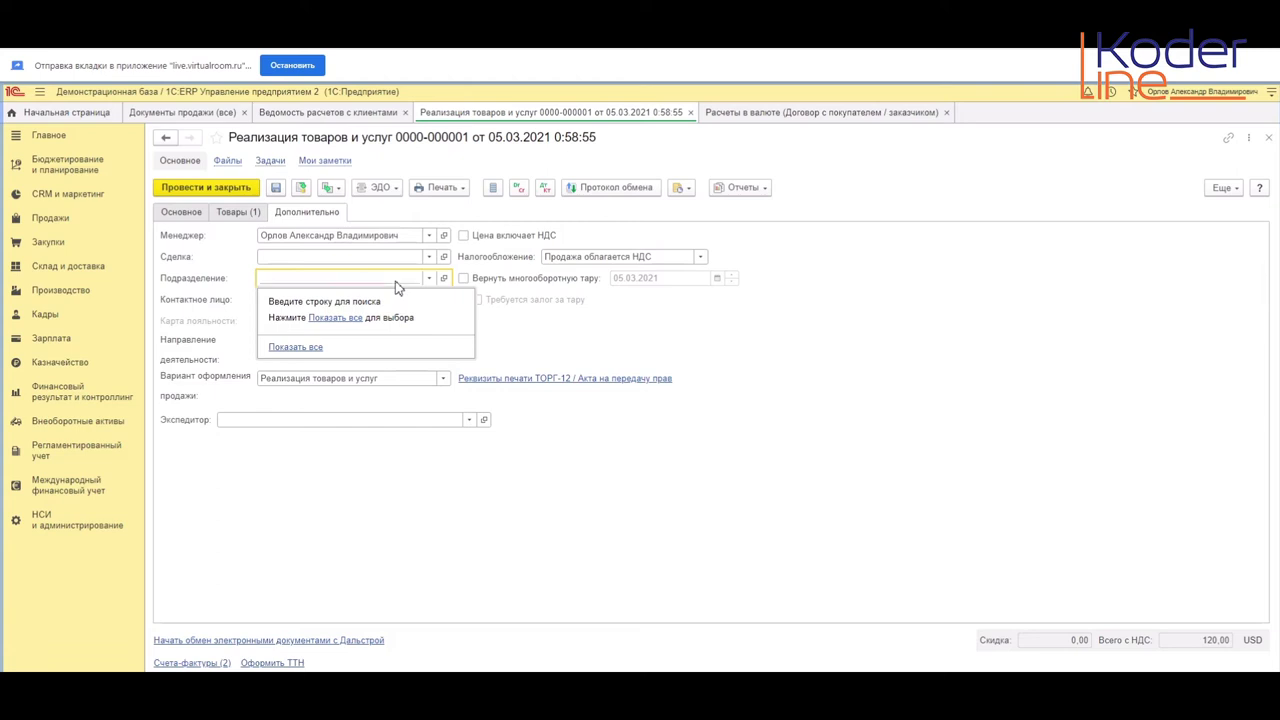
click(301, 187)
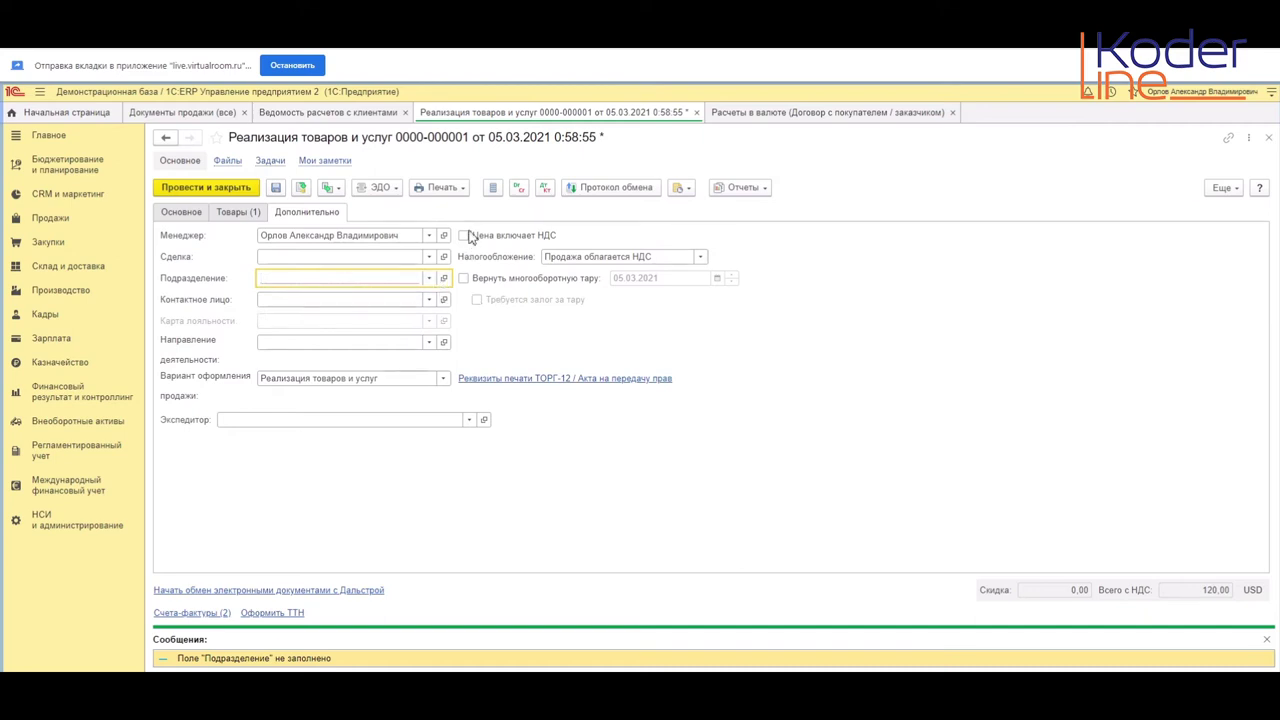
Step: Set the sale's department (Подразделение) to Производство огнетушителей (Основное производство) from the Производственное направление group, leaving Направление деятельности blank
click(430, 280)
click(348, 316)
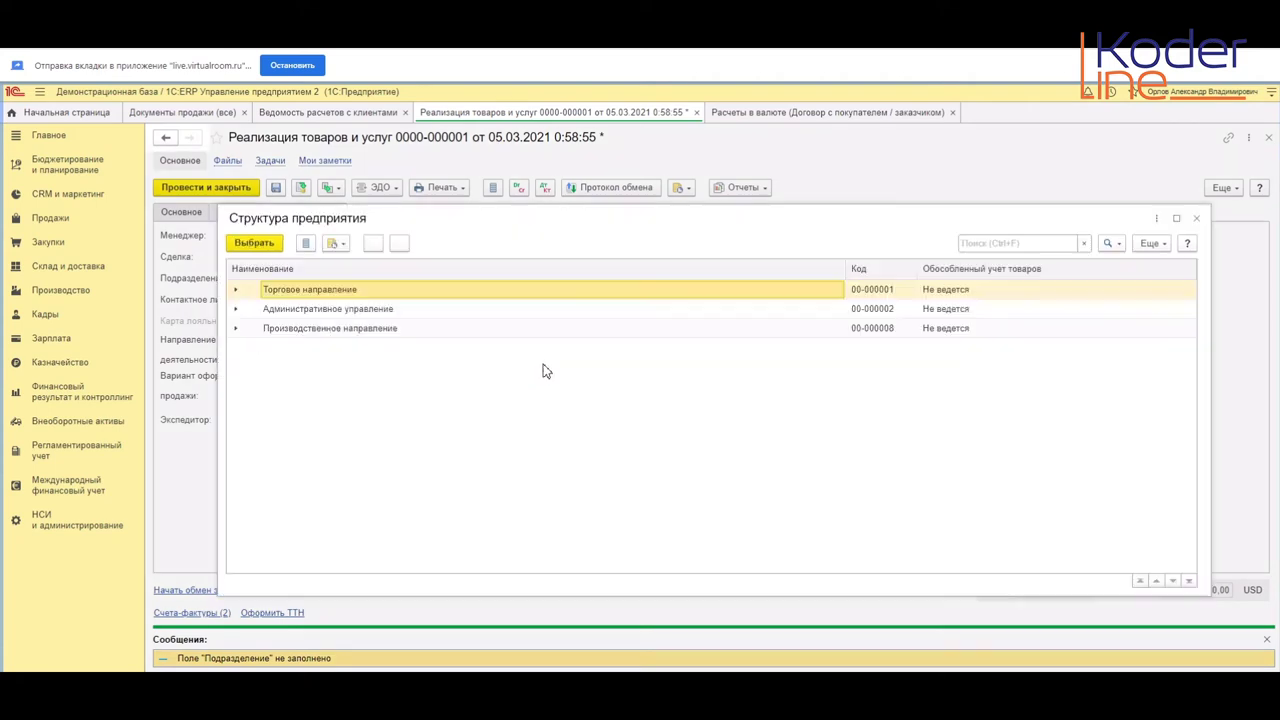
click(237, 329)
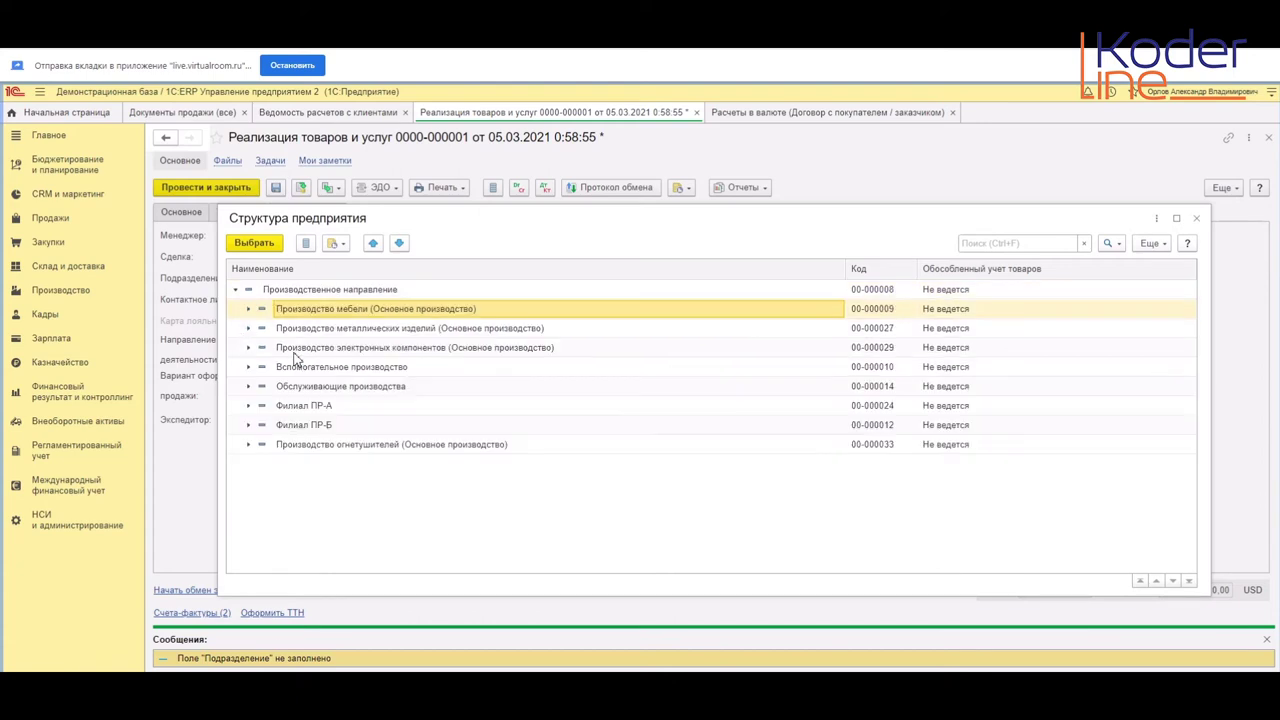
click(343, 447)
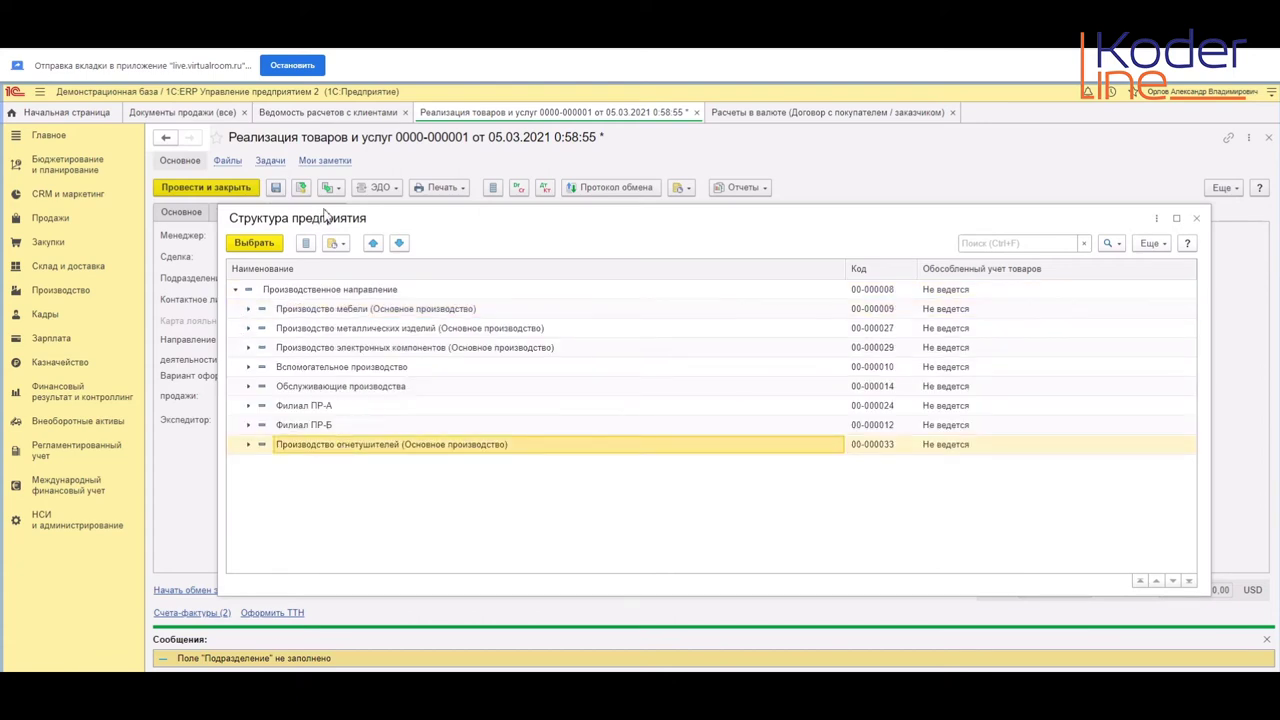
key(Return)
click(306, 344)
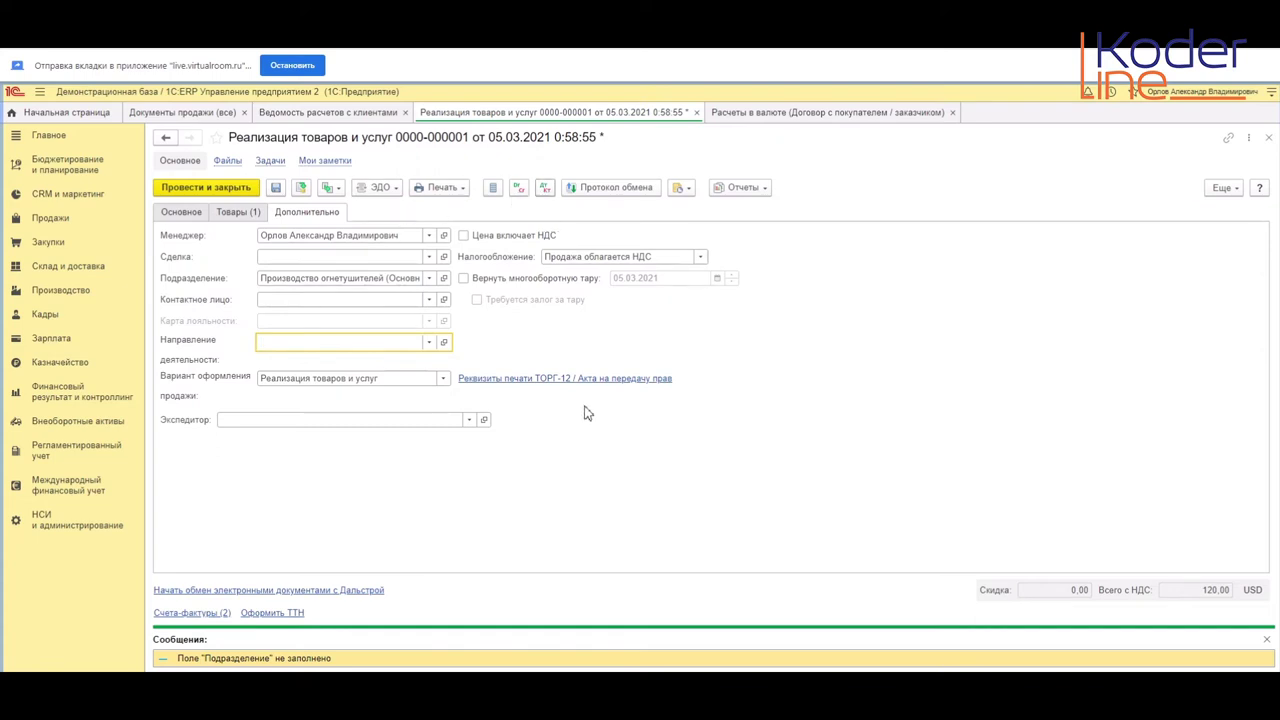
Step: Save the sale with the new department and reflect it in regulated accounting from its entries view
click(545, 190)
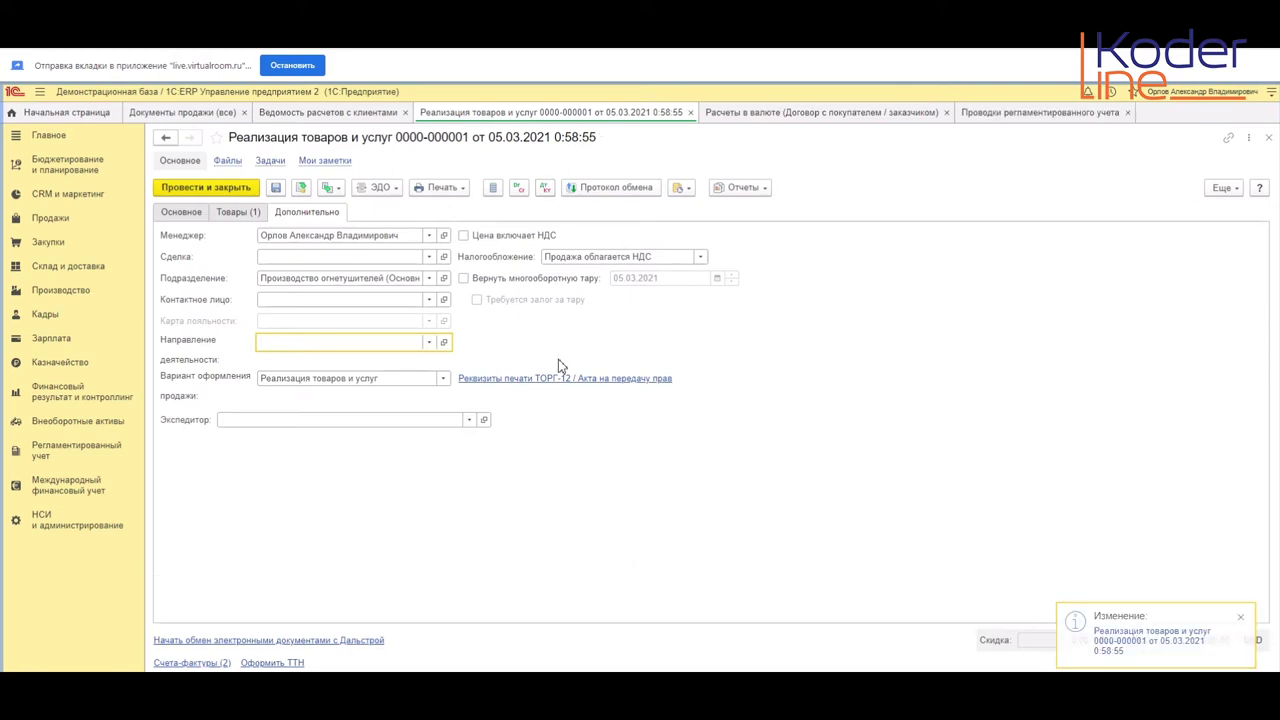
click(546, 190)
click(245, 171)
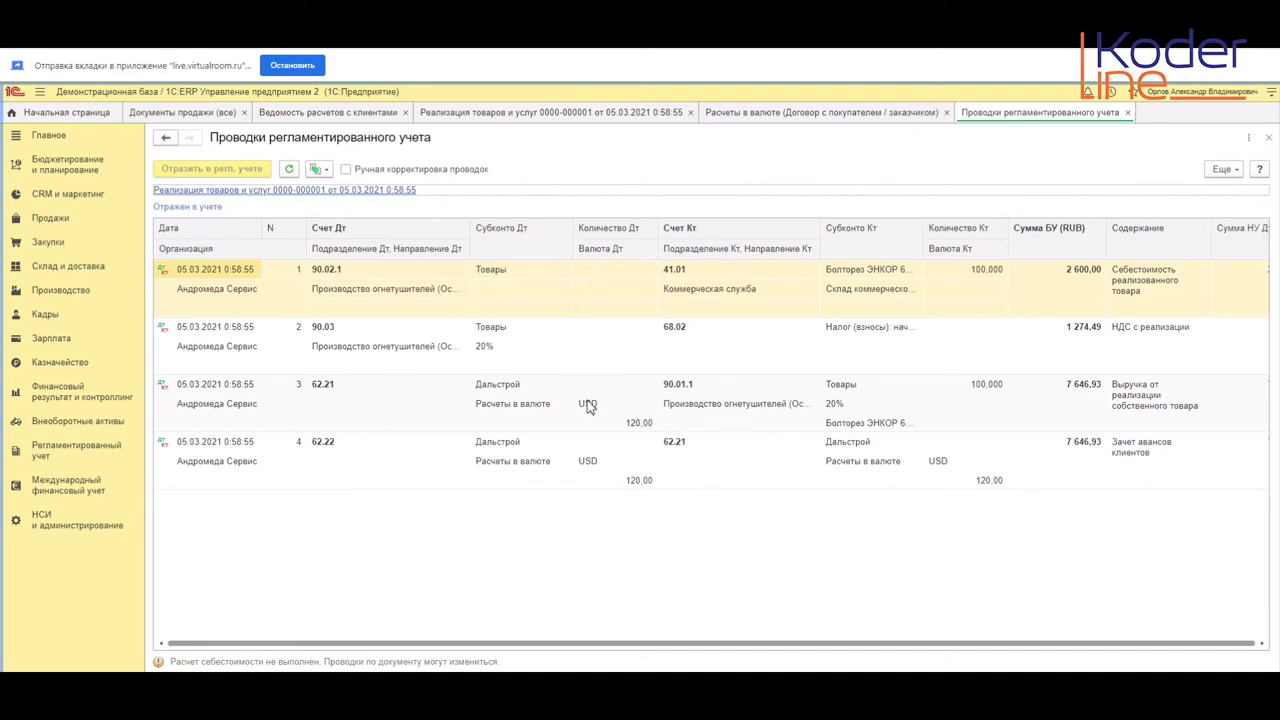
Step: Examine the account 90.01.1 revenue entry, checking its department and activity direction analytics
click(700, 408)
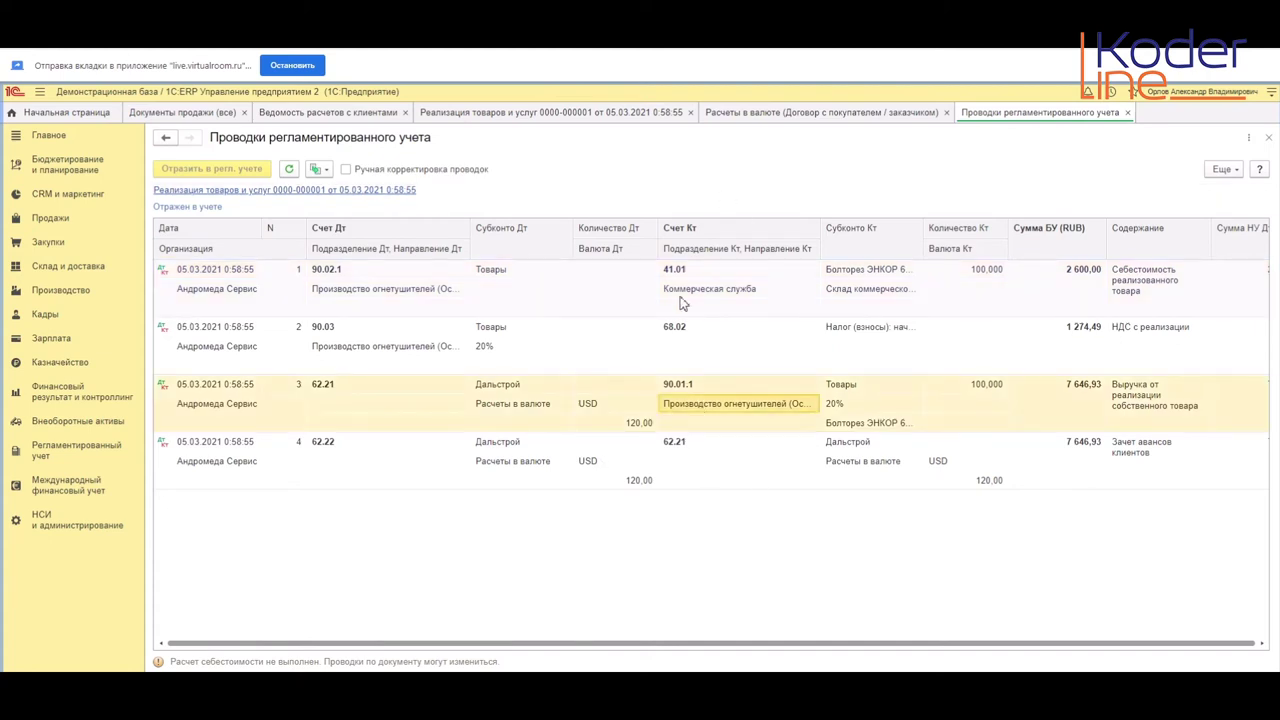
click(686, 386)
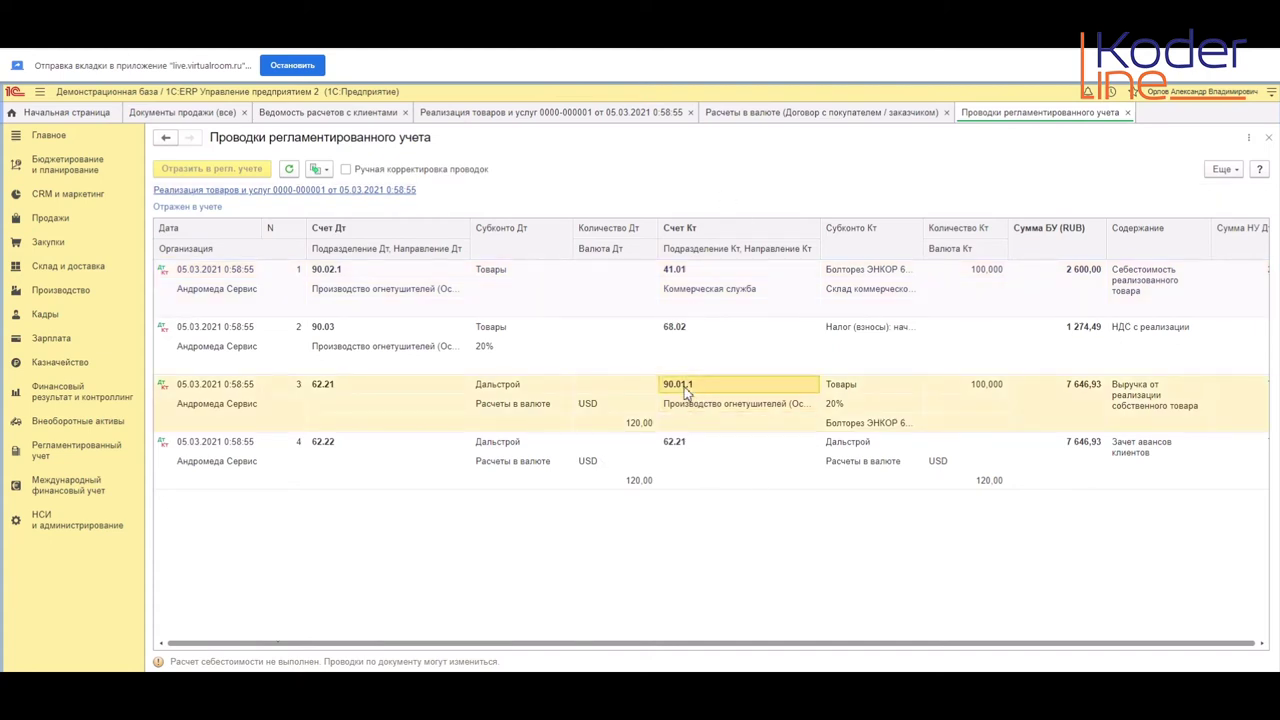
click(783, 407)
click(752, 424)
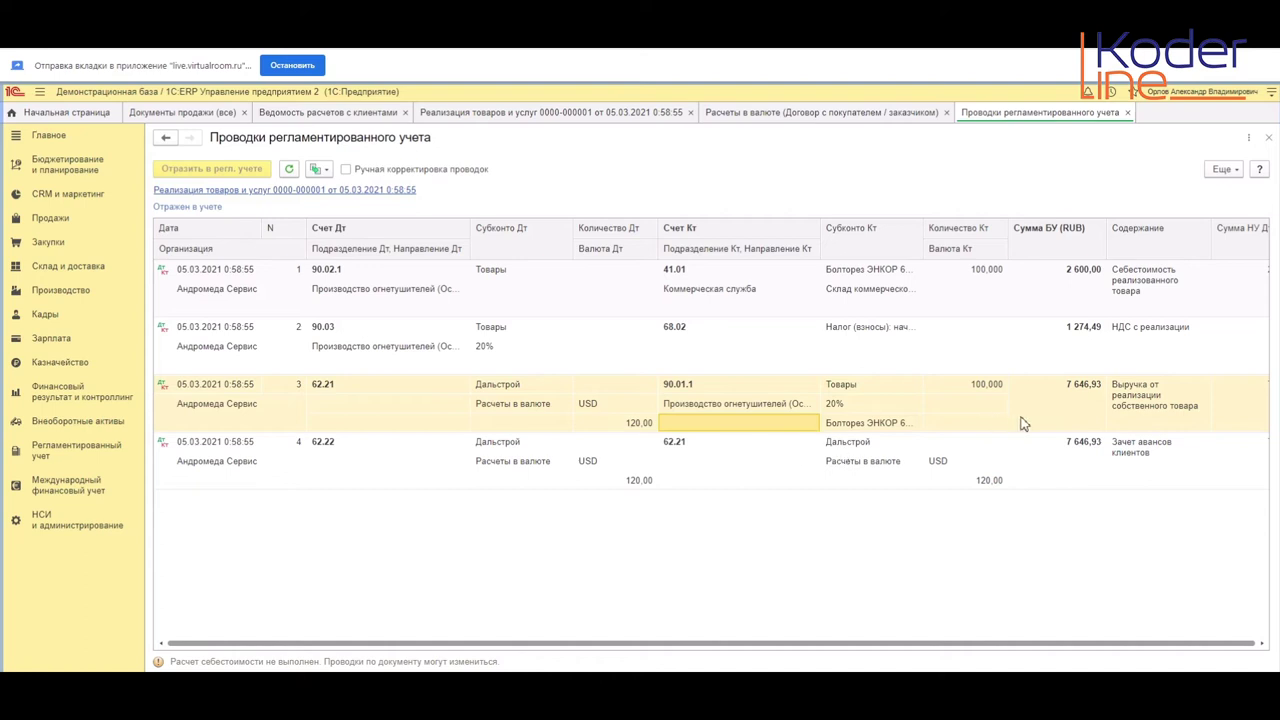
click(742, 407)
click(782, 426)
Step: Generate the standard Оборотно-сальдовая ведомость по счету report for account 90.01.1 and organisation Андромеда Сервис
click(40, 455)
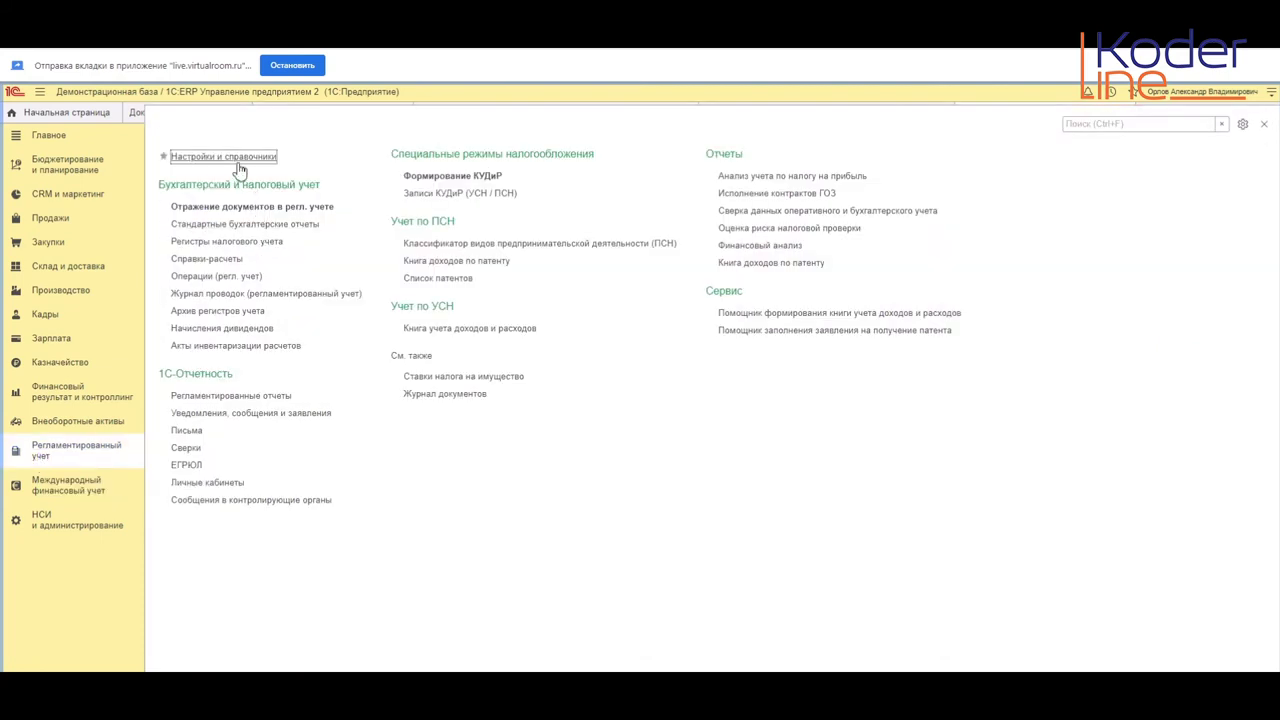
click(251, 222)
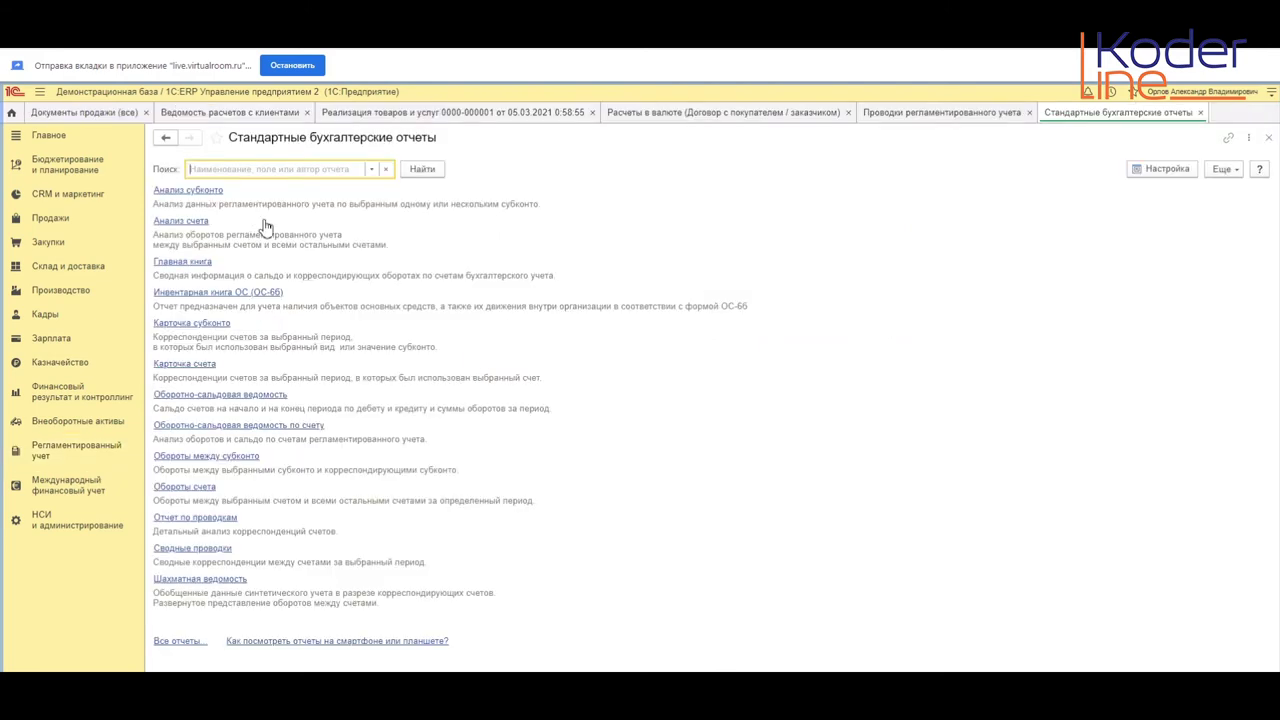
click(262, 427)
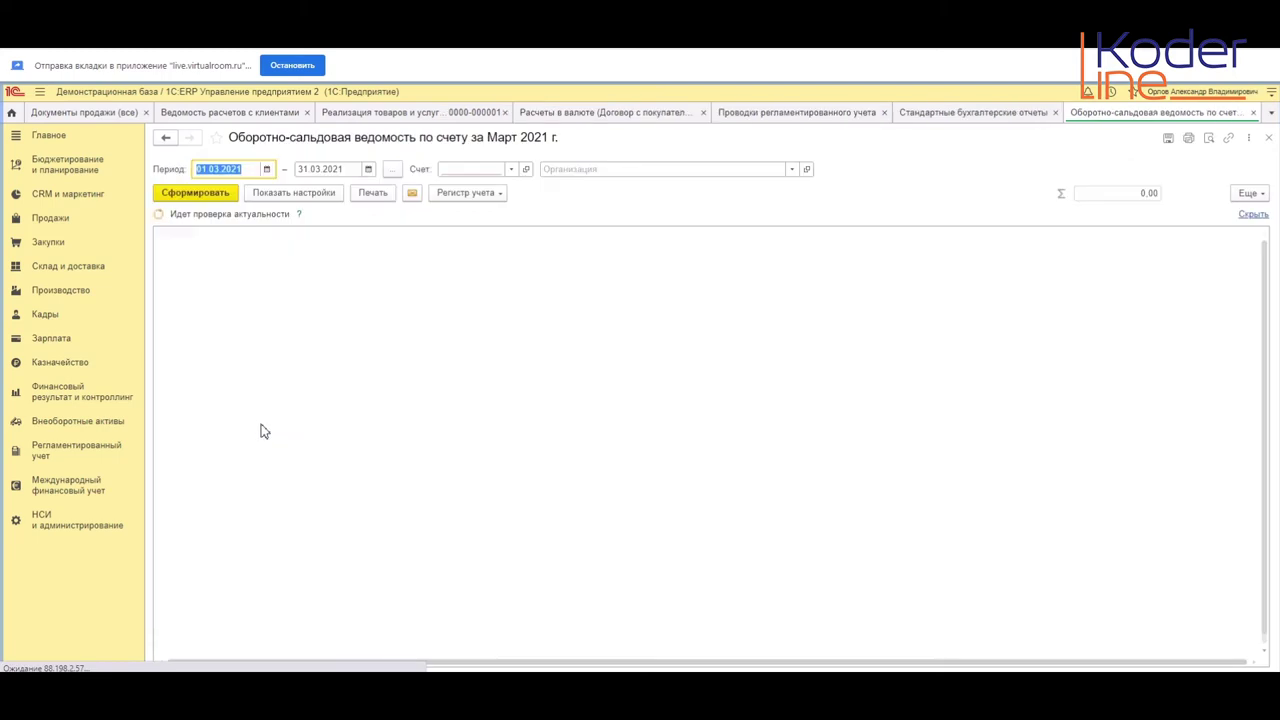
click(475, 172)
text(9001)
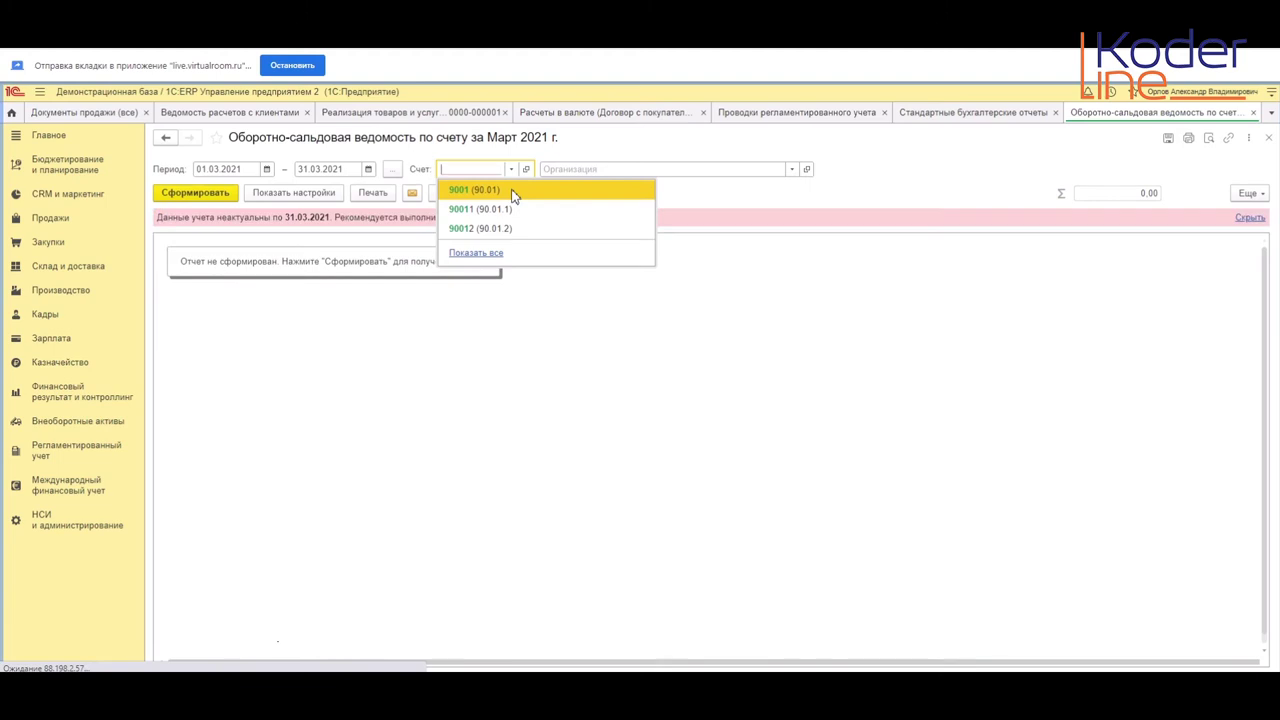
click(614, 171)
click(623, 211)
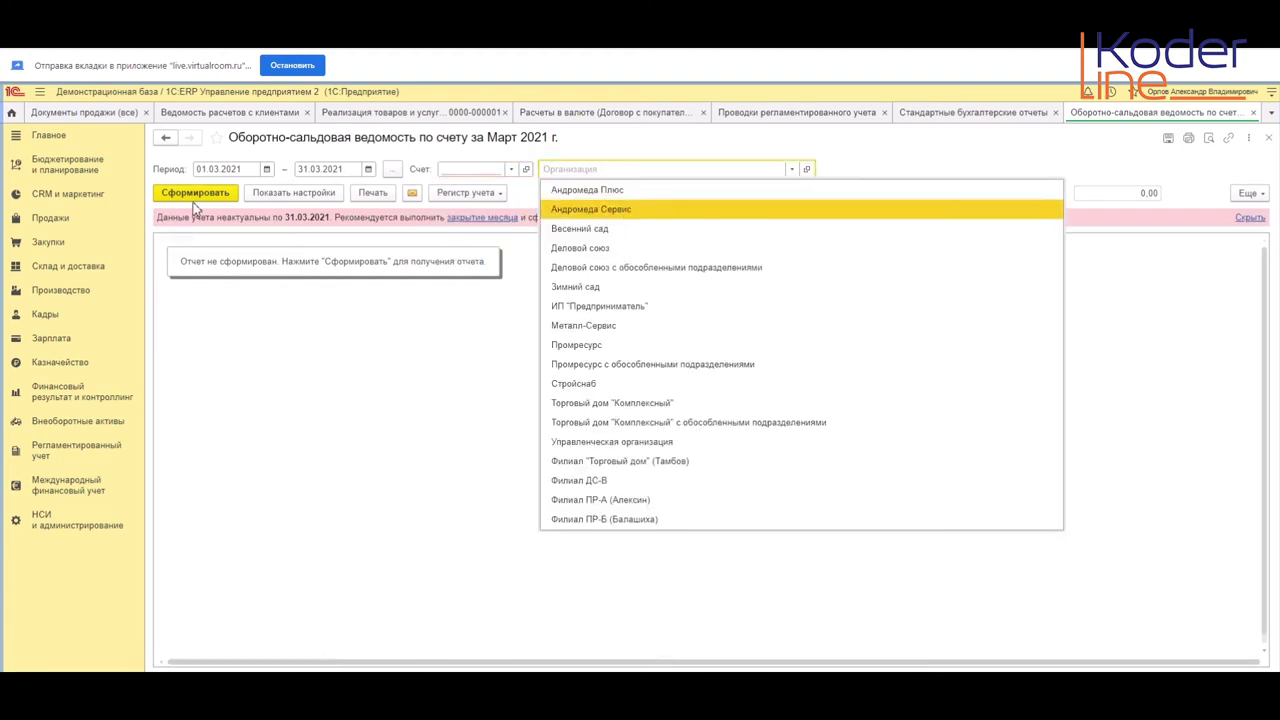
click(492, 171)
text(9001)
click(486, 209)
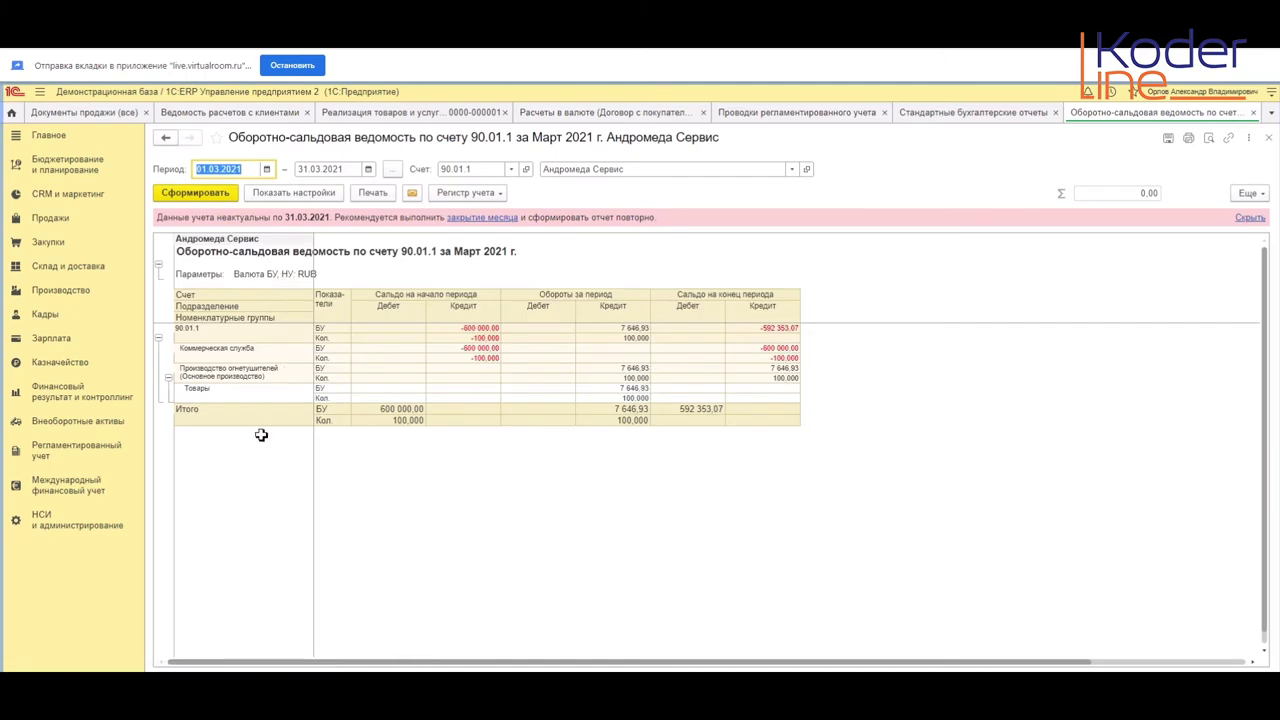
Step: Add grouping by Направление деятельности to the account 90.01.1 report and regenerate it
click(287, 198)
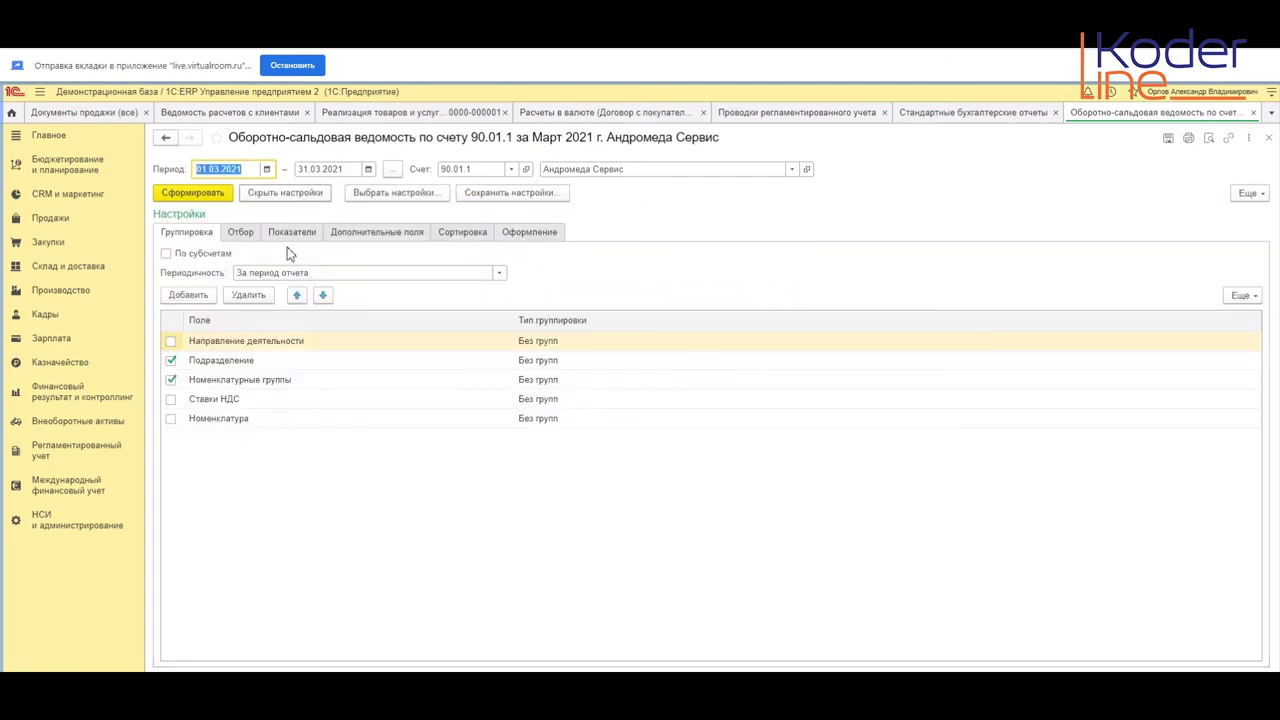
click(171, 341)
click(222, 198)
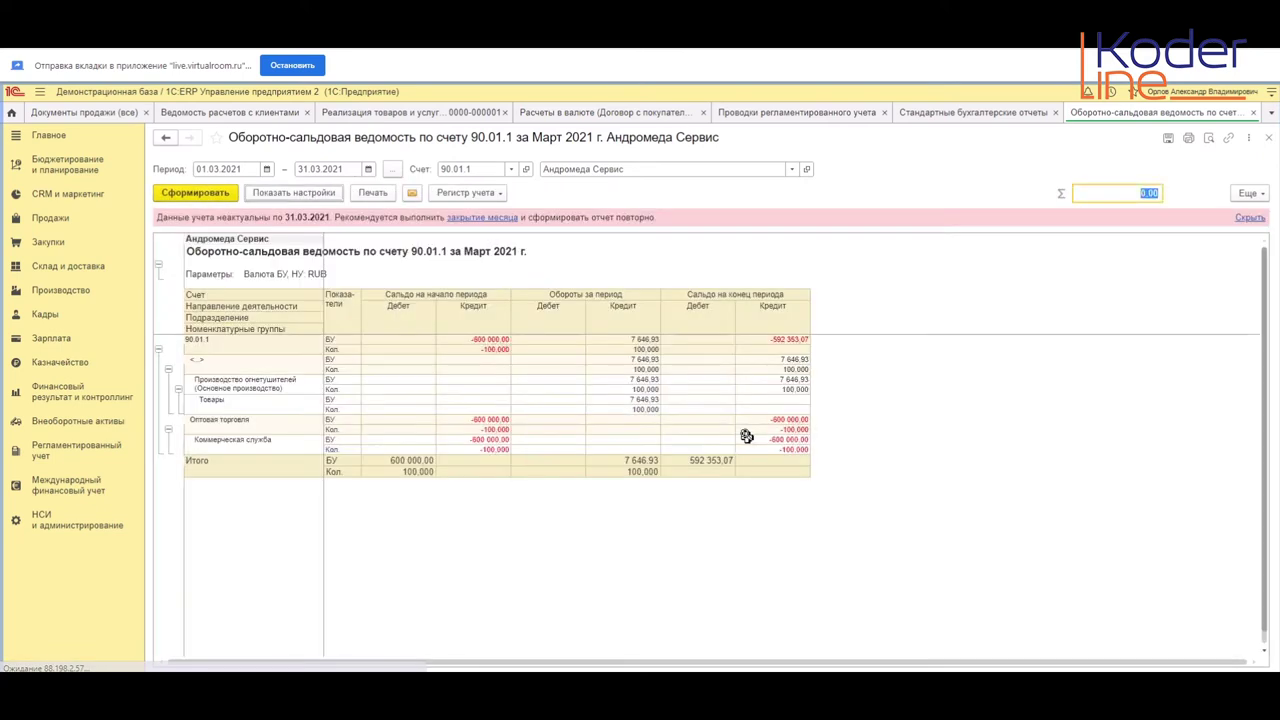
Step: Examine the period turnover on the blank activity direction line of the report and return to the sale document
click(249, 369)
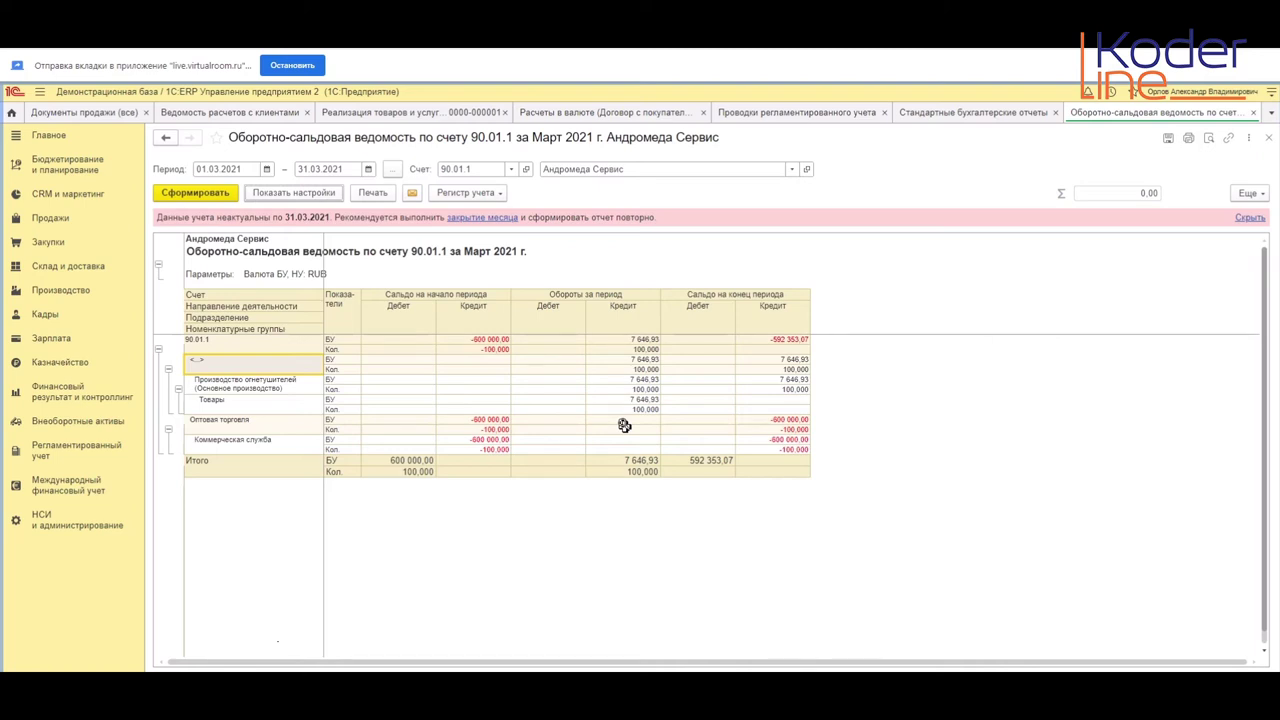
click(656, 370)
click(300, 367)
drag(300, 367, 651, 366)
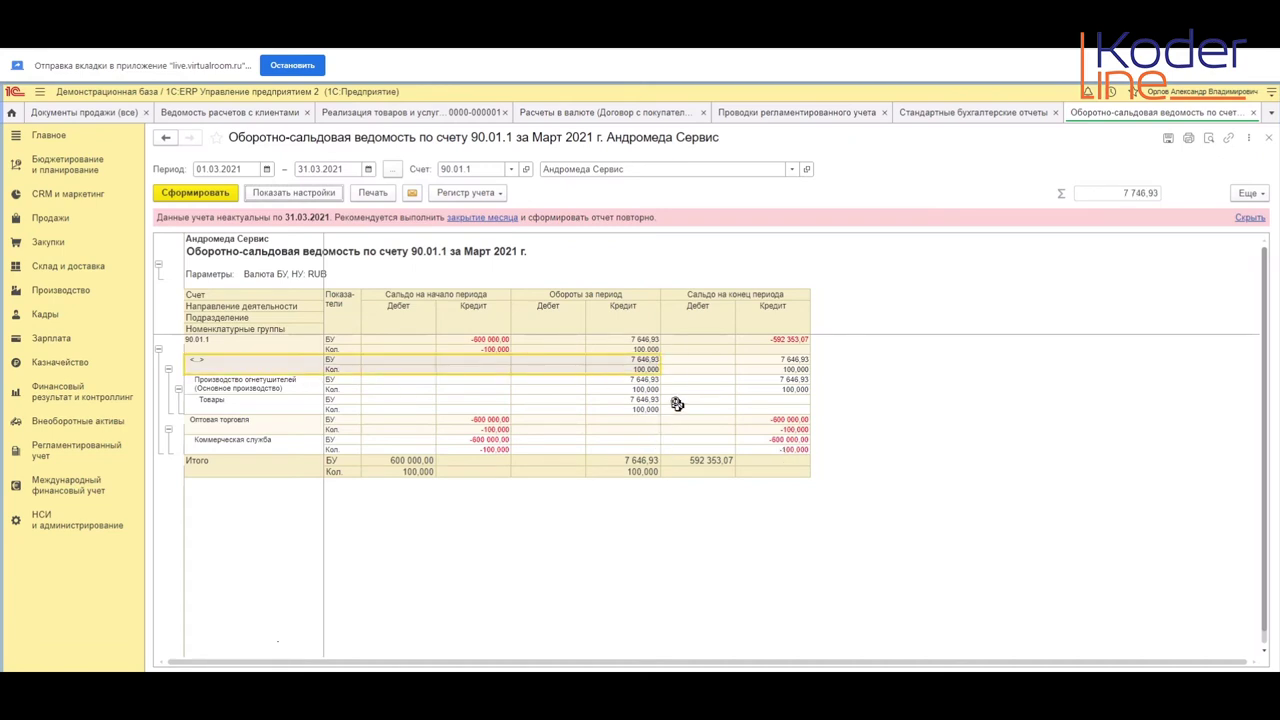
click(677, 401)
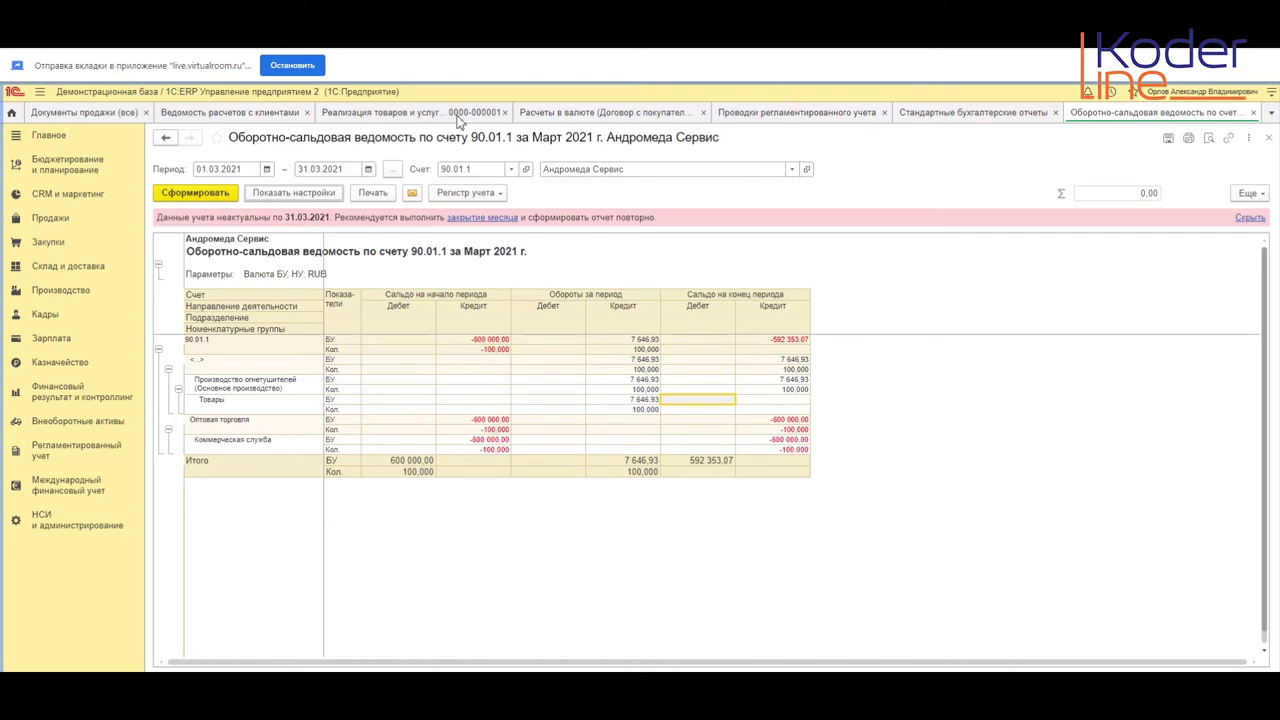
click(460, 114)
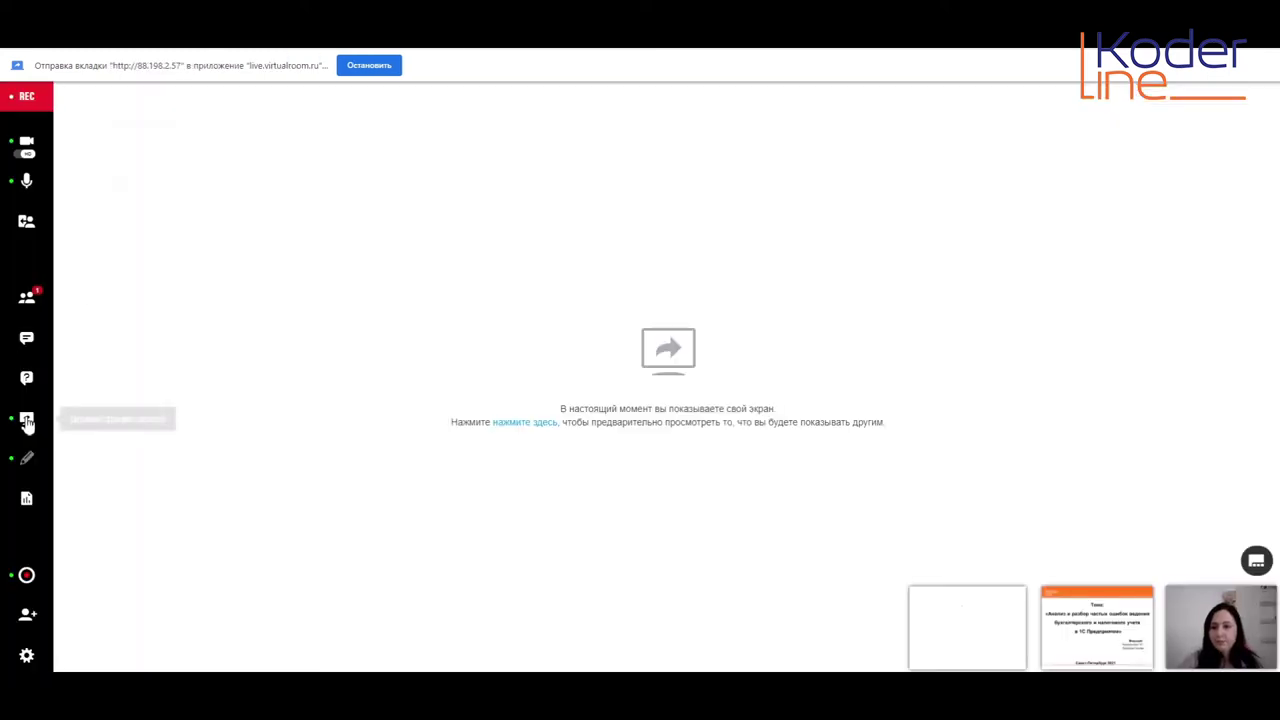
Step: Stop the current screen share in the webinar room and share the Chrome tab with Бухгалтерия предприятия, редакция 3.0
click(27, 422)
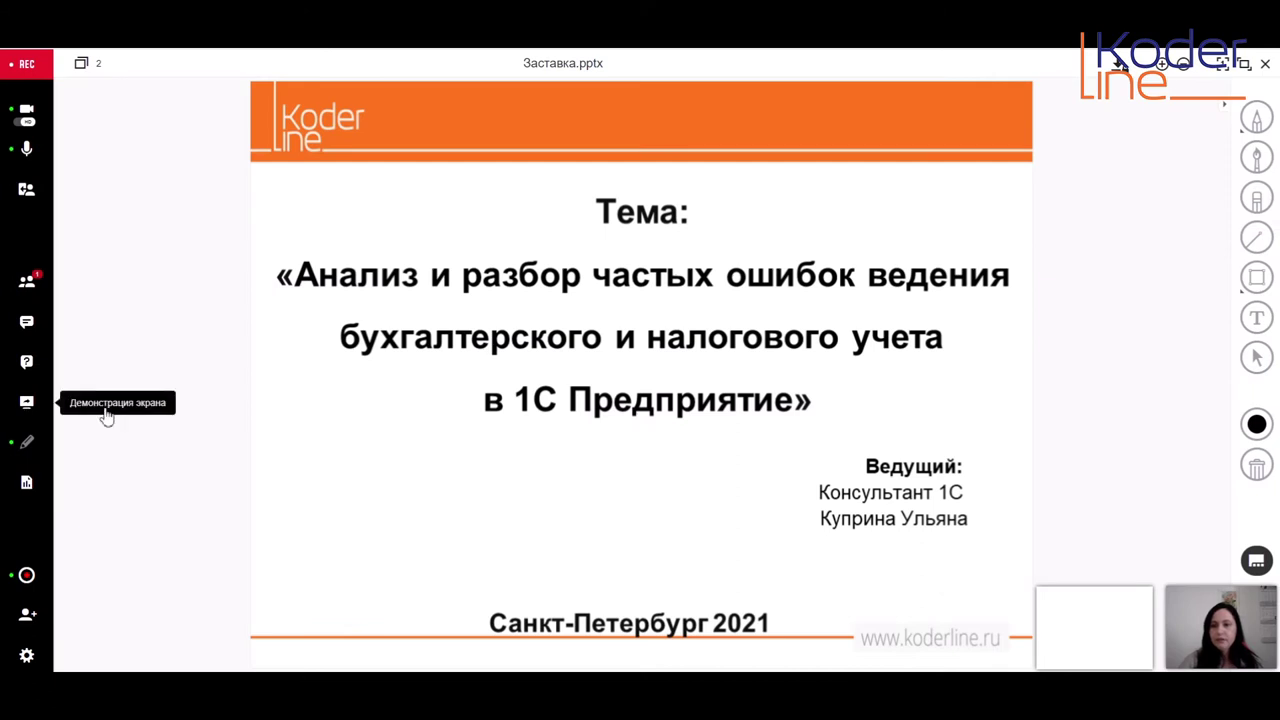
click(770, 99)
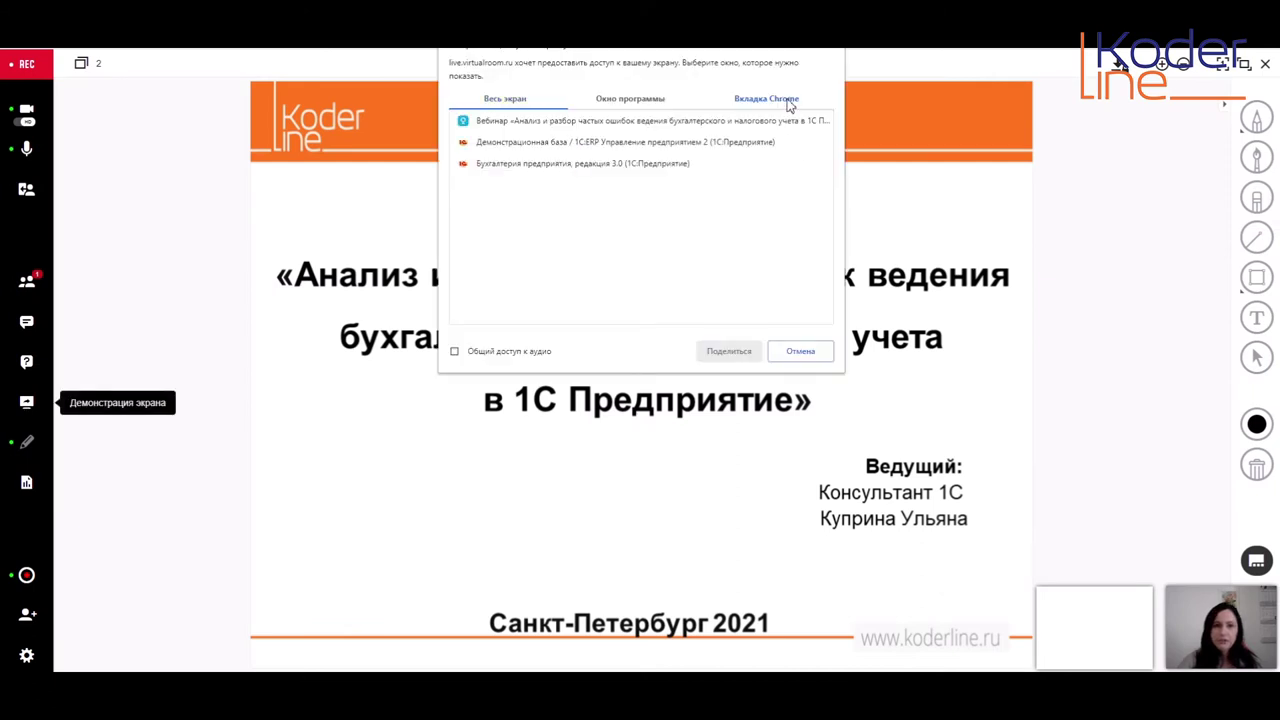
click(597, 165)
click(740, 351)
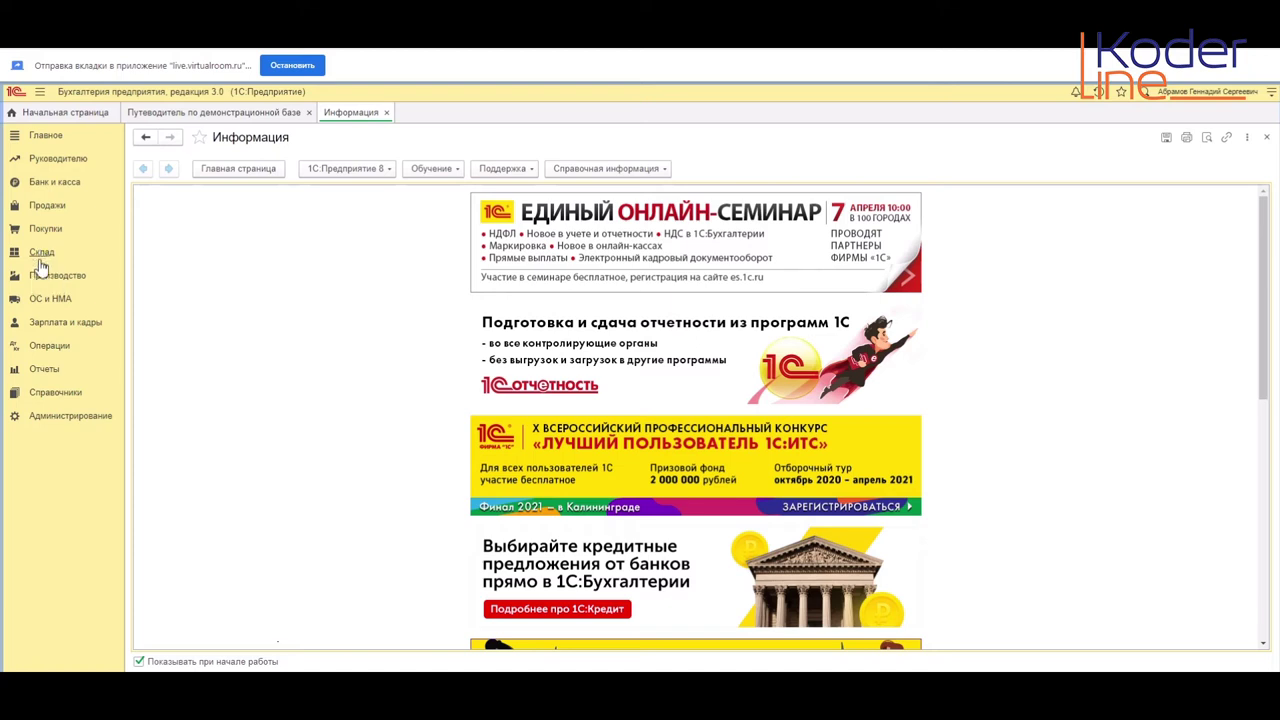
Step: Open the last goods sale to Внуковский комбинат бортового питания dated 29.12.2016 from the Реализация (акты, накладные, УПД) list
click(62, 207)
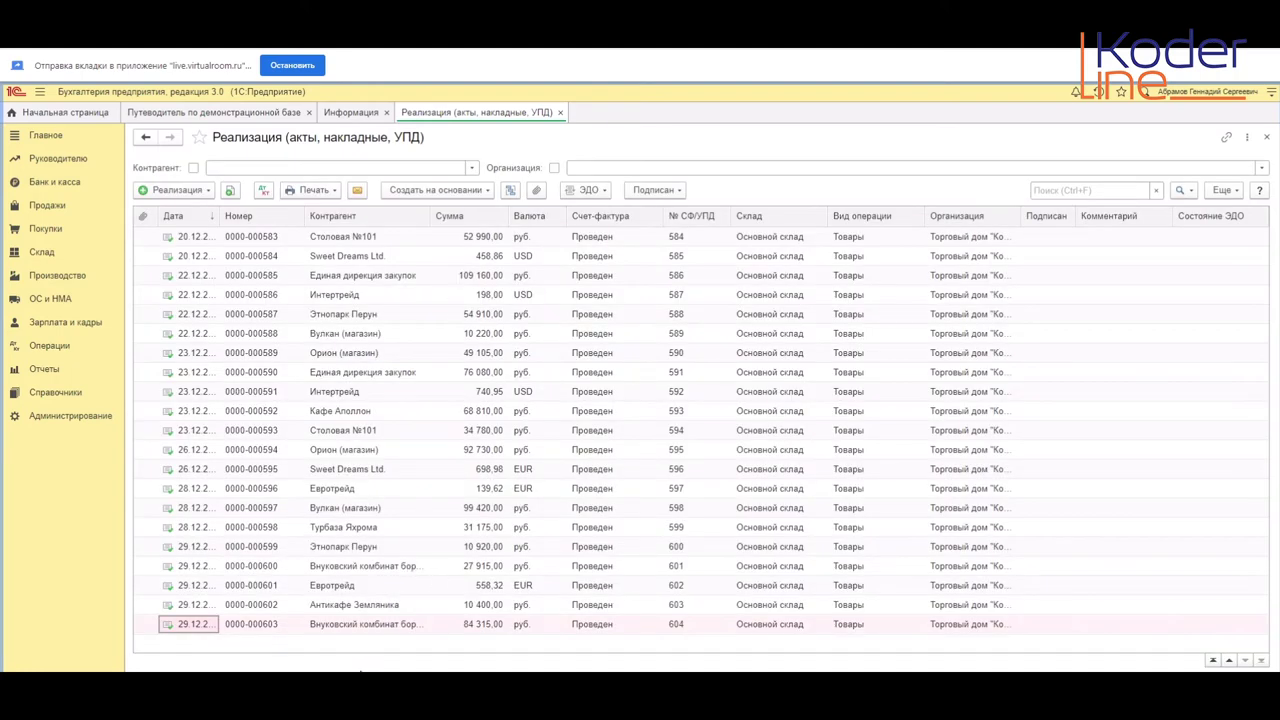
click(370, 628)
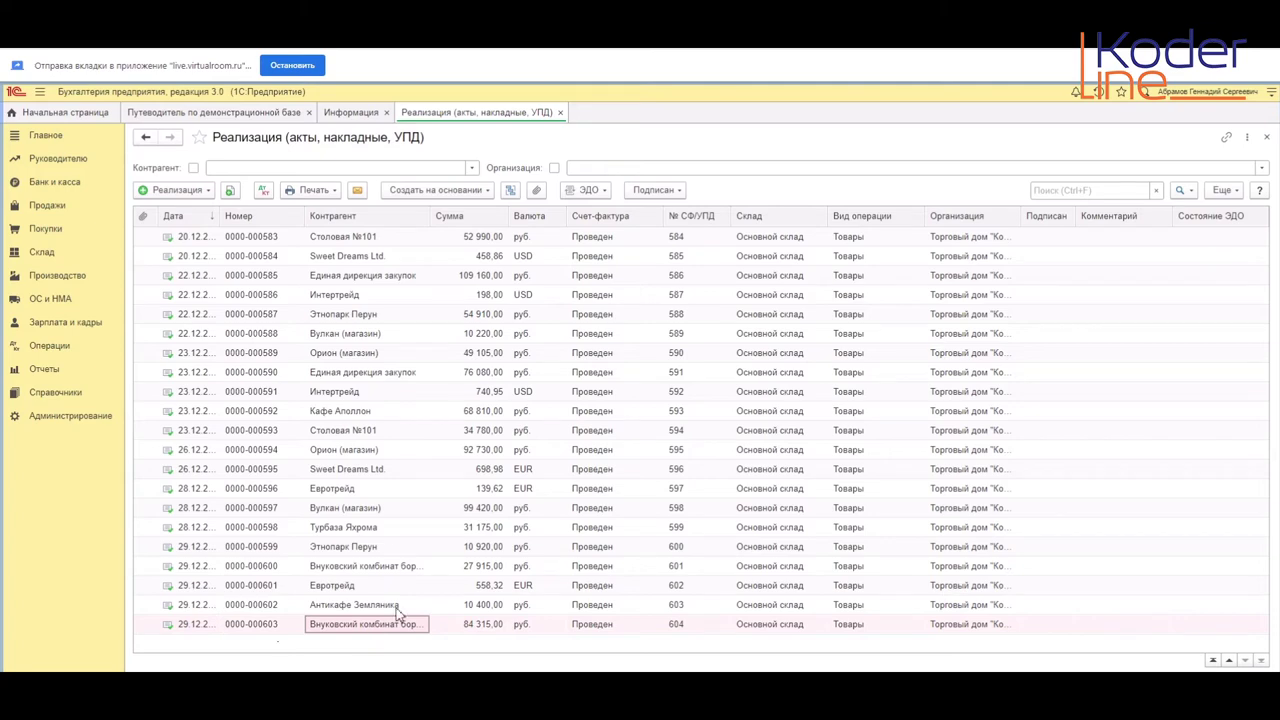
double_click(366, 626)
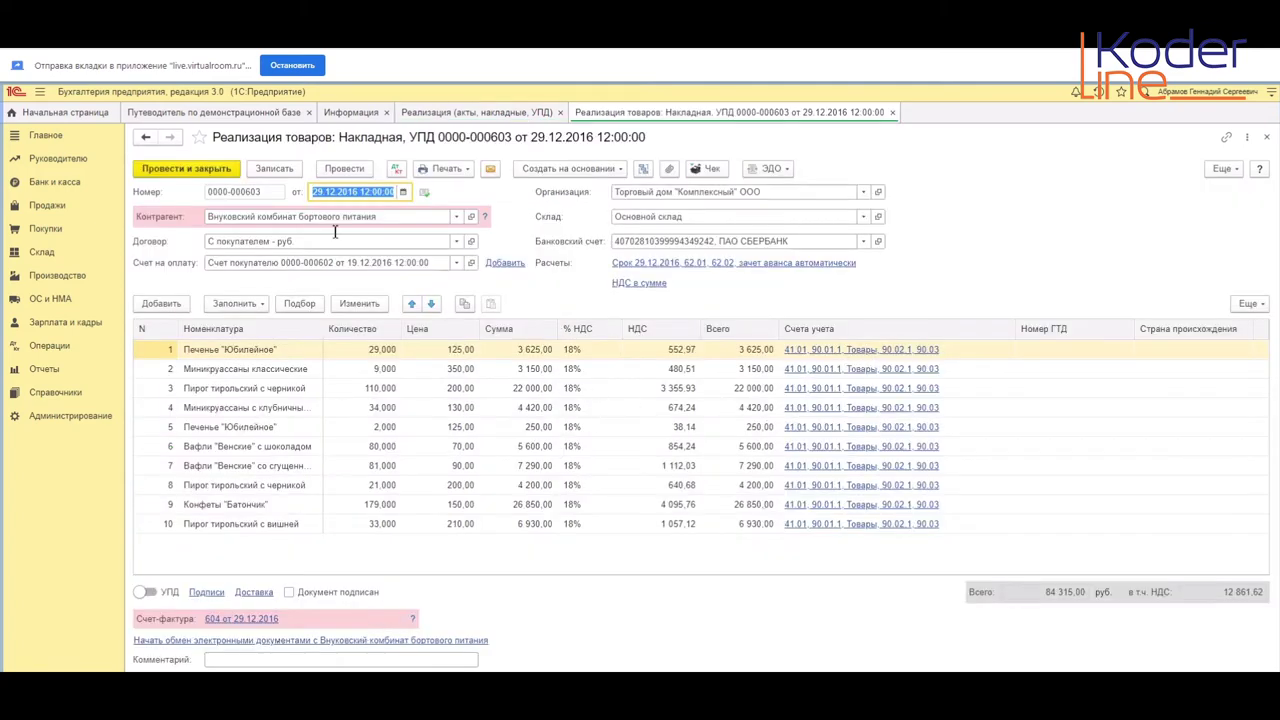
Step: For the first line, Печенье "Юбилейное", set Счет учета to 10.01 and Счет доходов to 91.01
click(822, 350)
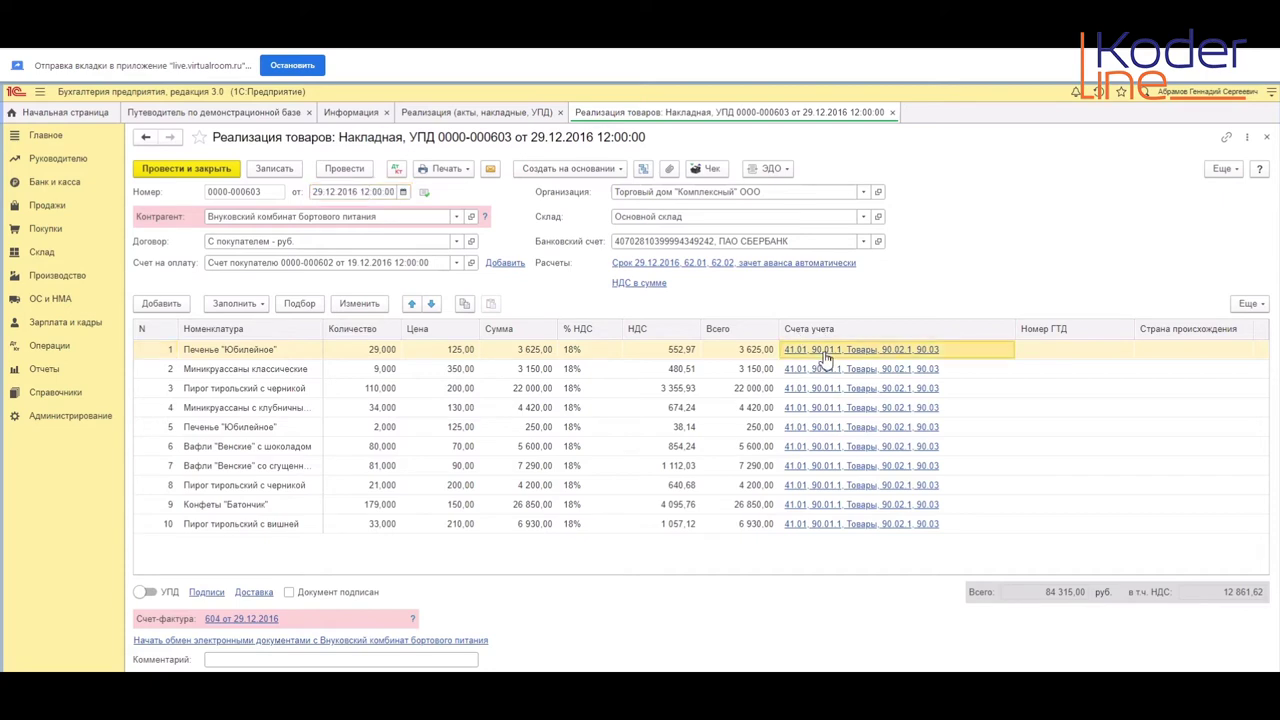
text(1001)
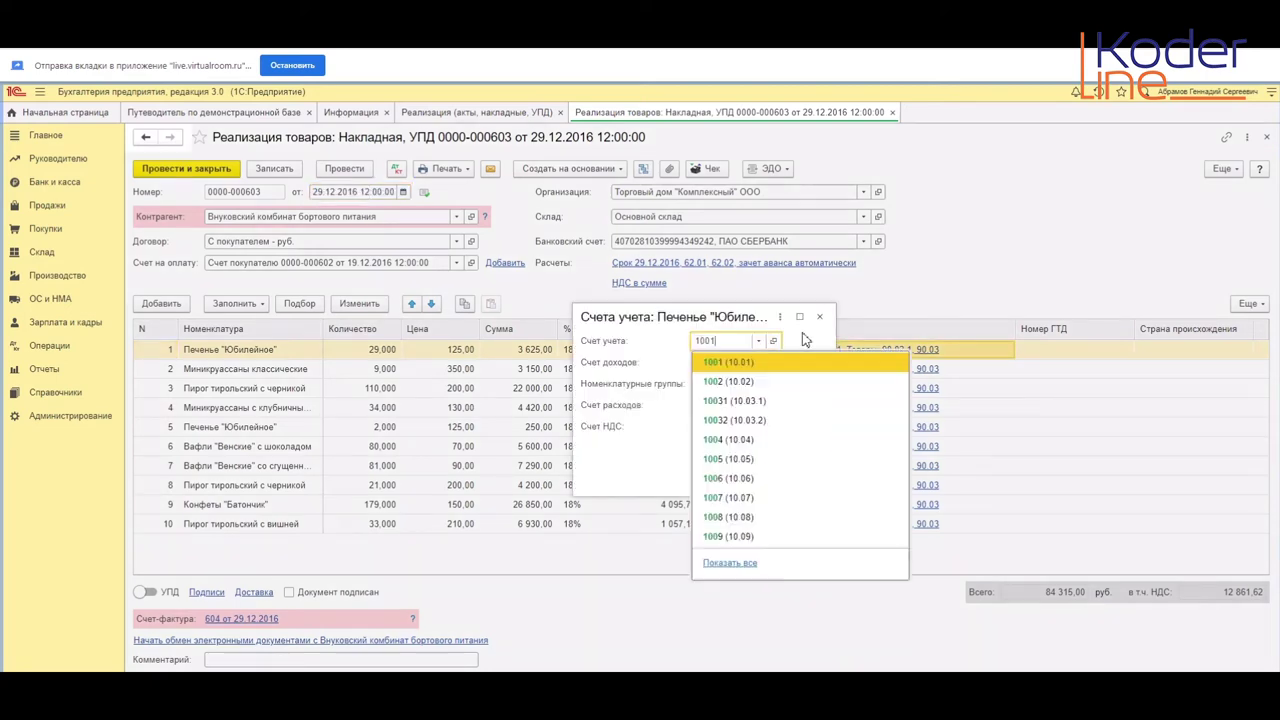
key(Return)
key(Tab)
text(91001)
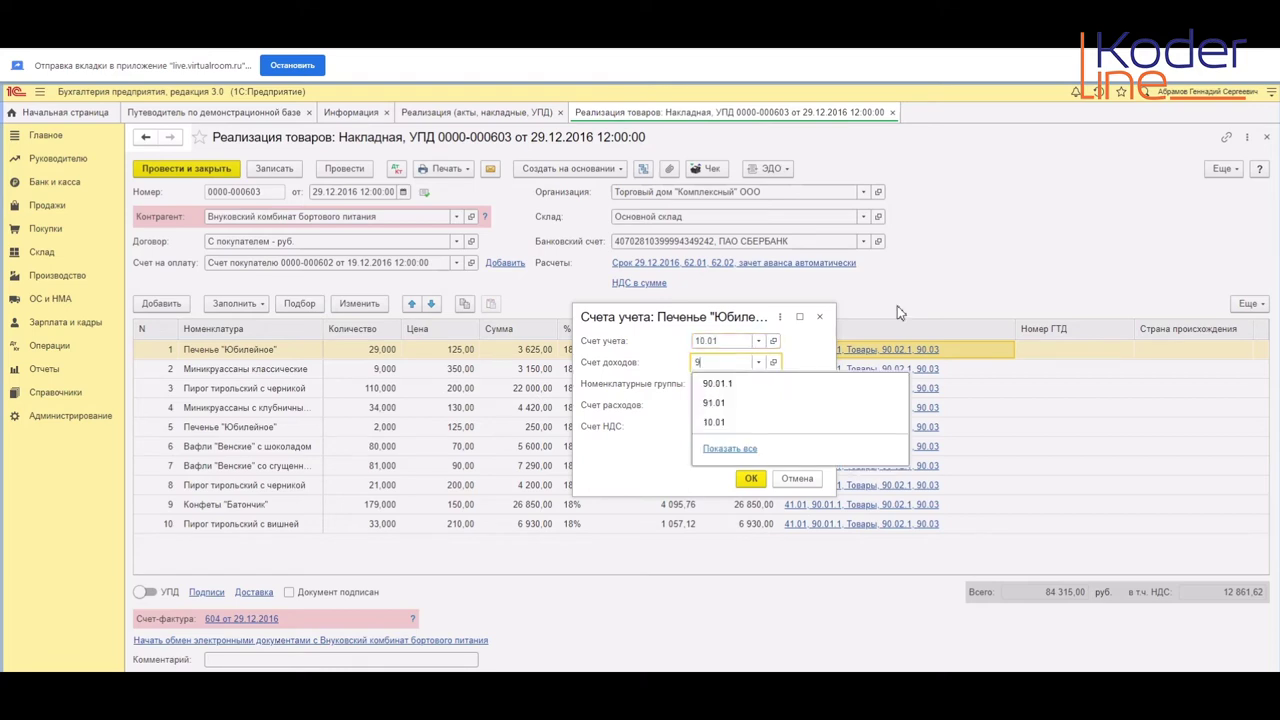
key(Left)
key(Left)
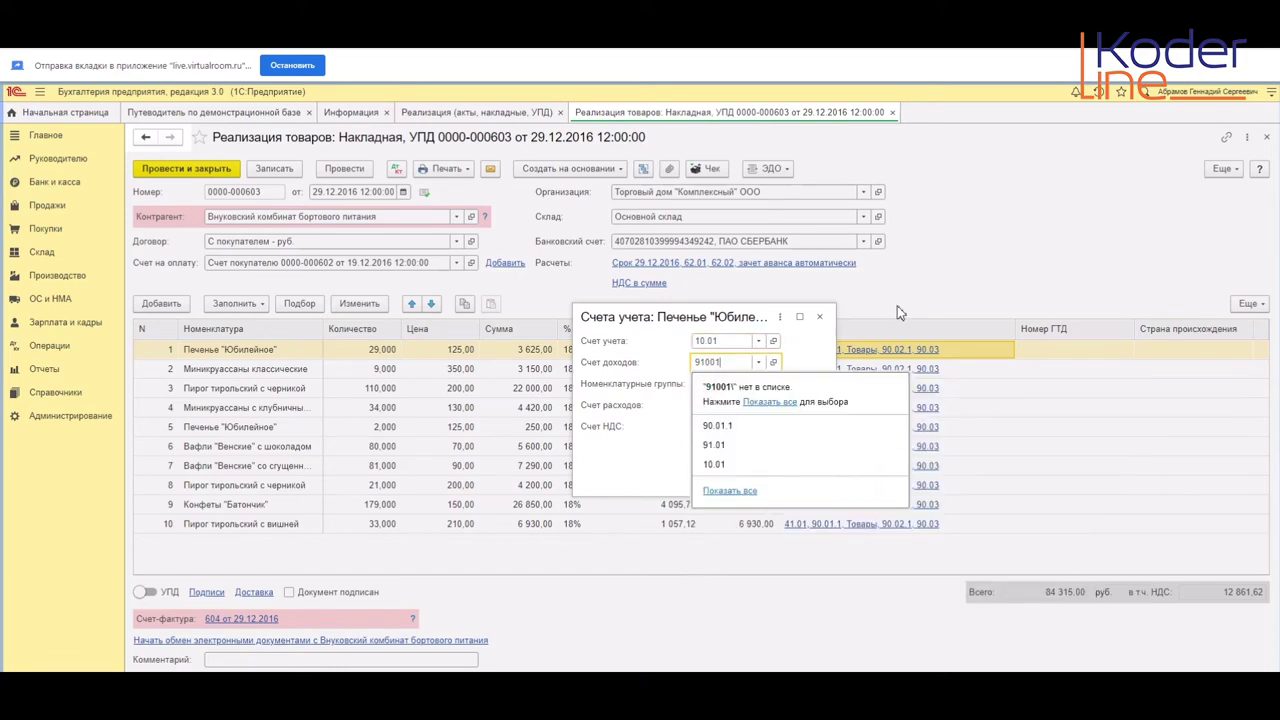
key(BackSpace)
key(Return)
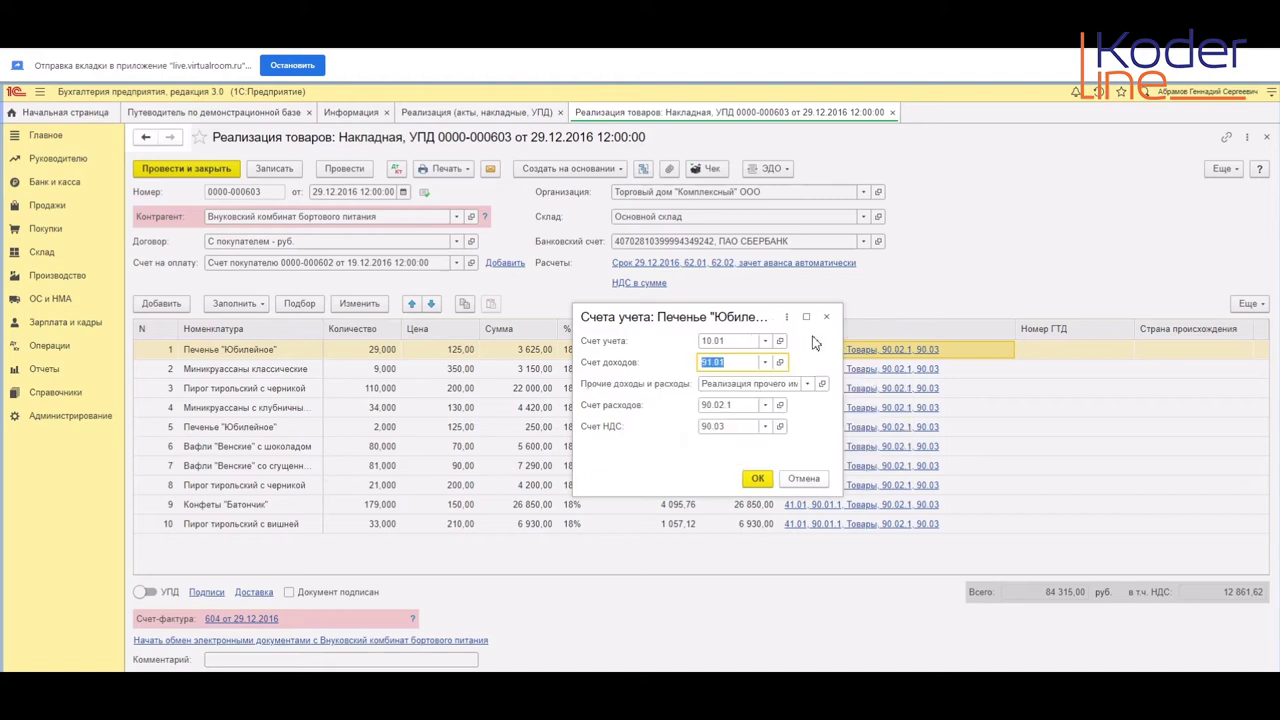
Step: Change the first line's Счет доходов to 90.01.1, apply the accounts and save the sale document
click(765, 362)
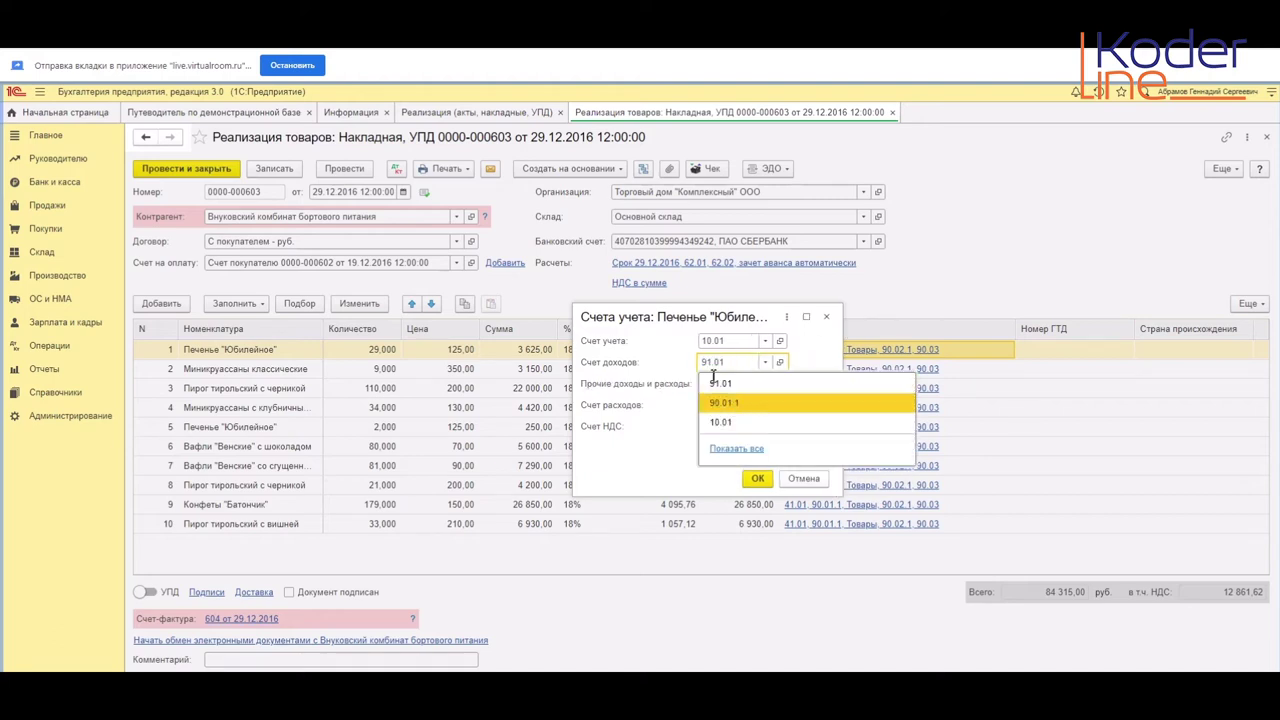
click(737, 408)
click(755, 480)
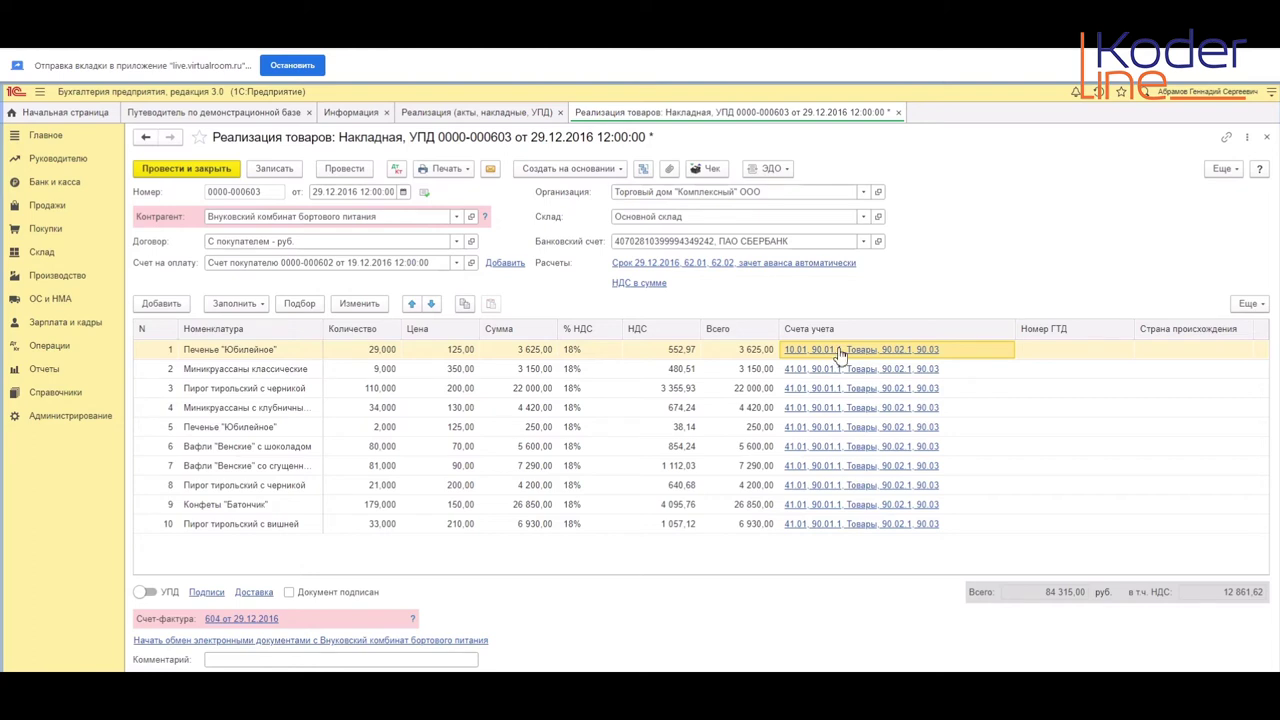
click(272, 170)
Step: Open the Экспресс-проверка ведения учета report and set its organization to Торговый дом "Комплексный" ООО
click(45, 370)
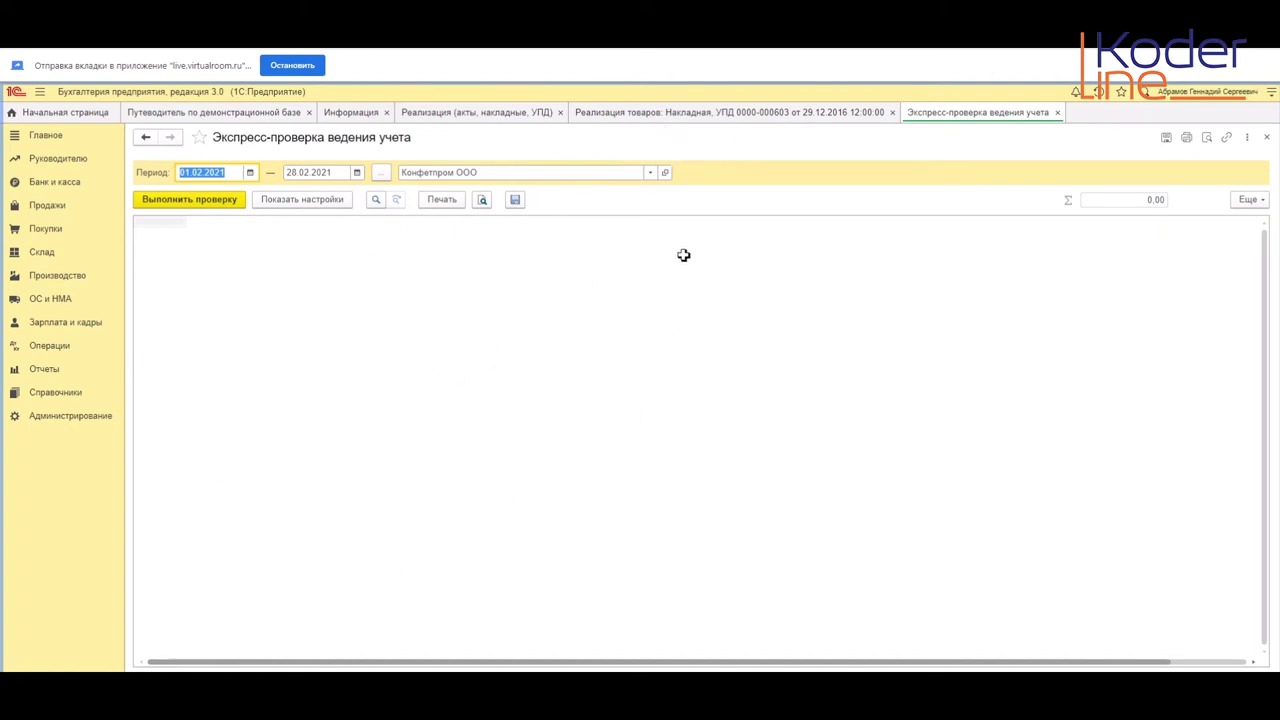
click(718, 114)
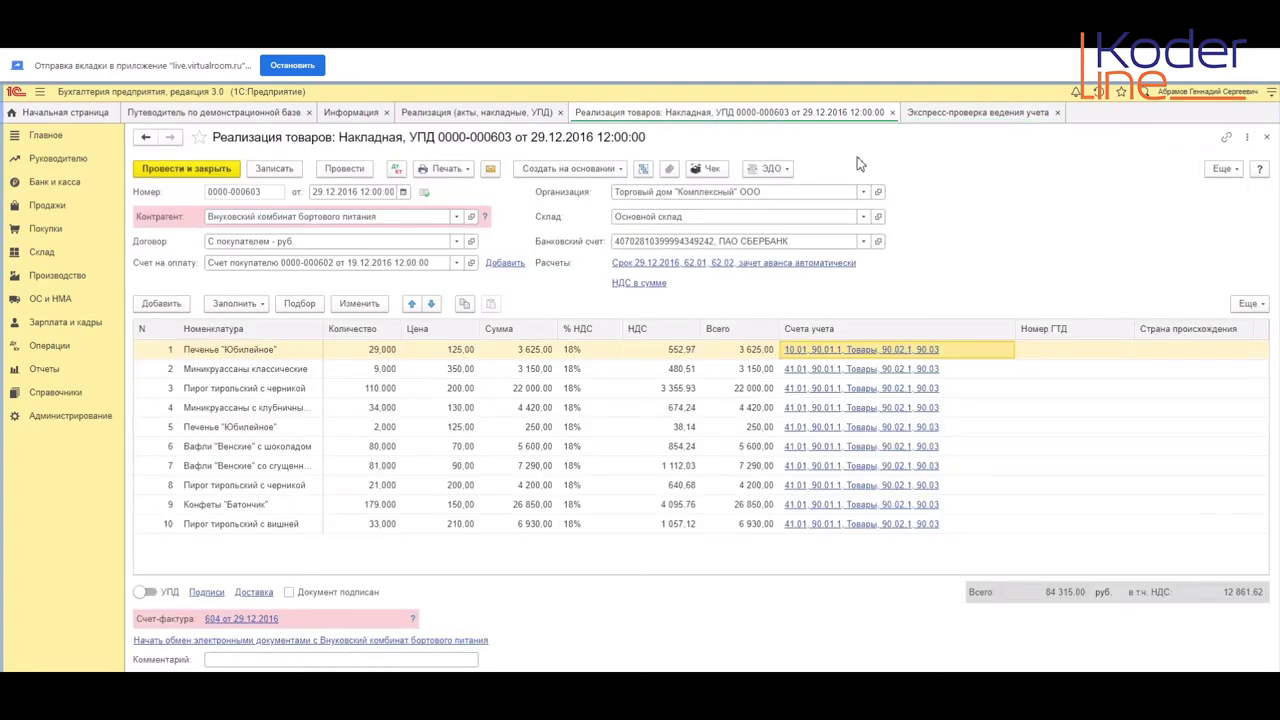
click(975, 114)
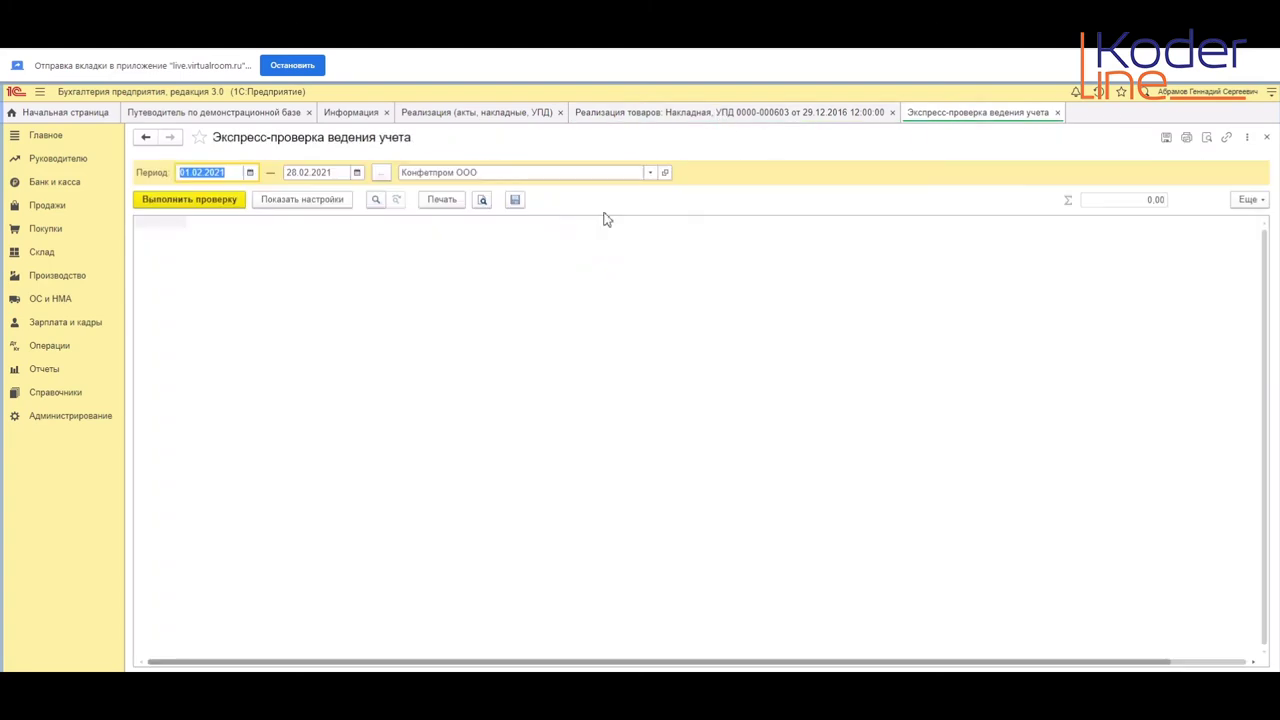
click(649, 176)
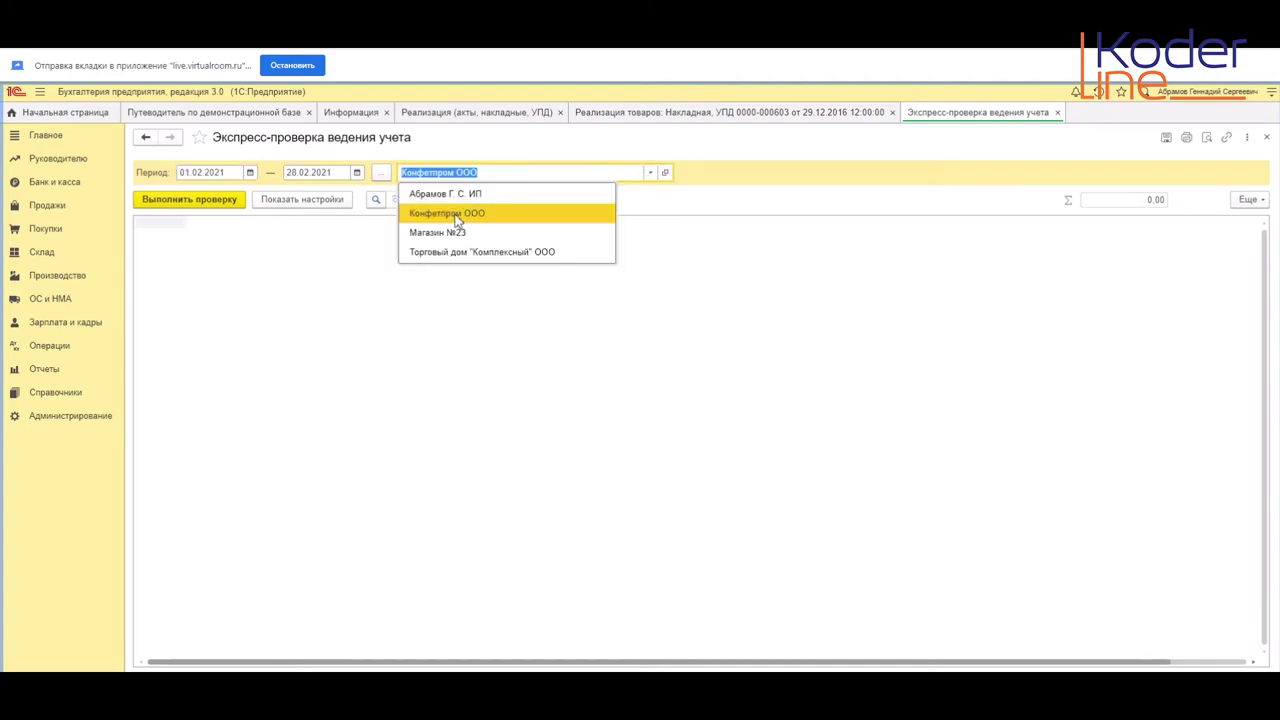
click(437, 252)
Step: Set both the start and end of the express check period to the sale document's date, 29.12.2016
click(758, 114)
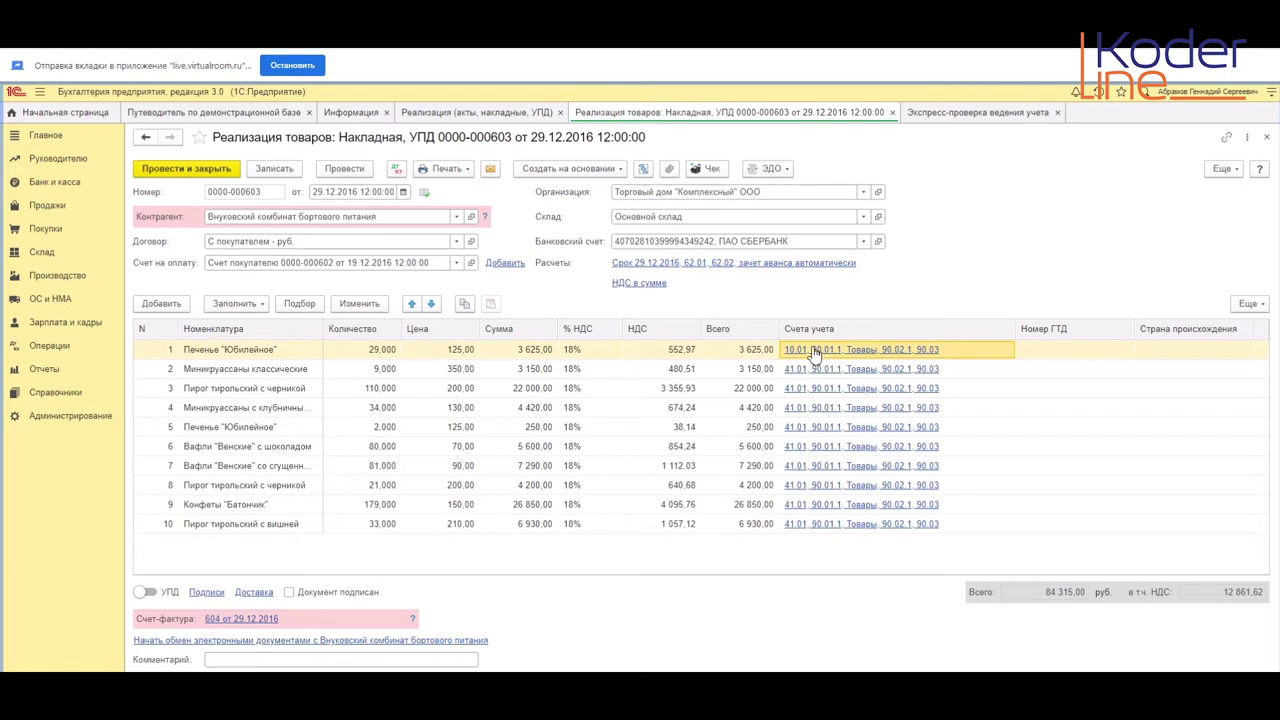
click(983, 114)
click(215, 172)
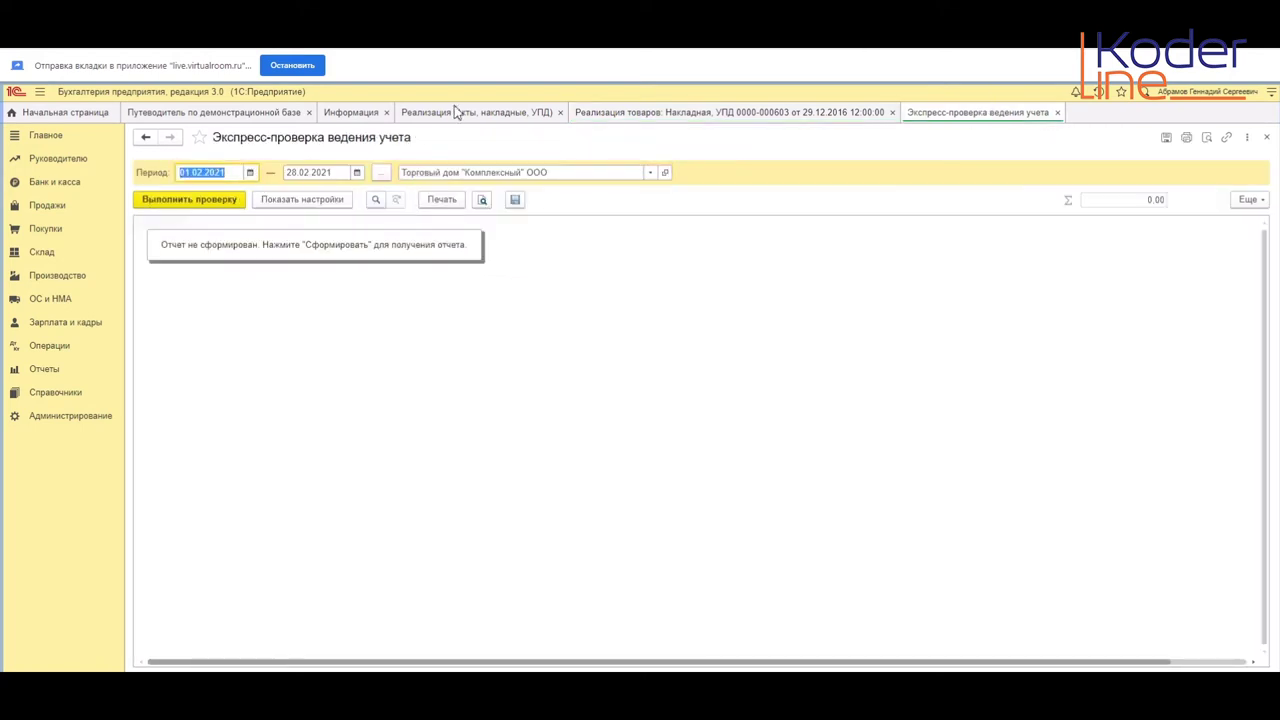
text(29.)
key(Tab)
text(29.16)
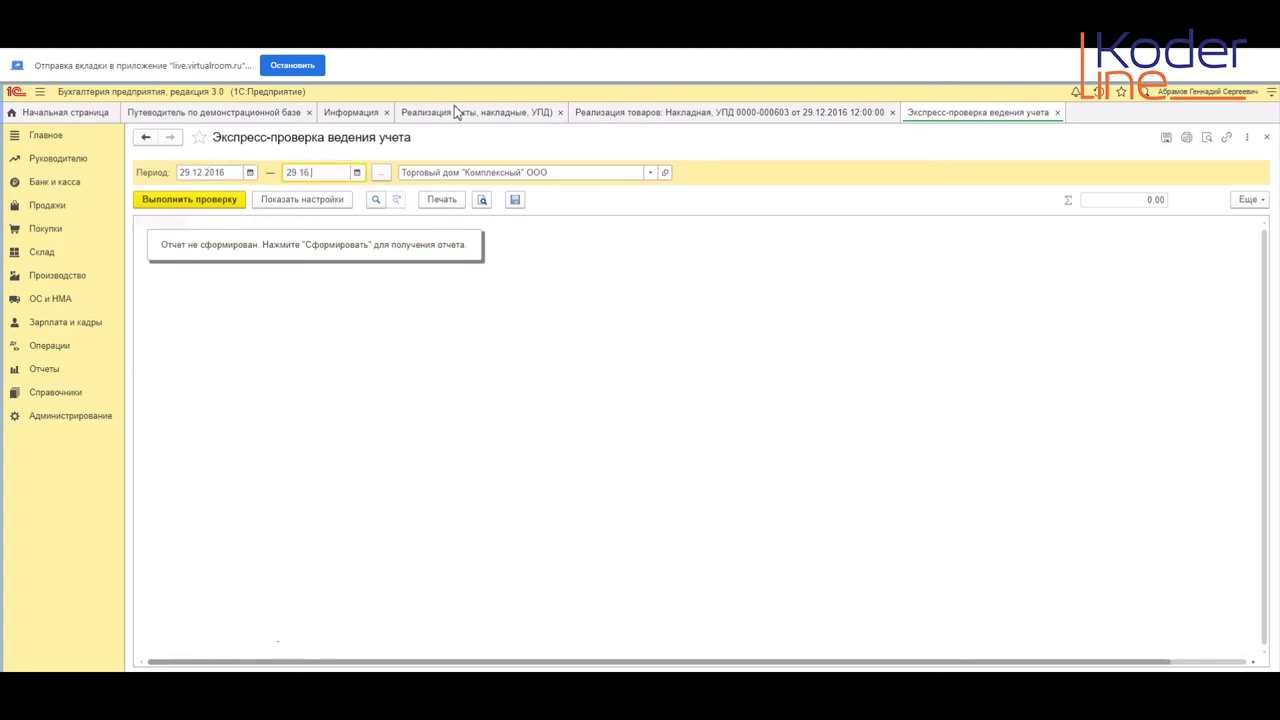
text(216)
key(Tab)
Step: Run the express check and expand the Анализ состояния бухгалтерского учета section of the results
click(299, 199)
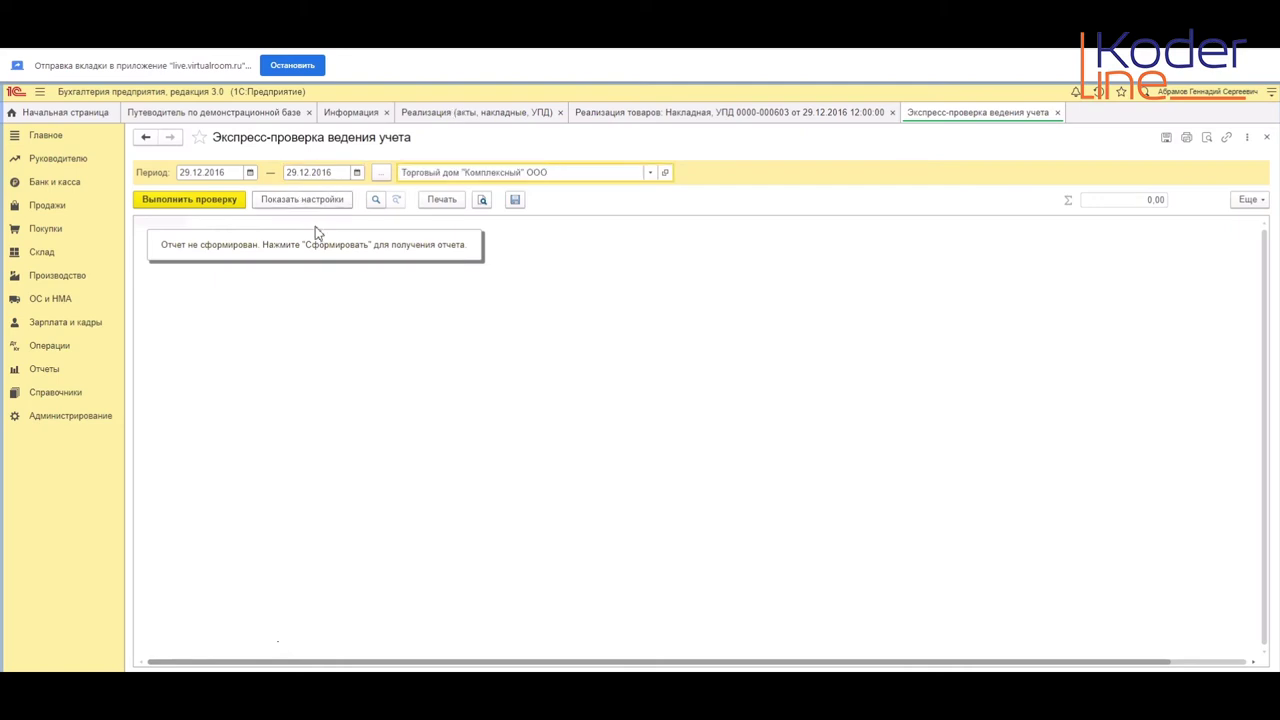
click(188, 200)
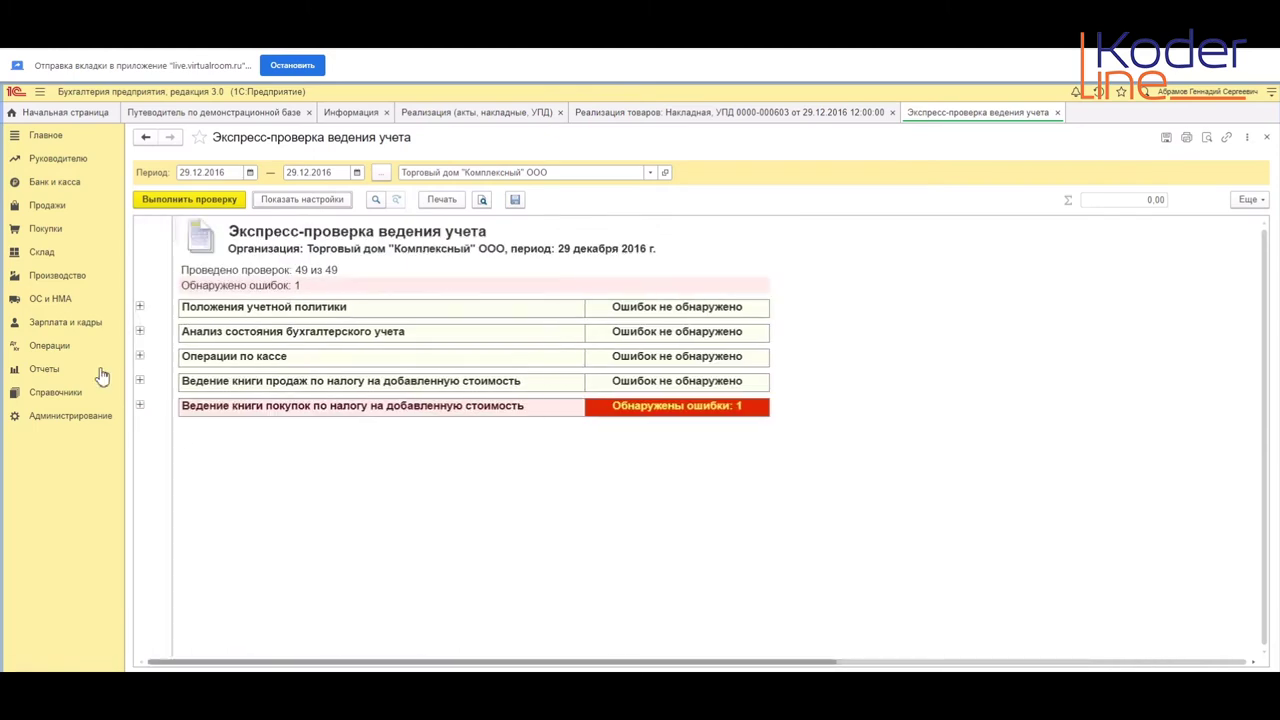
click(140, 331)
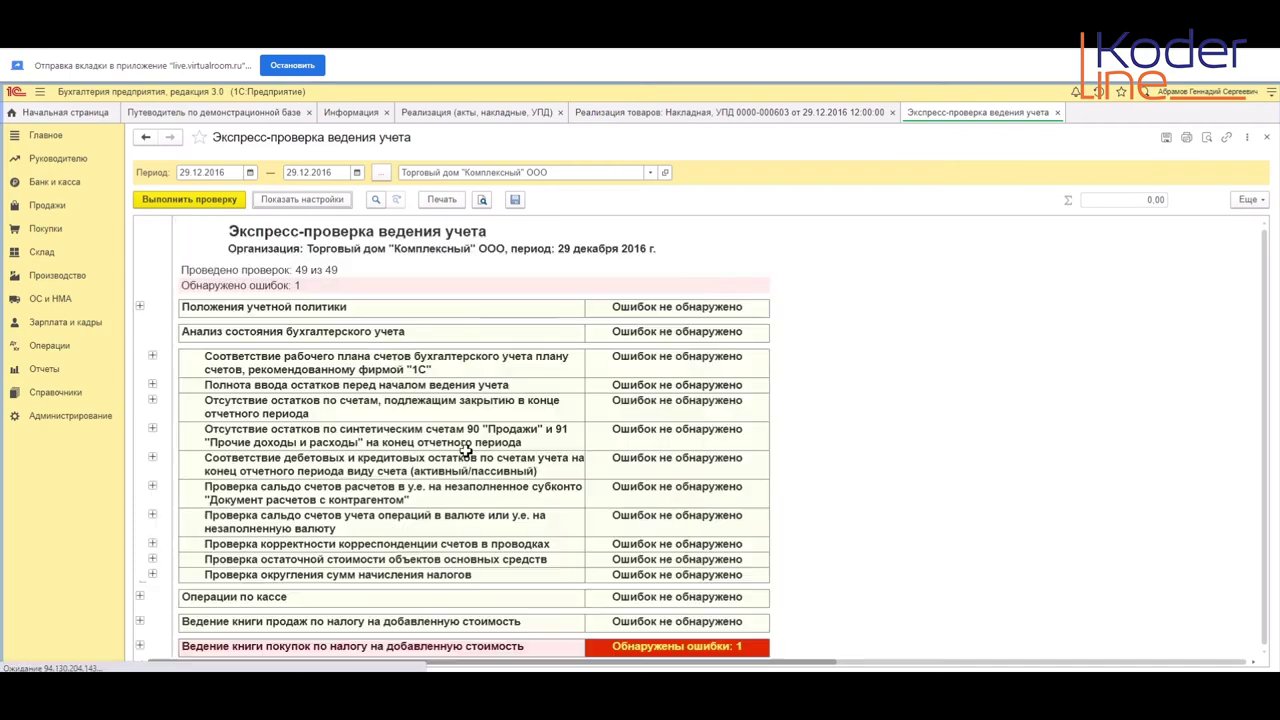
Step: Compare the express check with the sale document, and open the sale's movements to review its Бухгалтерский и налоговый учет postings
click(683, 116)
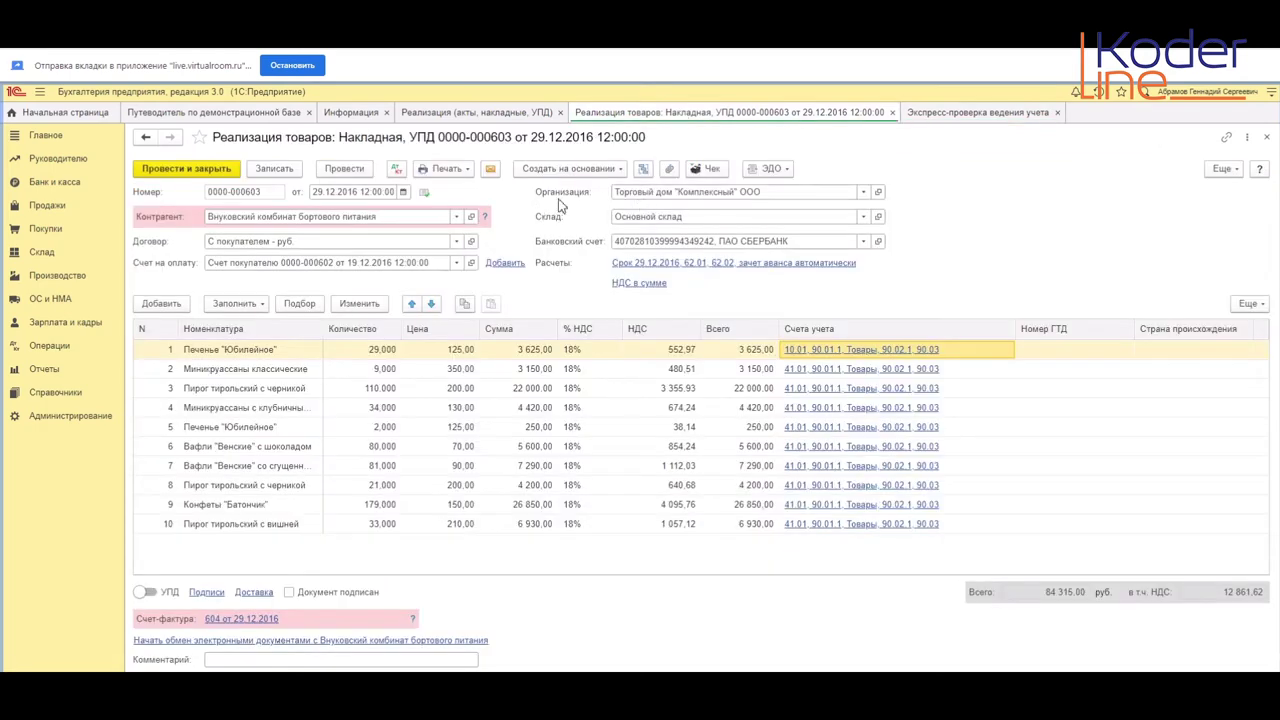
click(965, 113)
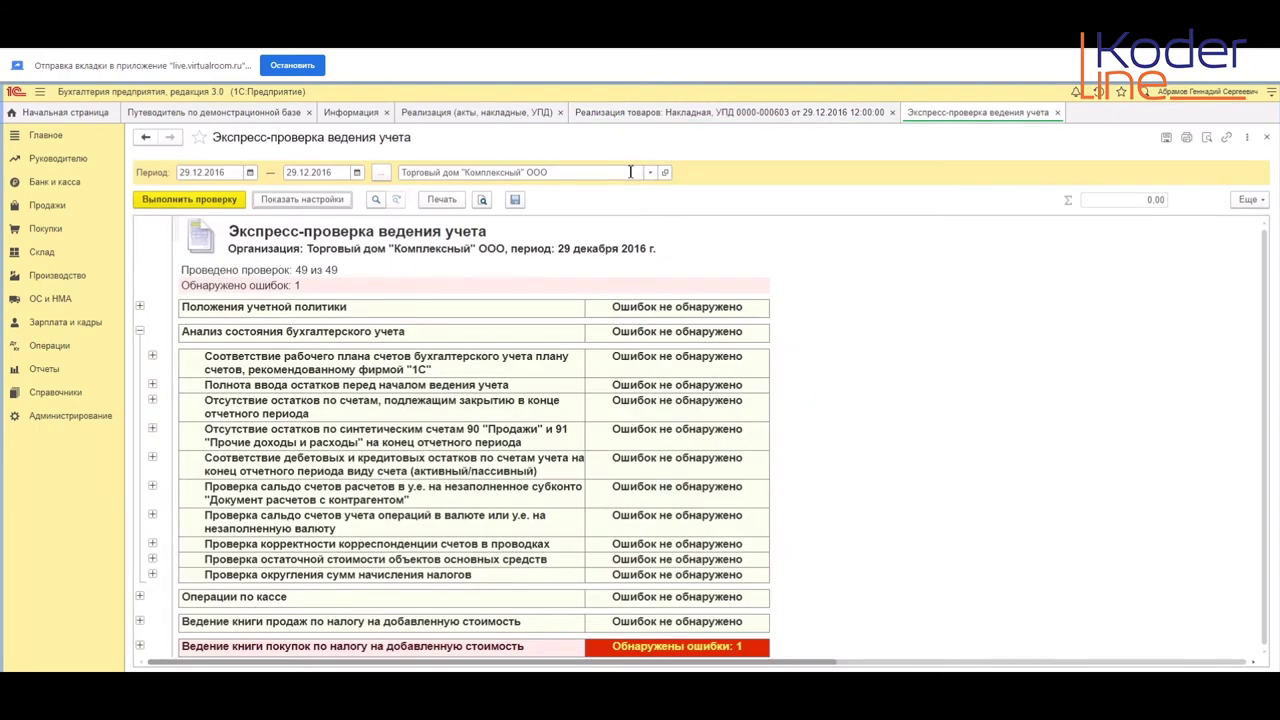
click(631, 172)
click(677, 431)
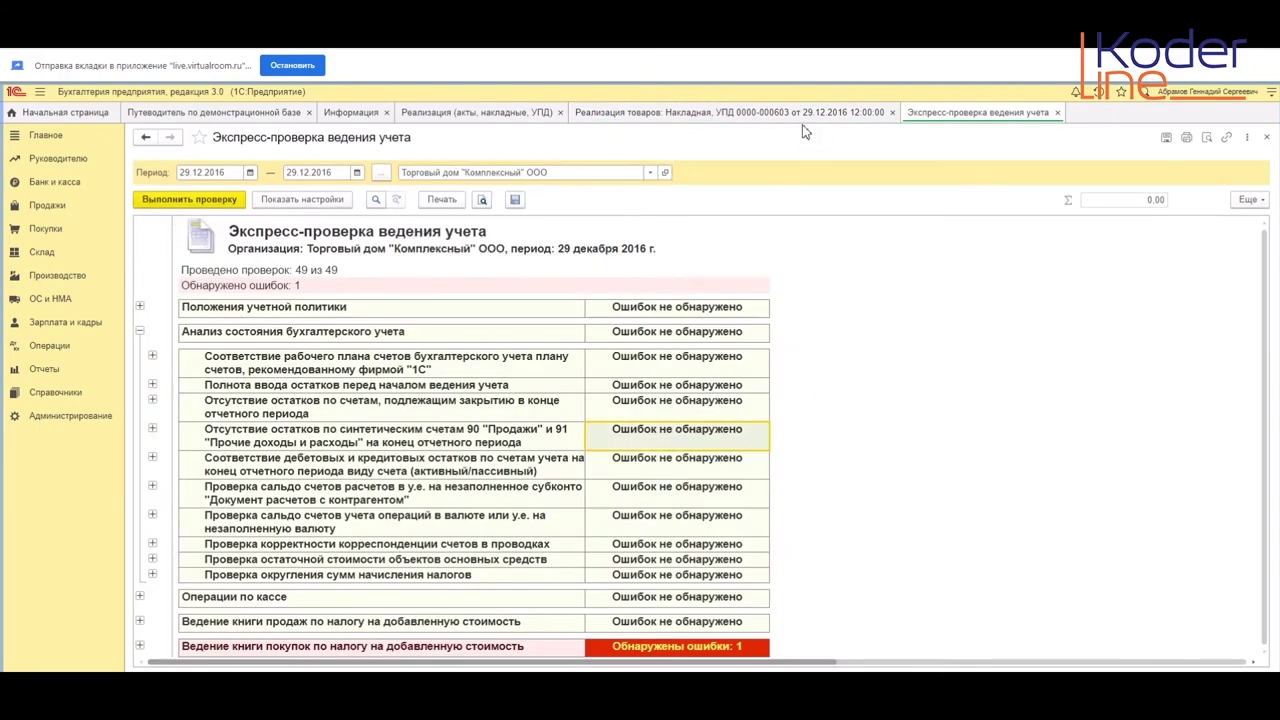
click(785, 114)
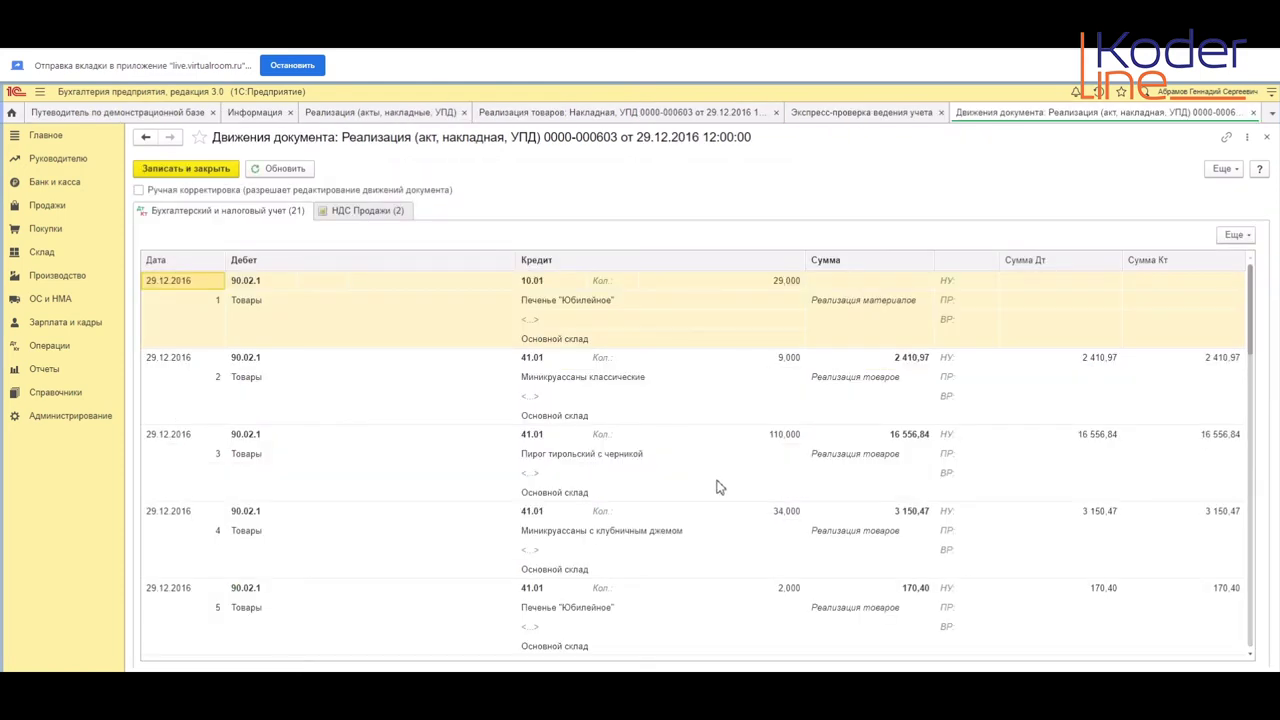
scroll(418, 391, down, 3)
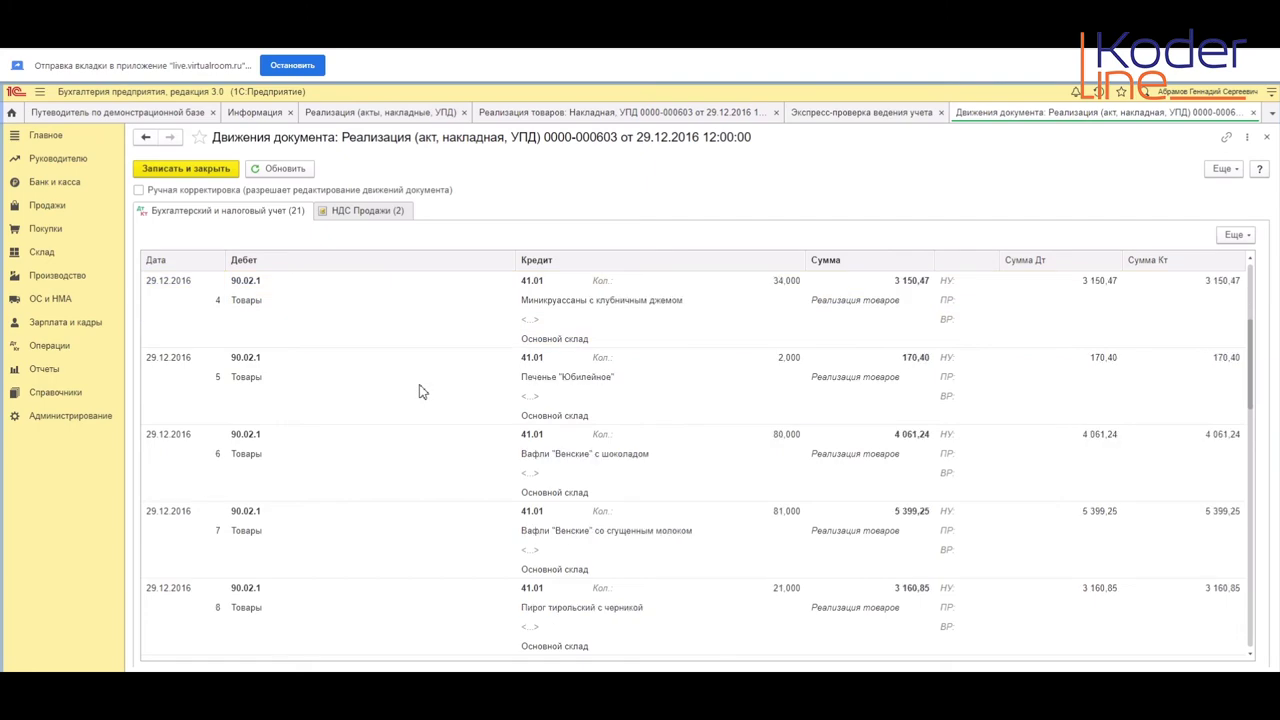
scroll(418, 391, up, 3)
Step: Review the Анализ состояния бухгалтерского учета checks in the express report and expand Проверка округления сумм начисления налогов
click(884, 112)
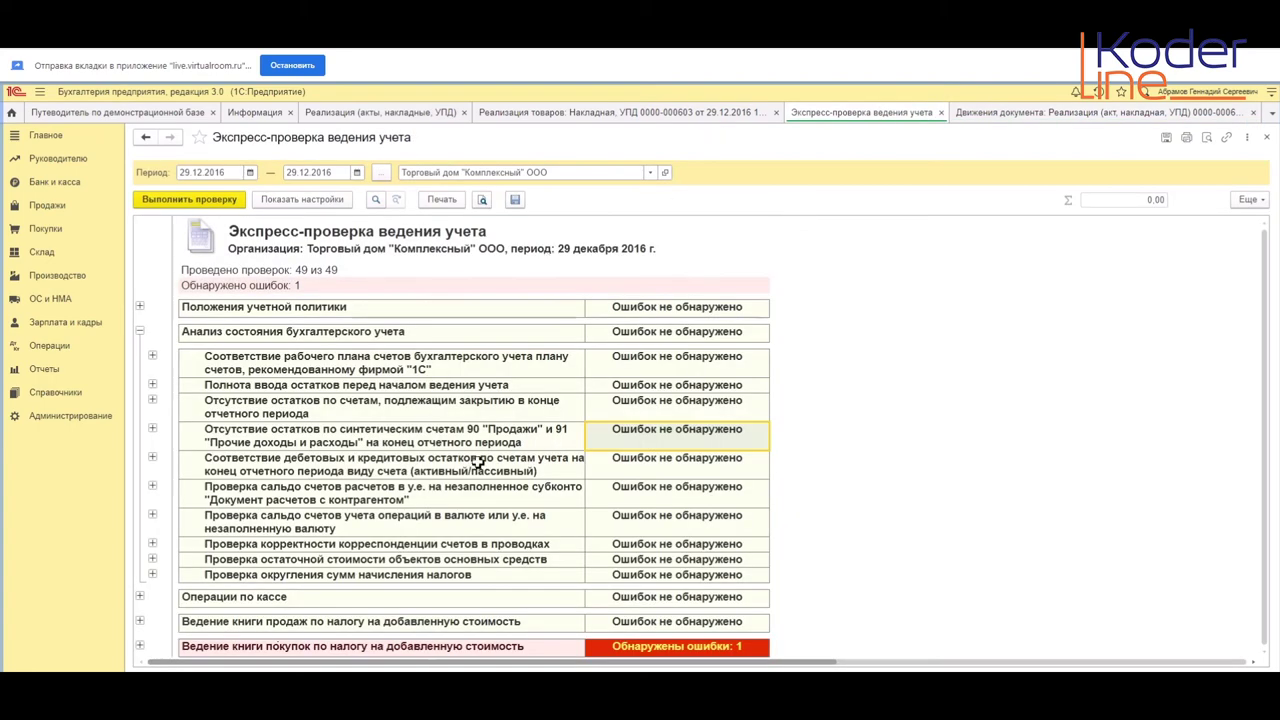
drag(183, 333, 656, 578)
click(371, 484)
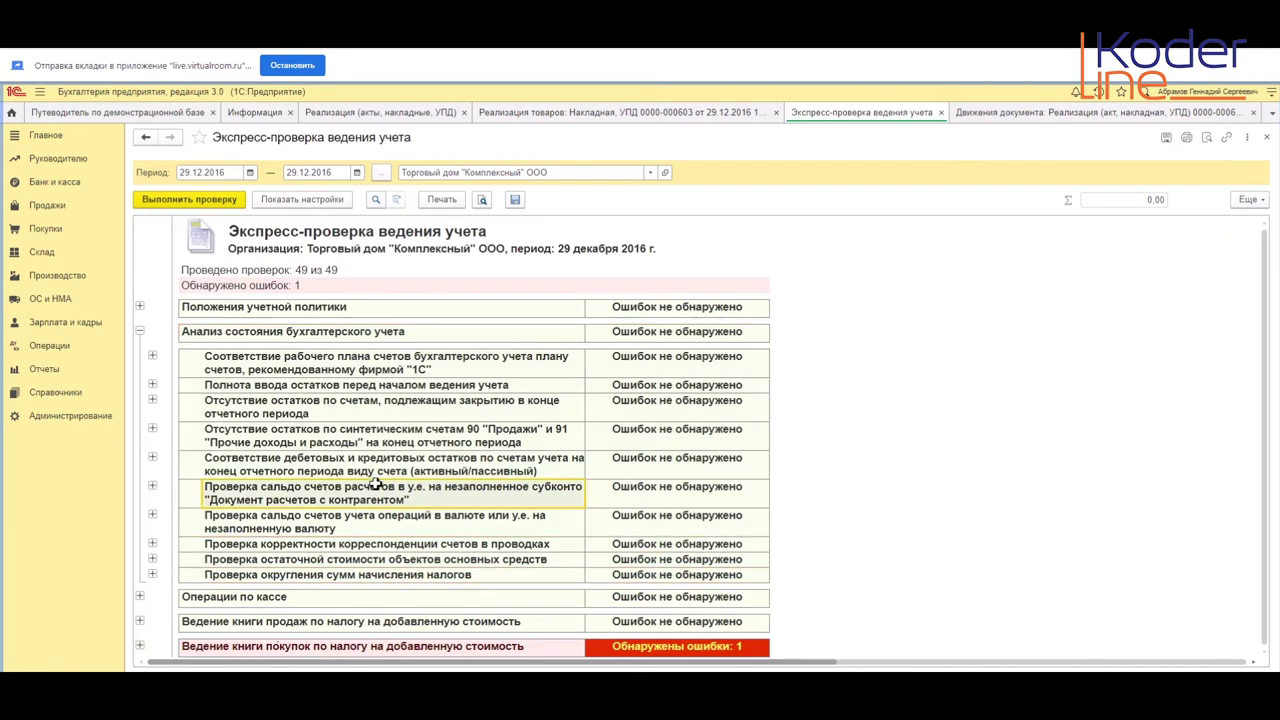
click(495, 578)
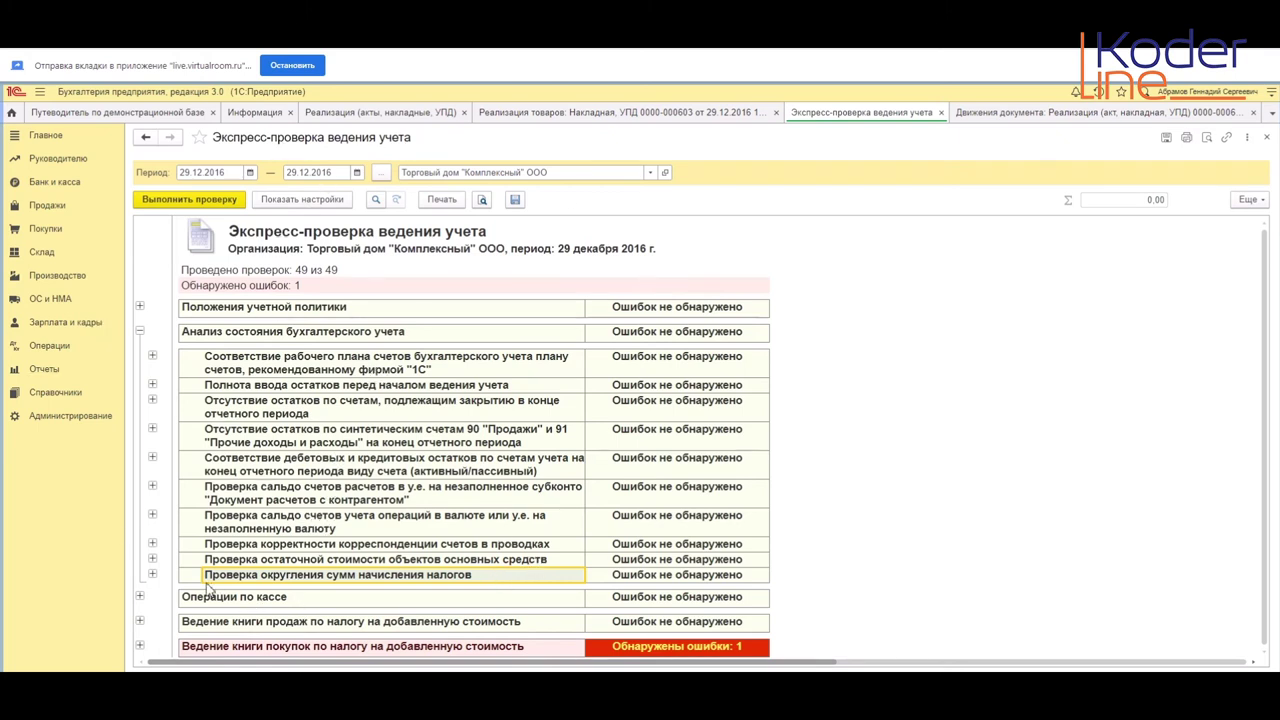
click(152, 574)
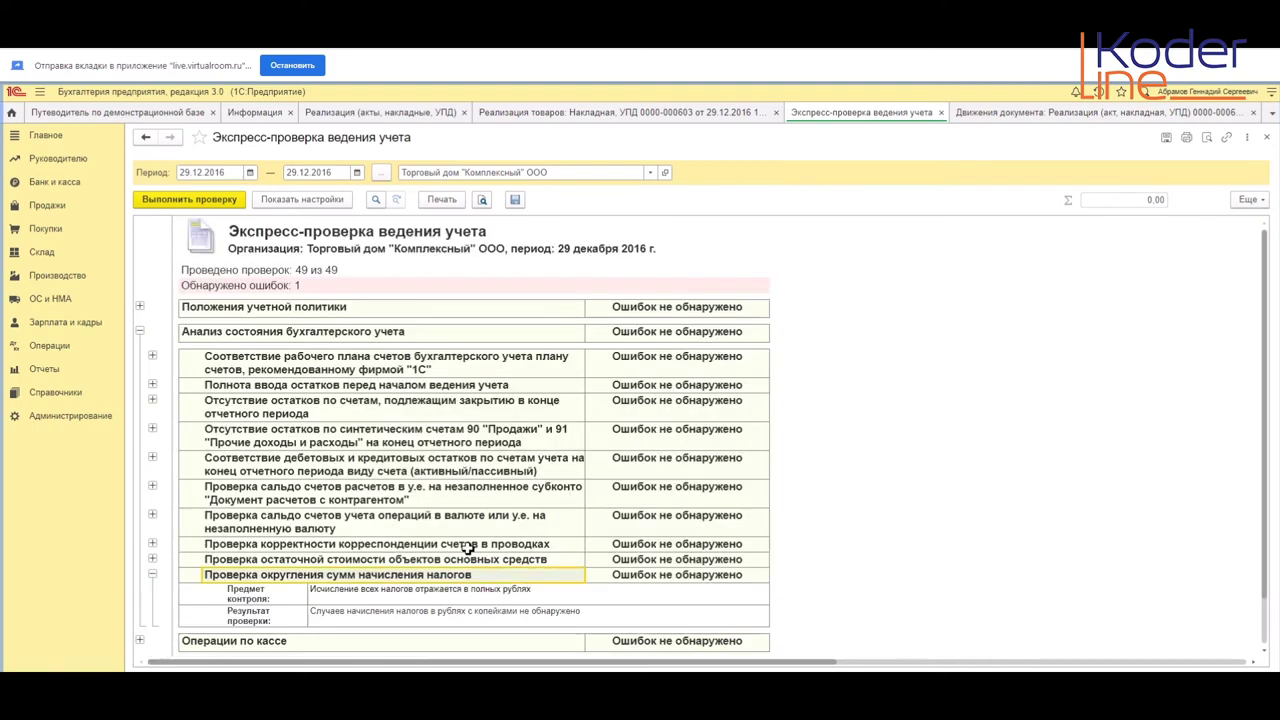
scroll(467, 548, down, 1)
click(491, 565)
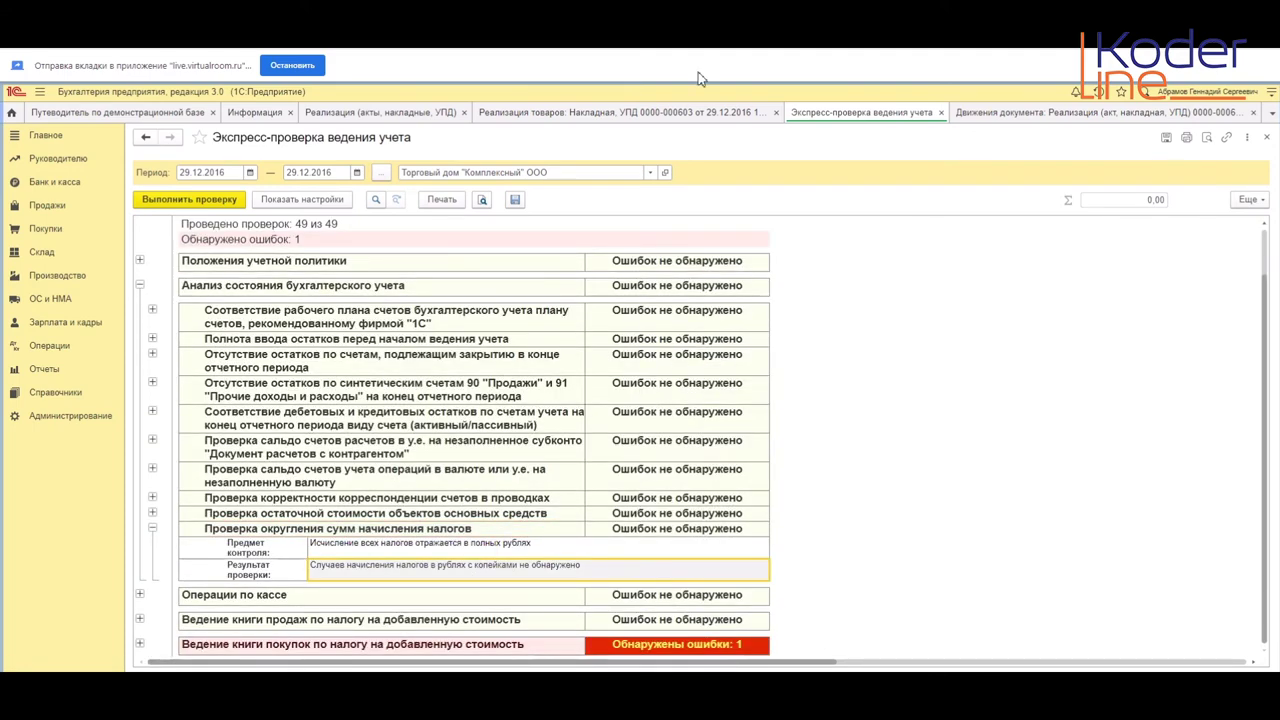
Step: Return to the sale document to review its item accounts, and start a new Комплектация номенклатуры document from the Склад section
click(668, 114)
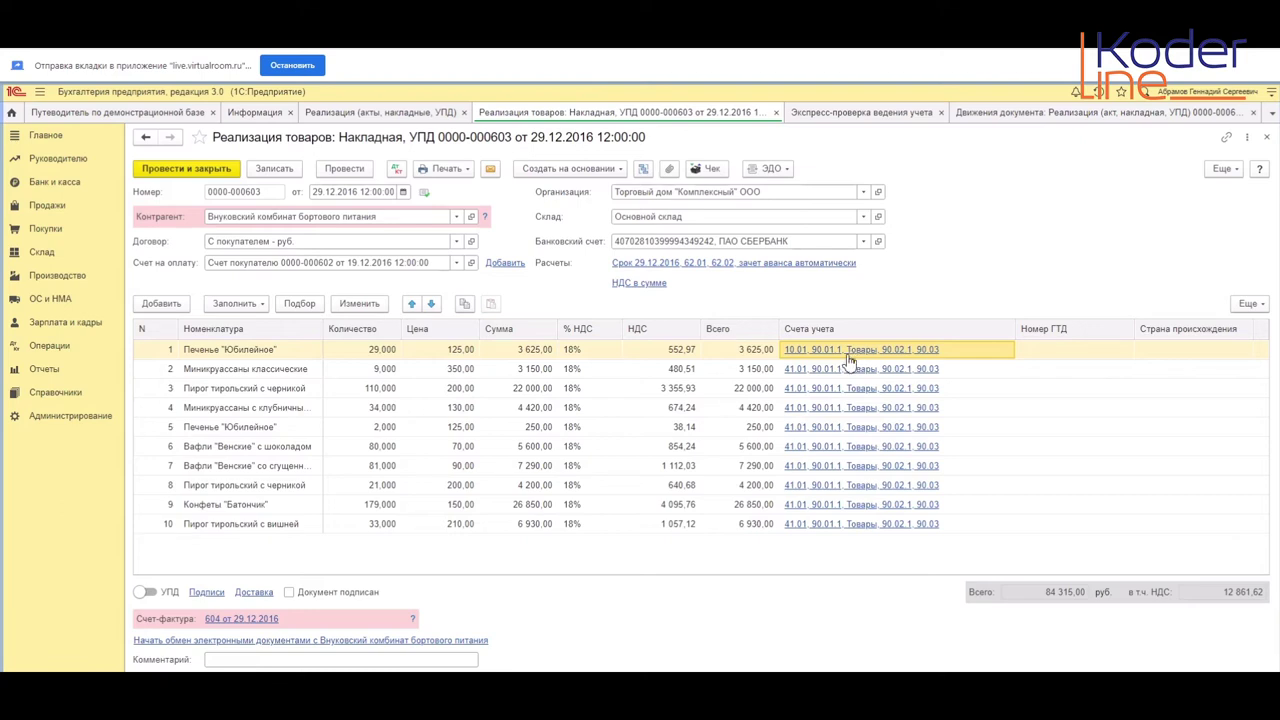
click(40, 255)
click(228, 206)
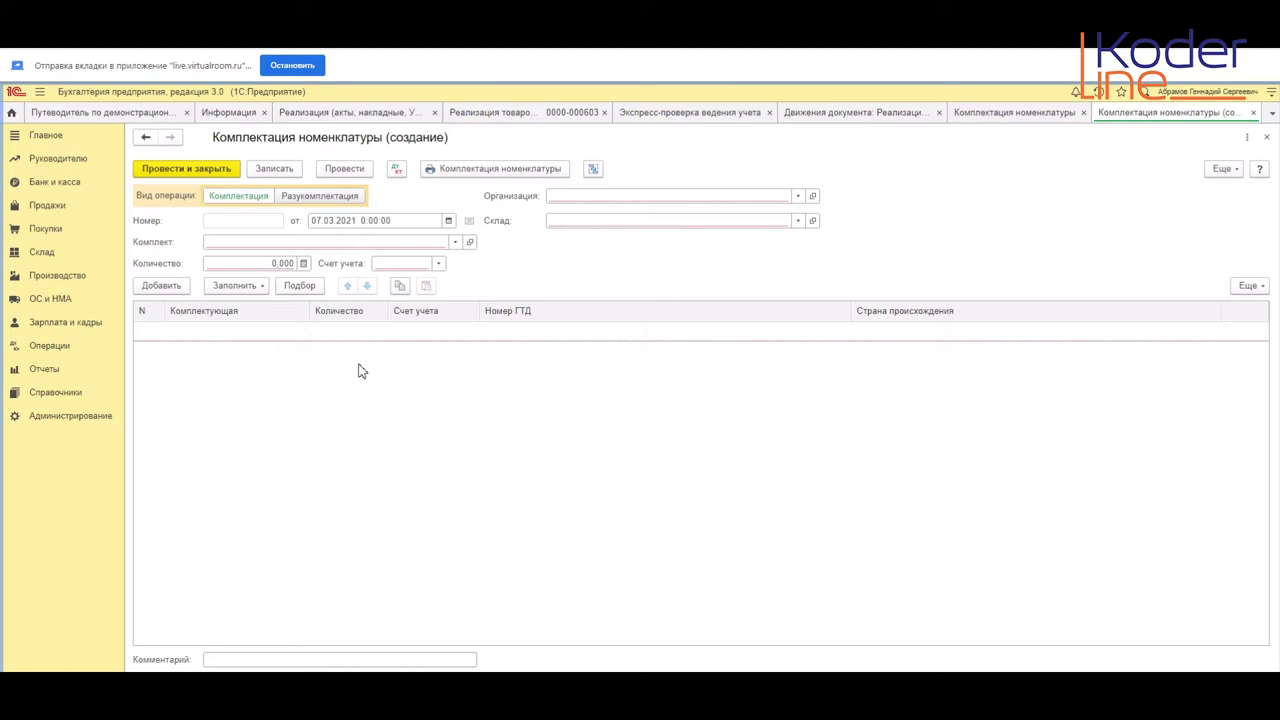
Step: Add Миникруассаны классические from the Печенье group as a component and set its Счет учета to 10.01
click(158, 291)
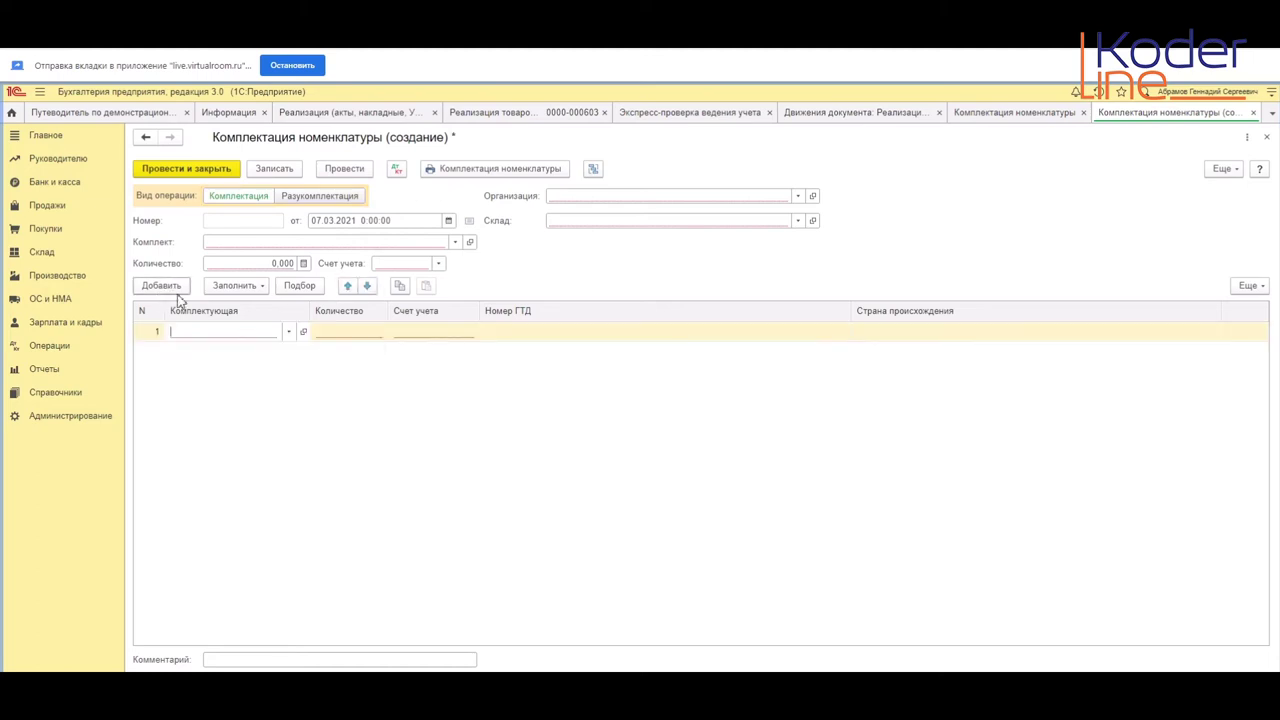
click(289, 332)
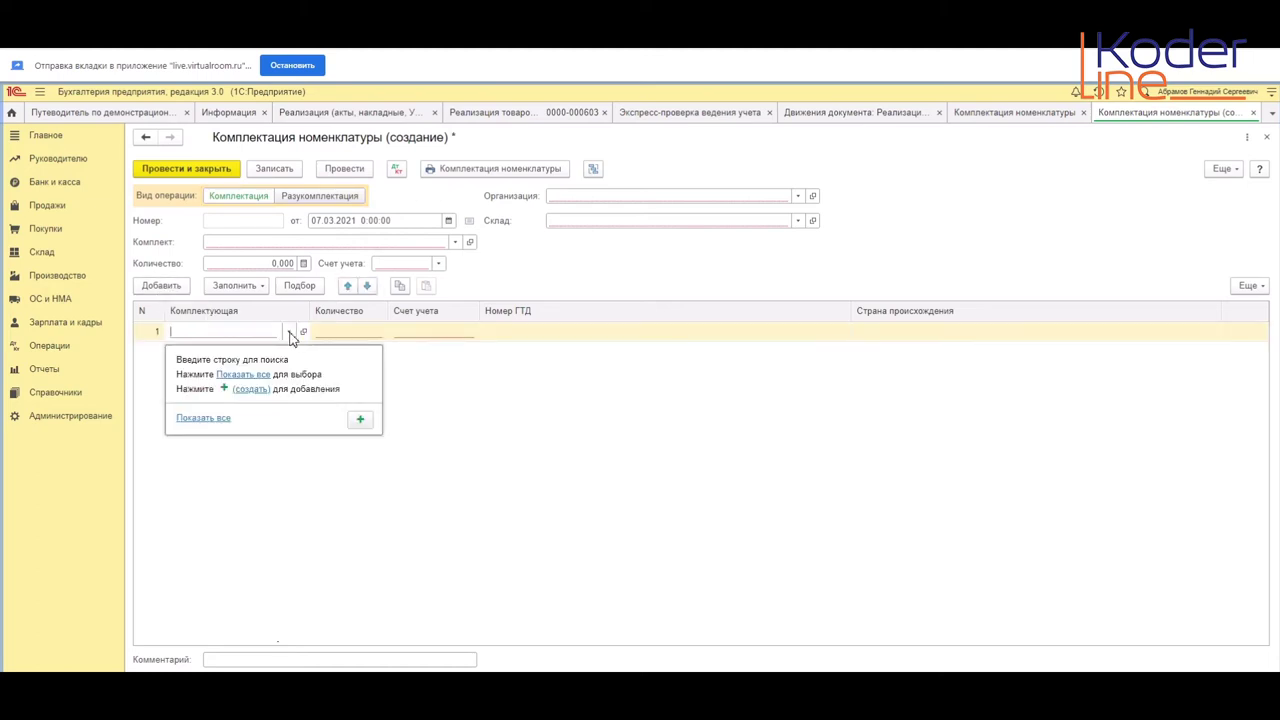
click(244, 375)
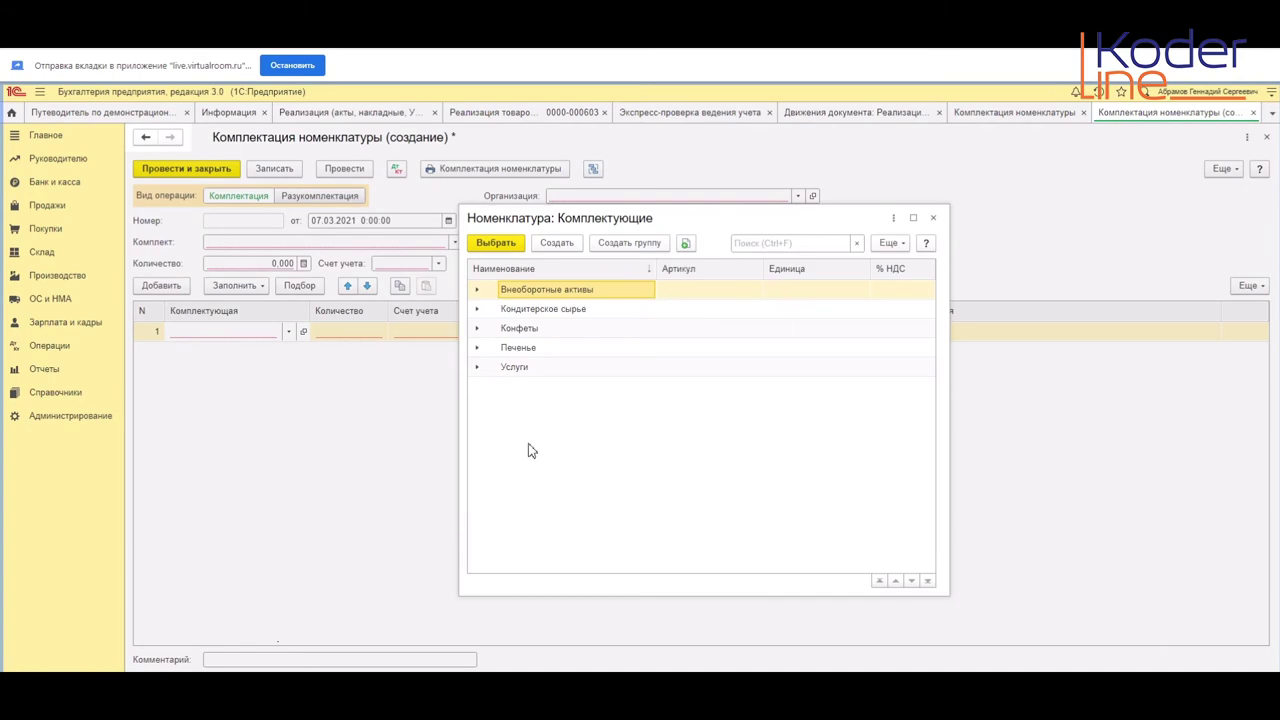
double_click(480, 347)
double_click(565, 352)
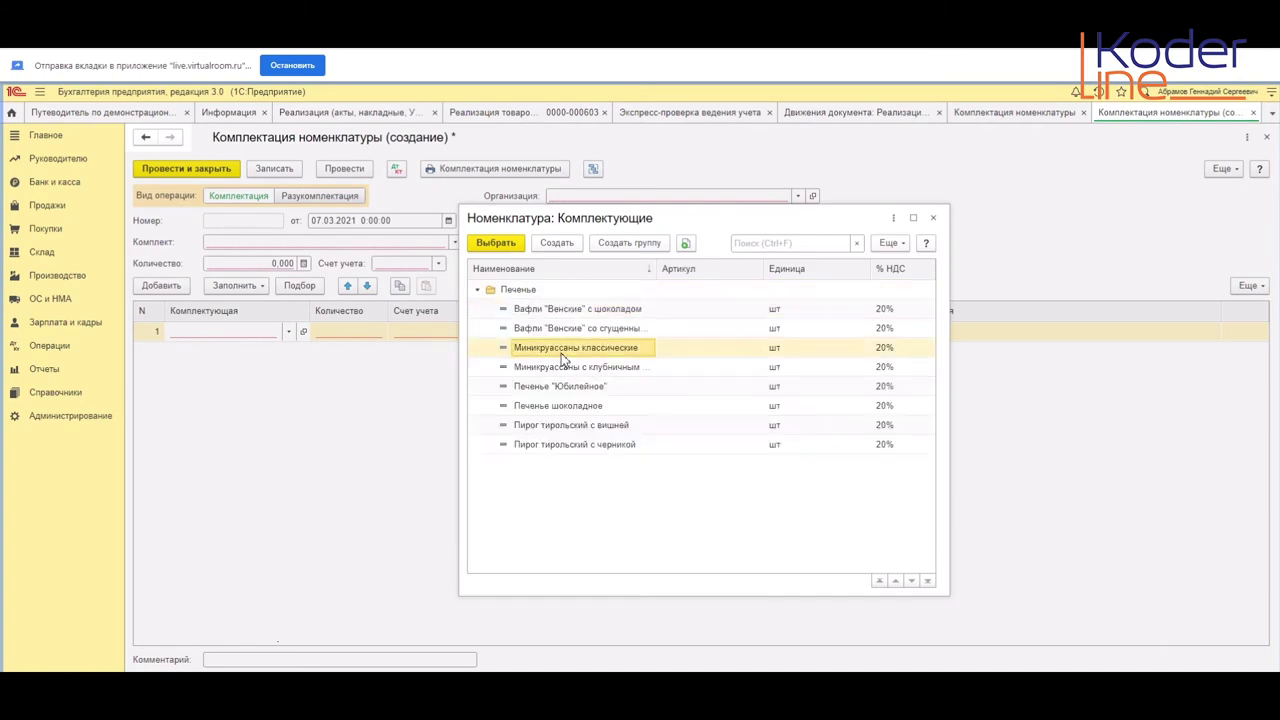
click(412, 334)
click(415, 335)
text(10.01)
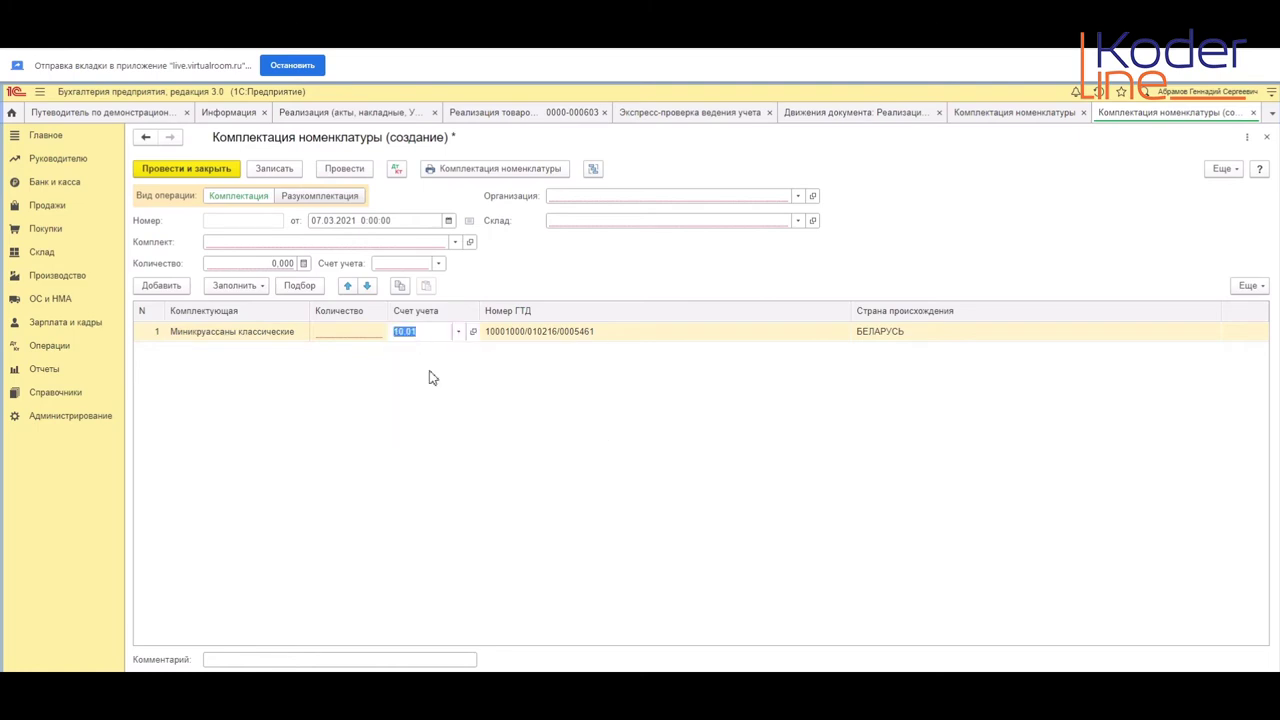
key(Return)
Step: Set Счет учета for the kit itself to 41.01, leaving the Комплект field empty
click(338, 241)
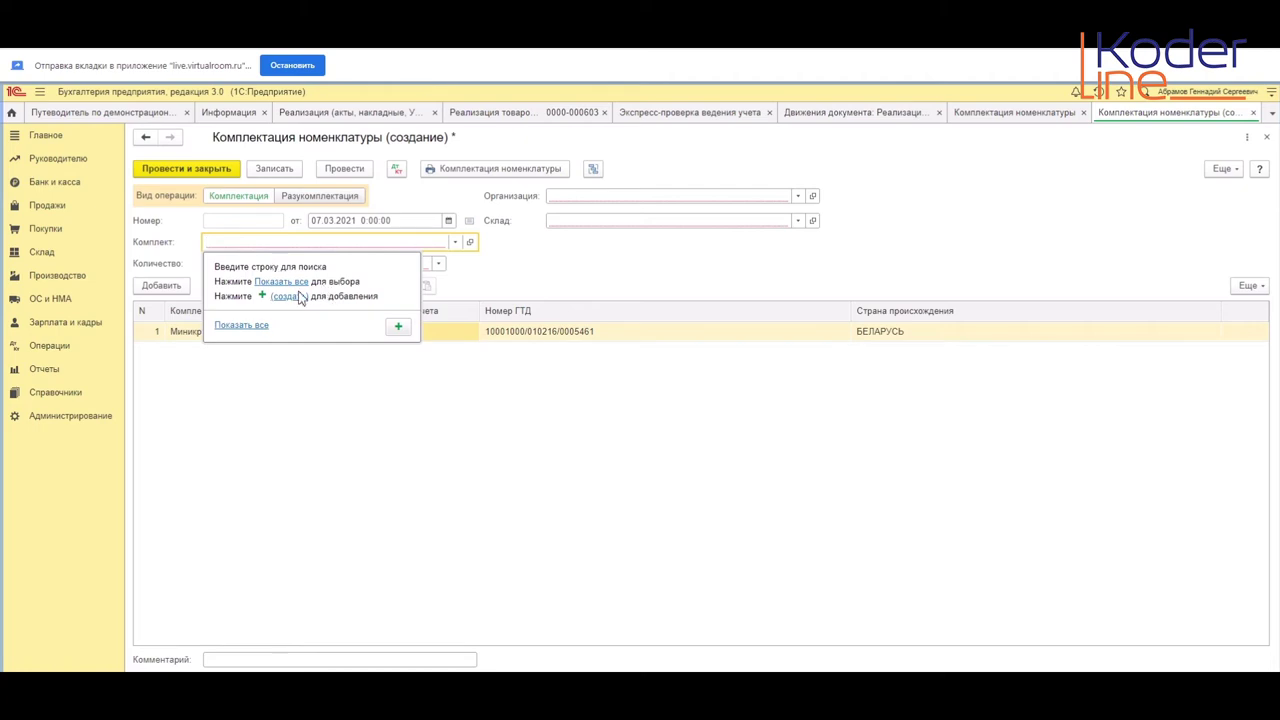
key(Escape)
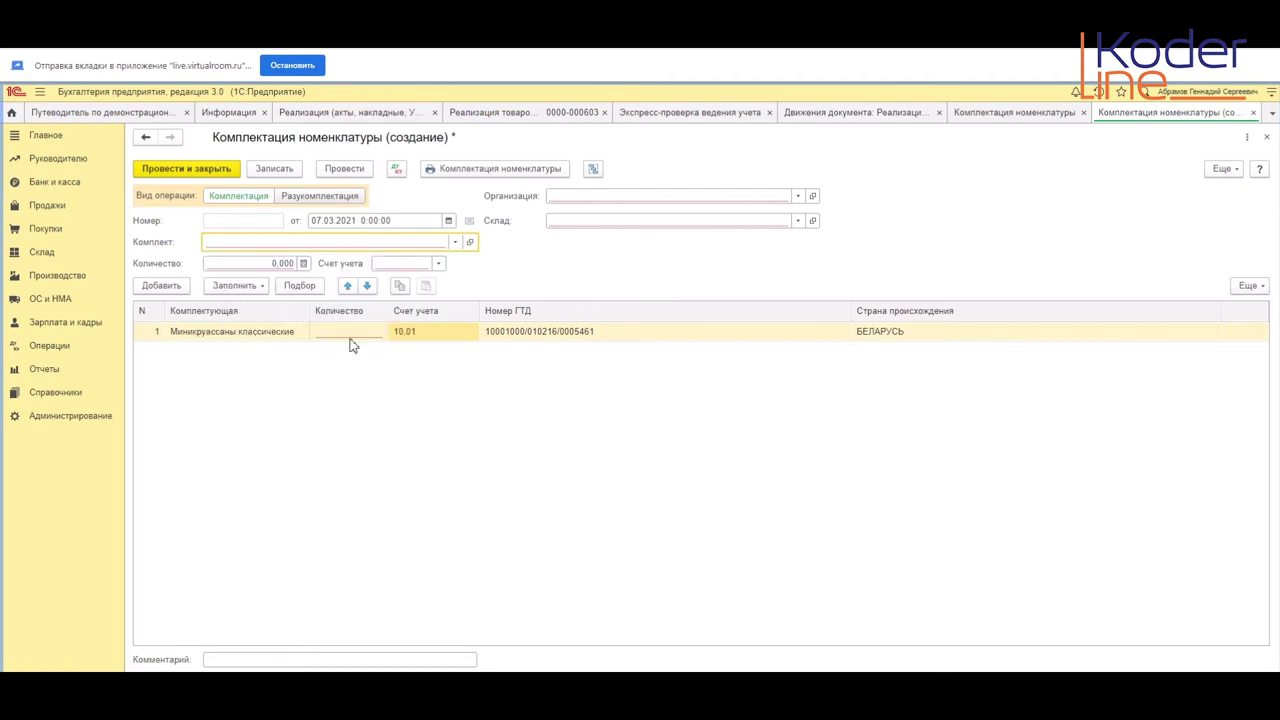
click(405, 266)
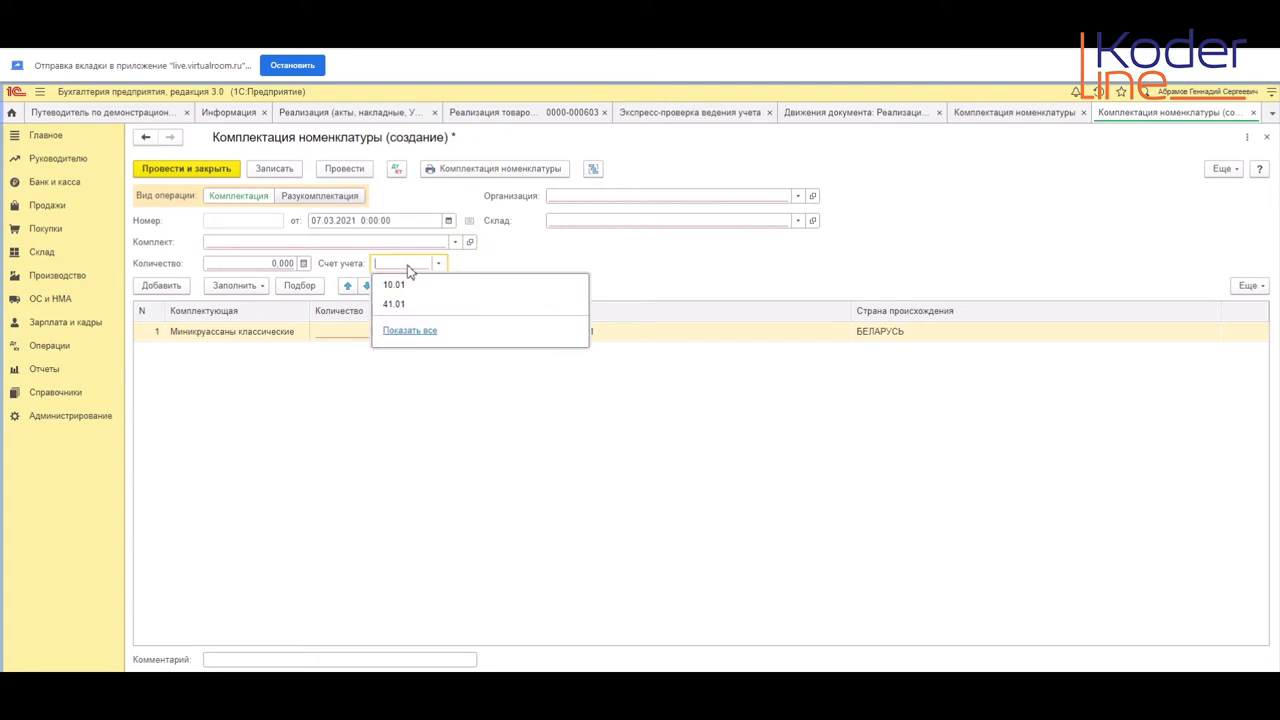
click(398, 305)
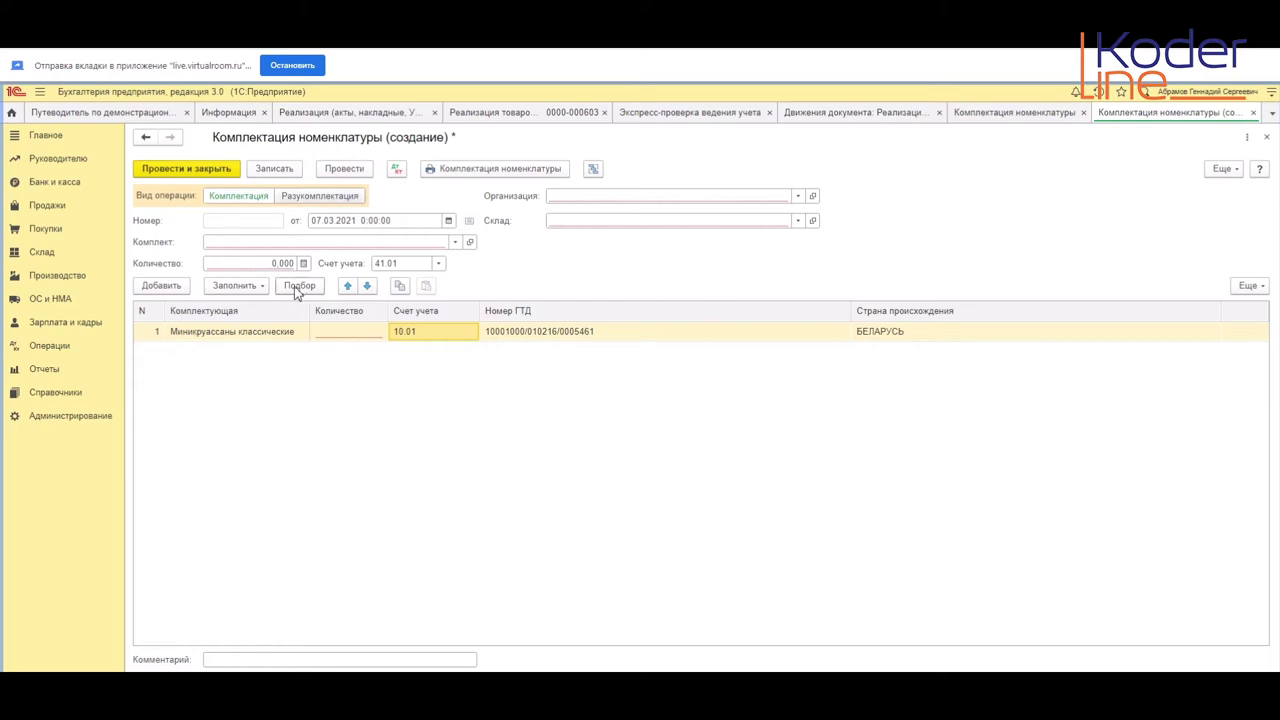
click(206, 338)
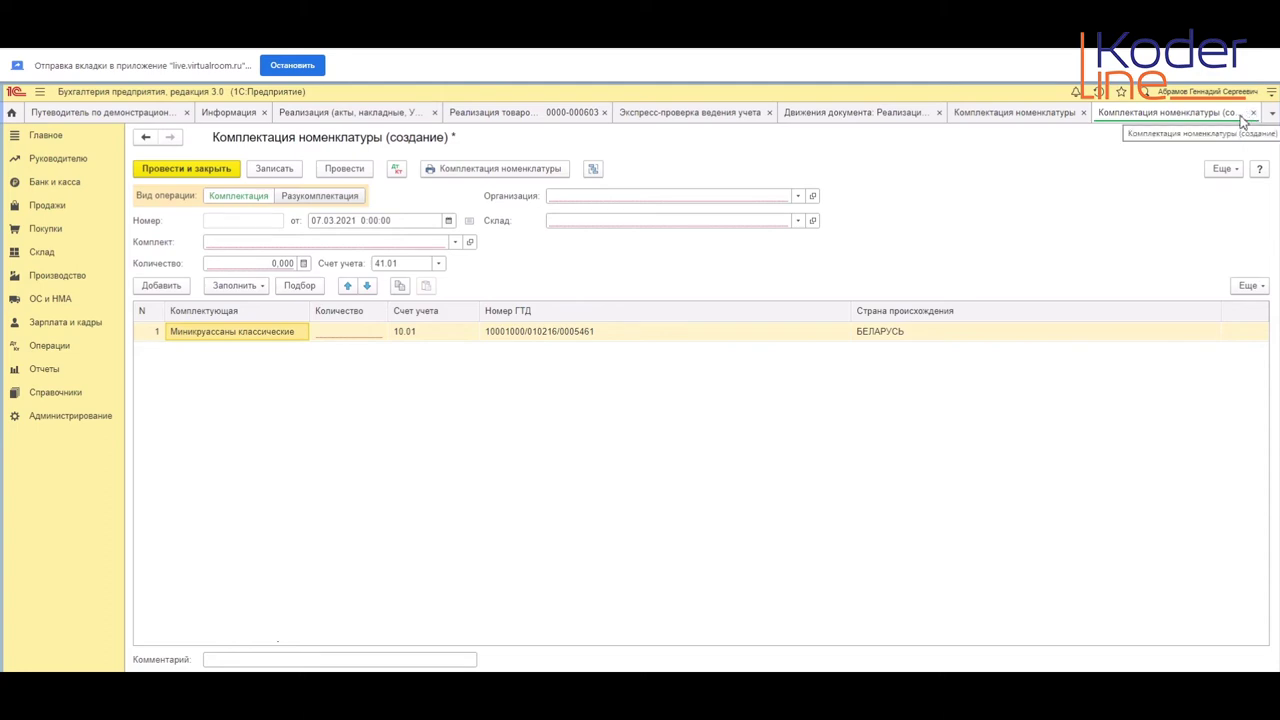
Step: Close the new Комплектация номенклатуры document without saving it
click(1253, 112)
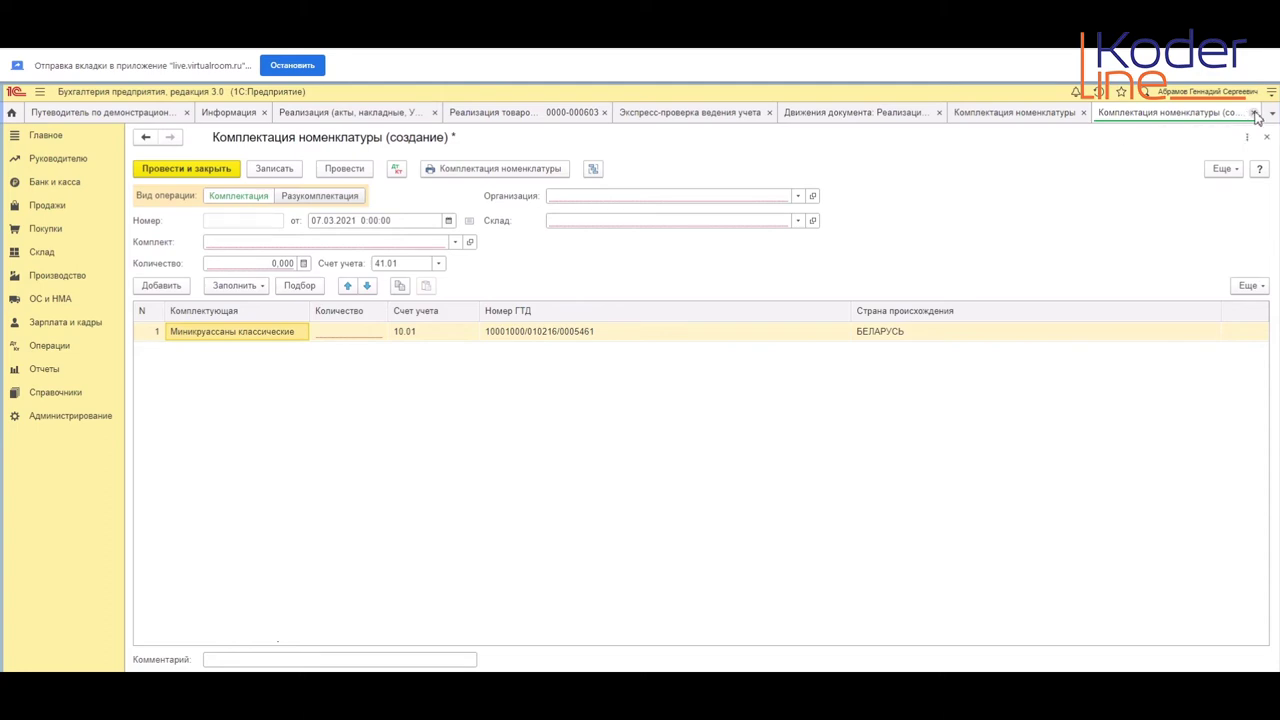
click(744, 410)
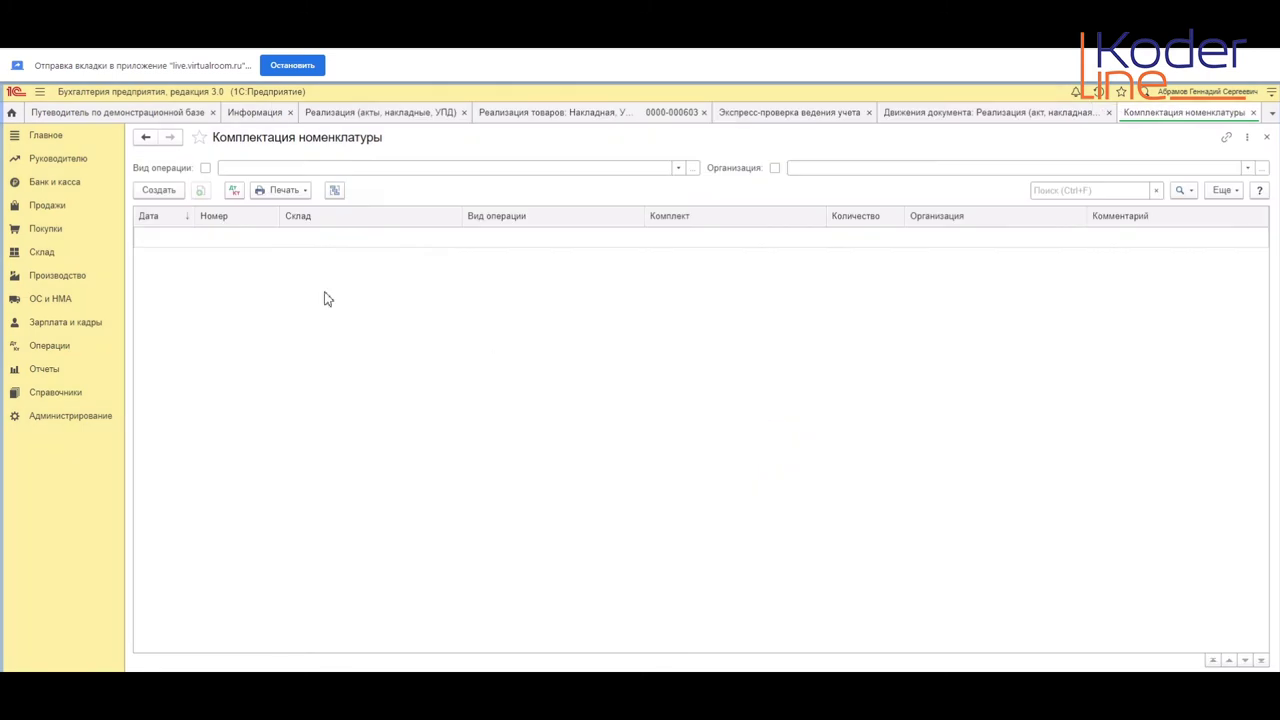
Step: Open the 01.03.2021 Перемещение товаров document from the Склад section and review the sender and recipient accounts of Барбарис
click(42, 252)
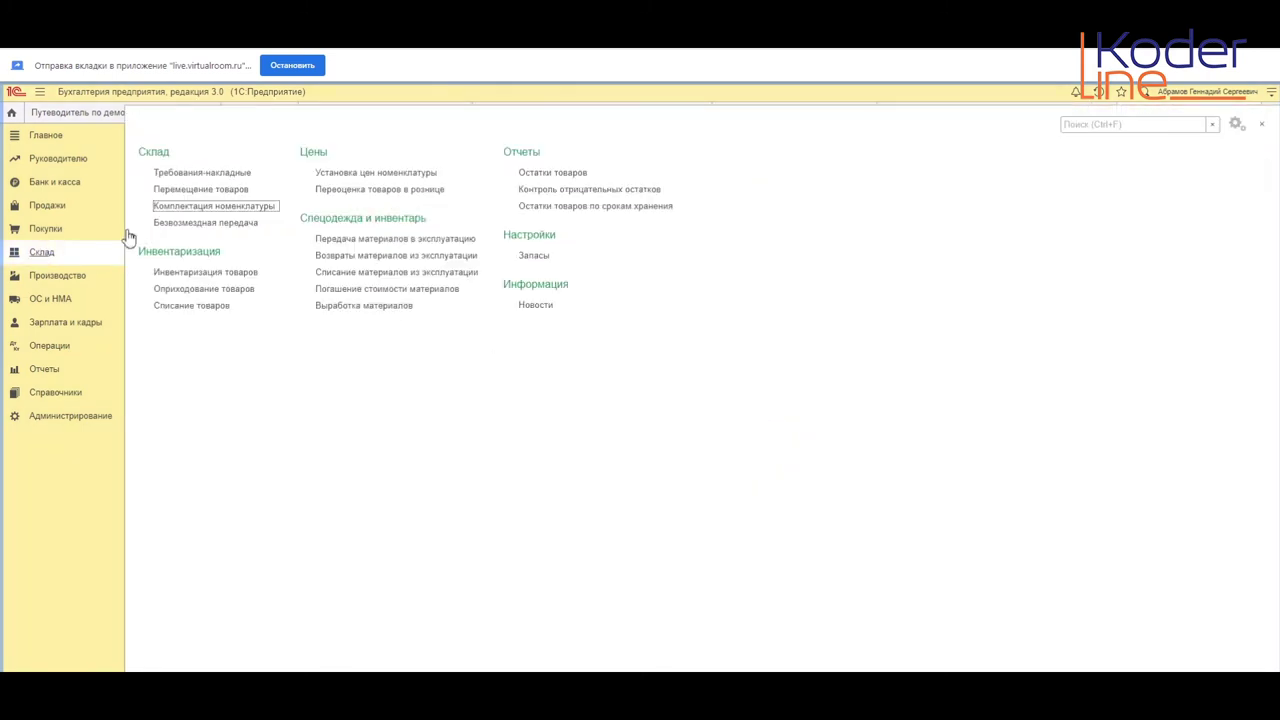
click(192, 190)
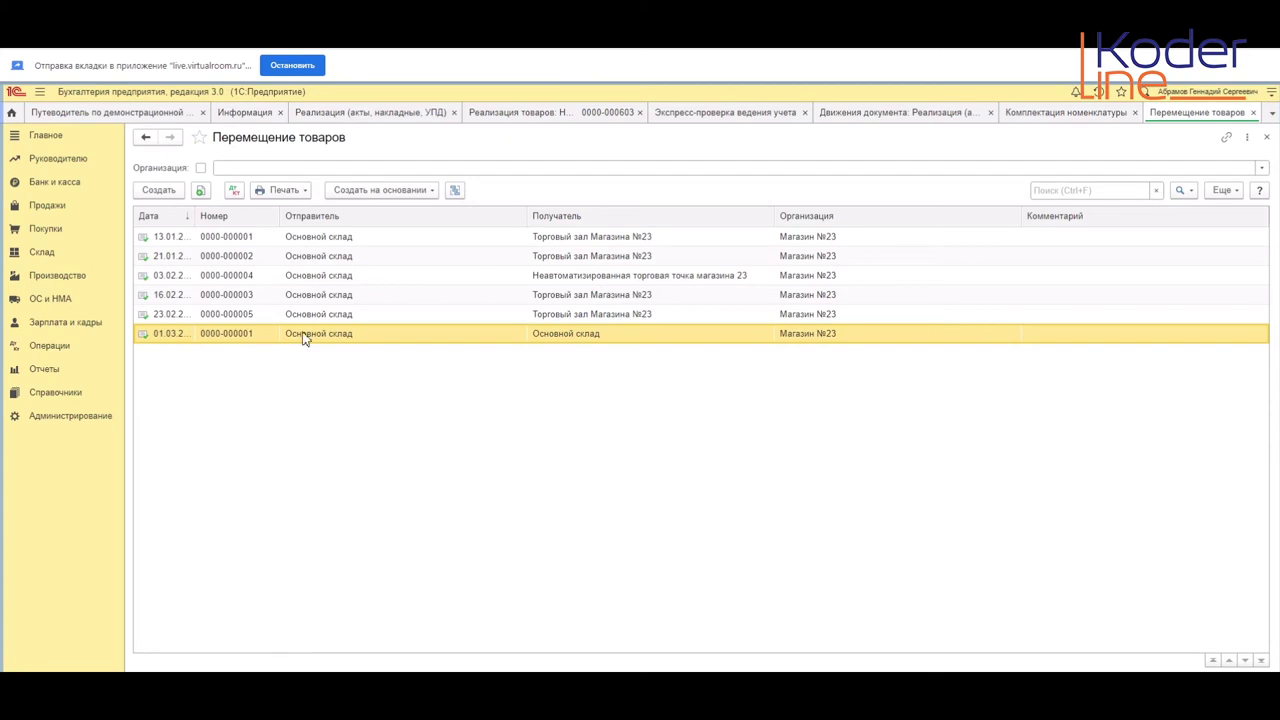
key(Return)
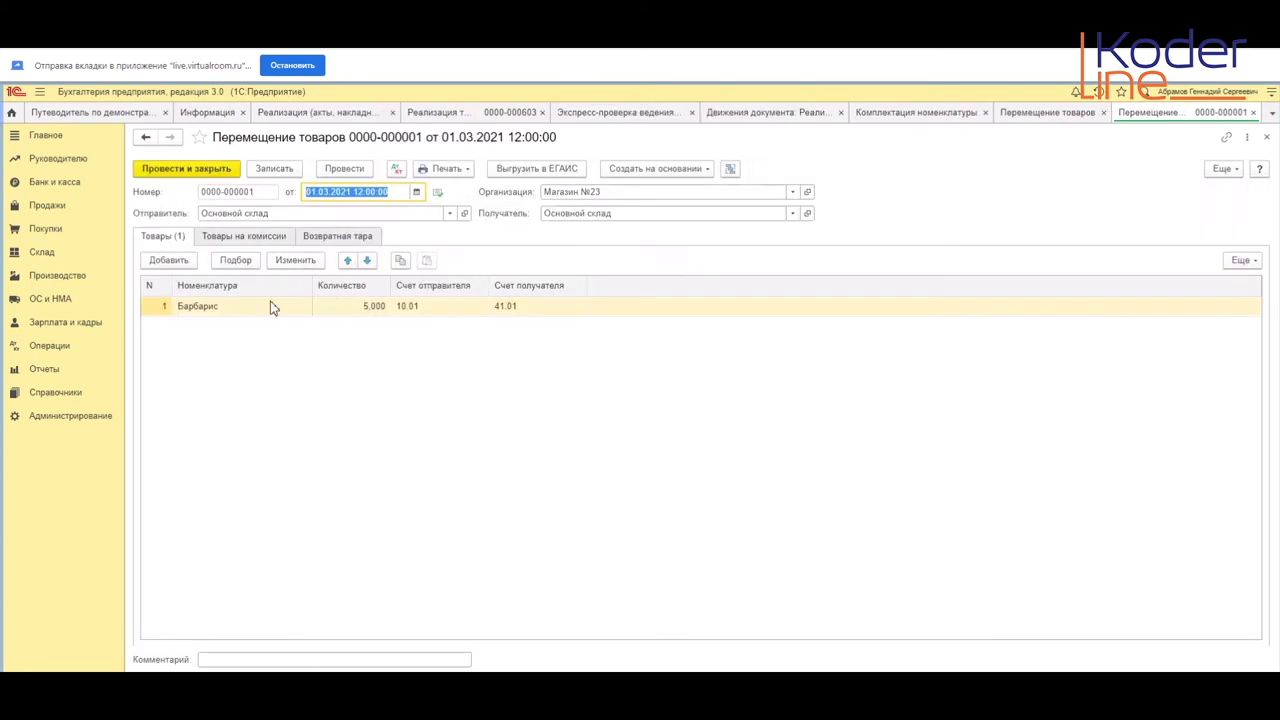
click(240, 313)
click(480, 312)
click(543, 312)
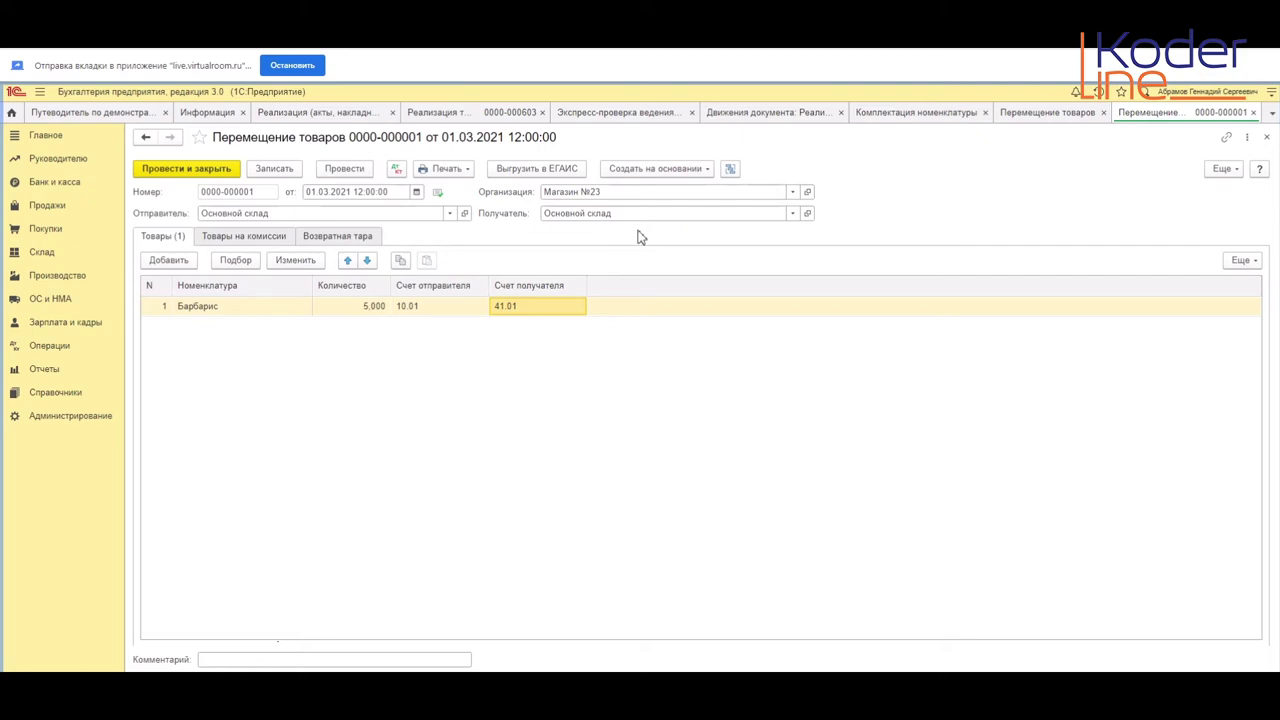
Step: Examine the debit and credit accounts in the transfer document's postings, and close the postings, the document and the transfers list
click(403, 170)
click(260, 281)
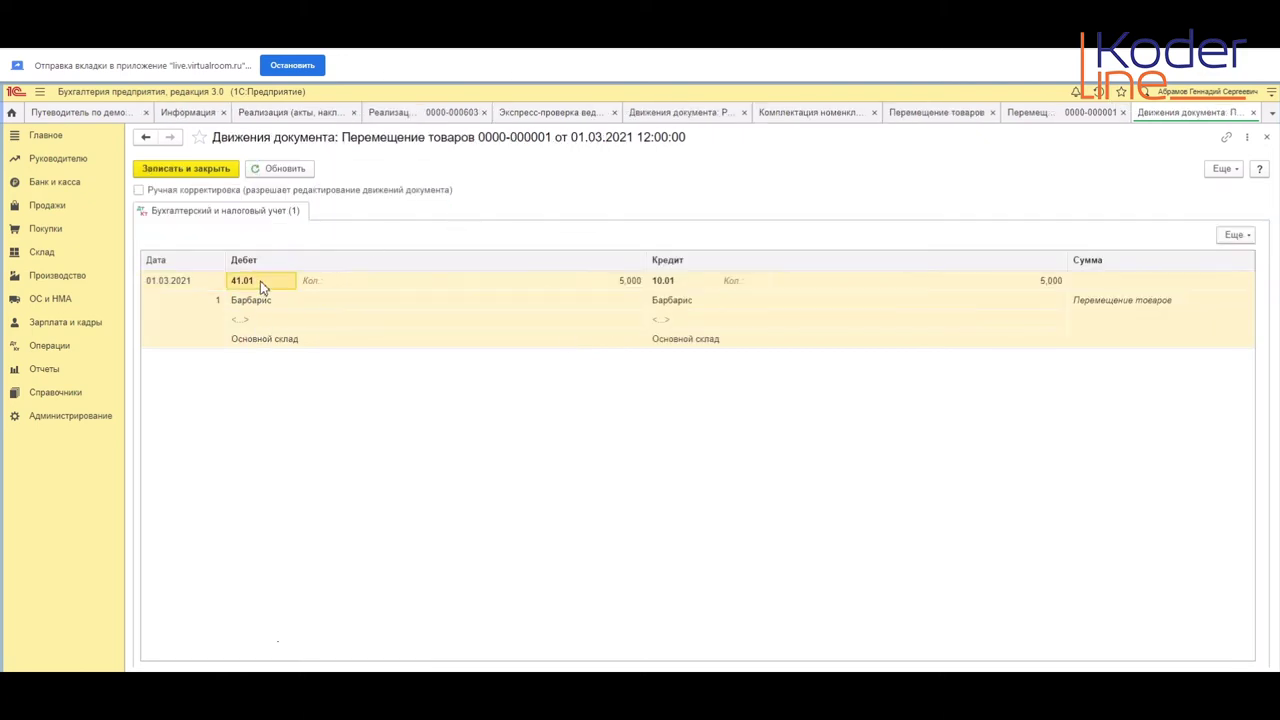
click(697, 281)
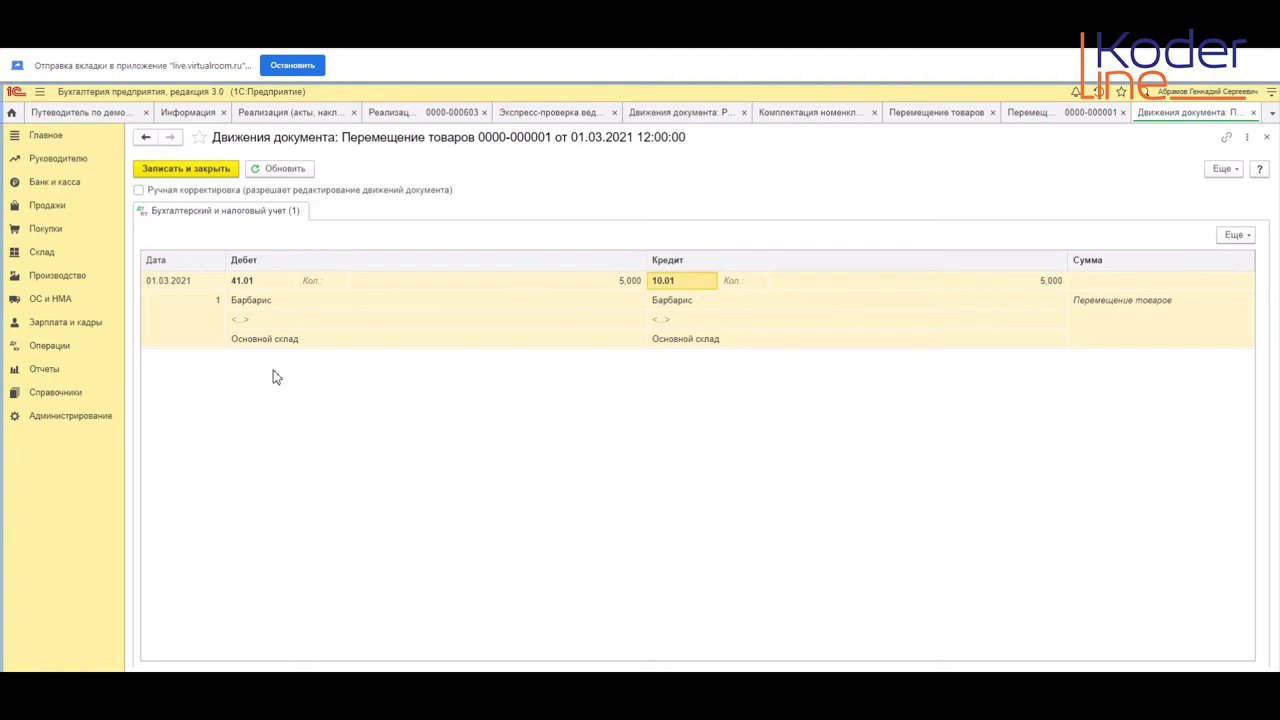
click(248, 281)
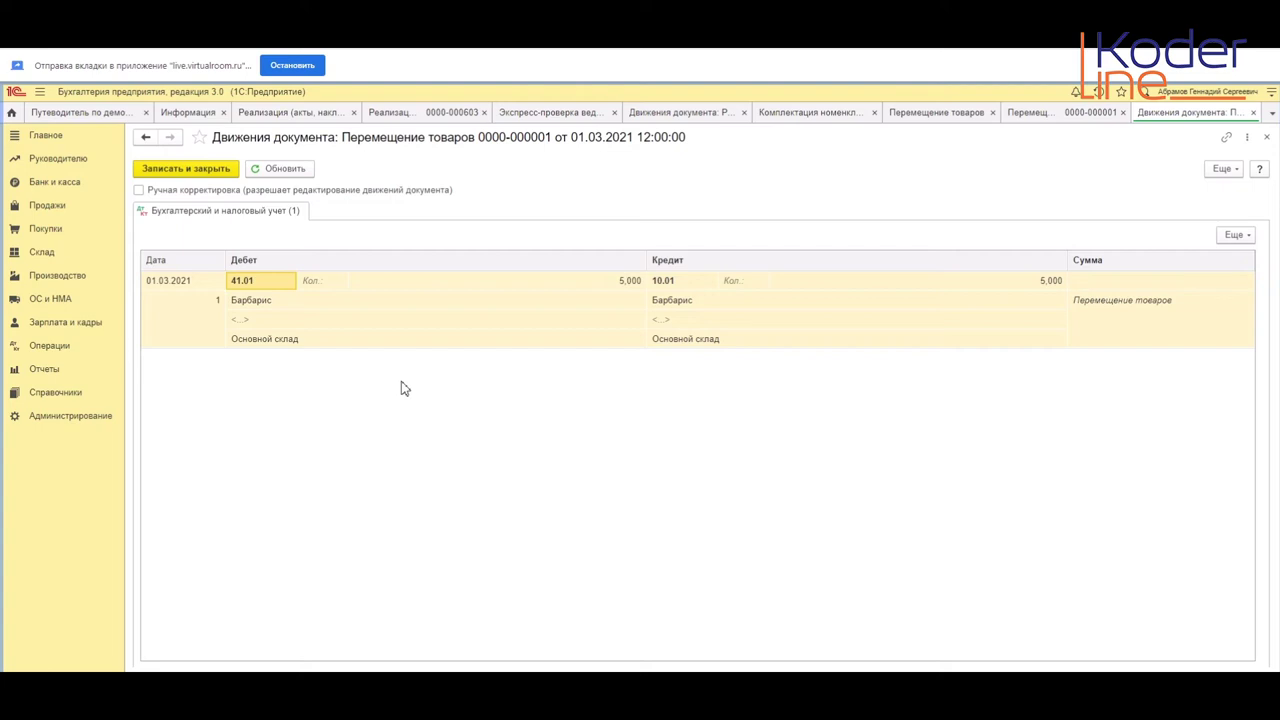
click(1253, 112)
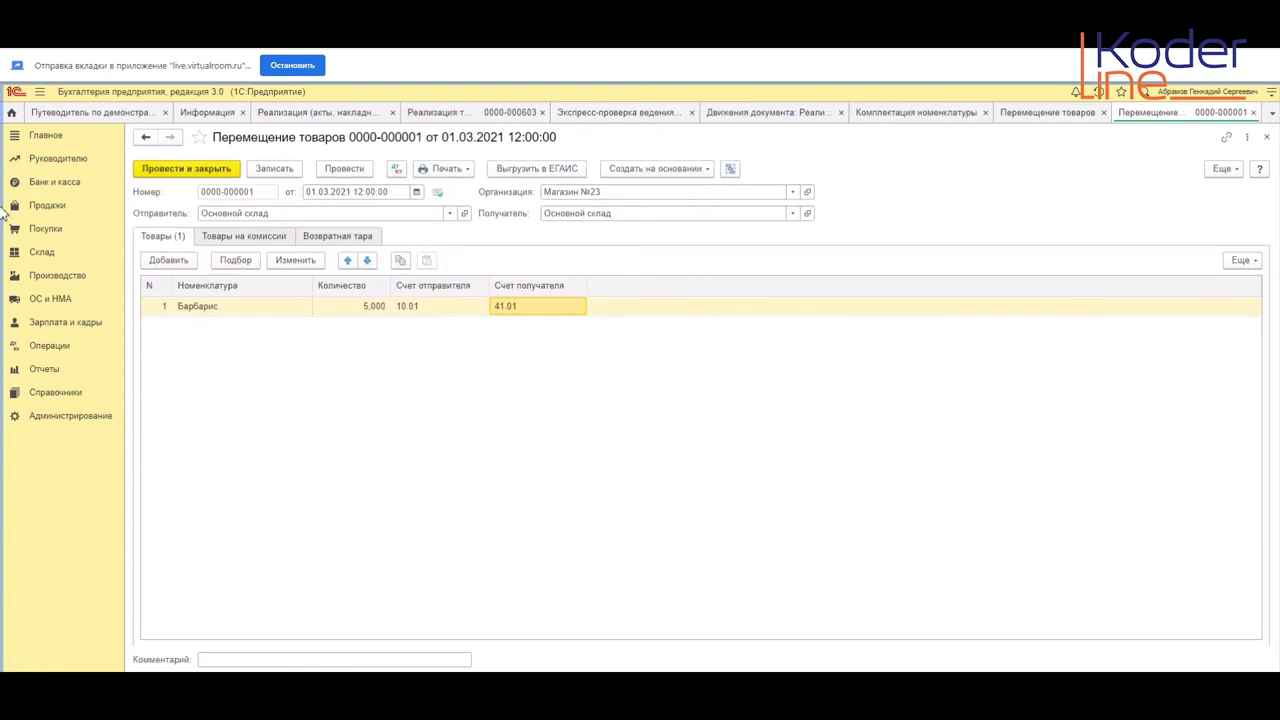
click(1253, 112)
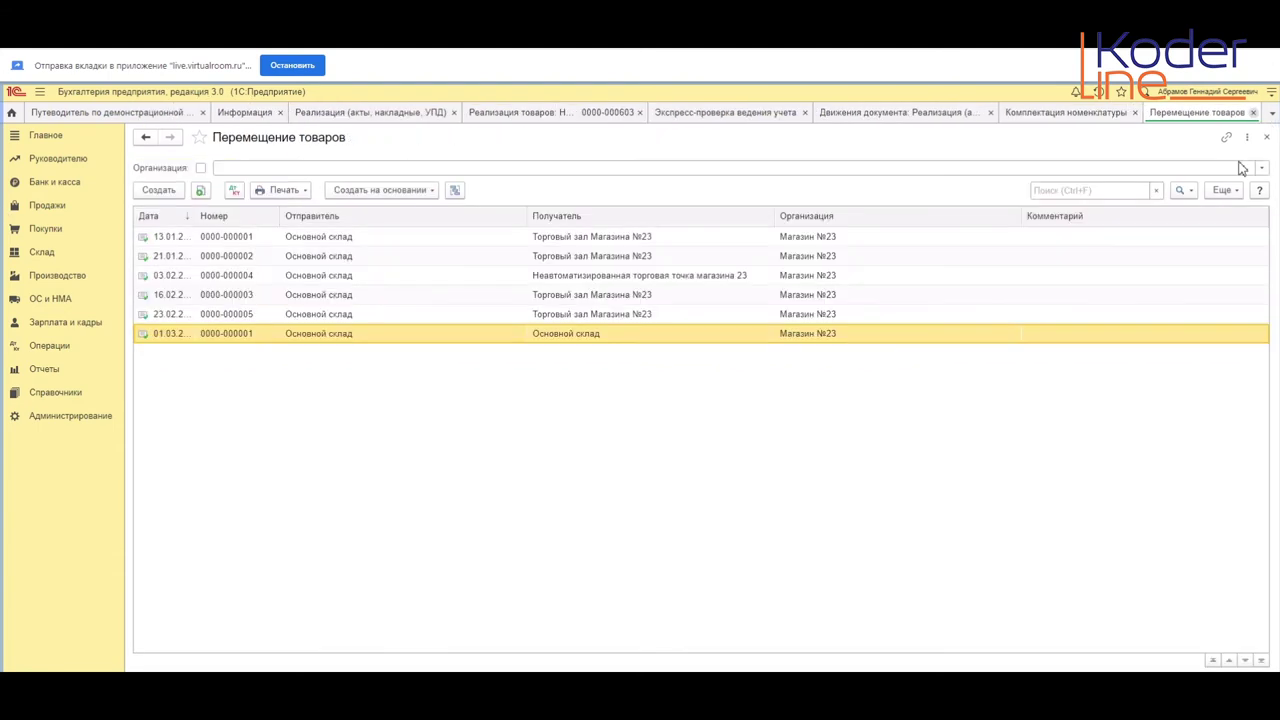
click(1253, 112)
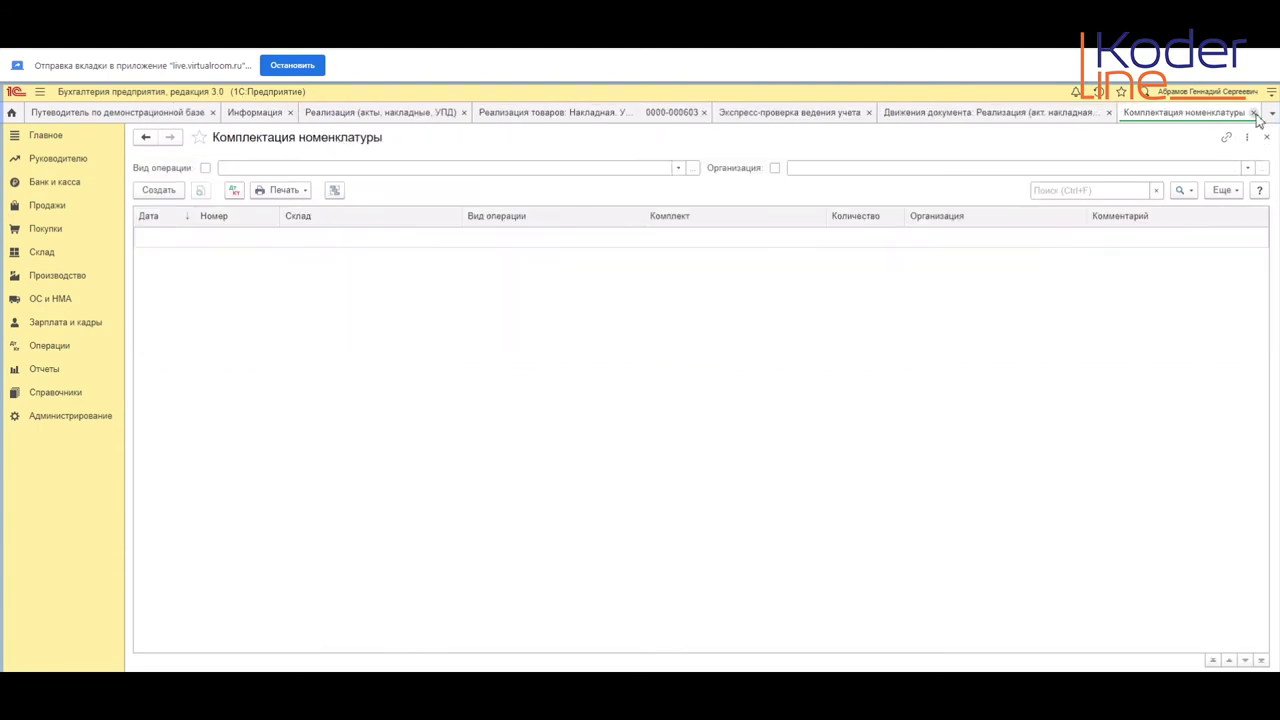
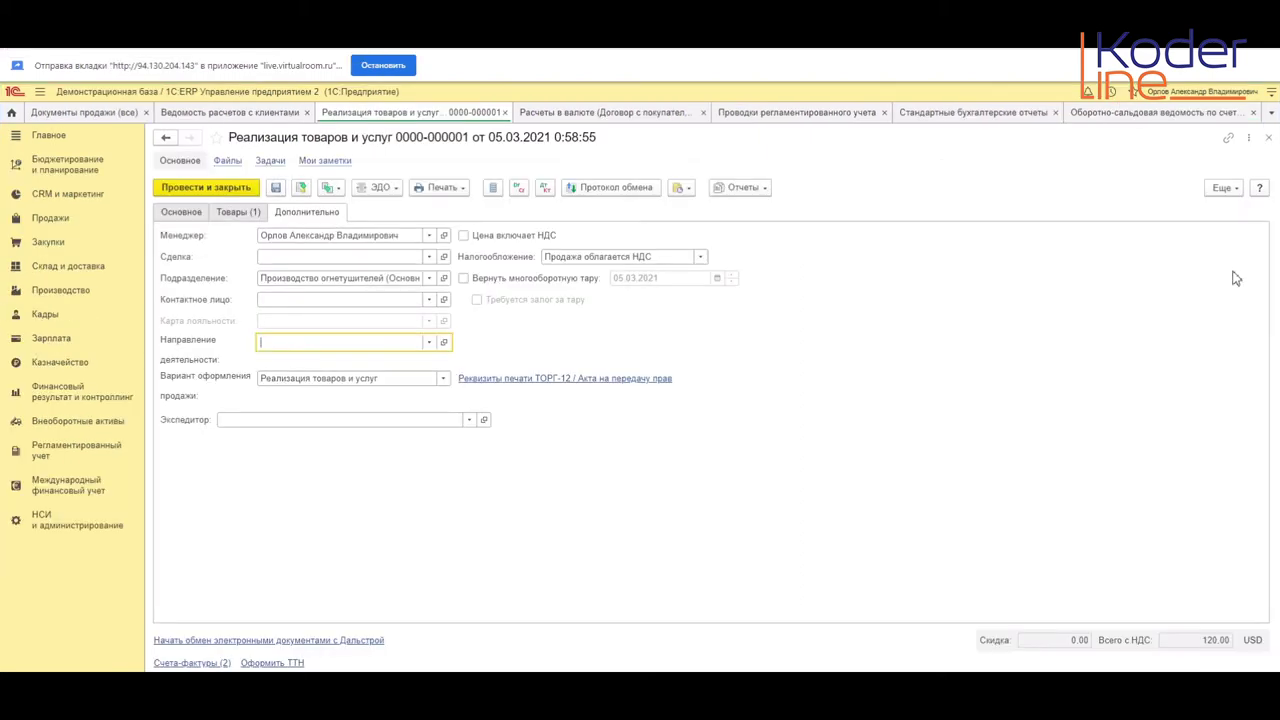
Step: Close the sale document in 1C:ERP, and restart the webinar's screen sharing with the 1C:ERP Управление предприятием 2 browser tab
click(506, 112)
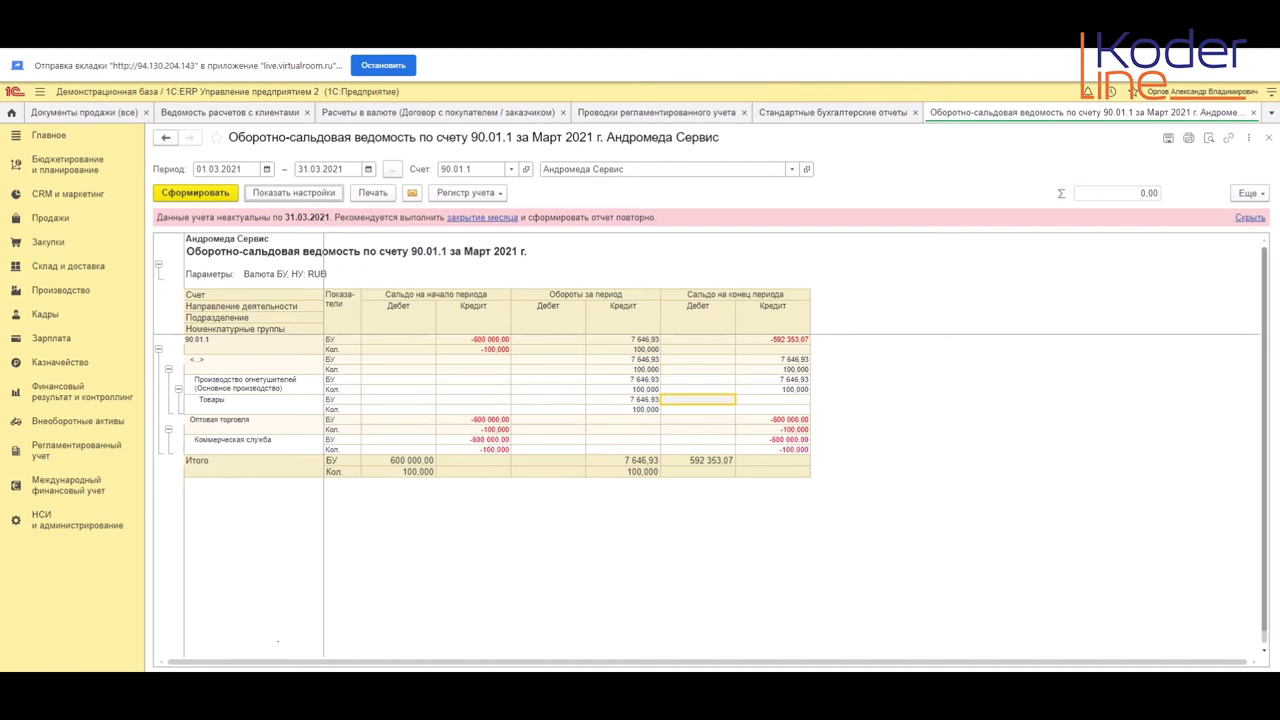
key(ctrl+Tab)
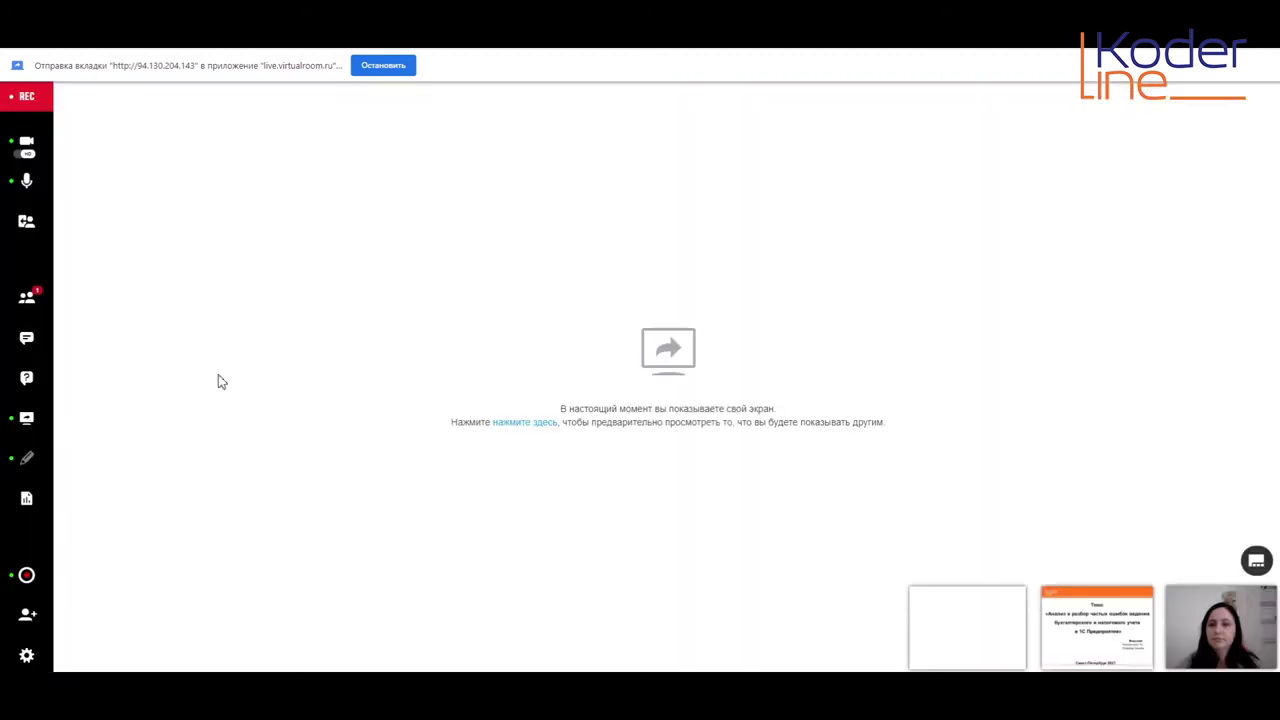
click(28, 420)
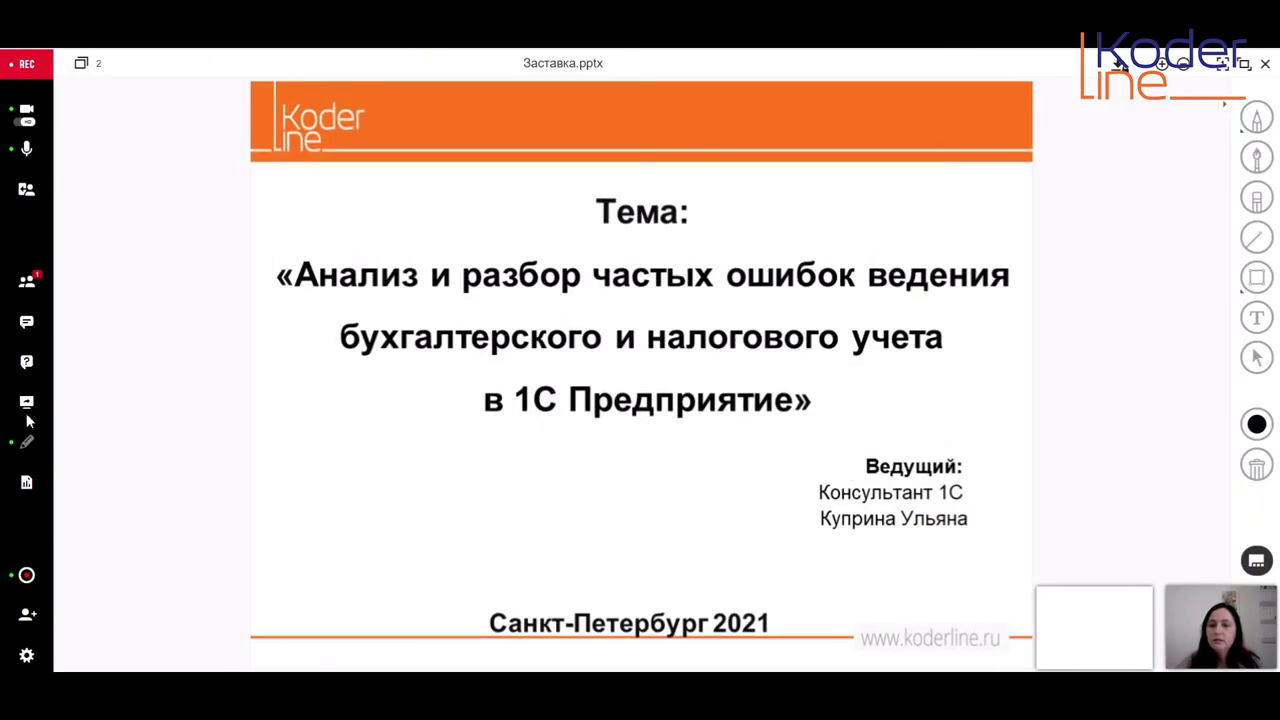
click(29, 406)
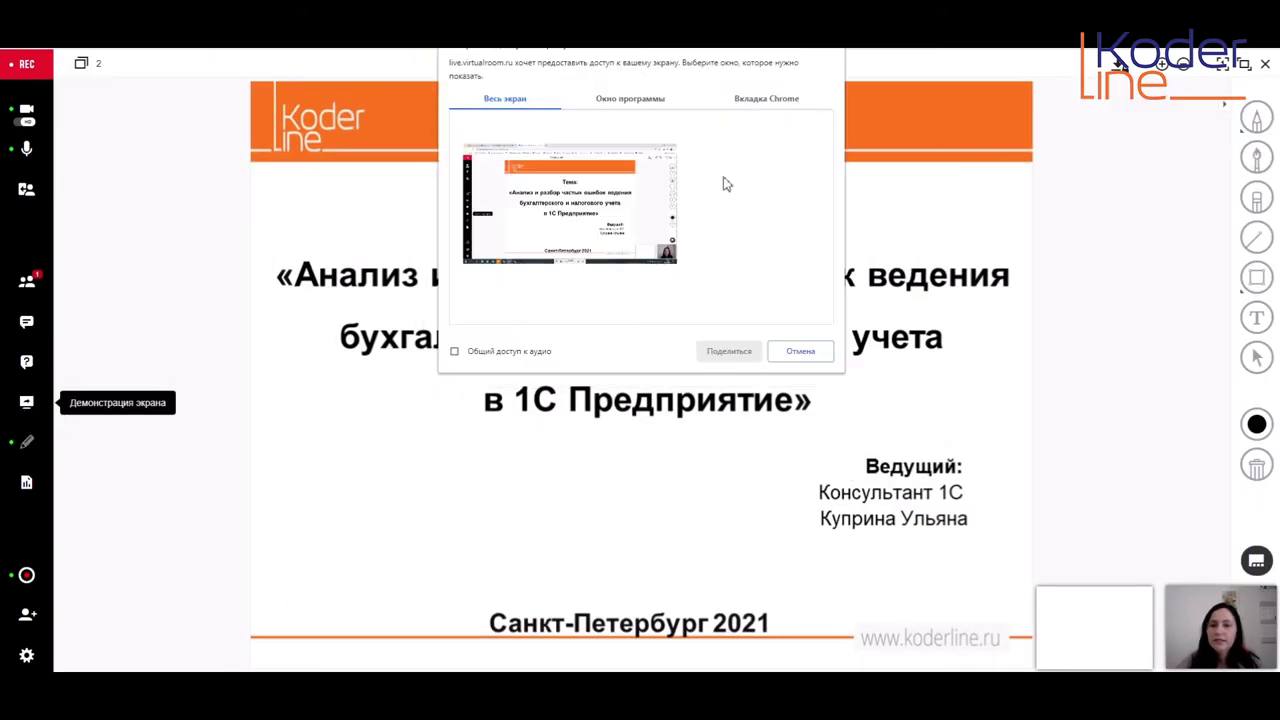
click(757, 98)
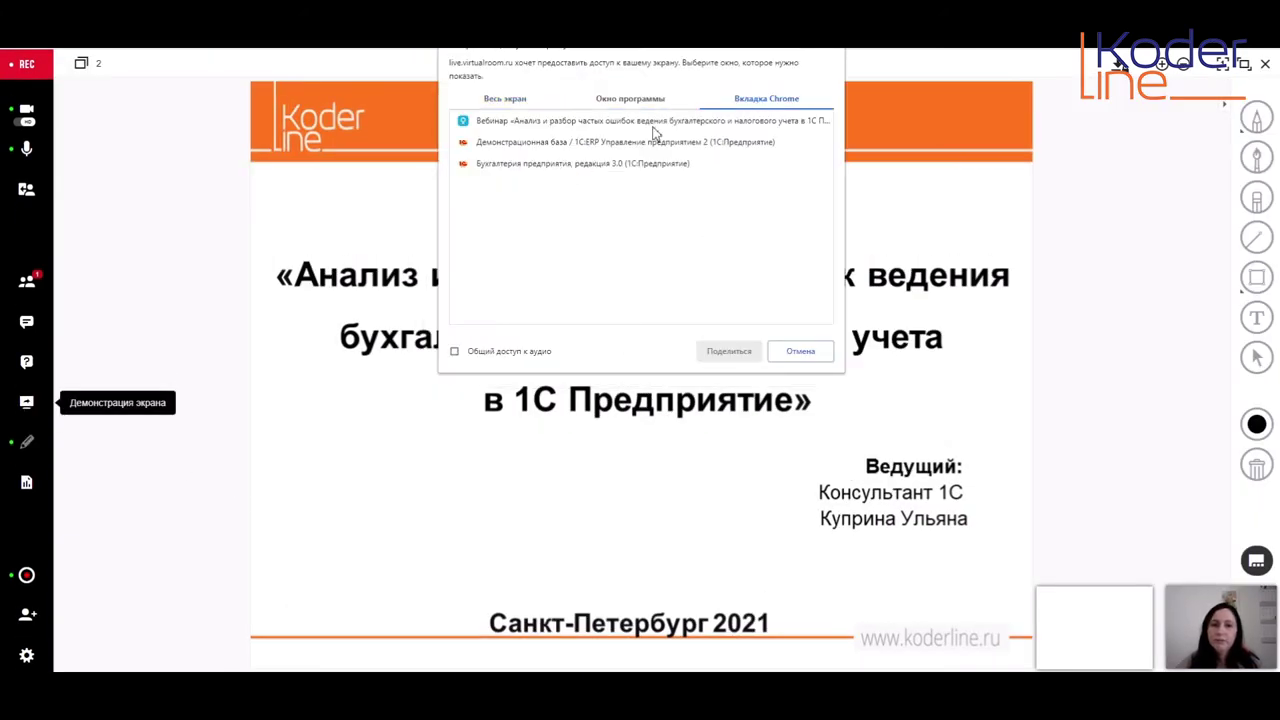
click(525, 148)
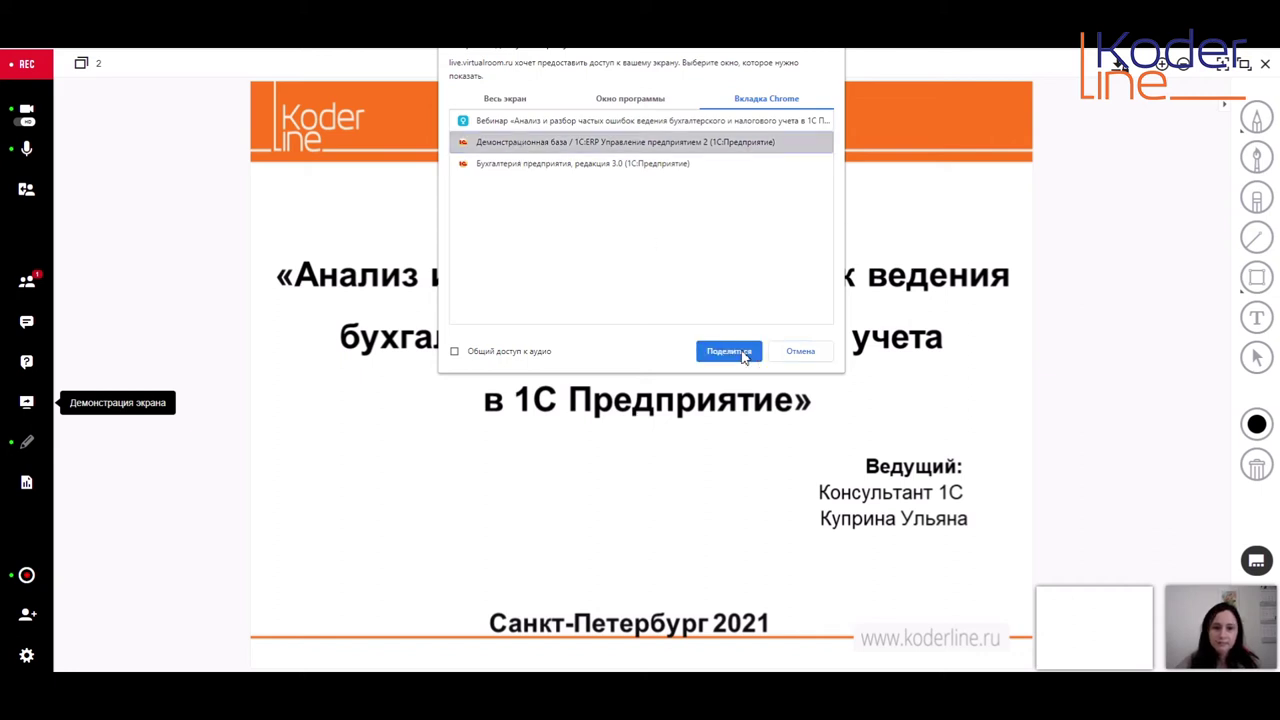
click(738, 351)
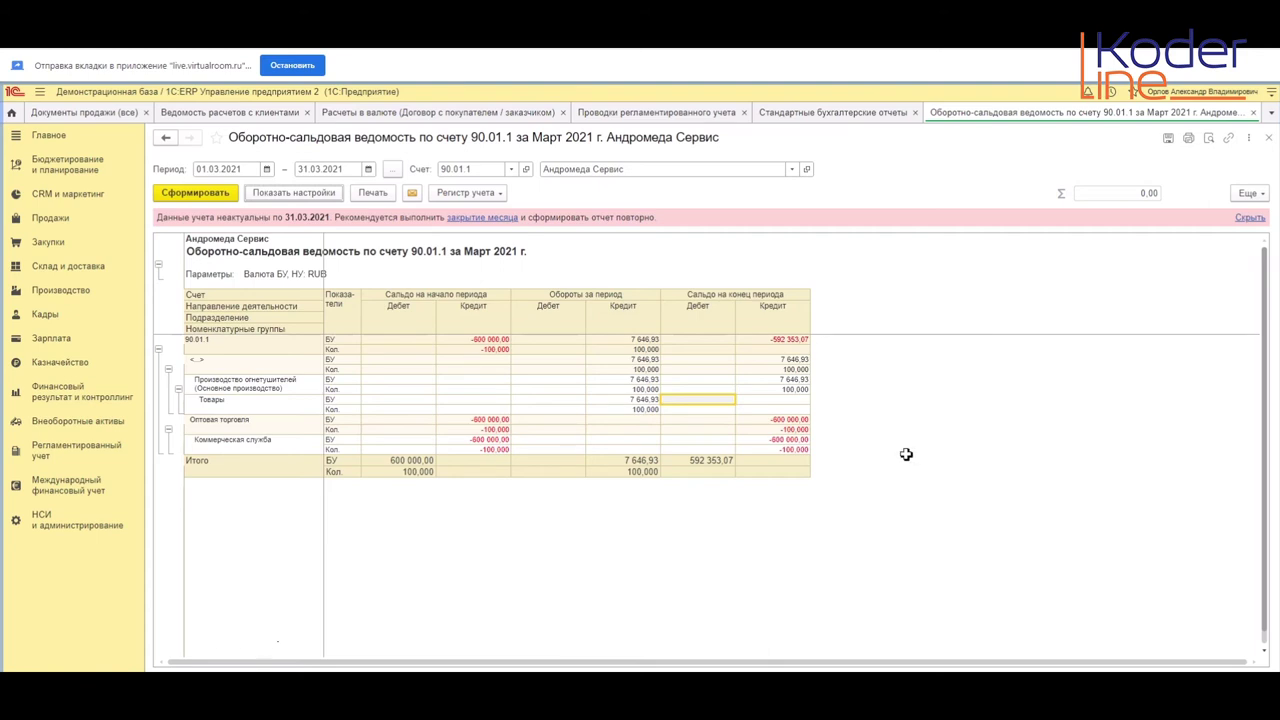
Step: Open the expense item Расходы по лизинговым платежам за вычетом сумм амортизации from Статьи расходов in Финансовый результат и контроллинг
drag(409, 351, 738, 452)
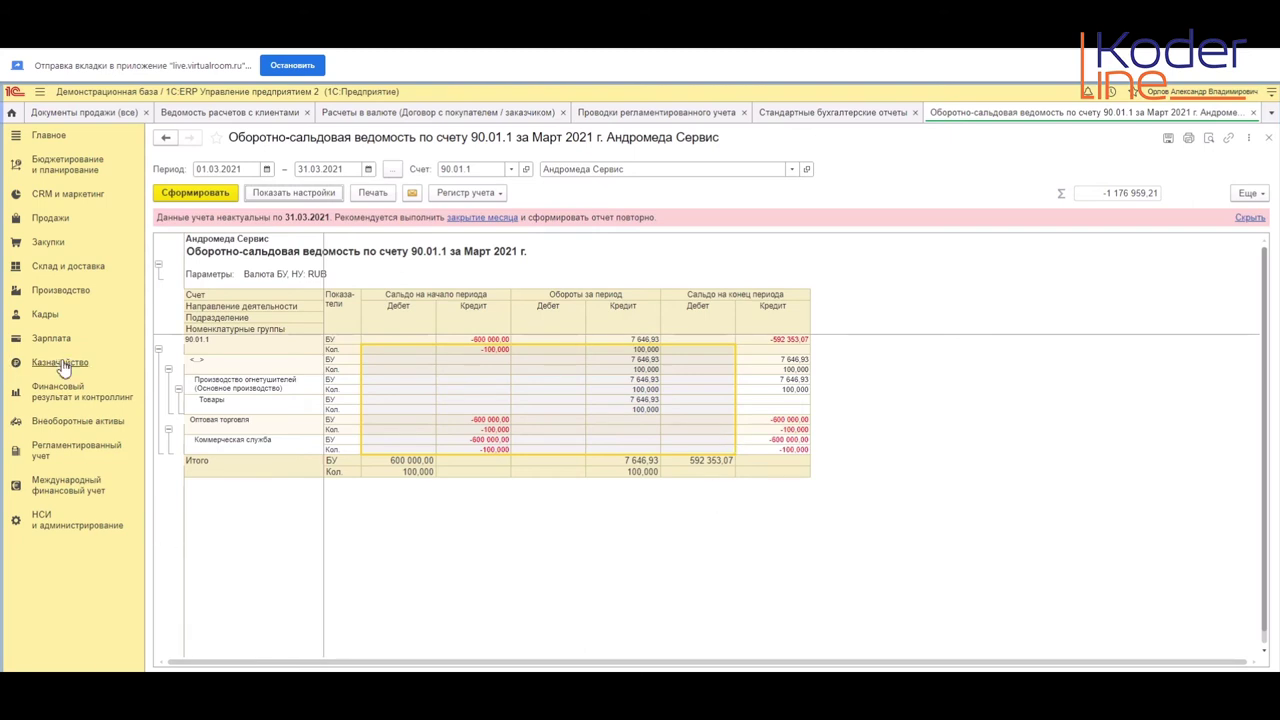
click(68, 397)
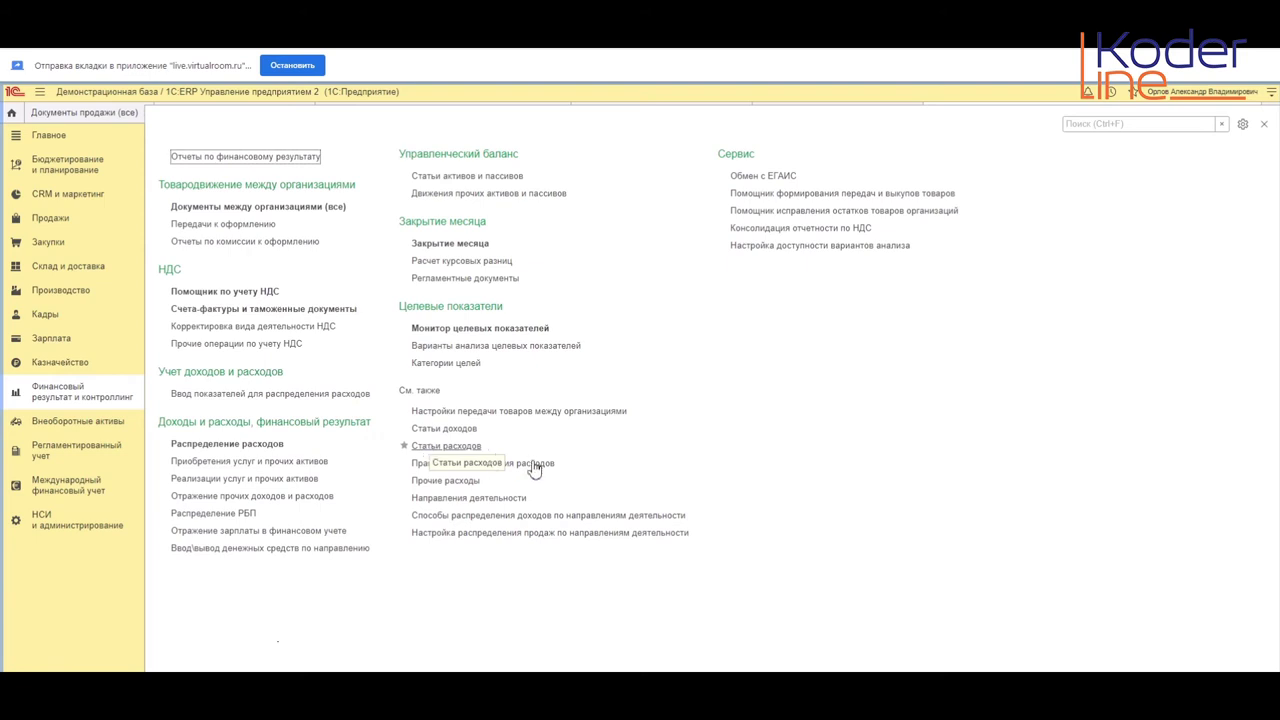
click(464, 445)
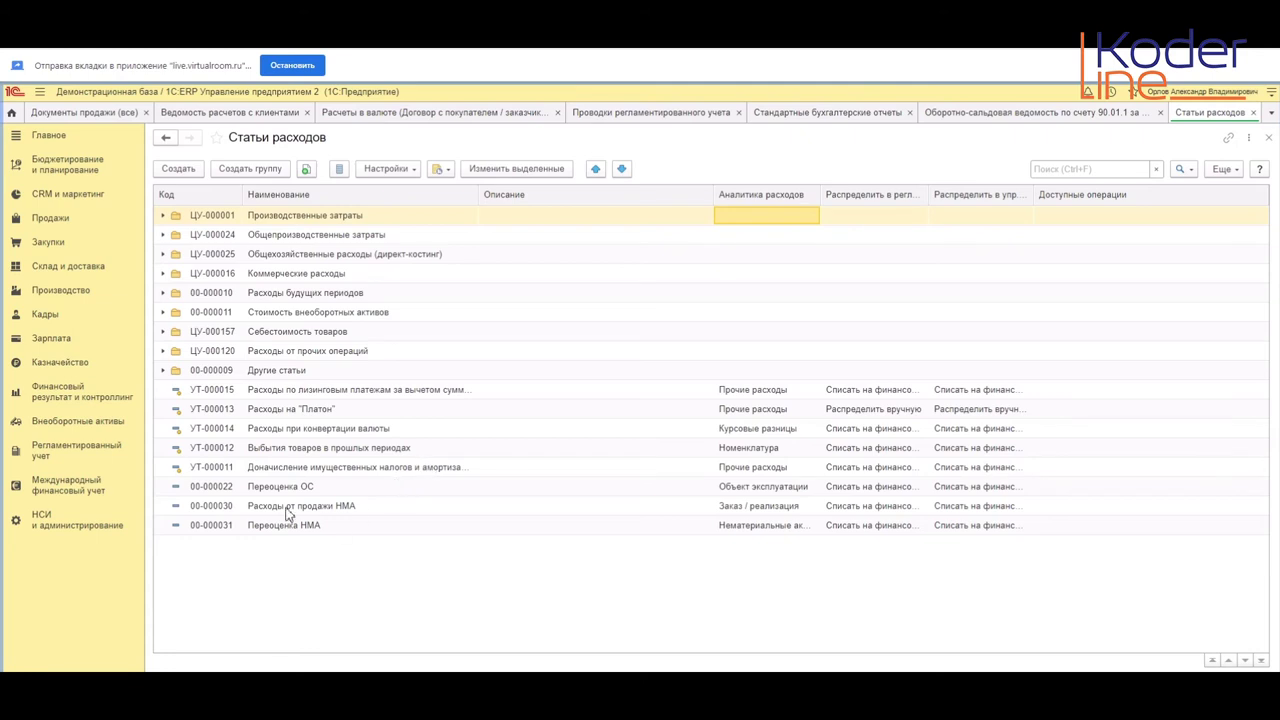
click(322, 393)
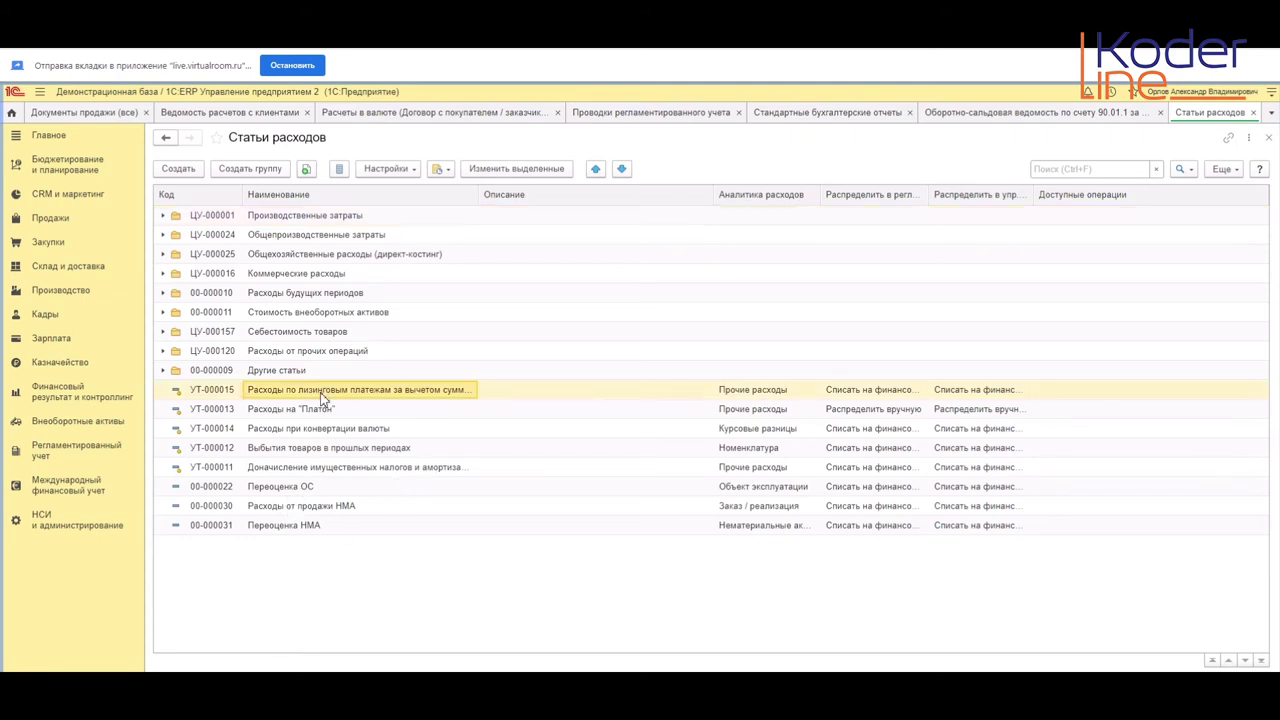
key(Return)
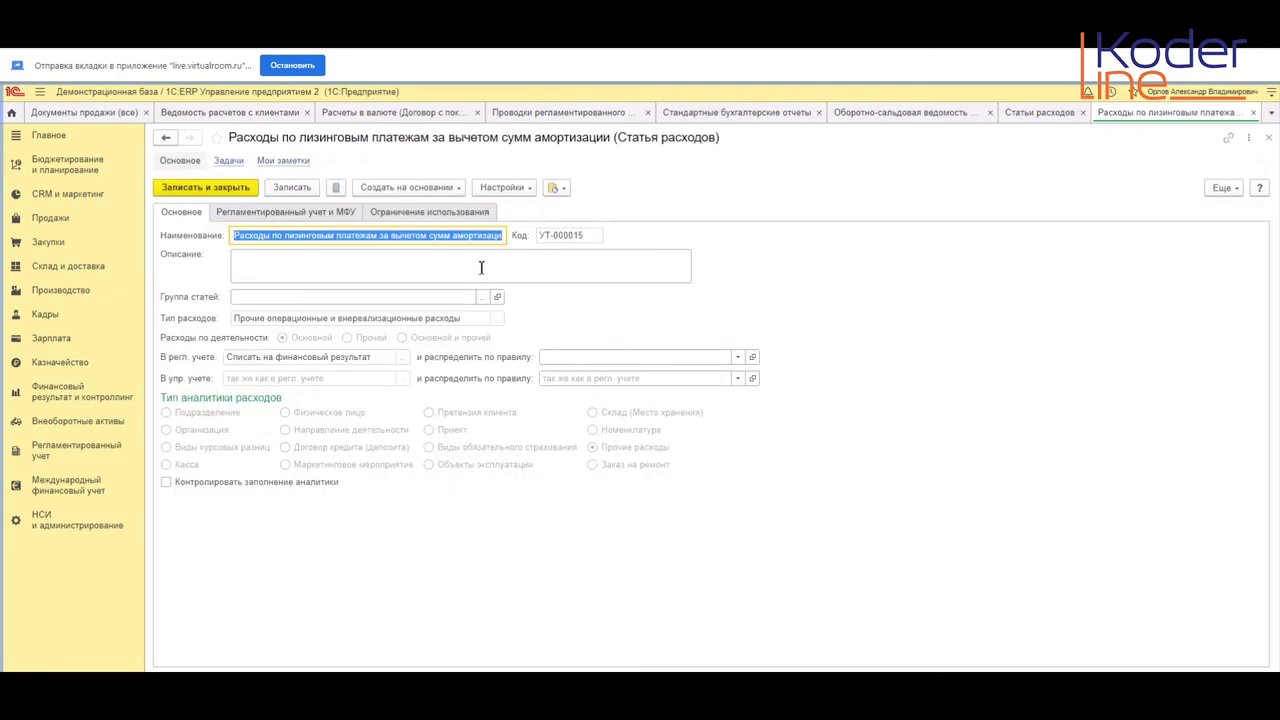
Step: Unlock the expense item's attributes for editing, including its expense type, activity kind and distribution option
click(1238, 190)
click(1116, 447)
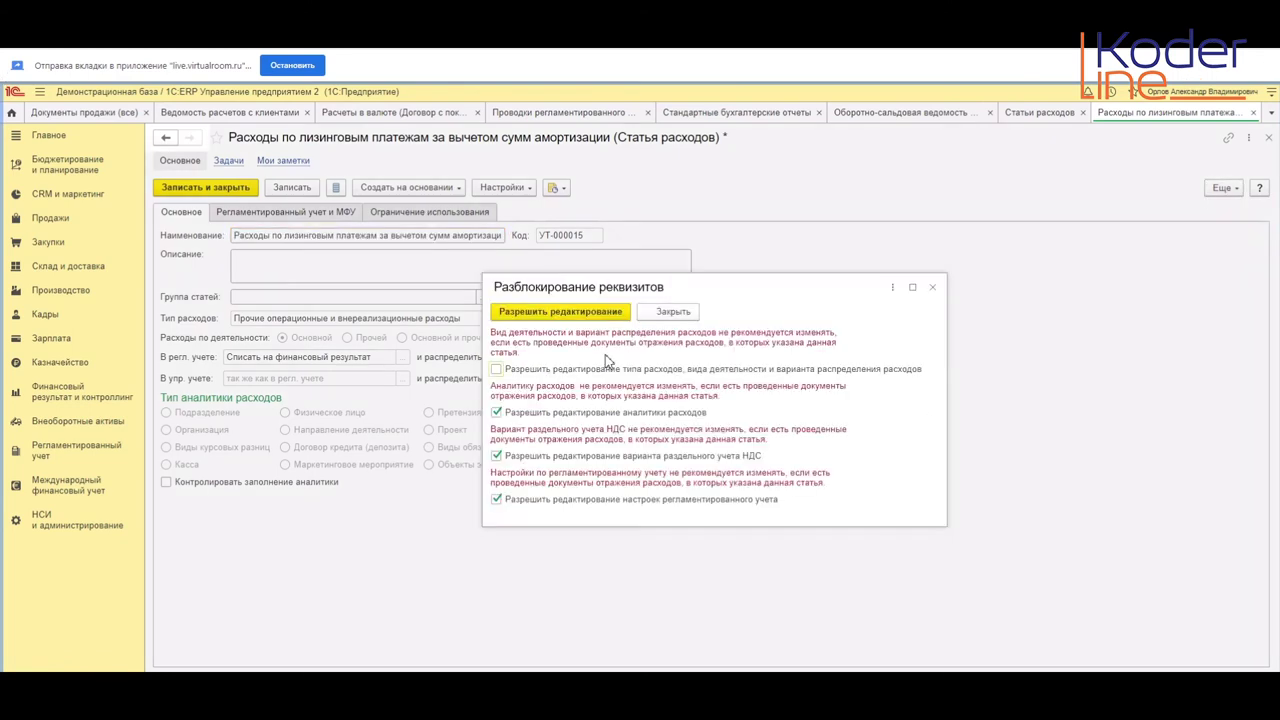
click(594, 318)
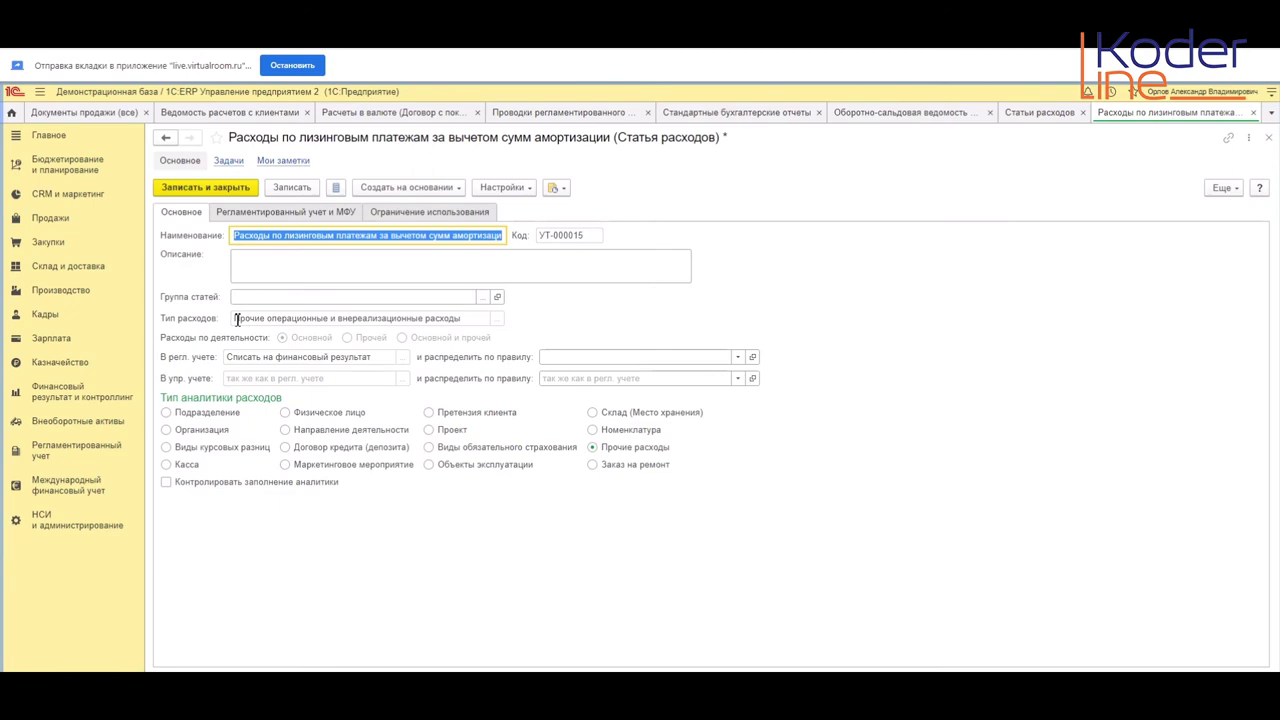
click(1218, 193)
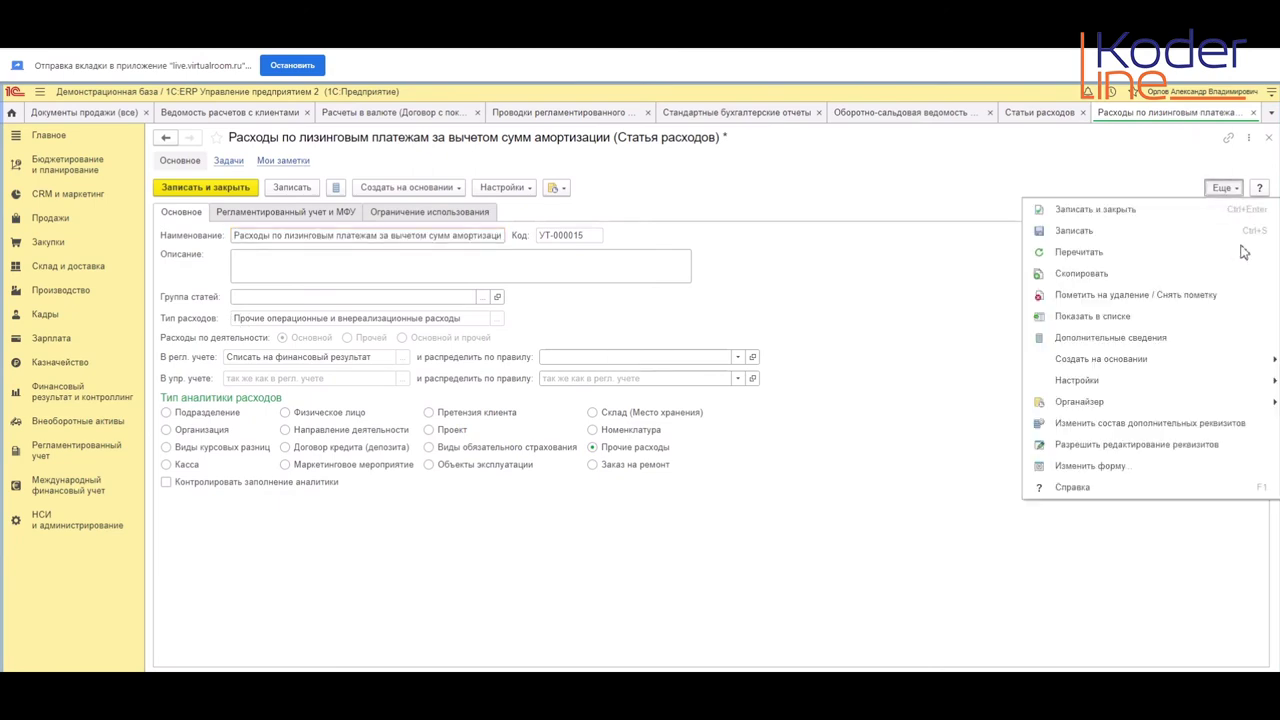
click(1128, 447)
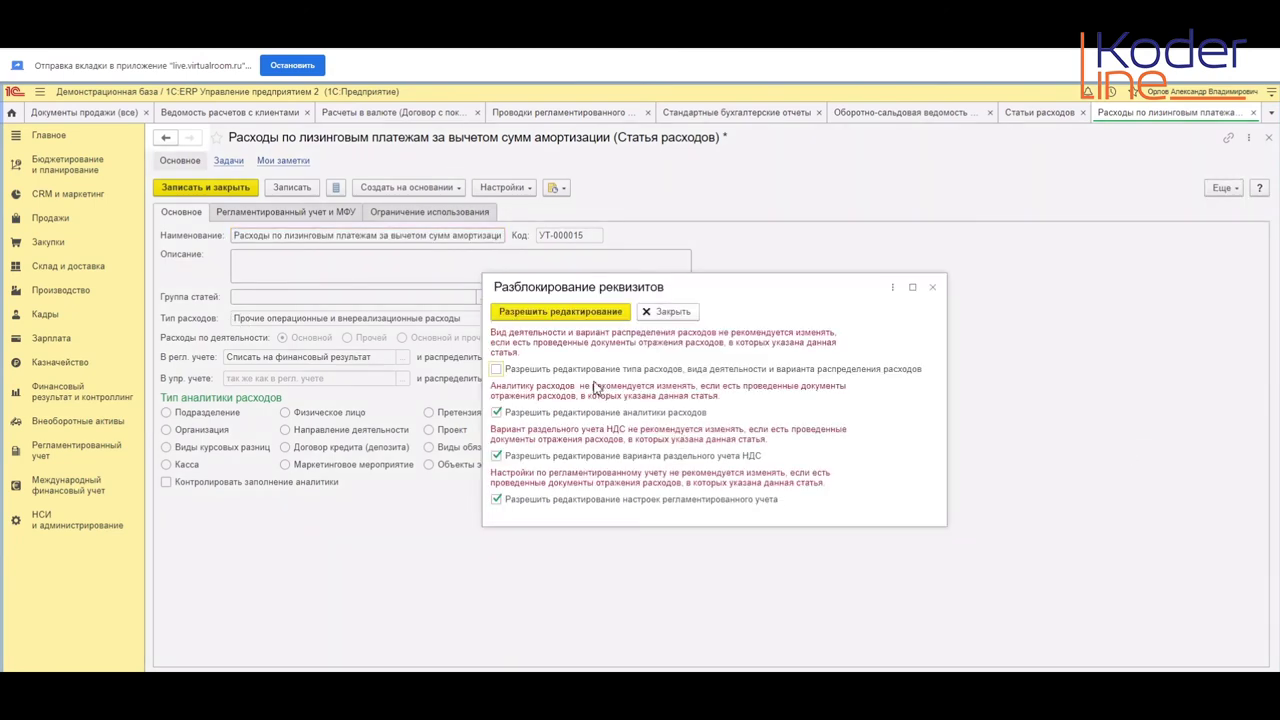
click(565, 313)
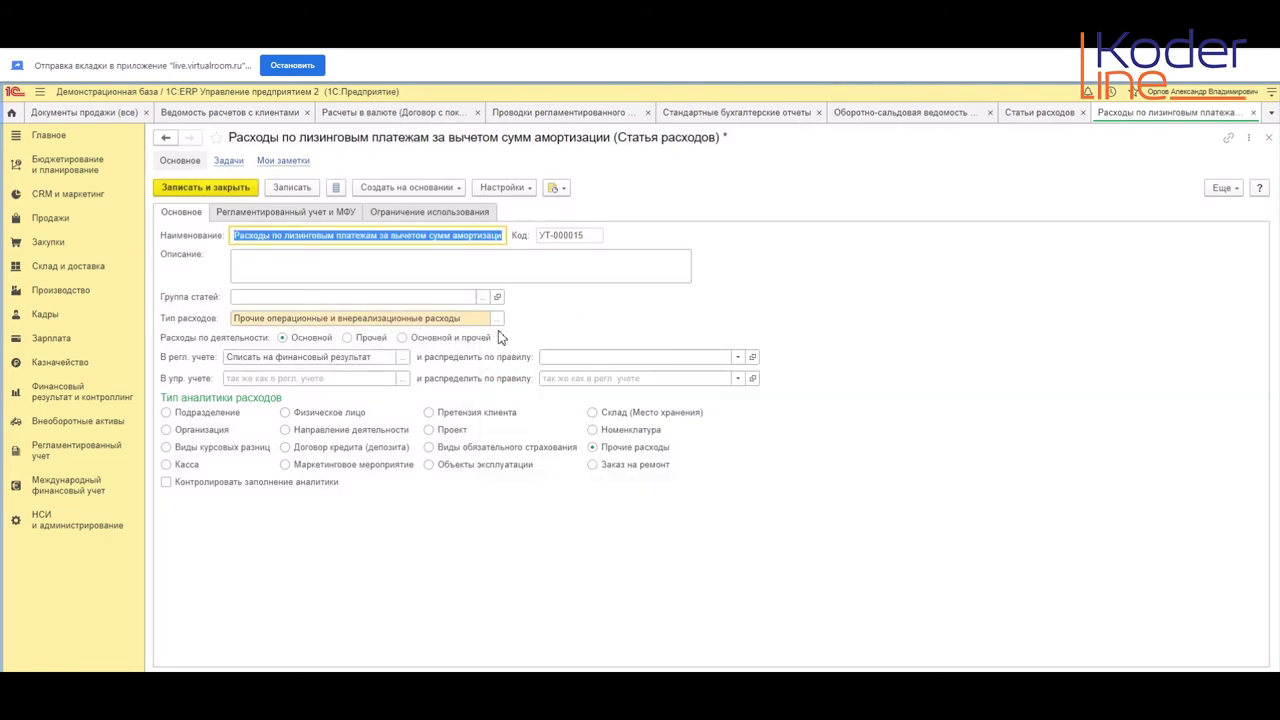
Step: Look through the expense type choices and the item's regulated accounting settings, keeping the current values
click(498, 319)
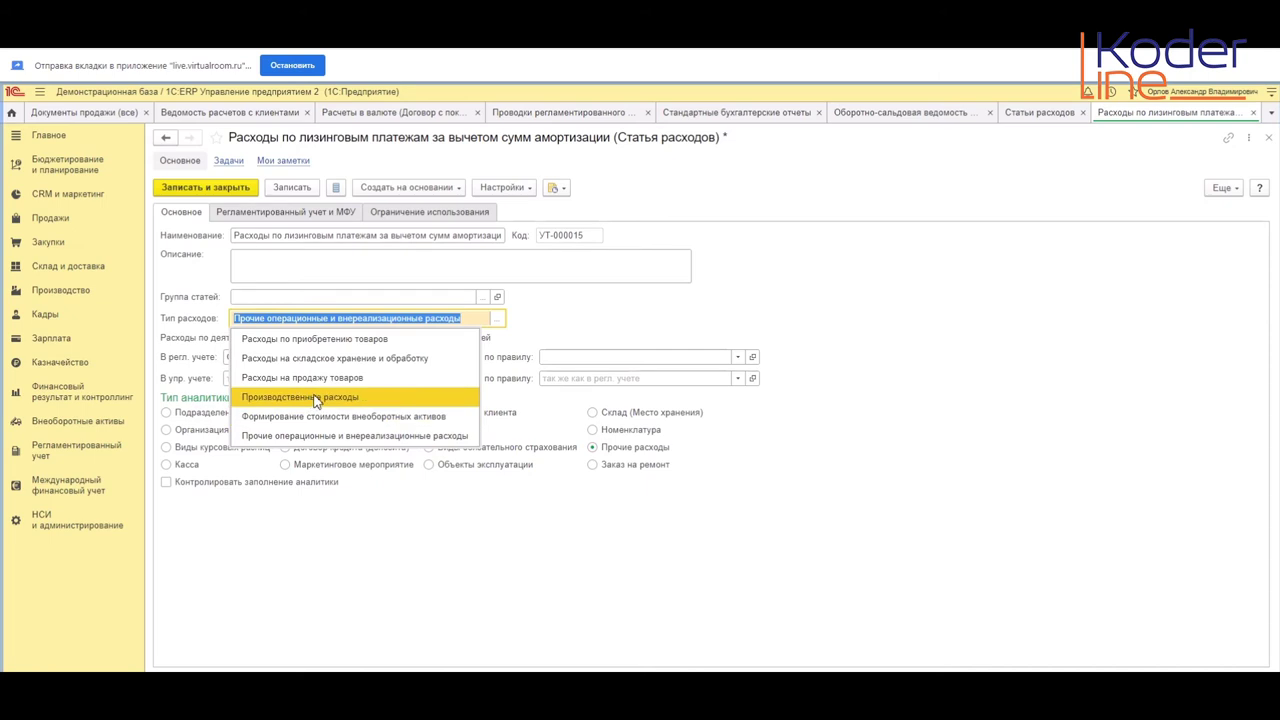
click(705, 324)
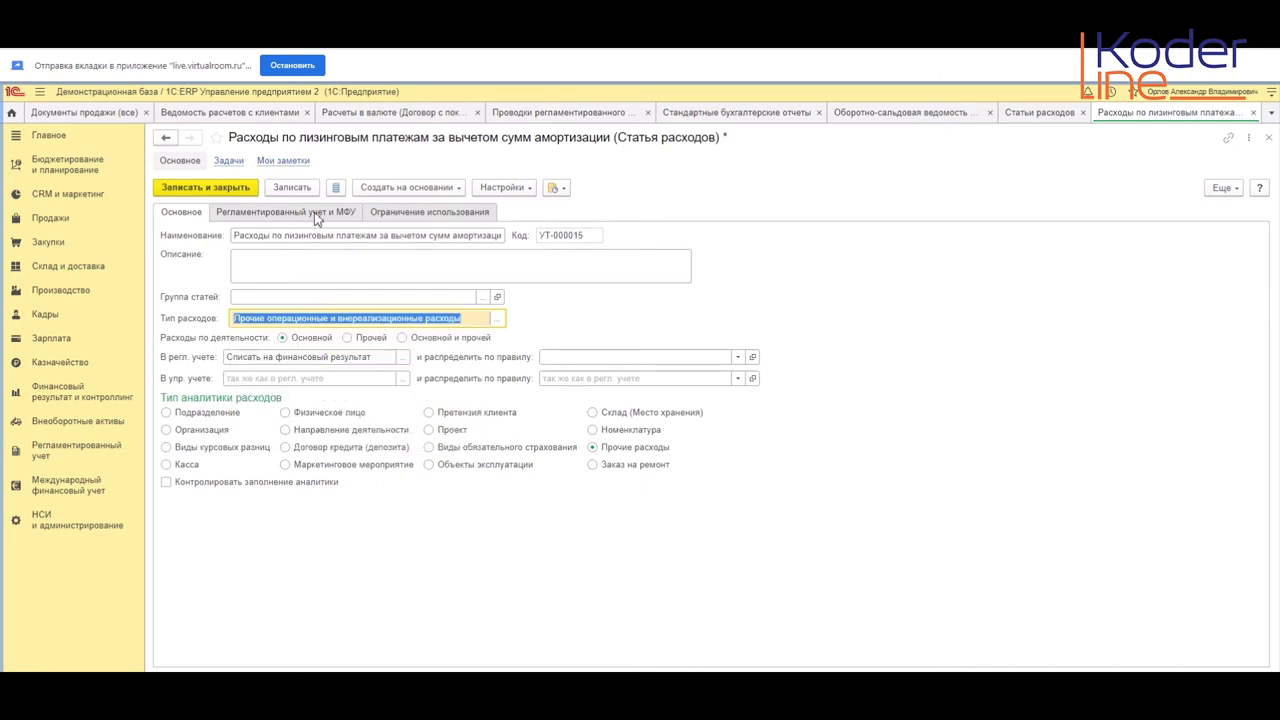
click(316, 213)
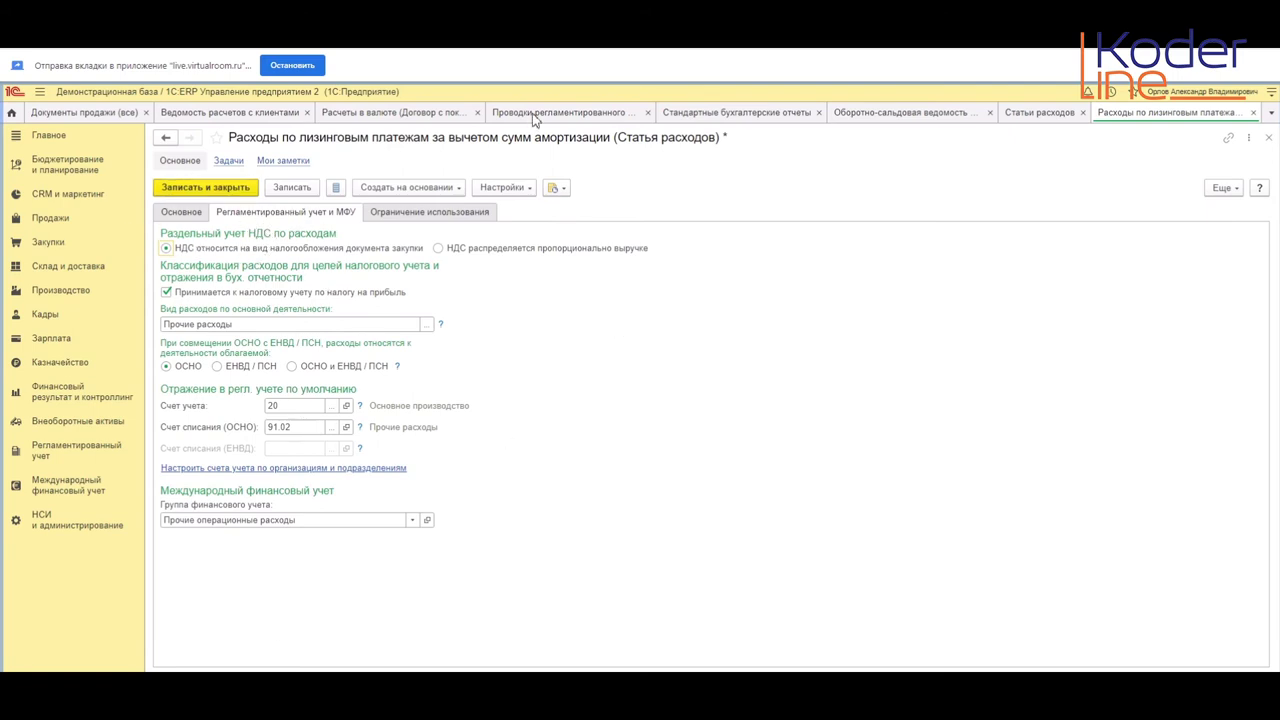
click(190, 214)
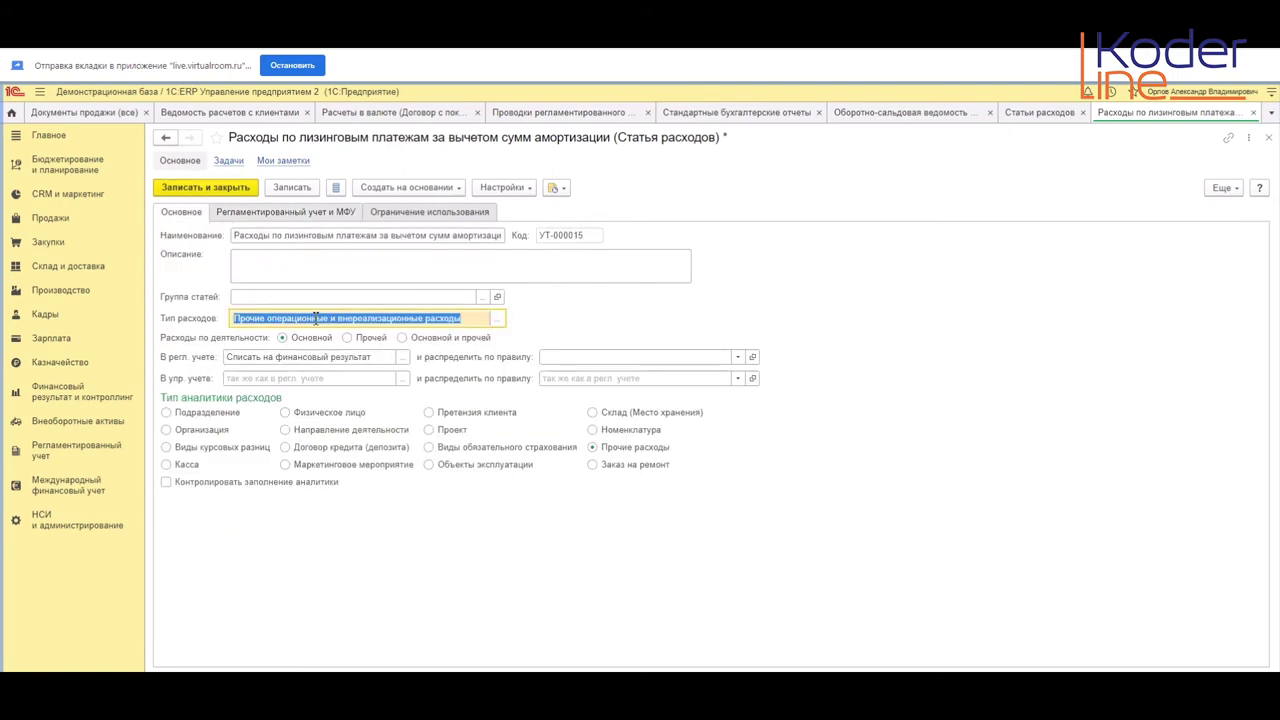
Step: Review the available expense types for the leasing expense item without choosing another one
click(497, 321)
key(Up)
key(Up)
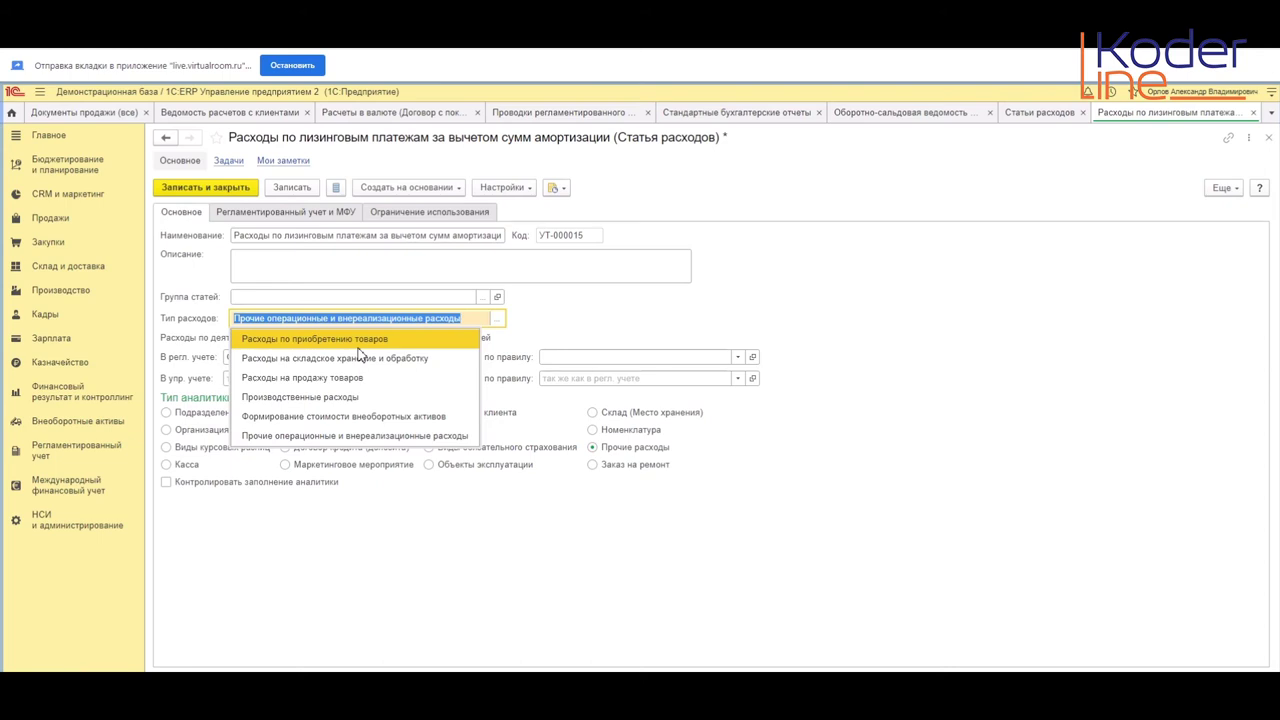
key(Down)
key(Down)
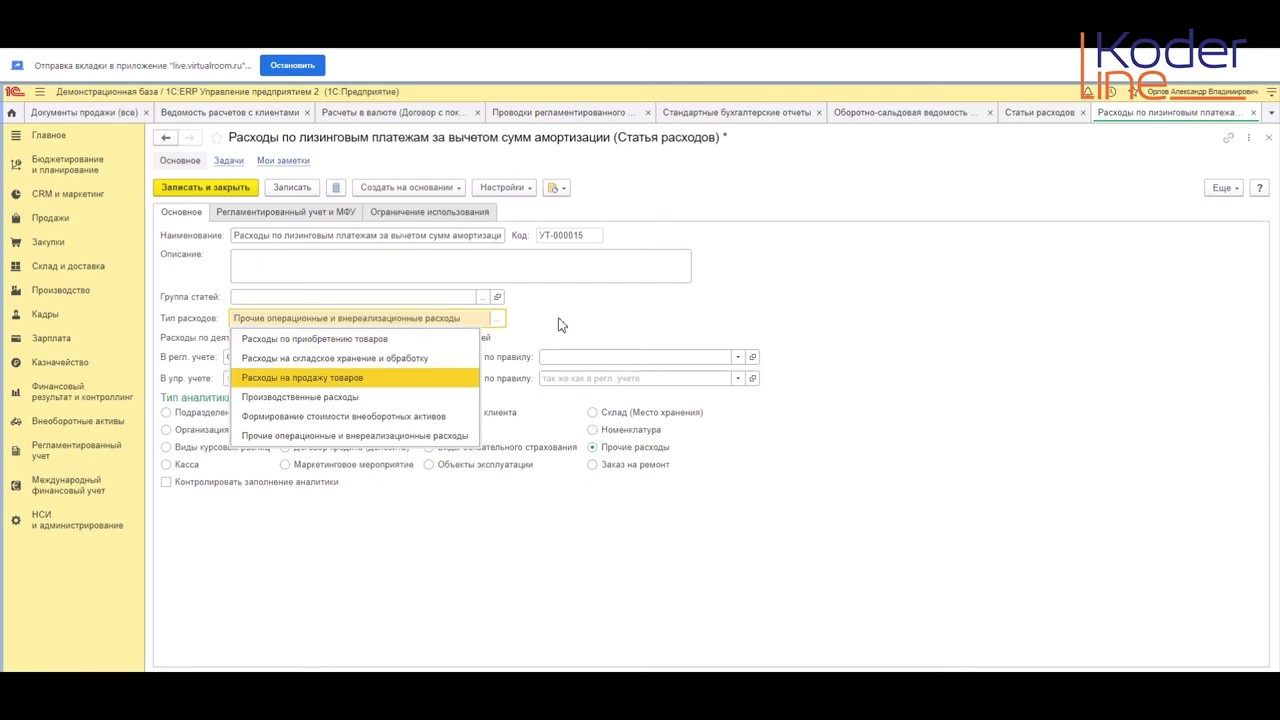
key(Escape)
Step: Switch the expense type to Расходы на складское хранение и обработку, and return it to Прочие операционные и внереализационные расходы
click(497, 318)
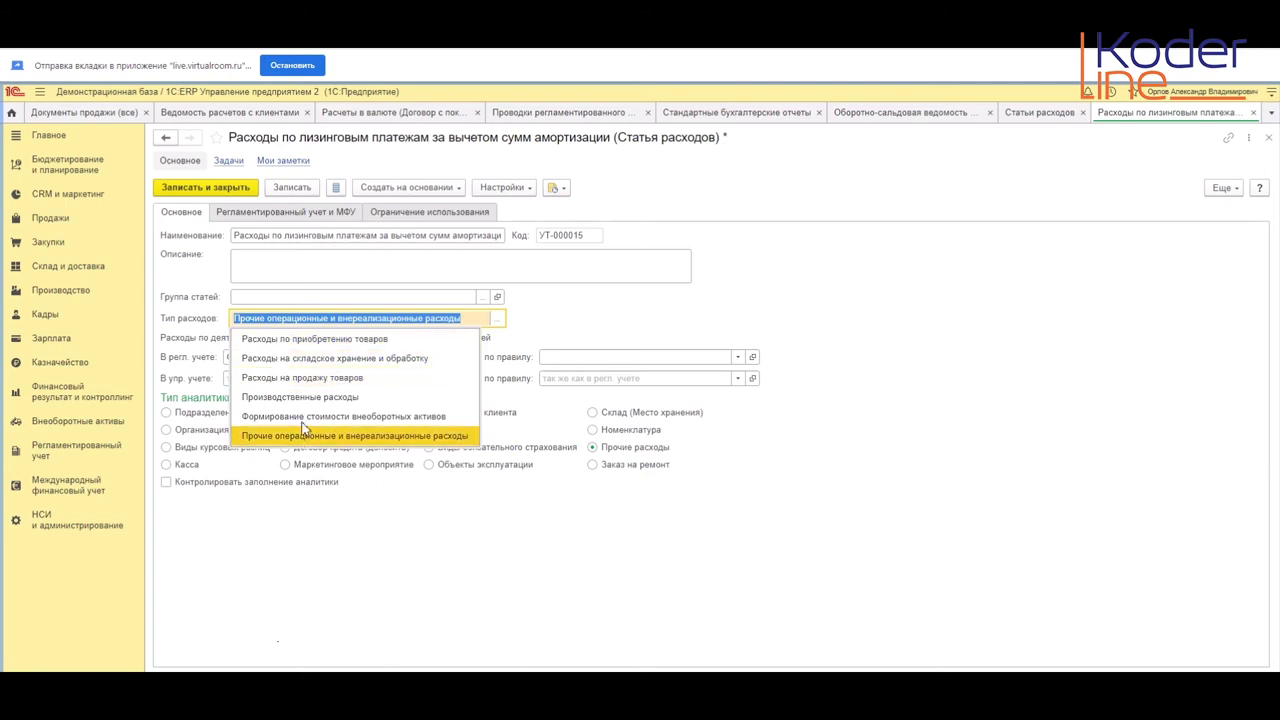
click(338, 360)
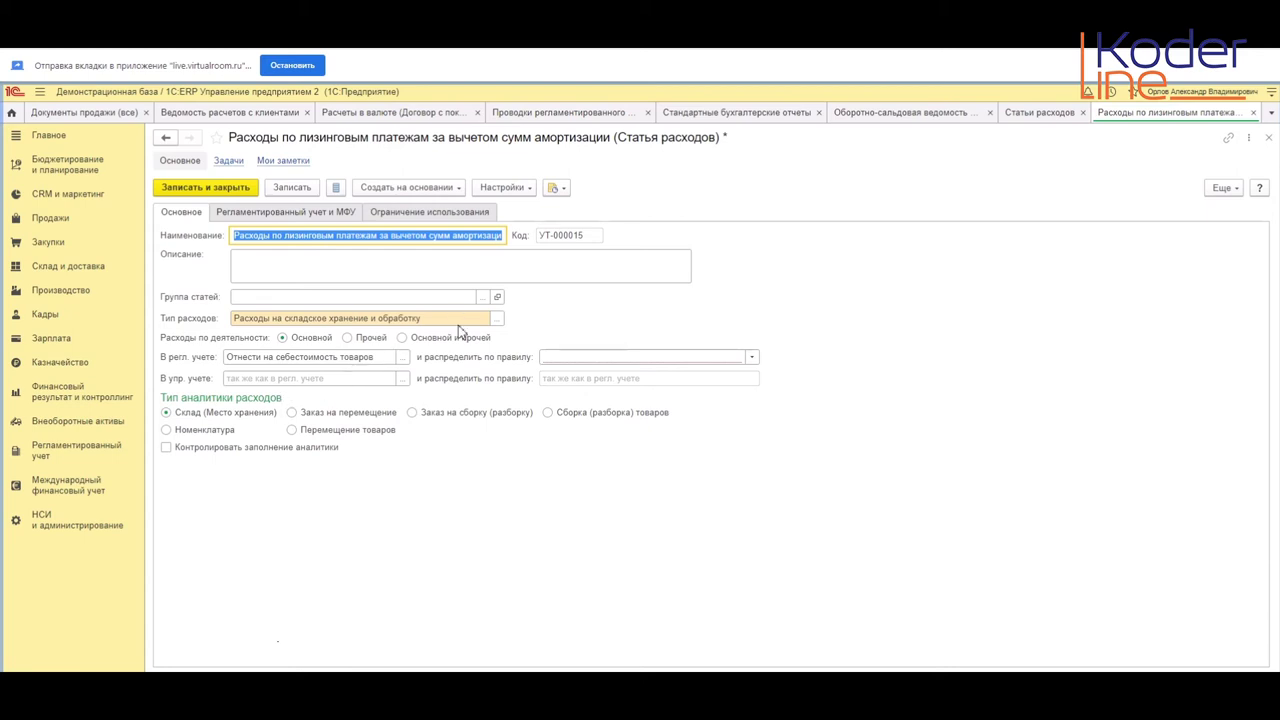
click(500, 318)
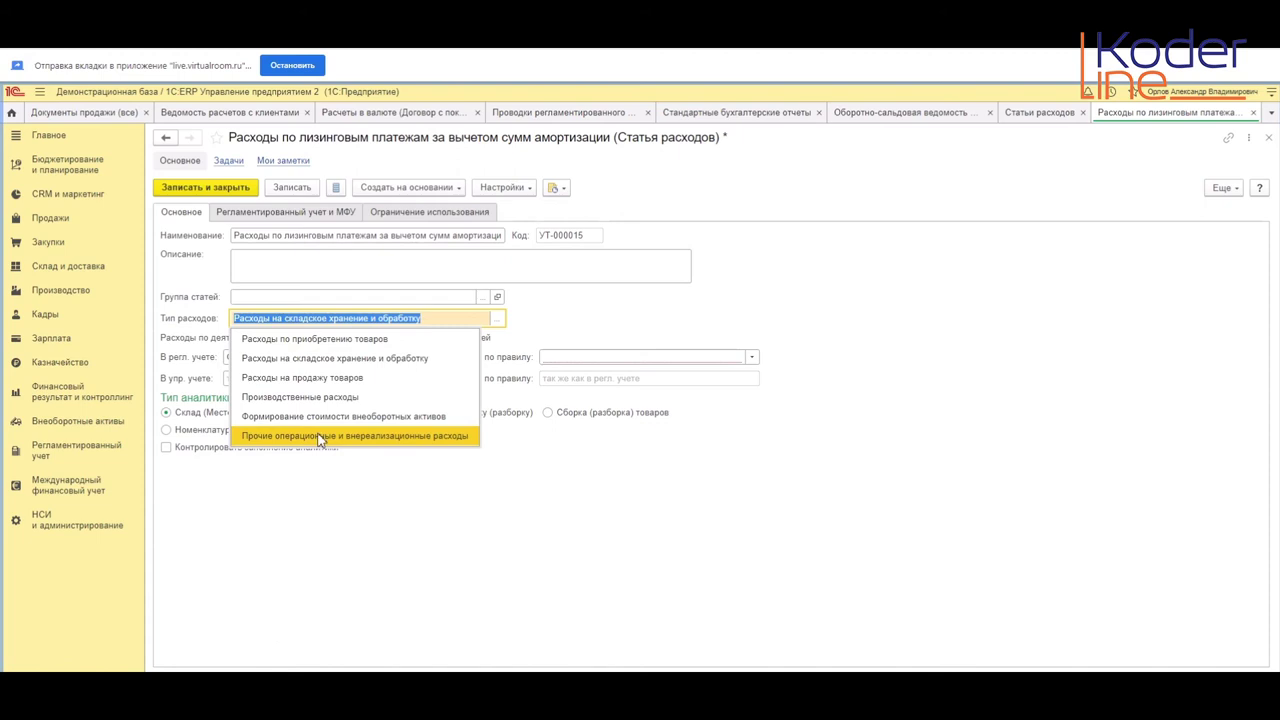
click(566, 317)
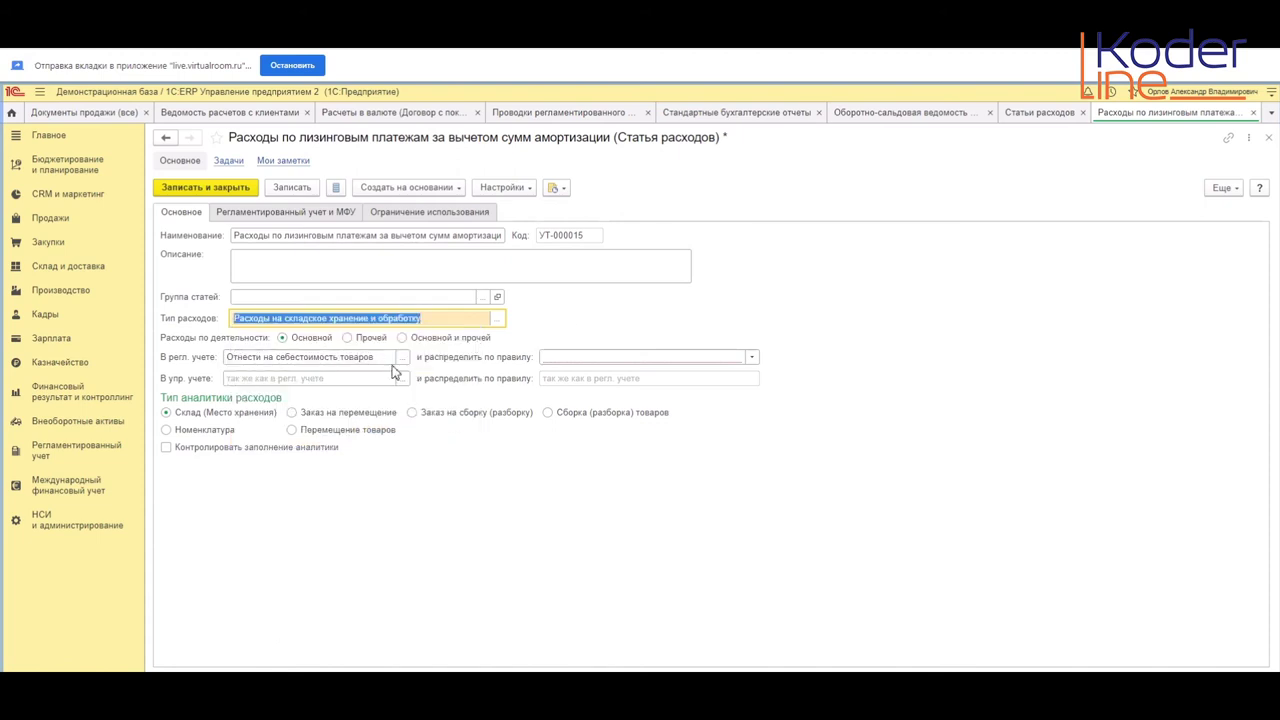
click(497, 318)
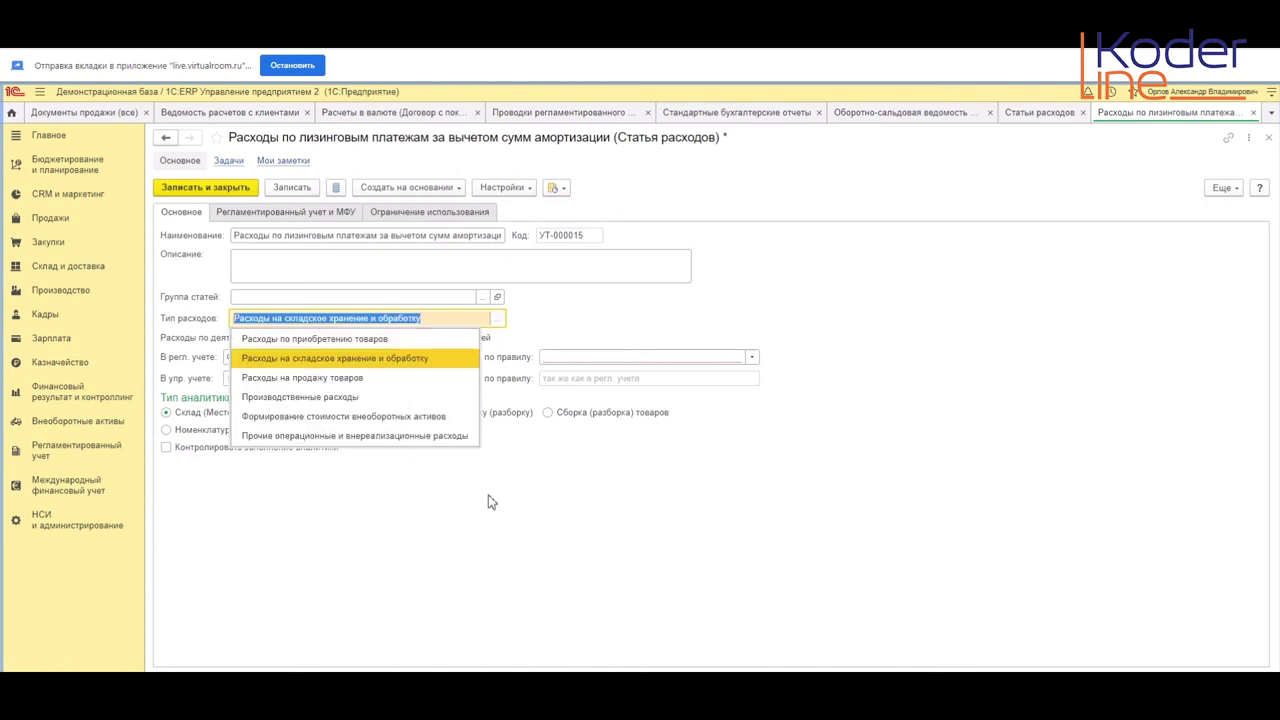
click(322, 436)
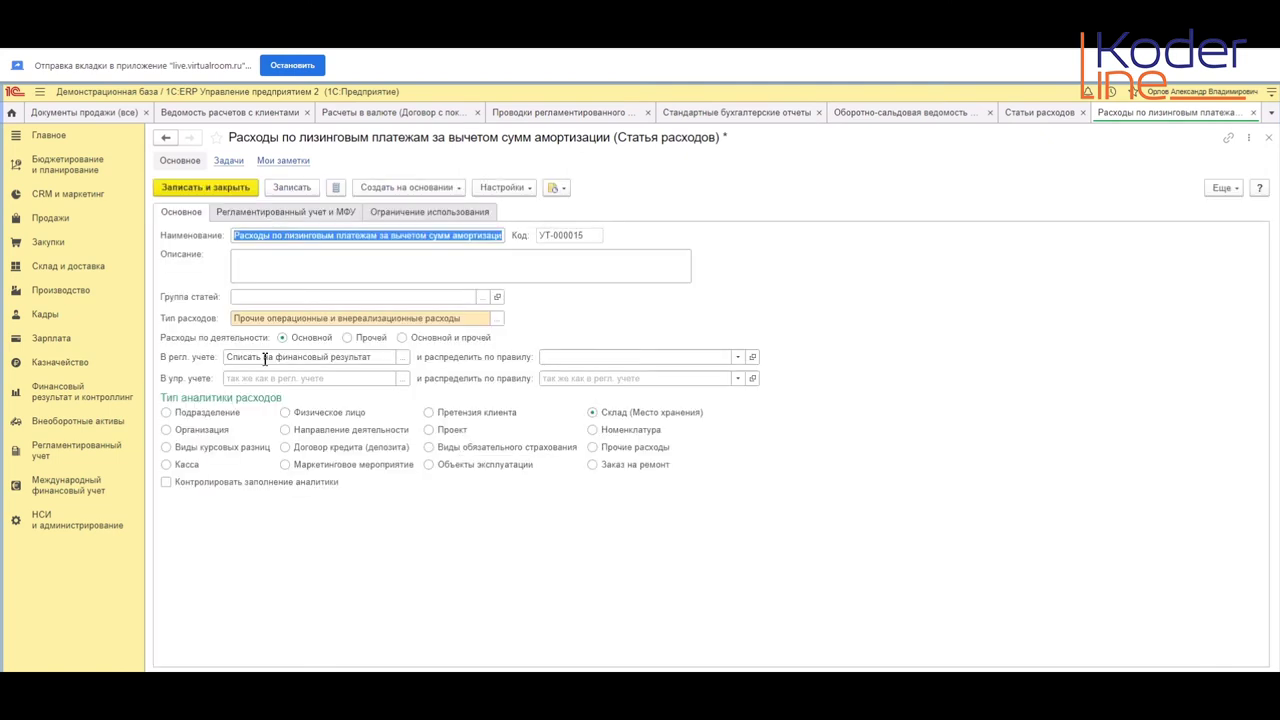
Step: Check the write-off options for regulated accounting, and set Расходы по деятельности to Основной и прочей
click(404, 357)
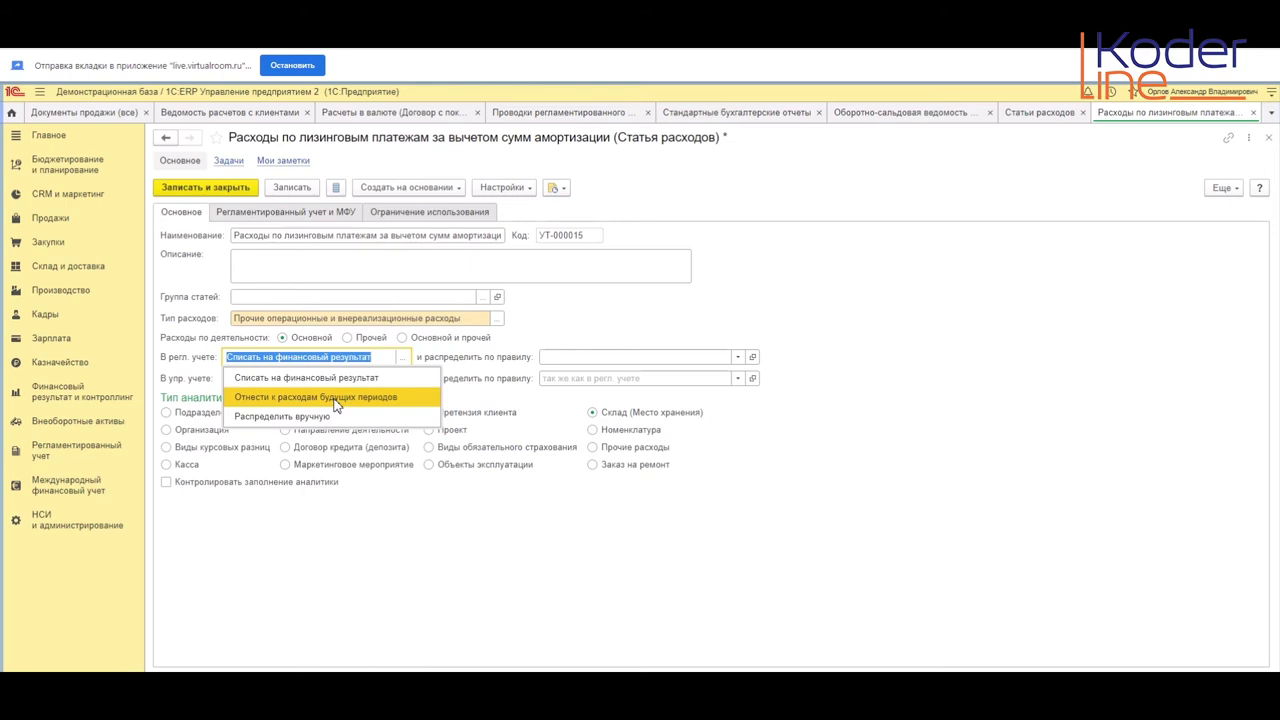
click(473, 400)
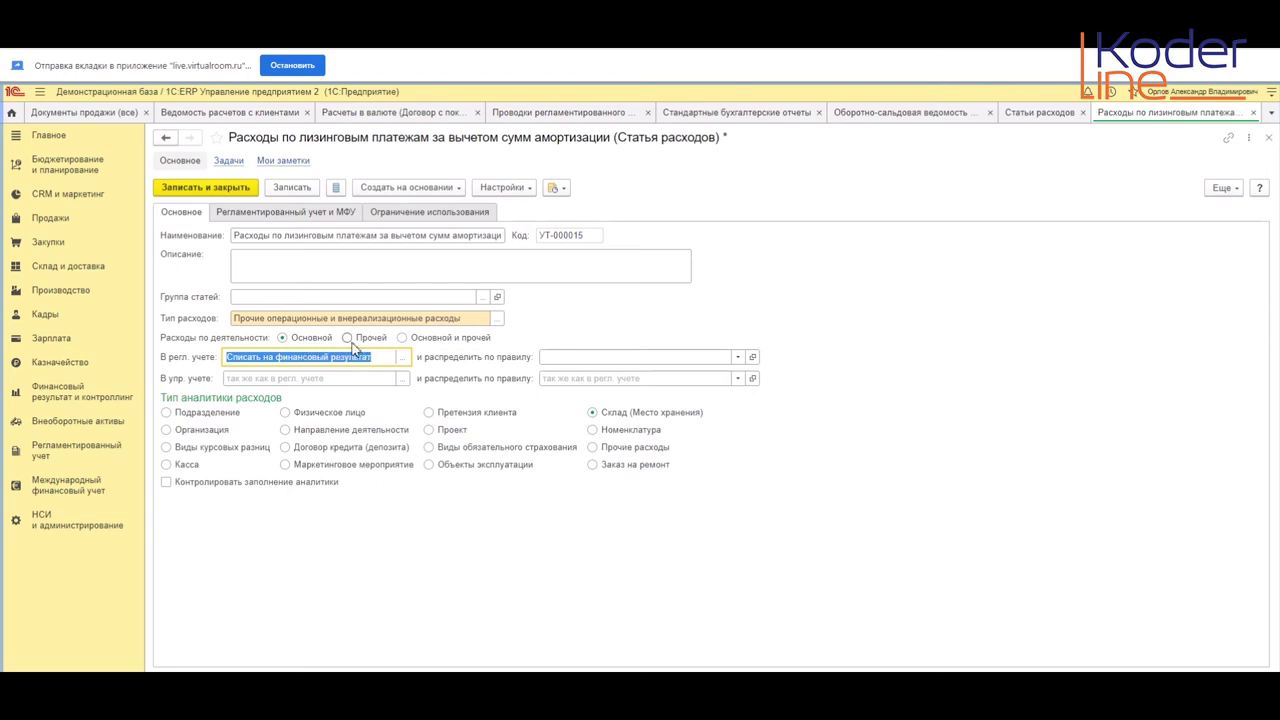
click(401, 339)
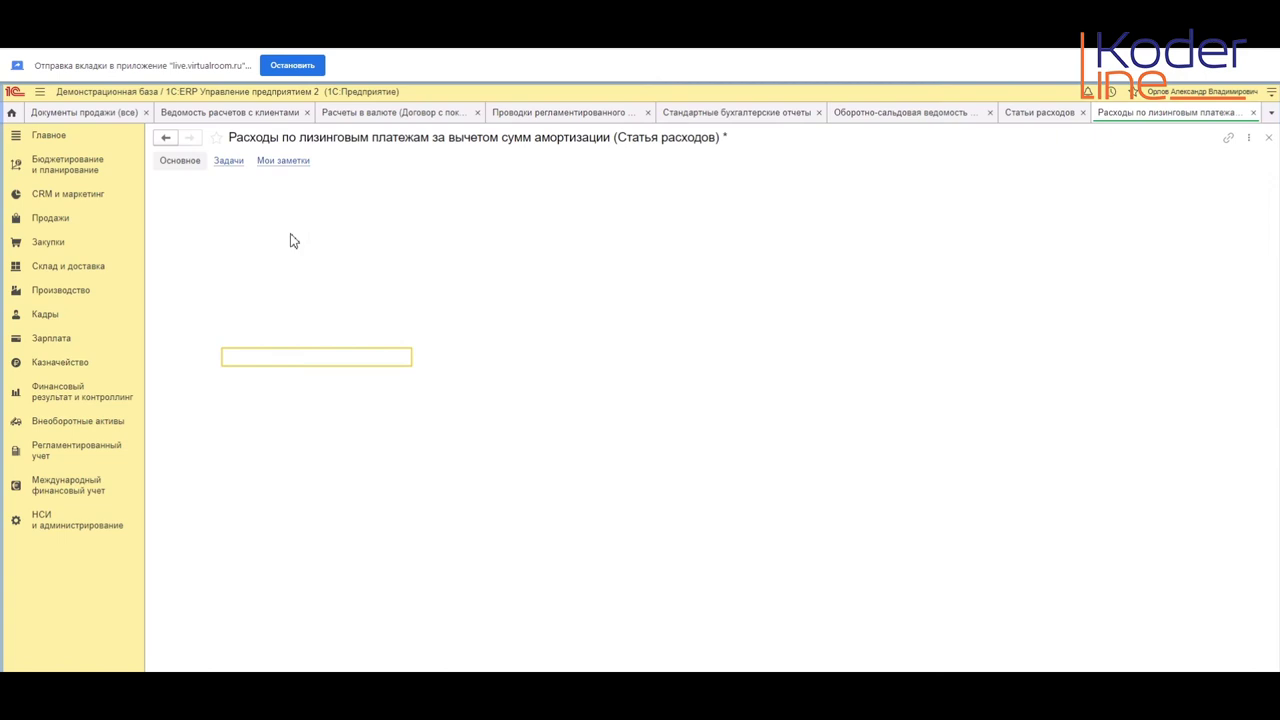
Step: Look through the tax expense kinds for the main activity in the regulated accounting settings, and select Прочие расходы
click(297, 213)
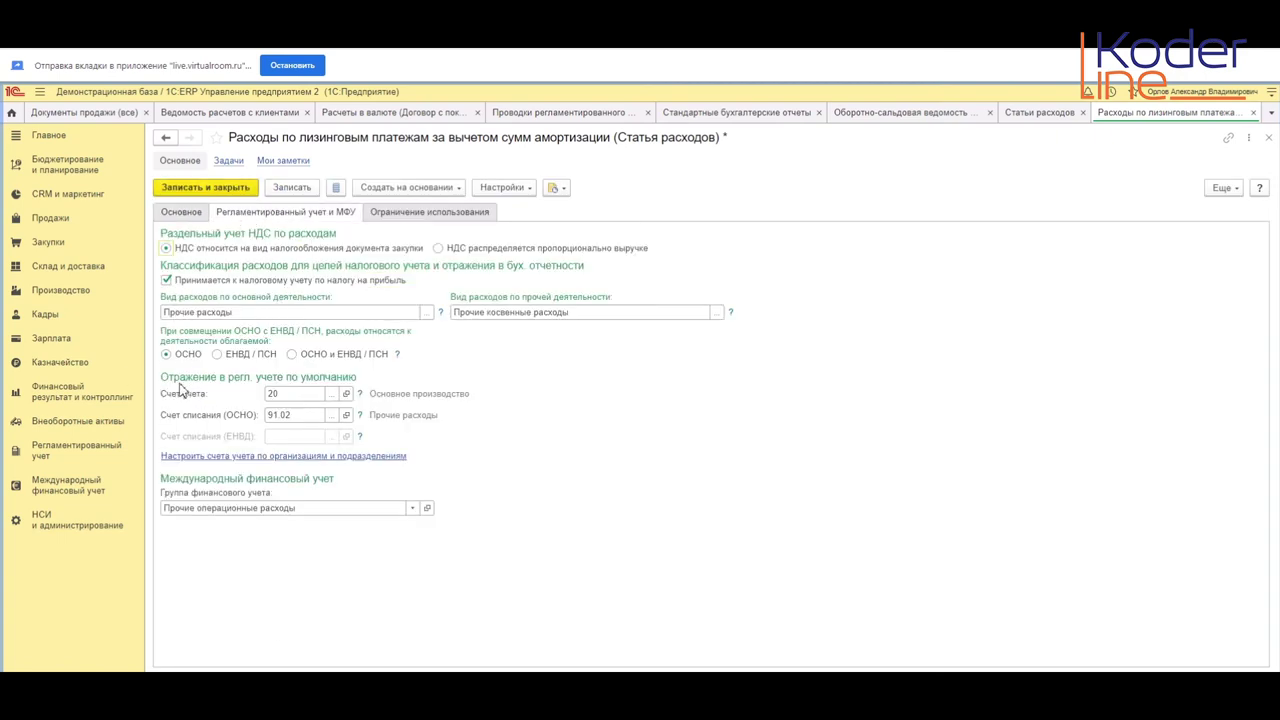
click(426, 313)
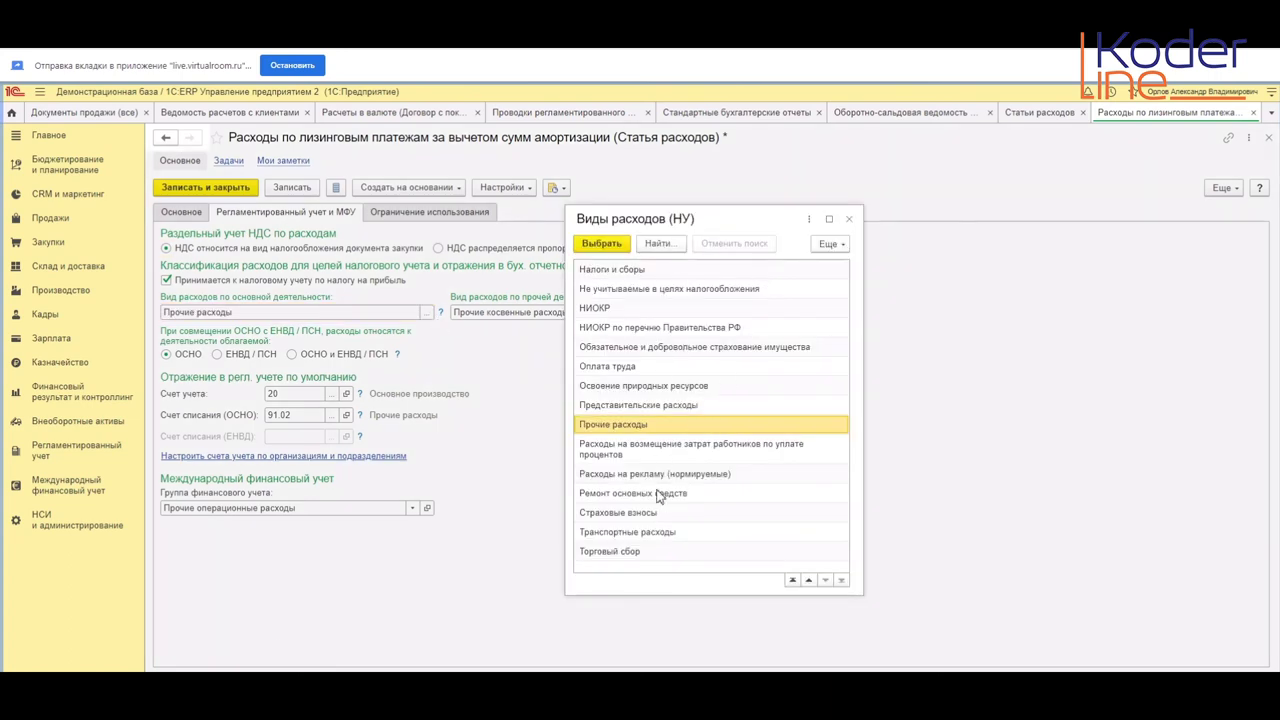
drag(709, 222, 832, 163)
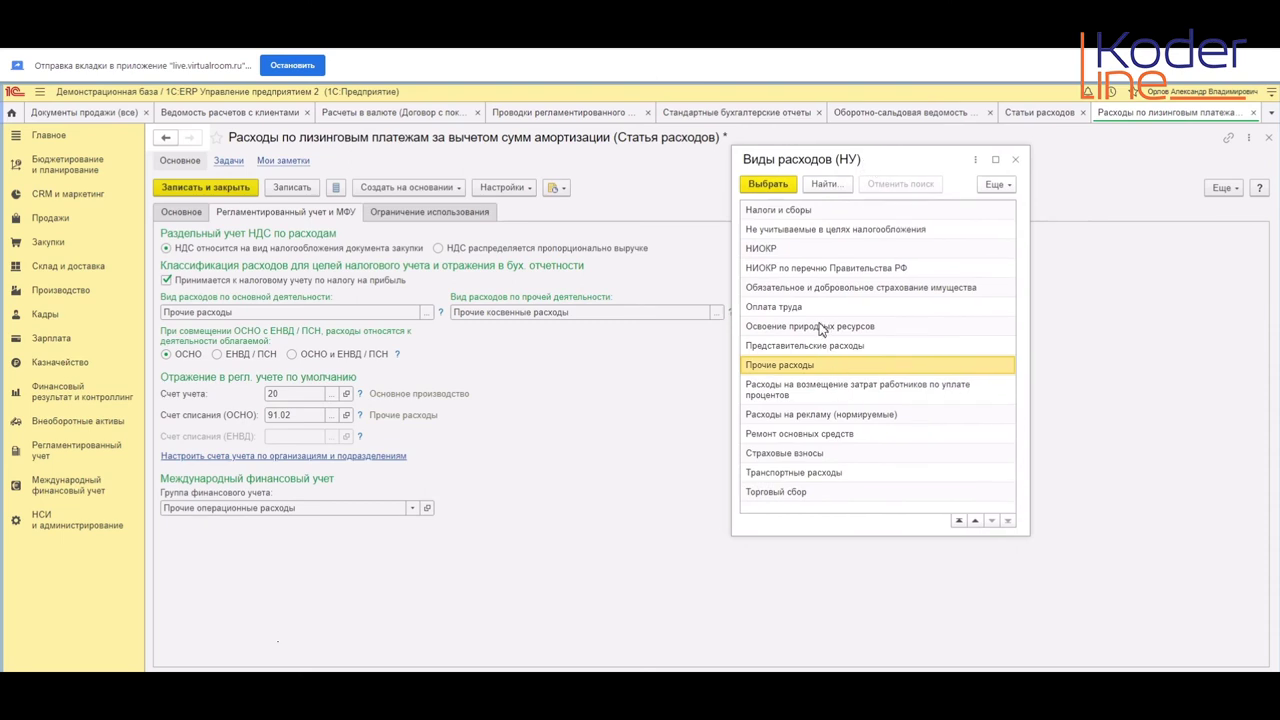
click(820, 328)
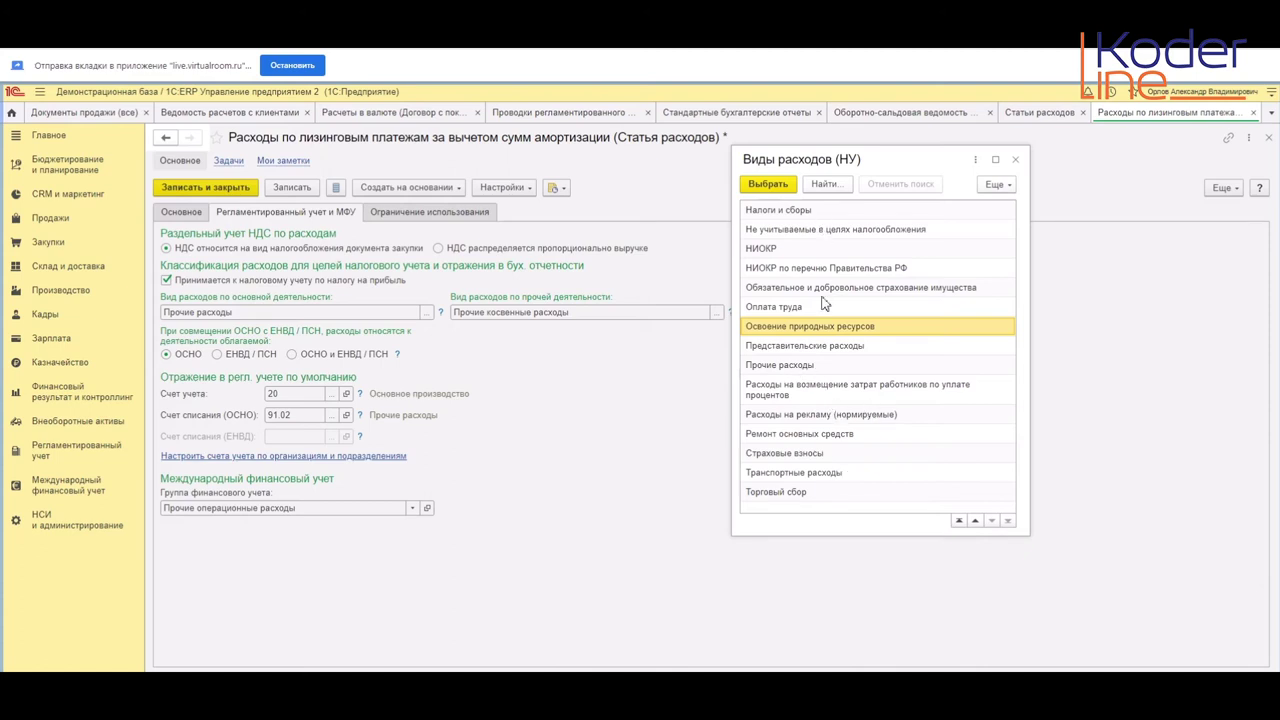
click(836, 370)
scroll(886, 392, up, 5)
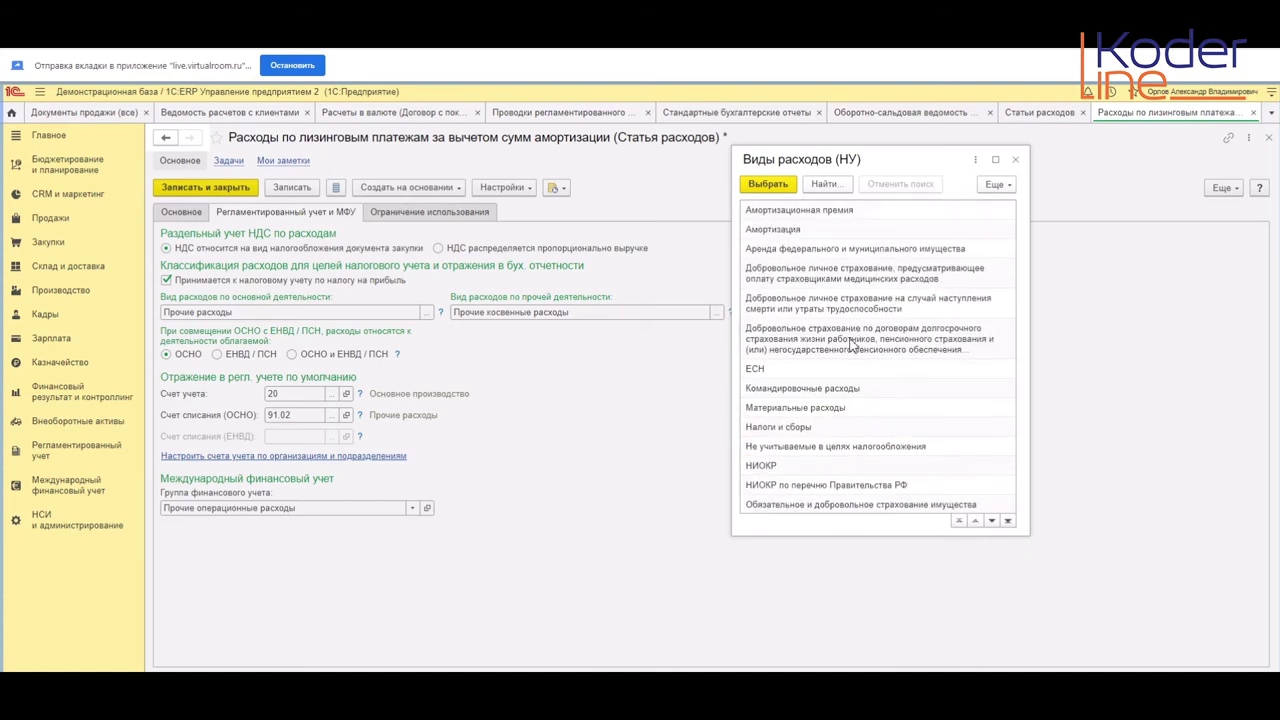
click(858, 332)
click(858, 370)
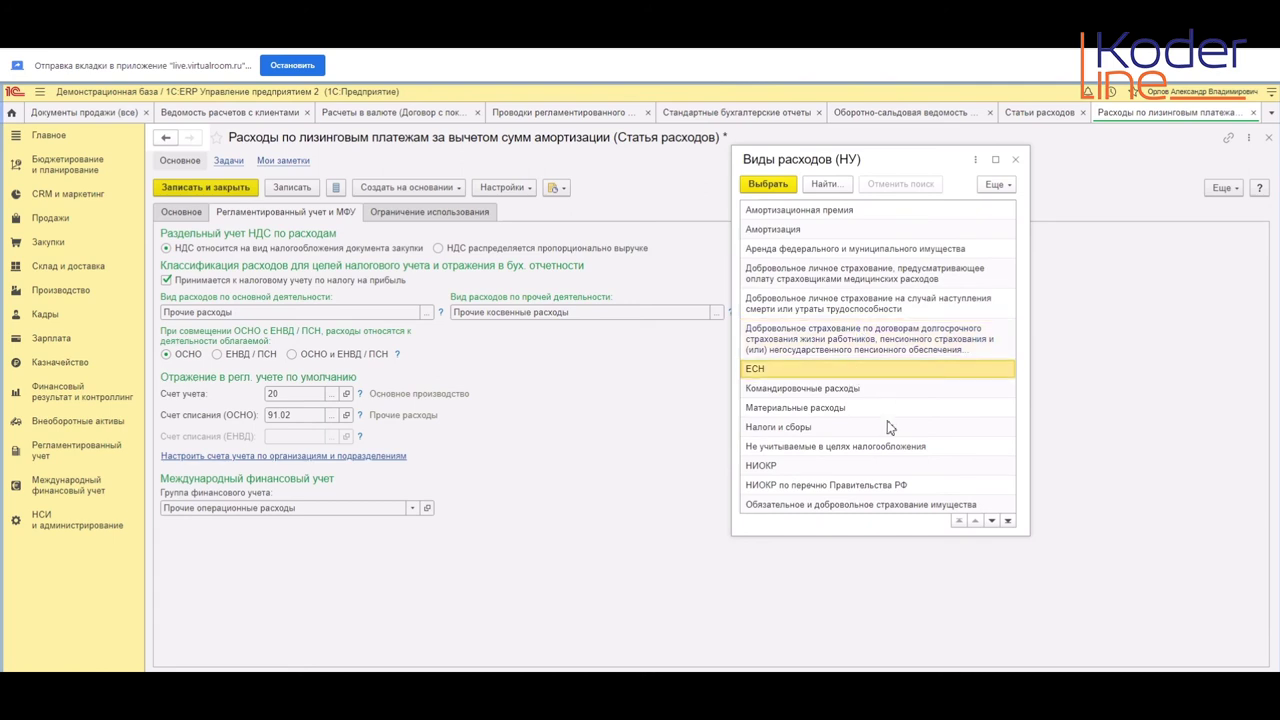
scroll(845, 445, down, 3)
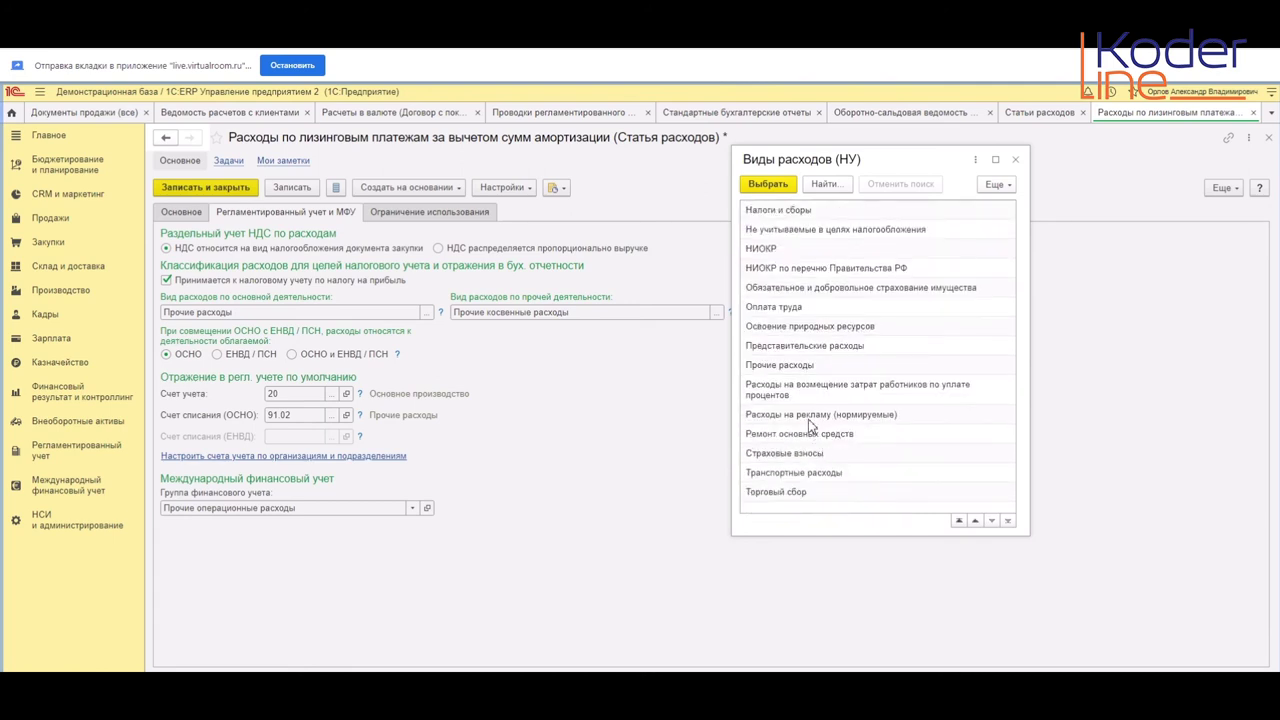
double_click(806, 368)
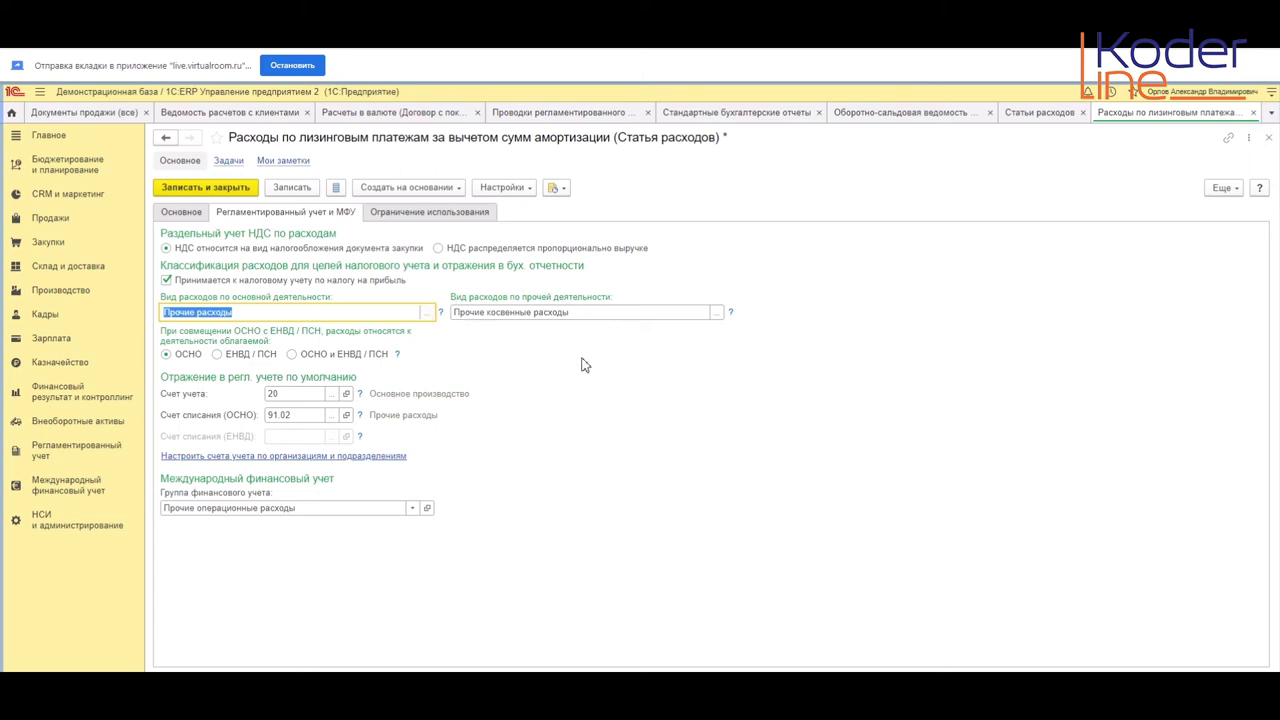
Step: Look through the kinds of other income and expenses available for Вид расходов по прочей деятельности, keeping the current choice
click(723, 313)
click(722, 310)
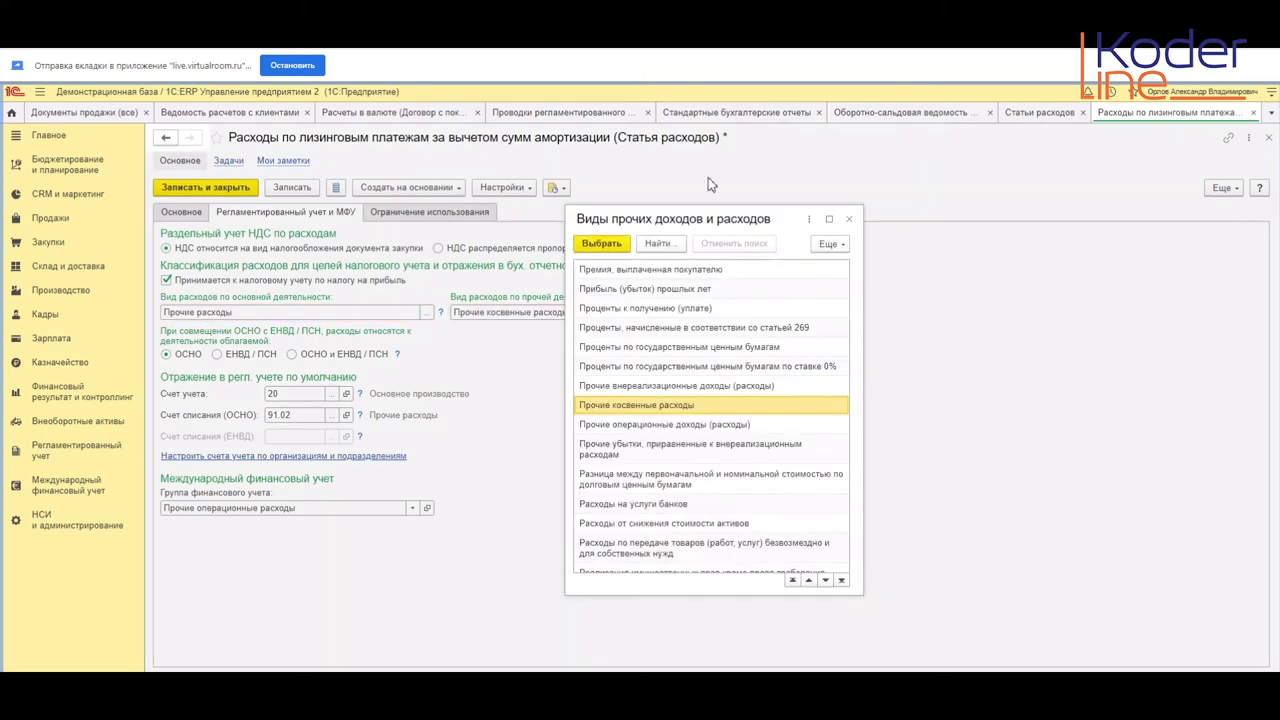
scroll(671, 520, down, 2)
scroll(671, 520, up, 2)
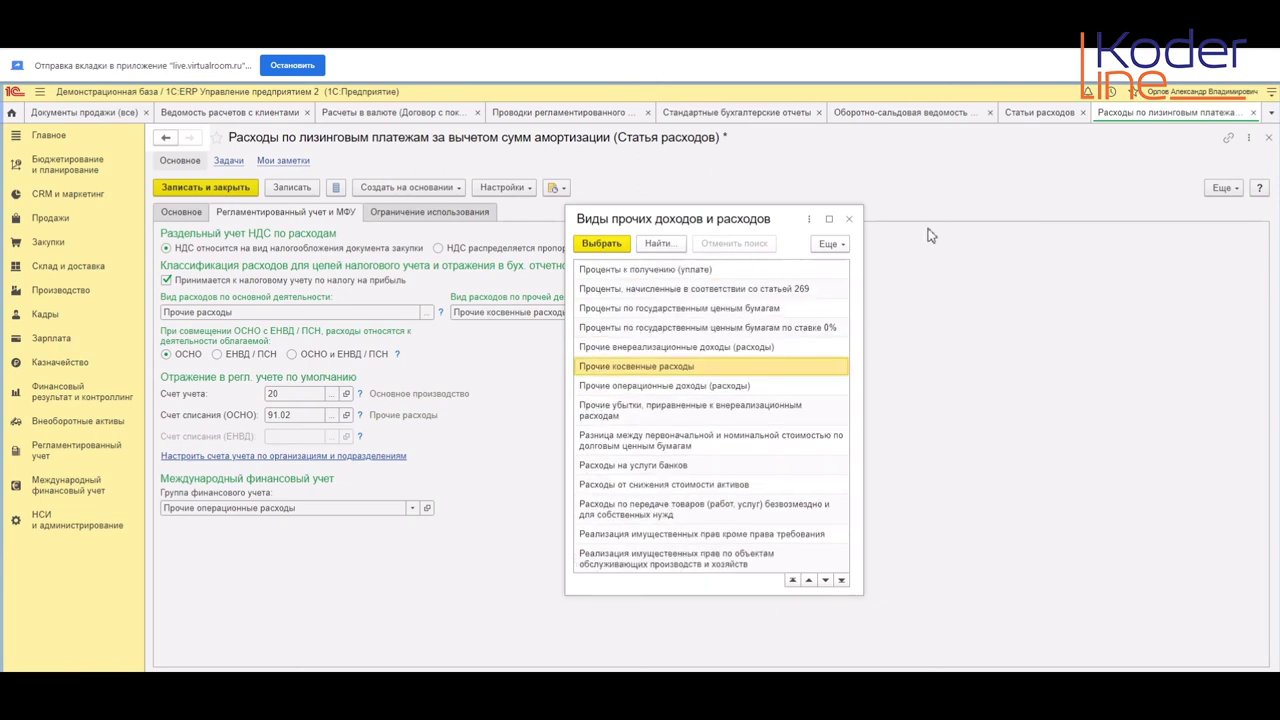
click(849, 219)
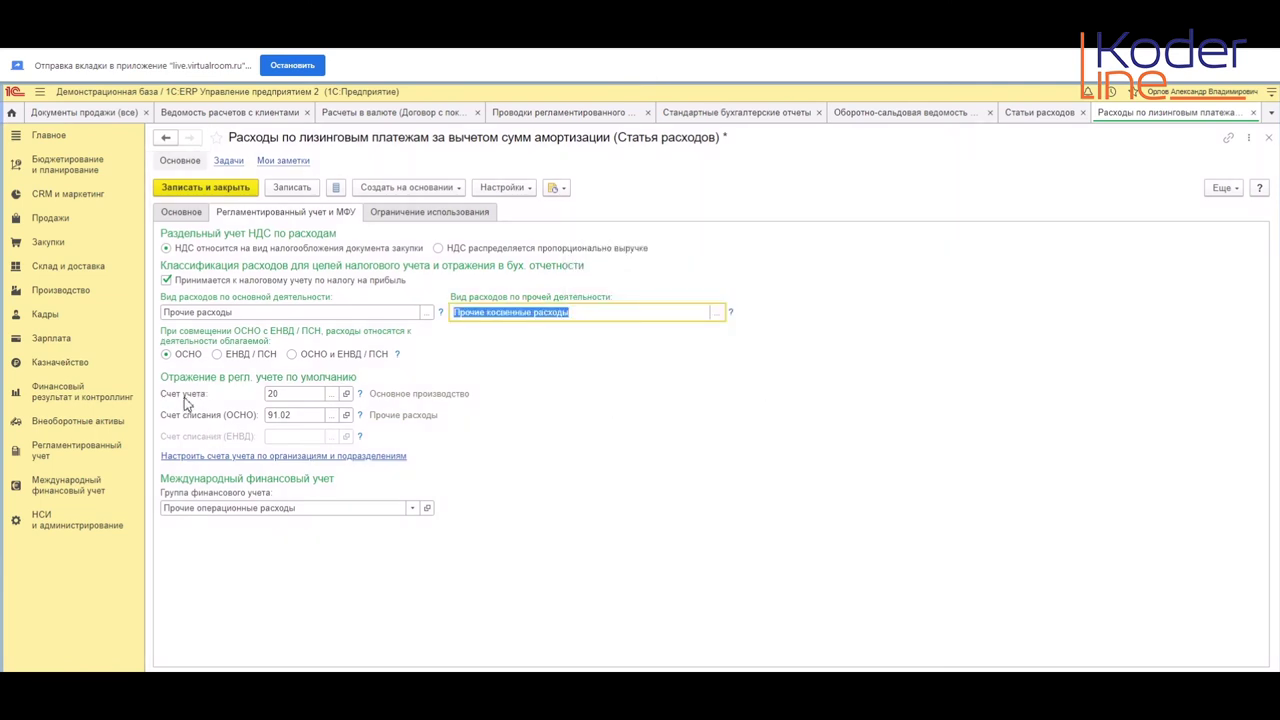
Step: Browse the chart of accounts for Счет учета without selecting another account
click(330, 394)
scroll(500, 443, down, 2)
scroll(500, 443, up, 2)
scroll(489, 518, down, 3)
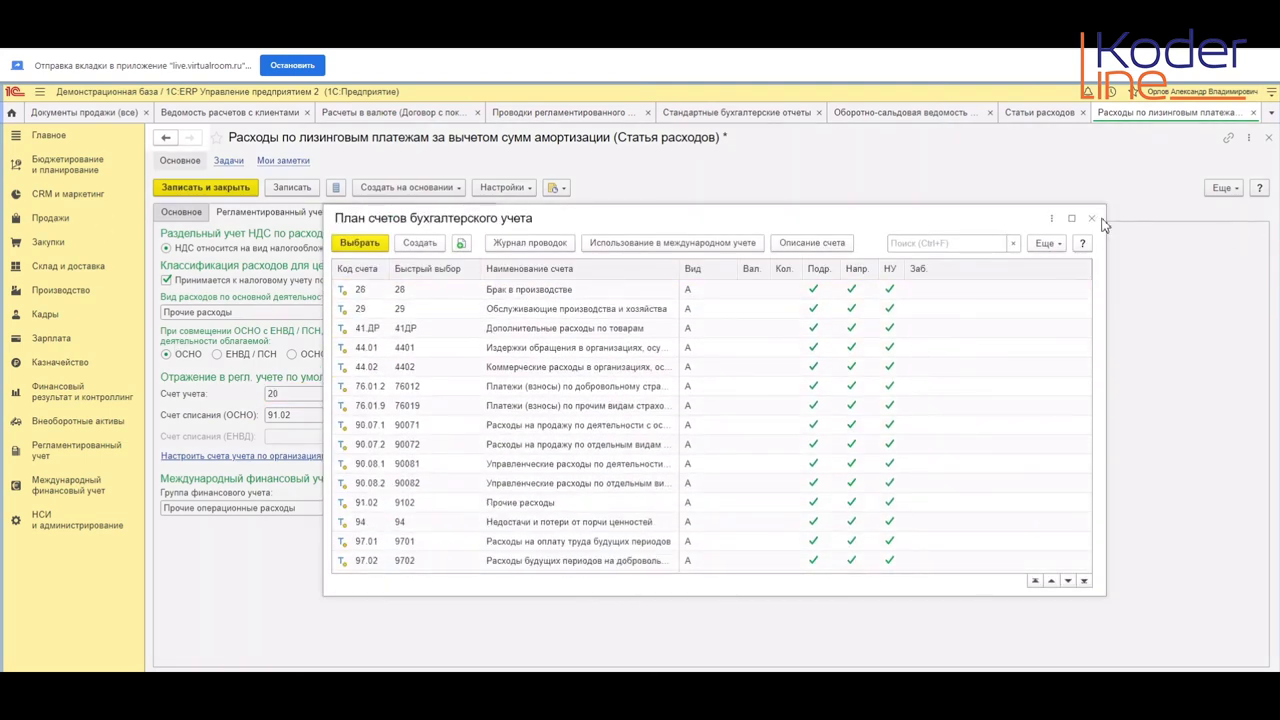
click(1093, 218)
Step: Recheck the item's main settings, and examine which accounts in the chart can serve as its Счет учета
click(181, 211)
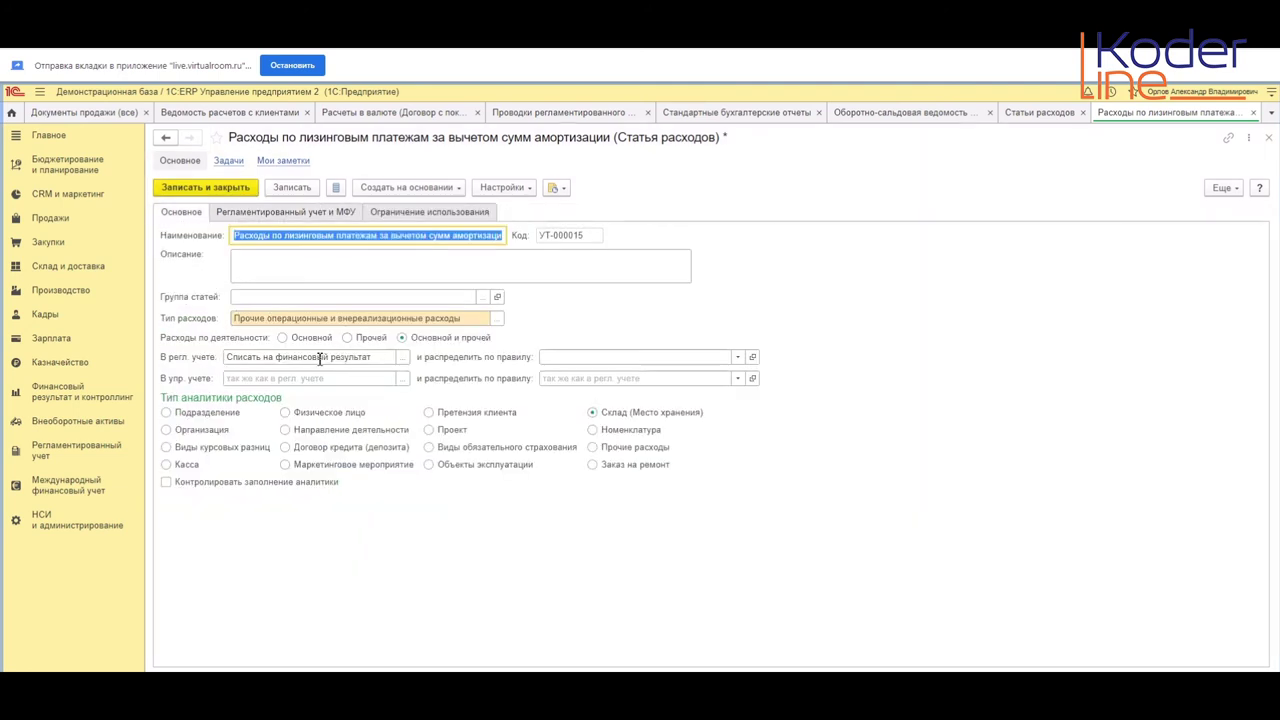
click(248, 228)
click(248, 218)
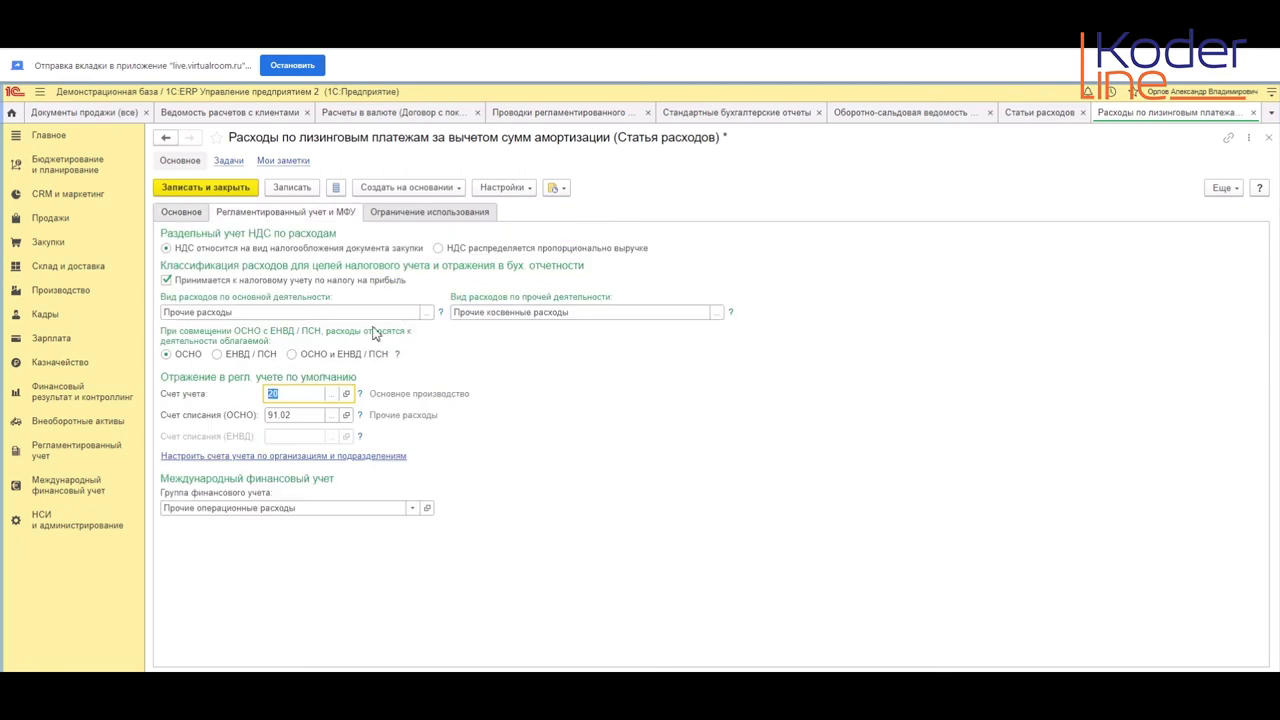
key(F4)
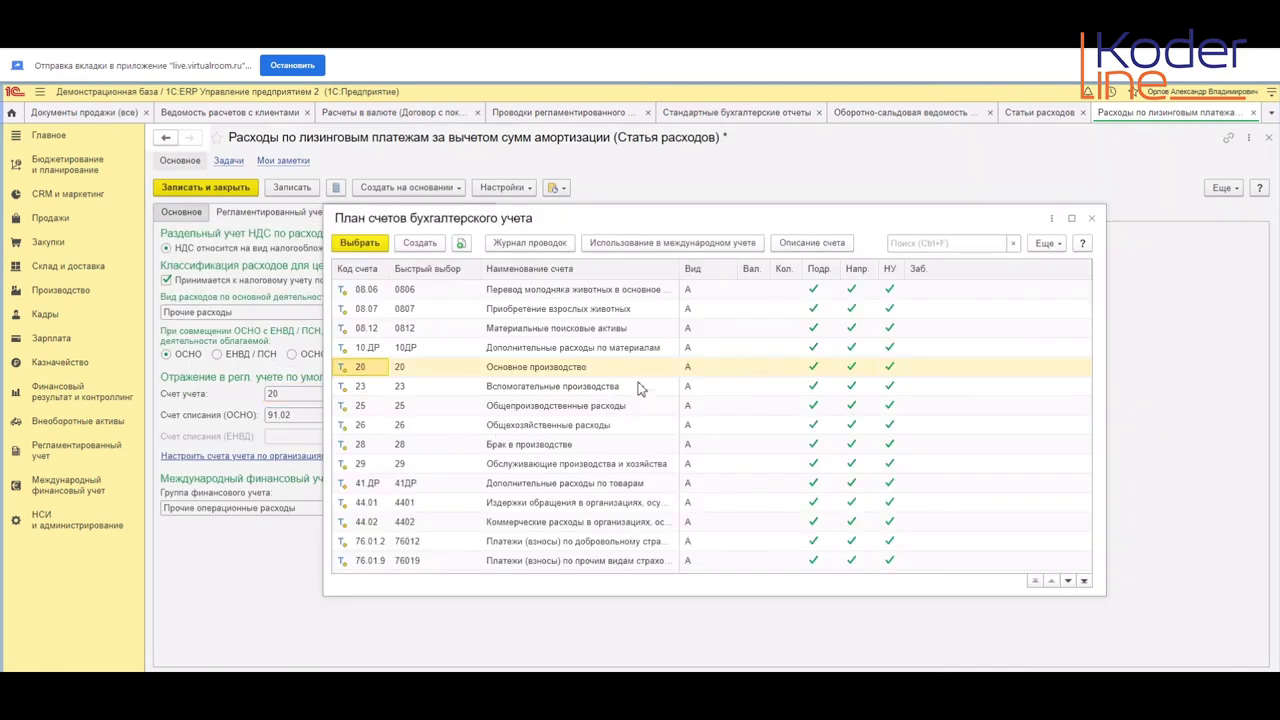
click(404, 386)
click(434, 444)
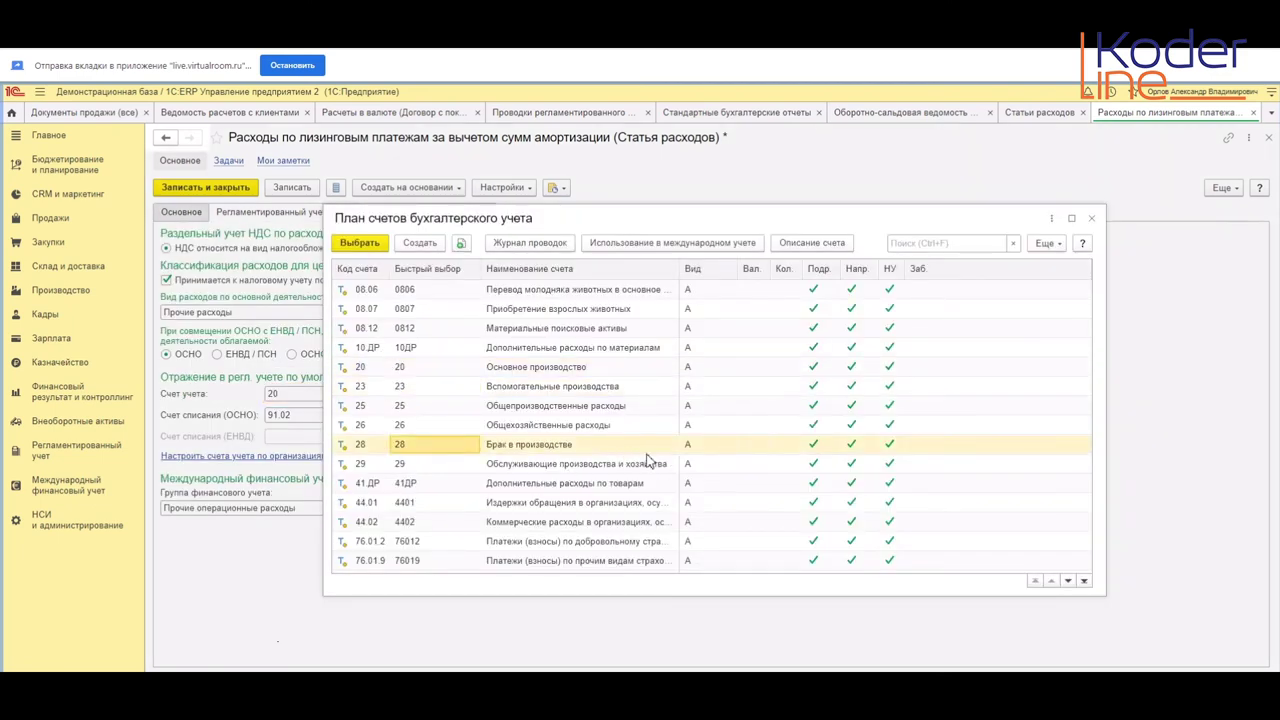
scroll(548, 420, down, 3)
scroll(548, 427, down, 2)
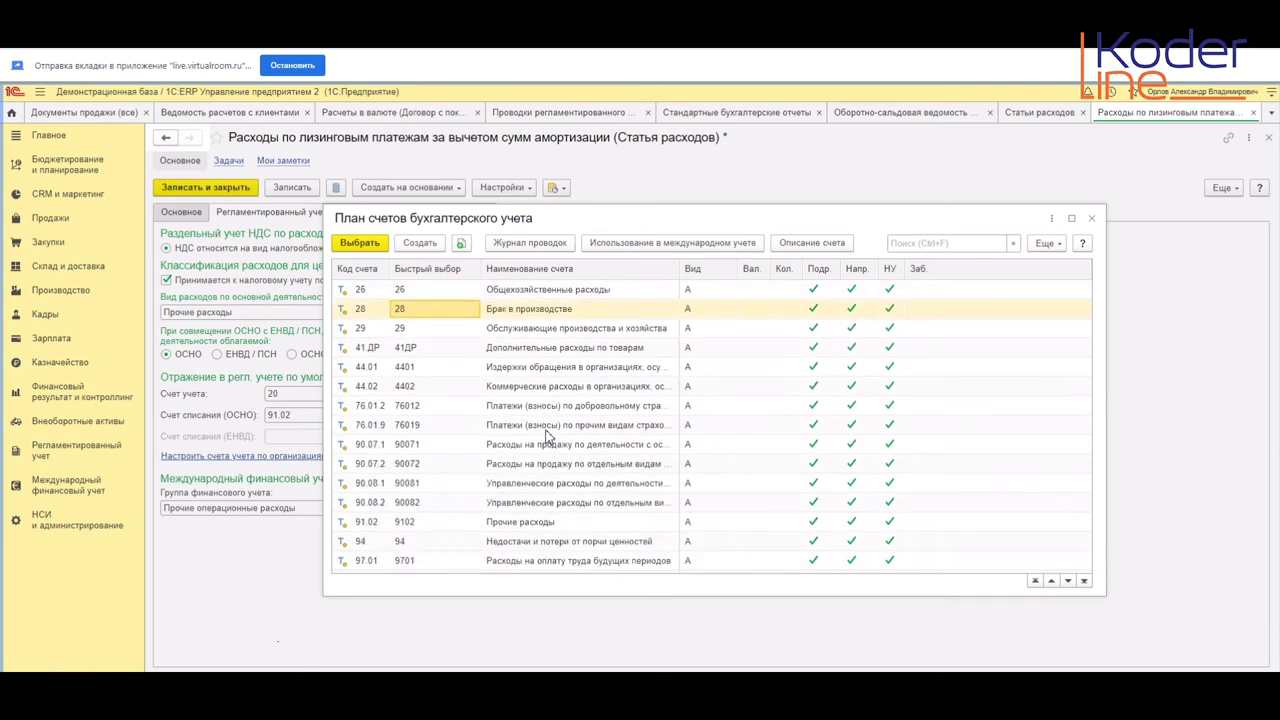
scroll(528, 510, down, 2)
scroll(526, 510, down, 1)
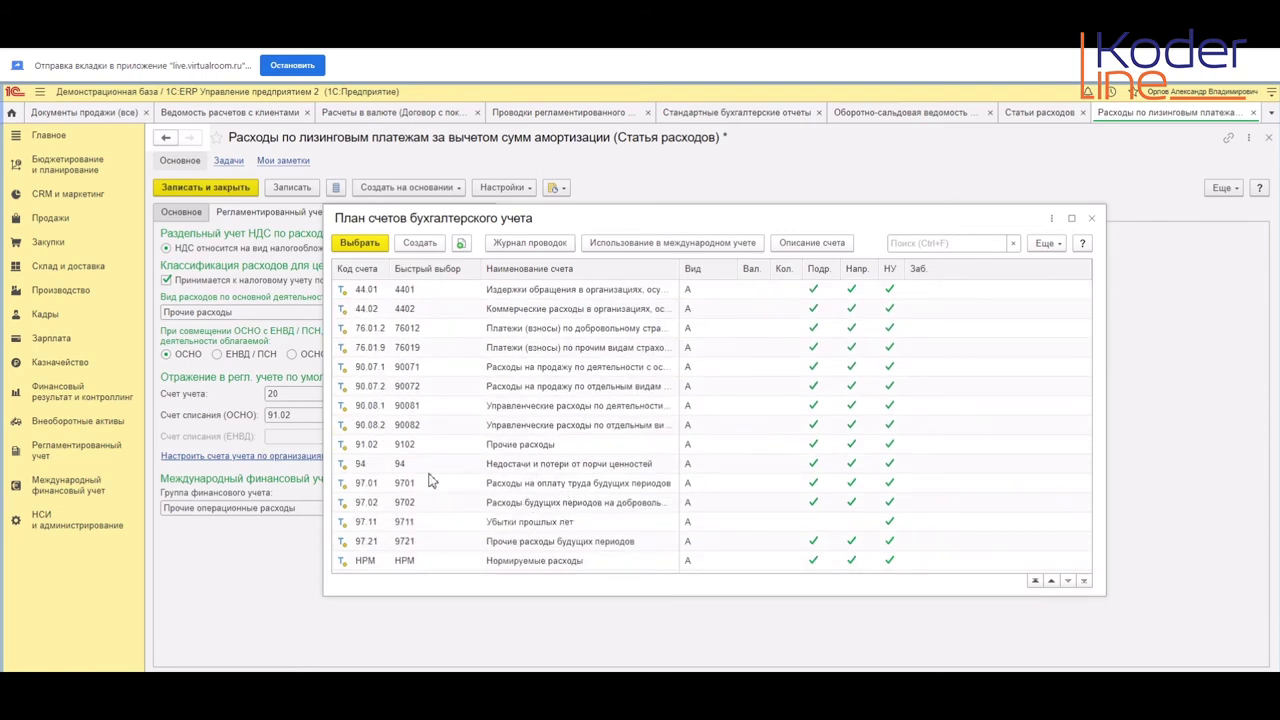
click(1093, 222)
Step: Examine the accounts offered for Счет списания (ОСНО), including 90.08.1 and 91.02, without changing the selection
click(331, 416)
click(434, 328)
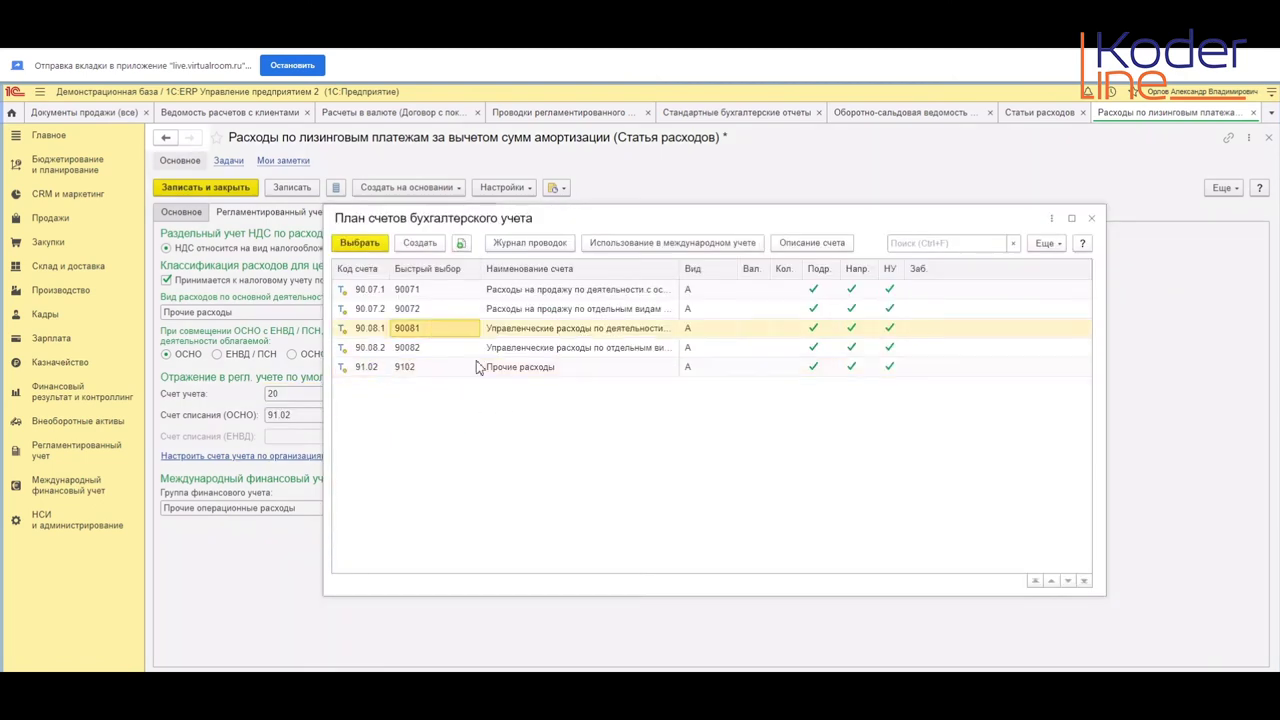
click(478, 368)
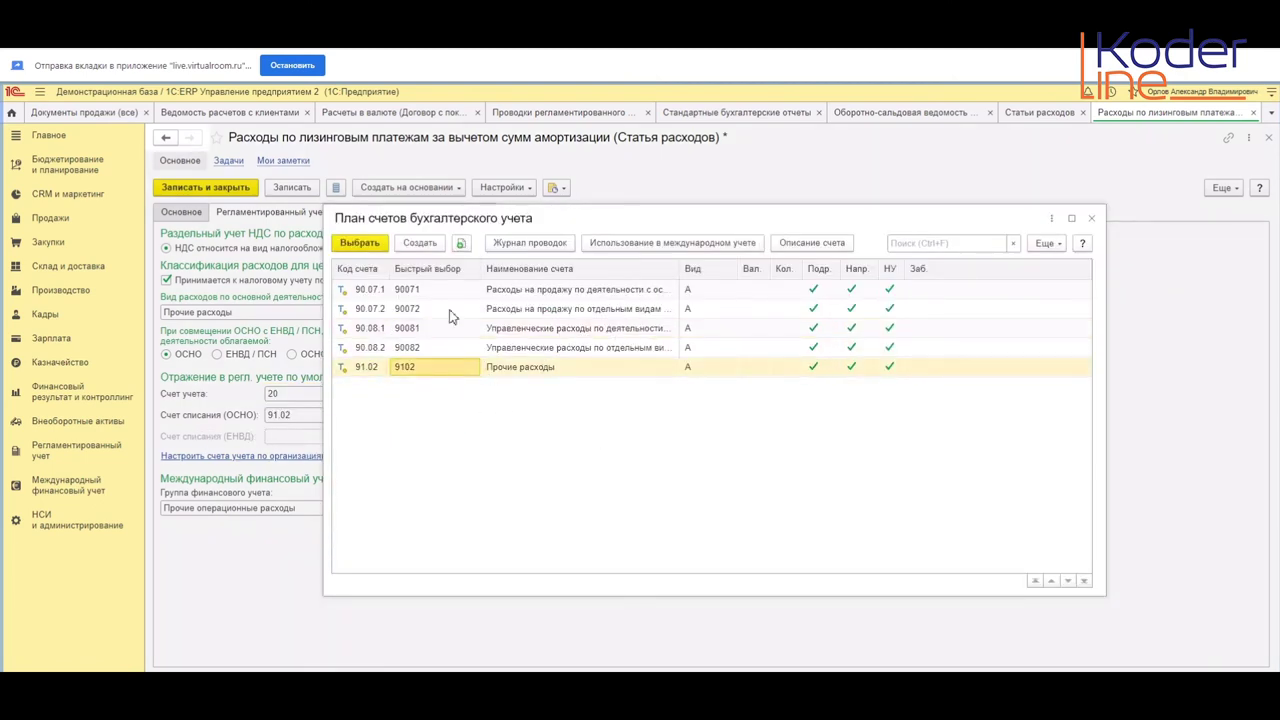
click(556, 336)
click(562, 372)
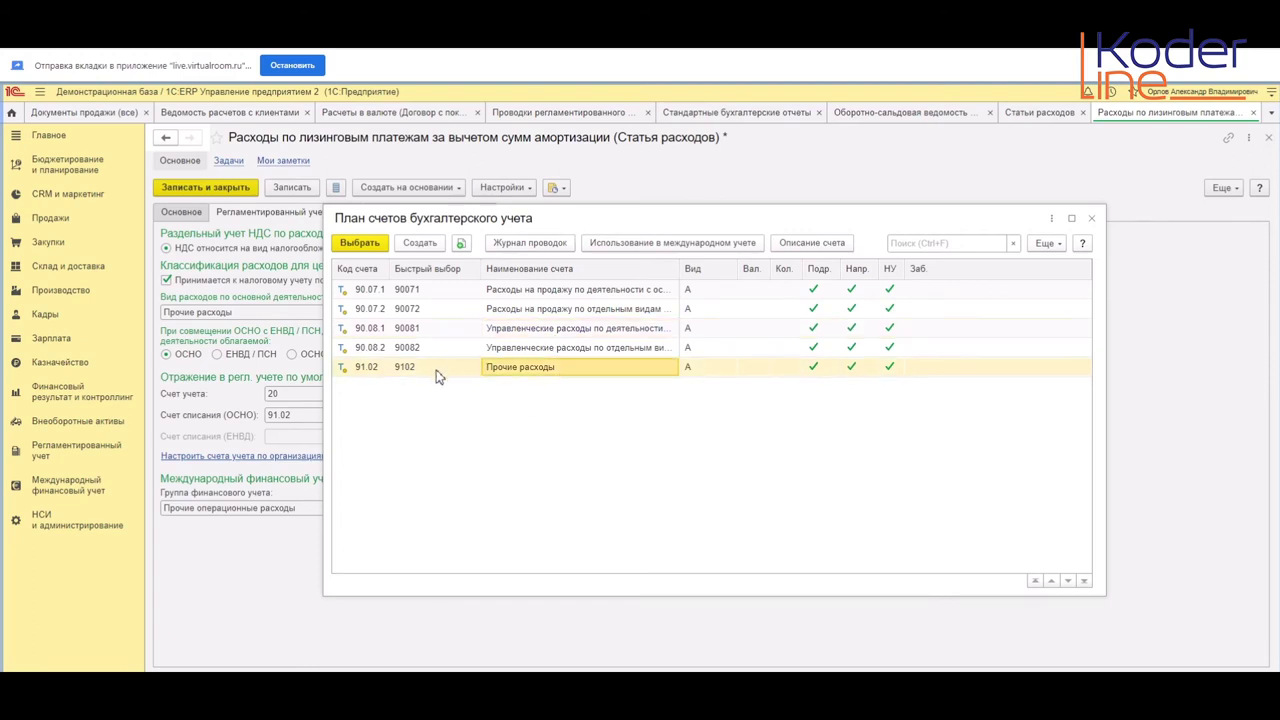
click(368, 372)
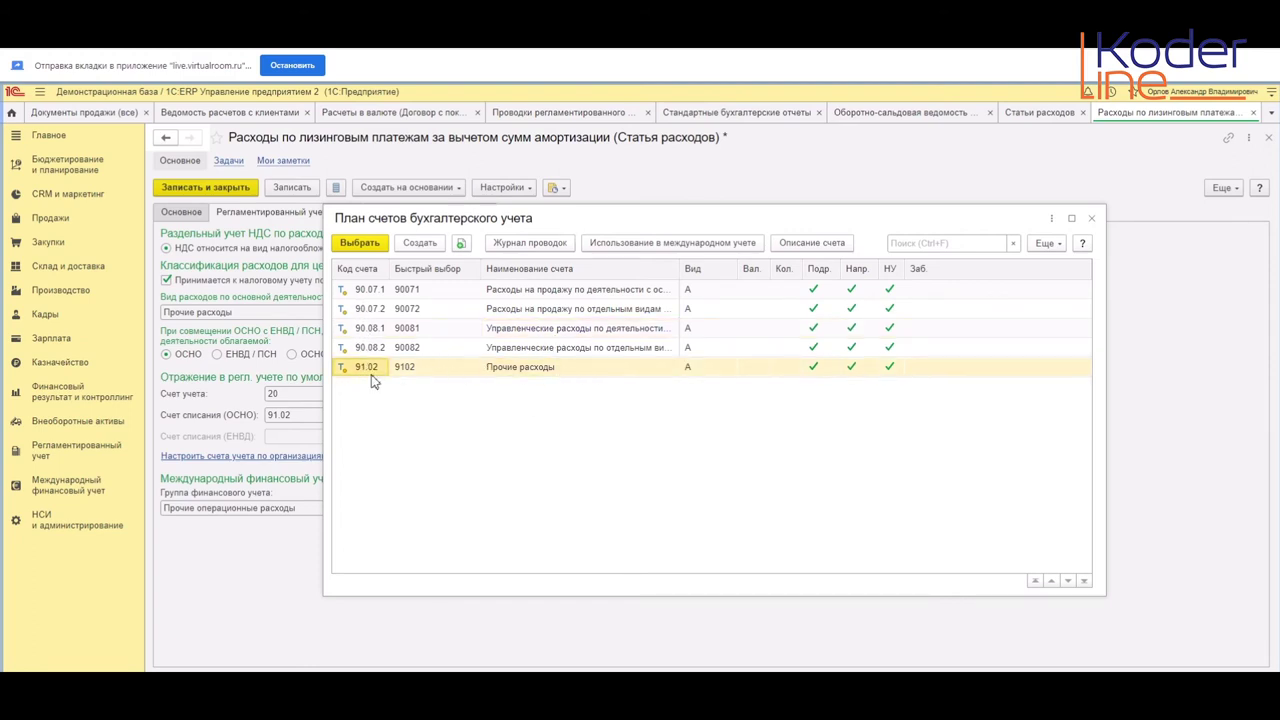
click(1094, 219)
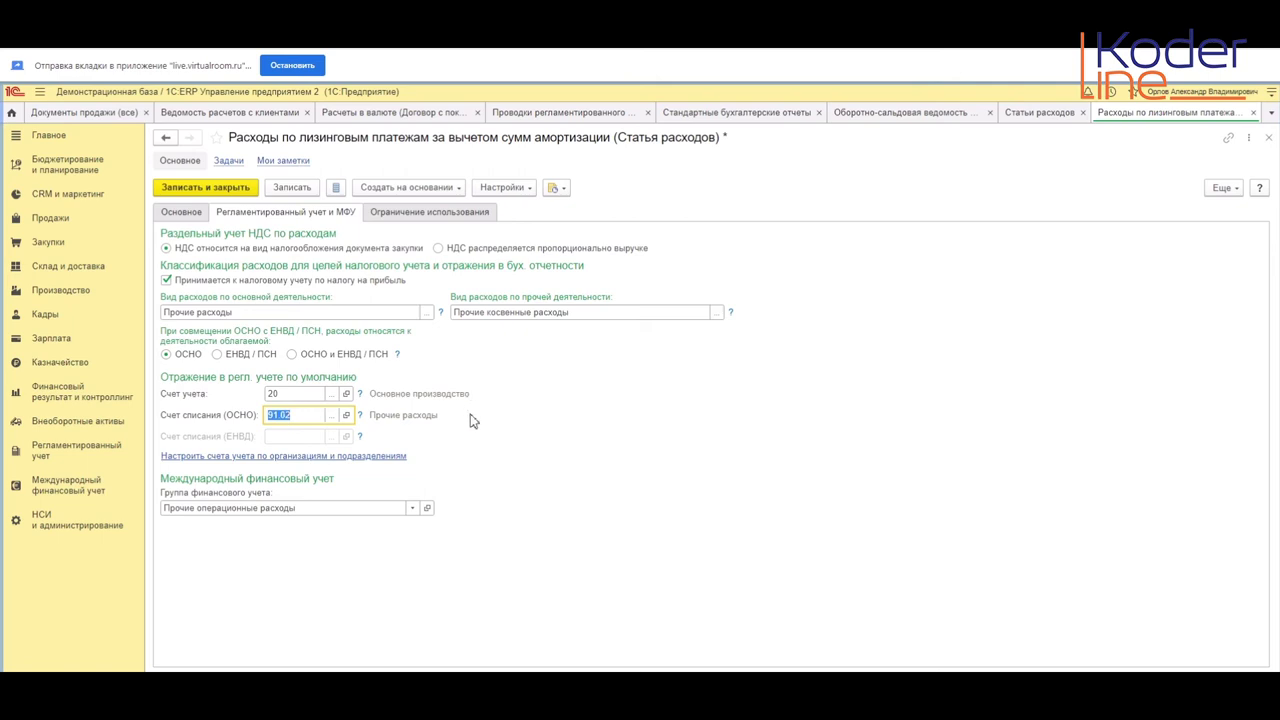
Step: Try account 20 as the item's Счет списания (ОСНО), and reselect 91.02 from the chart of accounts
text(20)
click(657, 431)
click(331, 418)
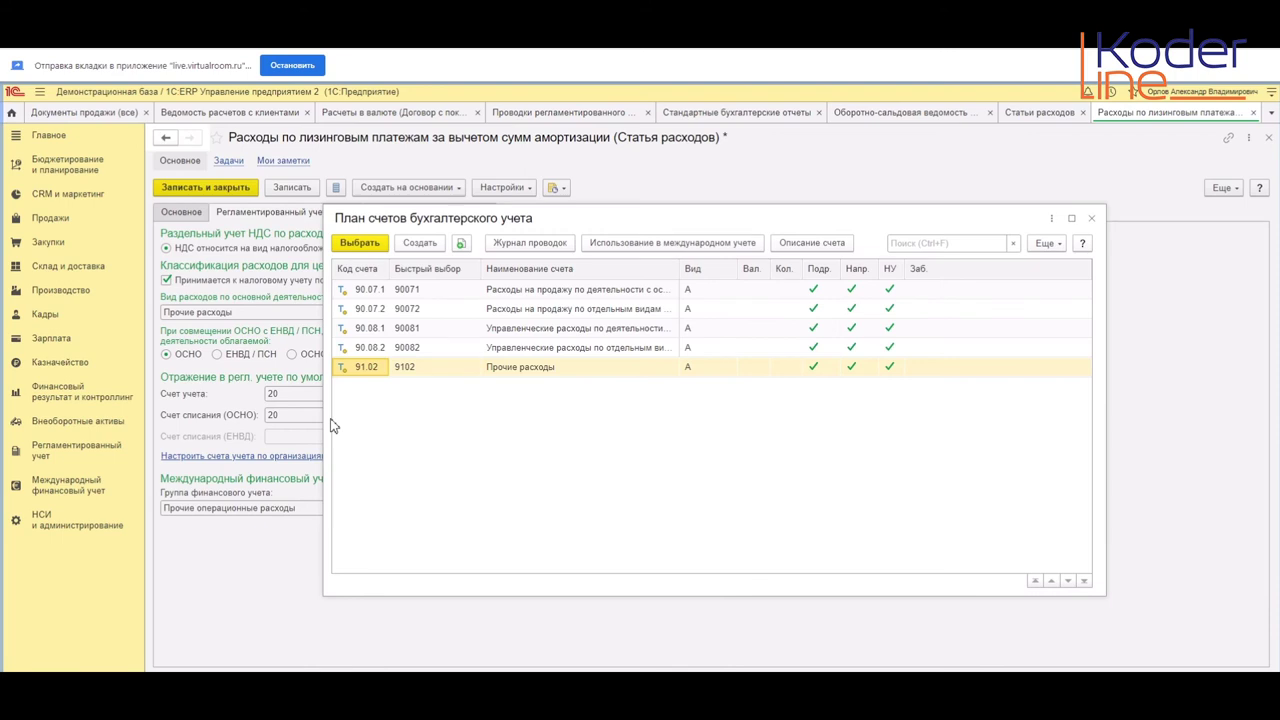
double_click(366, 367)
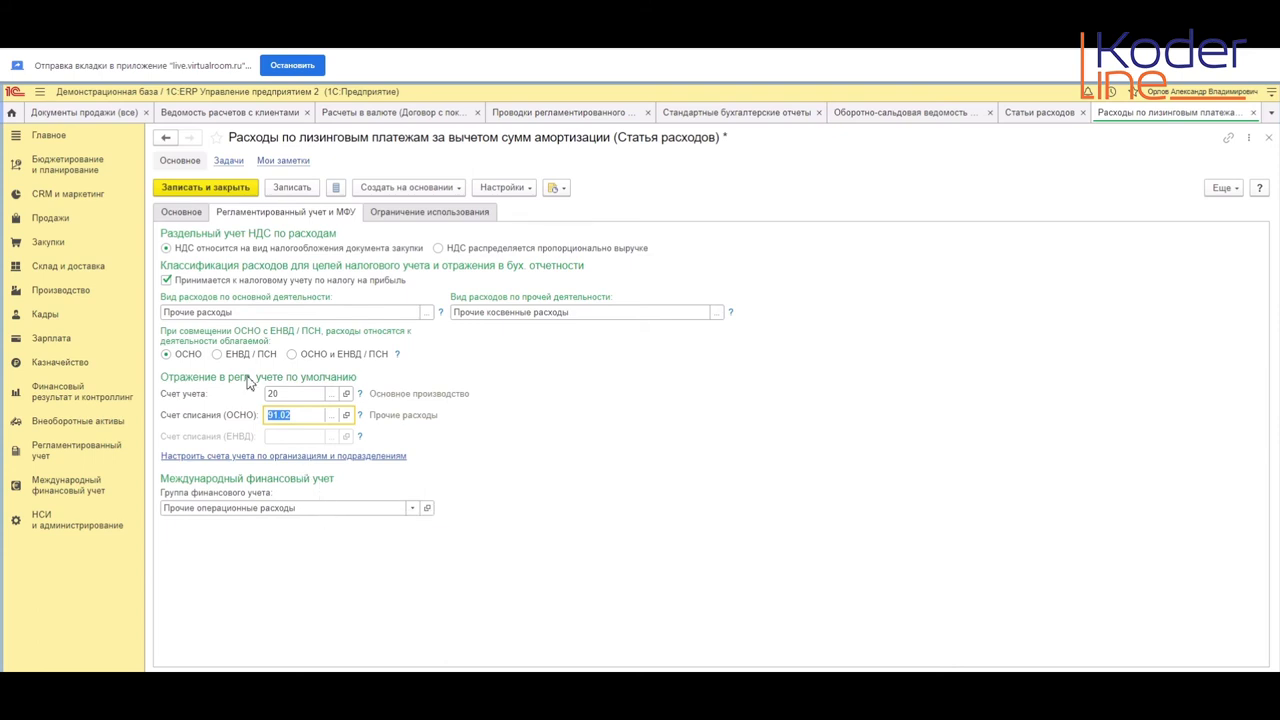
Step: Set the item's Расходы по деятельности to Основной and review its settings for regulated accounting
click(192, 217)
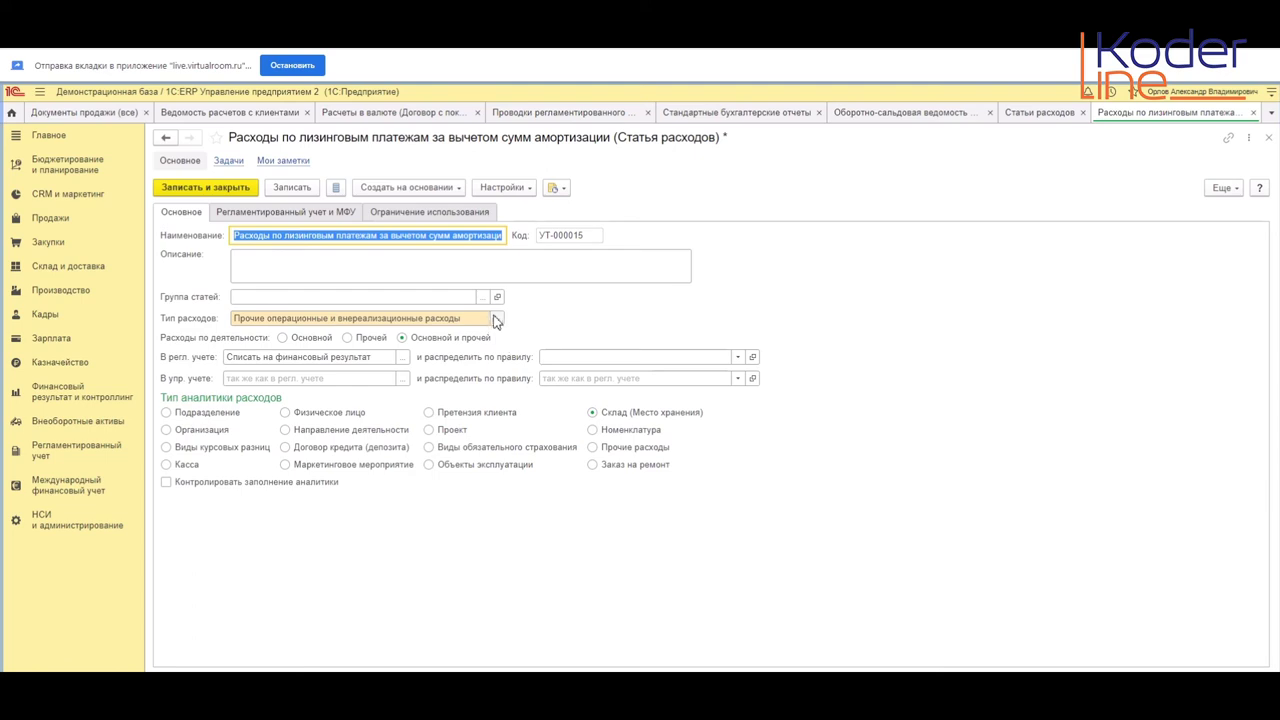
click(283, 338)
click(330, 214)
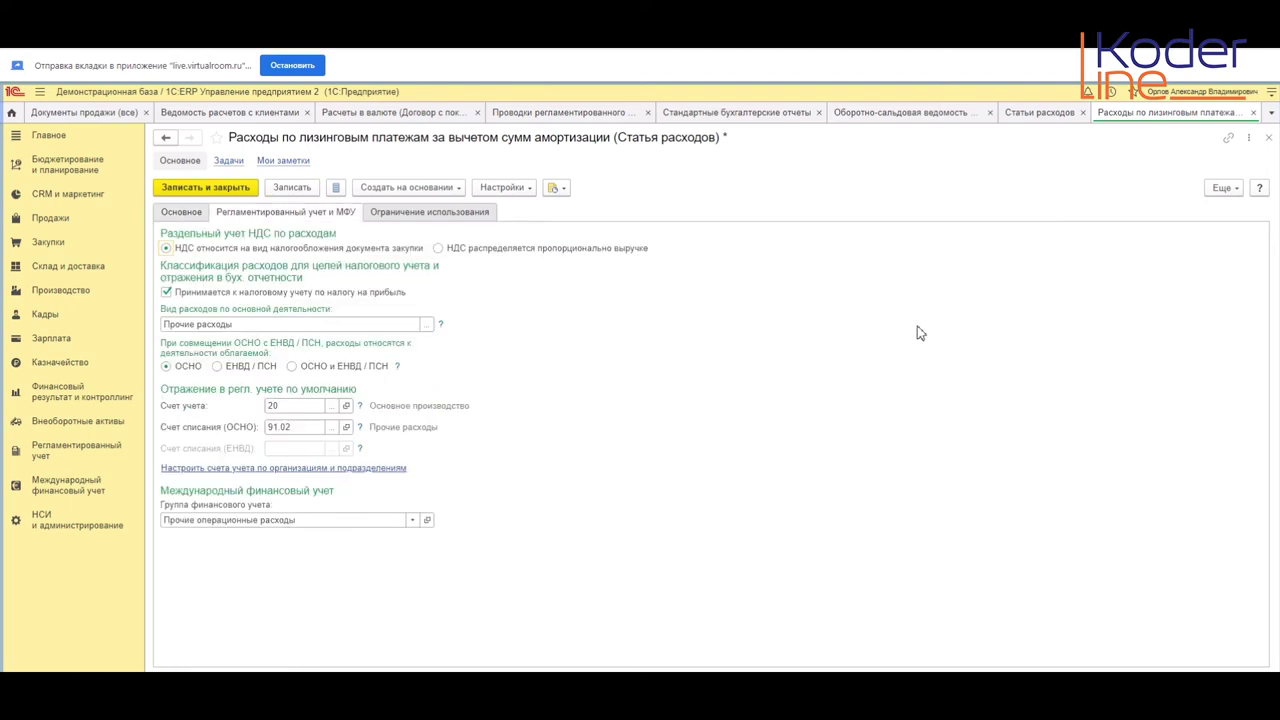
Step: Close the leasing payments expense item without saving its changes
click(1253, 112)
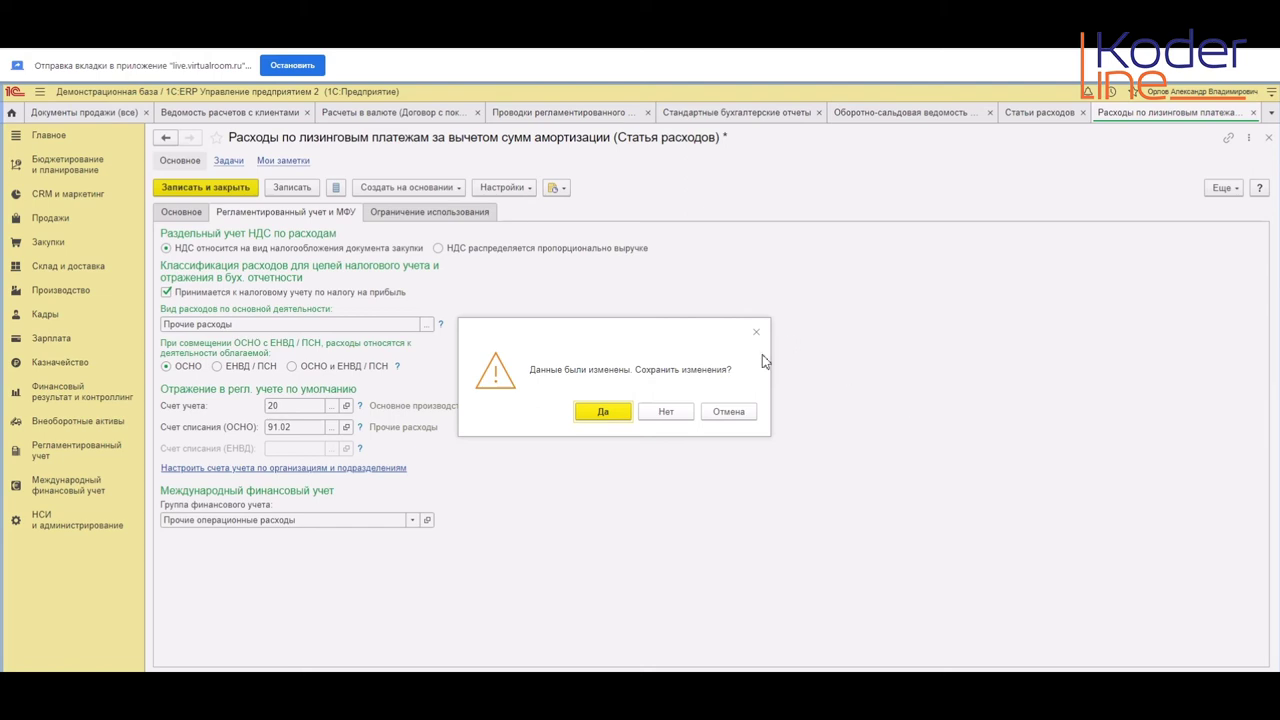
click(735, 414)
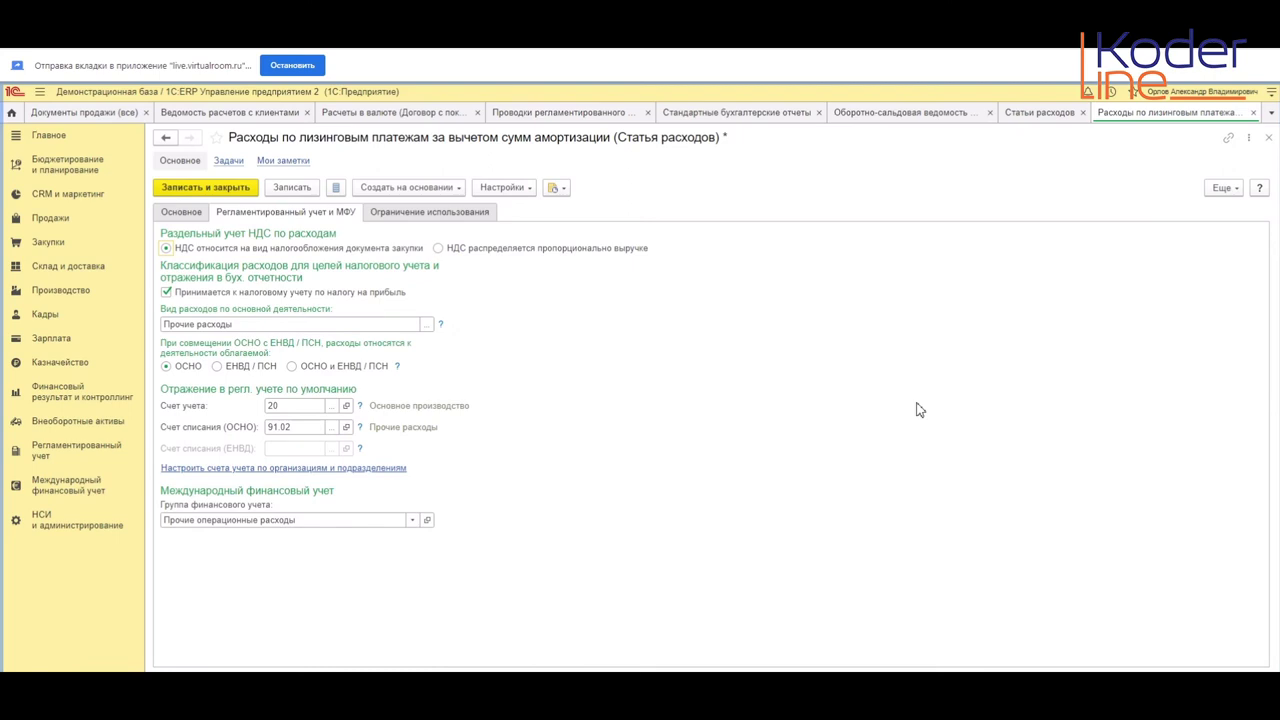
click(1253, 112)
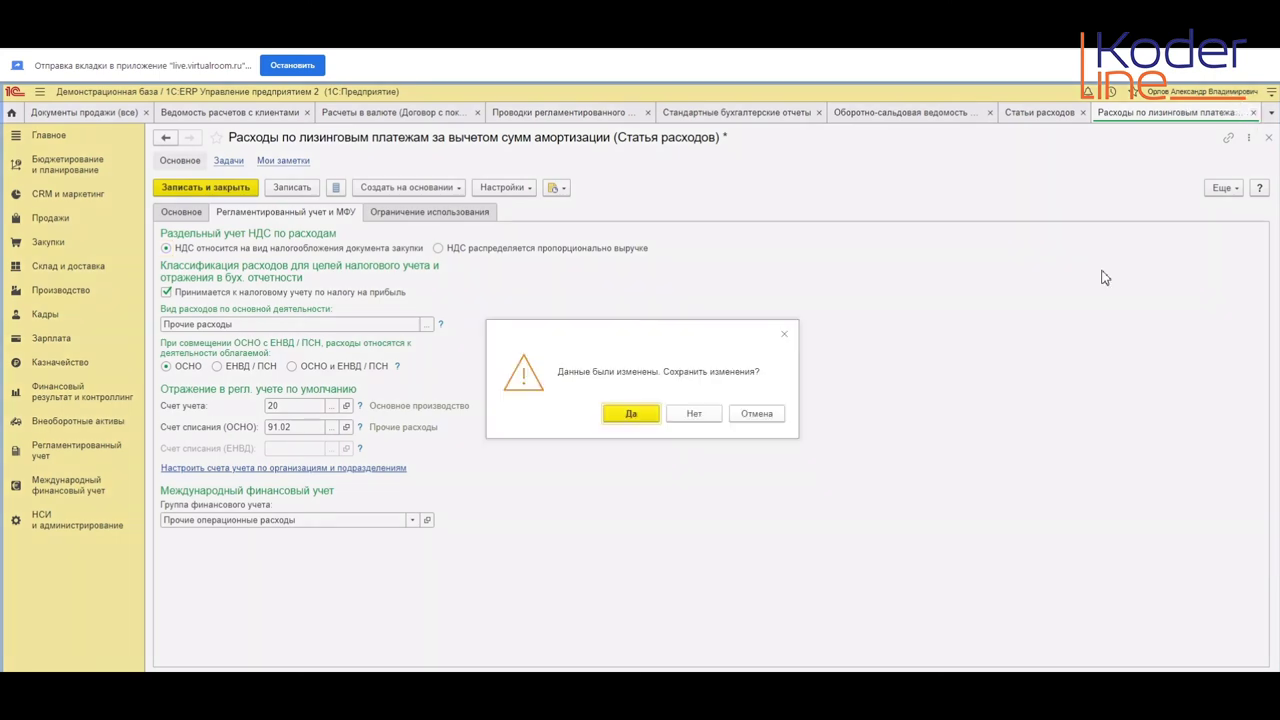
click(712, 416)
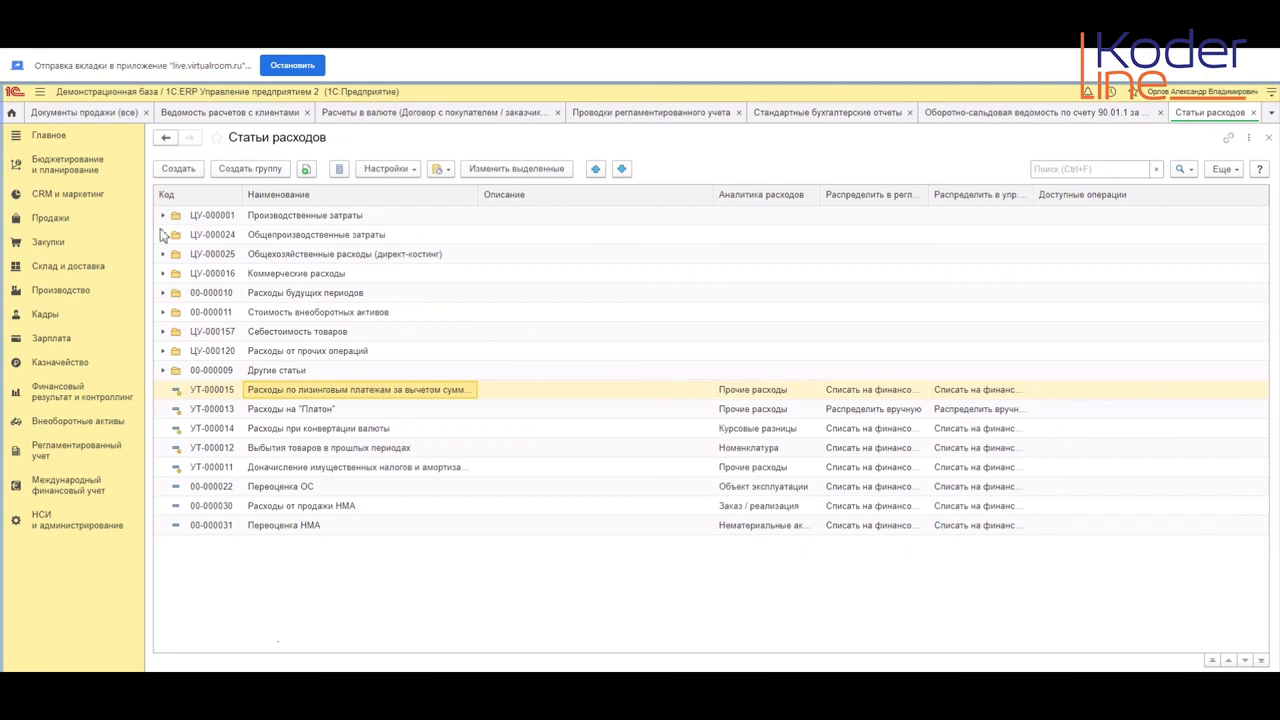
Step: From the list of all purchase documents, open the Приобретение услуг и прочих активов dated 02.03.2021 at its Расходы и прочие активы lines
click(55, 228)
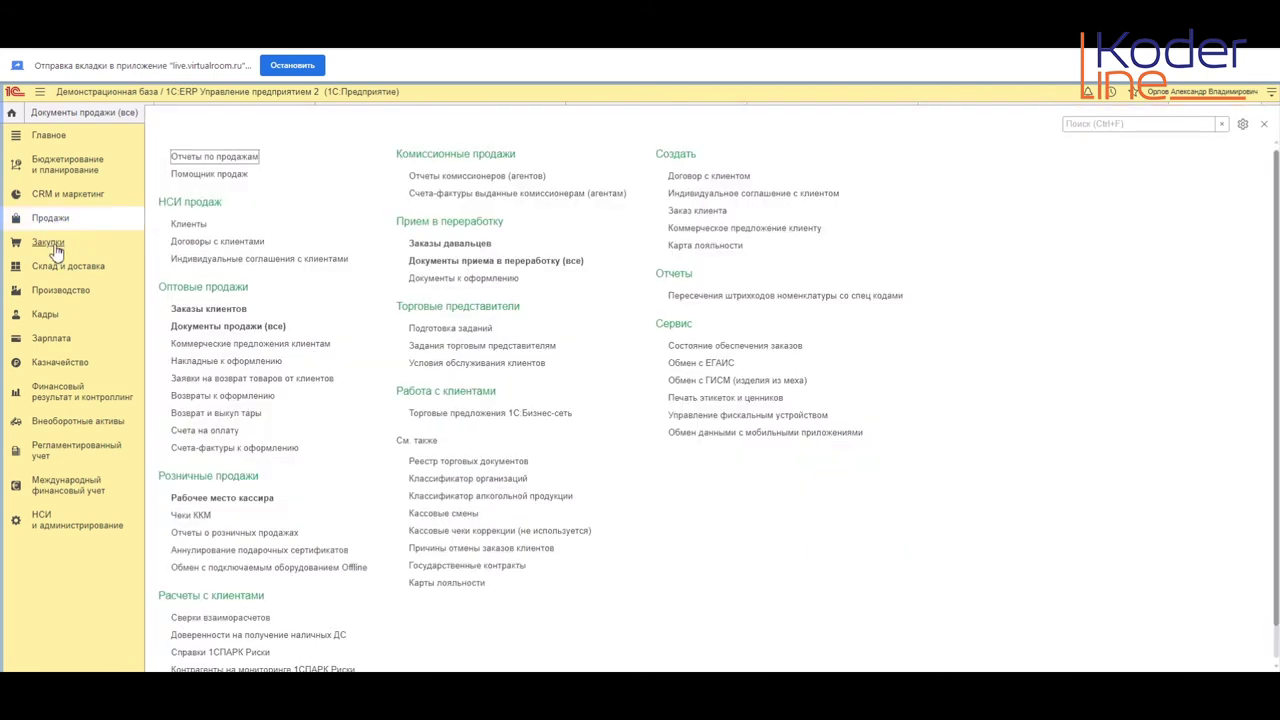
click(50, 244)
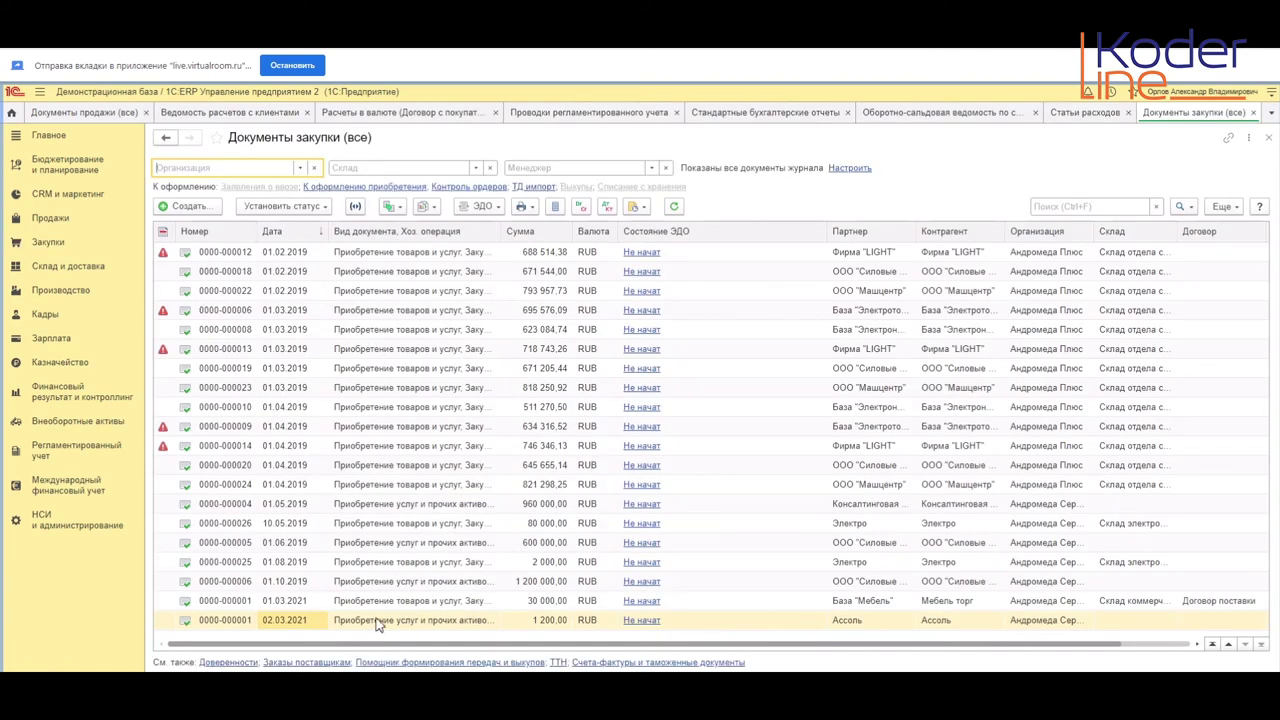
click(378, 622)
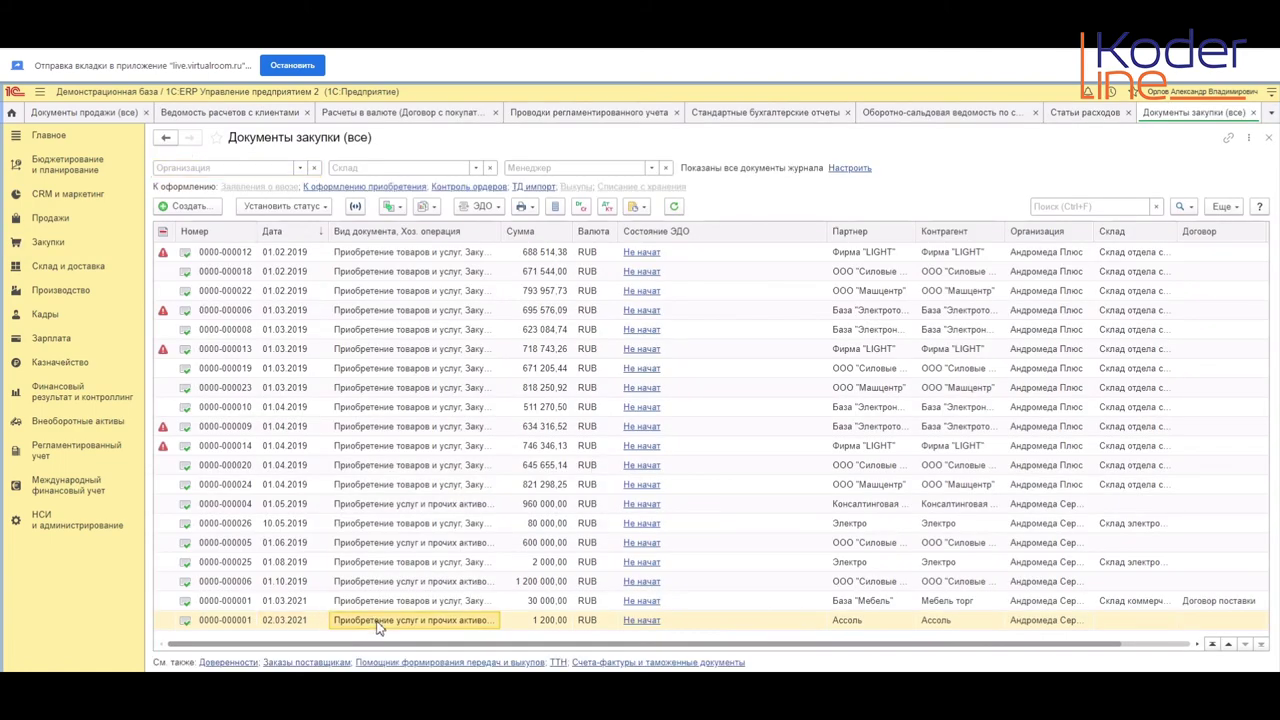
double_click(378, 620)
click(262, 212)
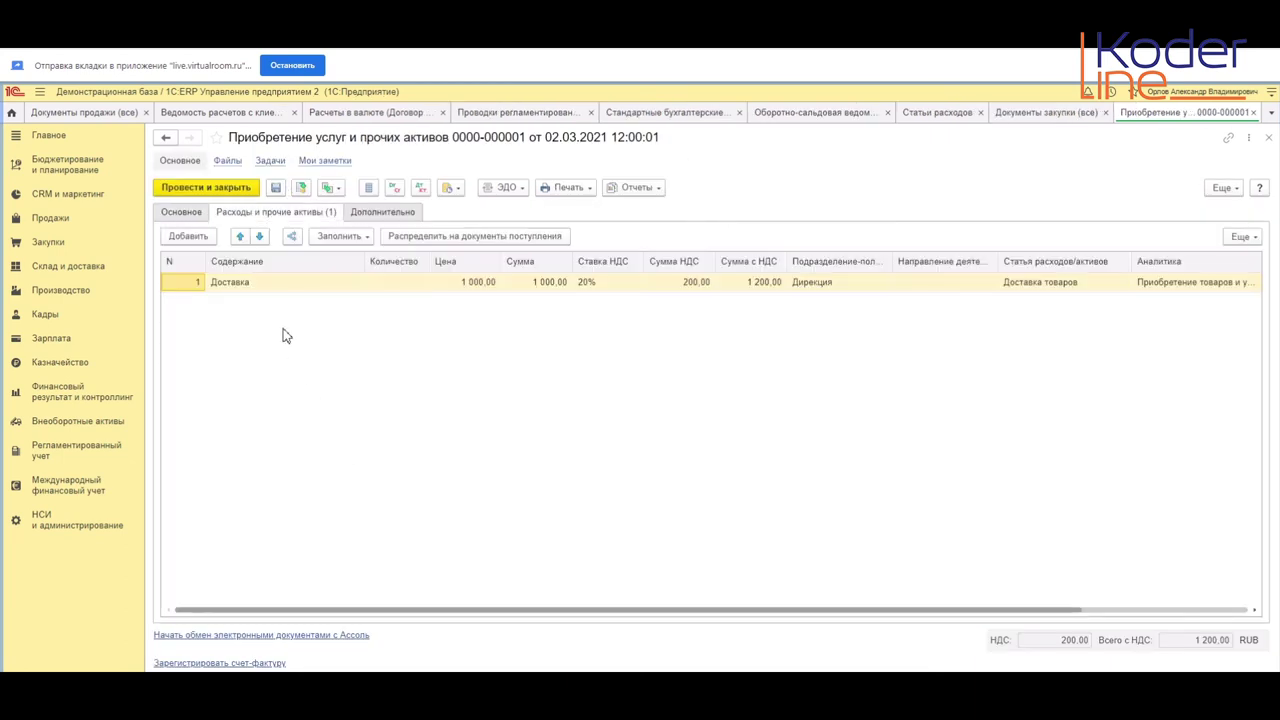
Step: Examine the Статья расходов/активов and Аналитика specified for the Доставка line
click(224, 284)
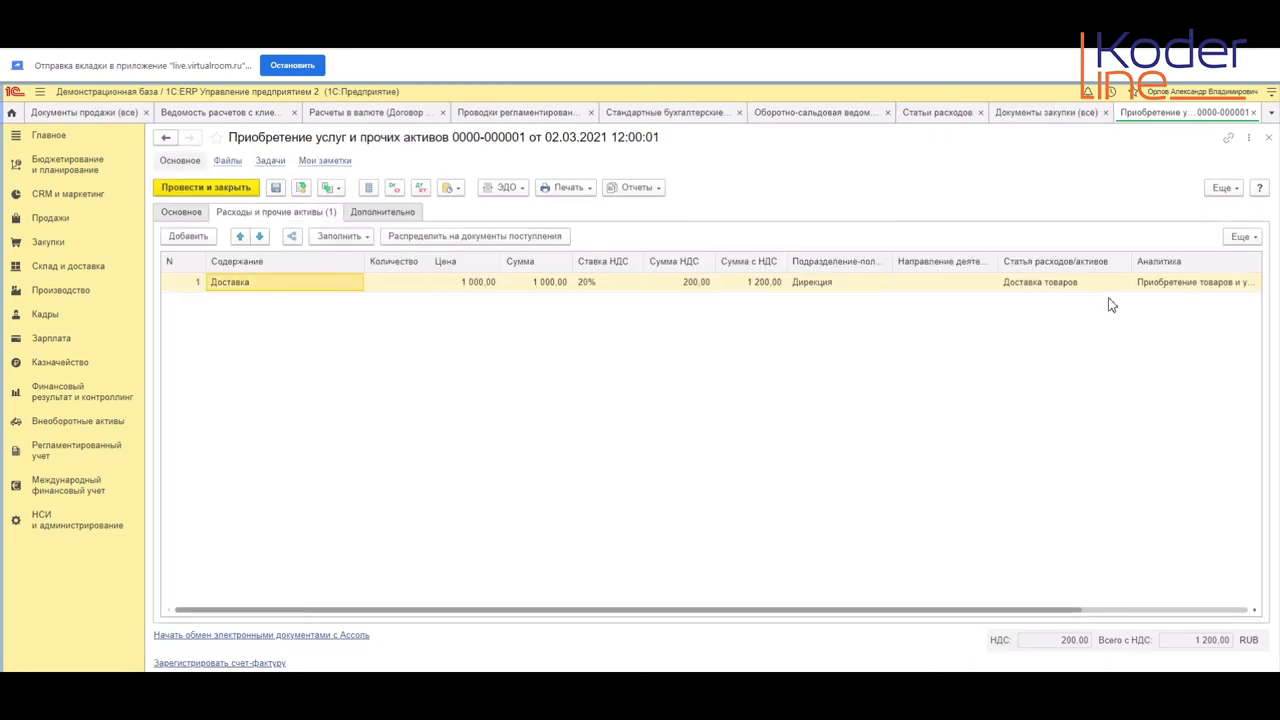
click(1080, 289)
click(1134, 292)
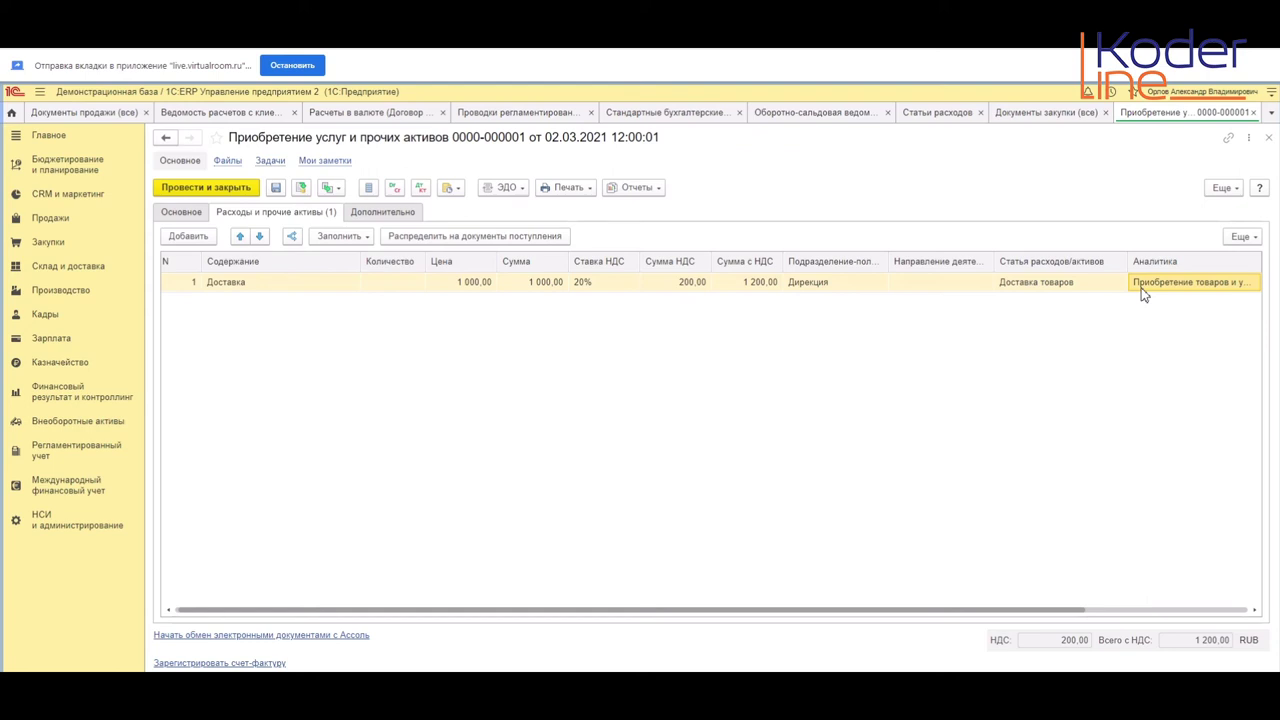
click(1018, 286)
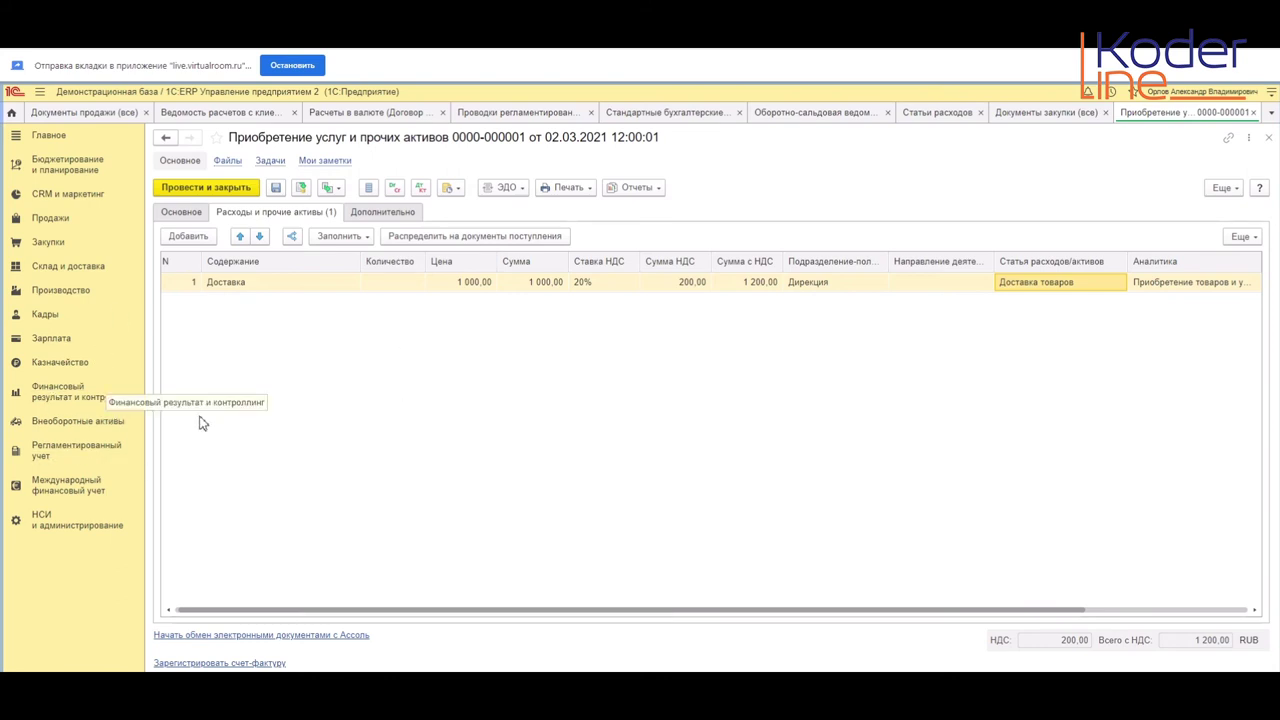
Step: Create a Реклассификация расходов document in Отражение прочих доходов и расходов and show its Расходы table
click(60, 396)
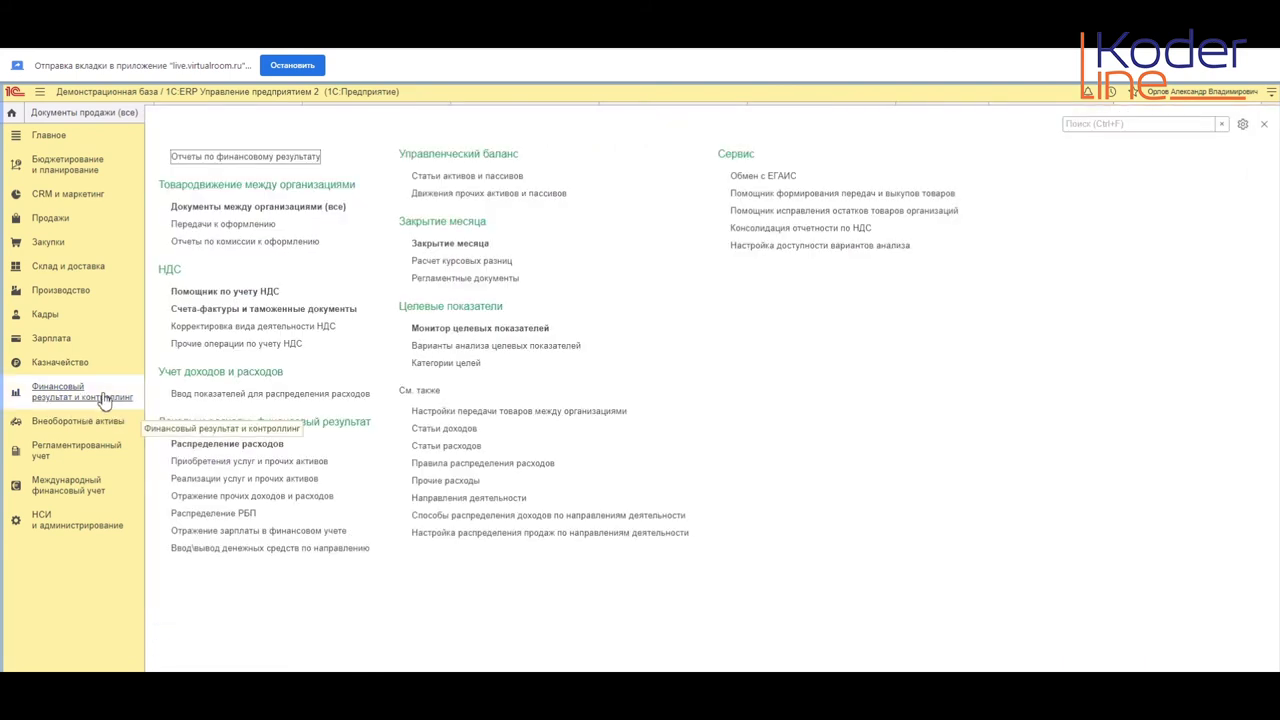
click(230, 497)
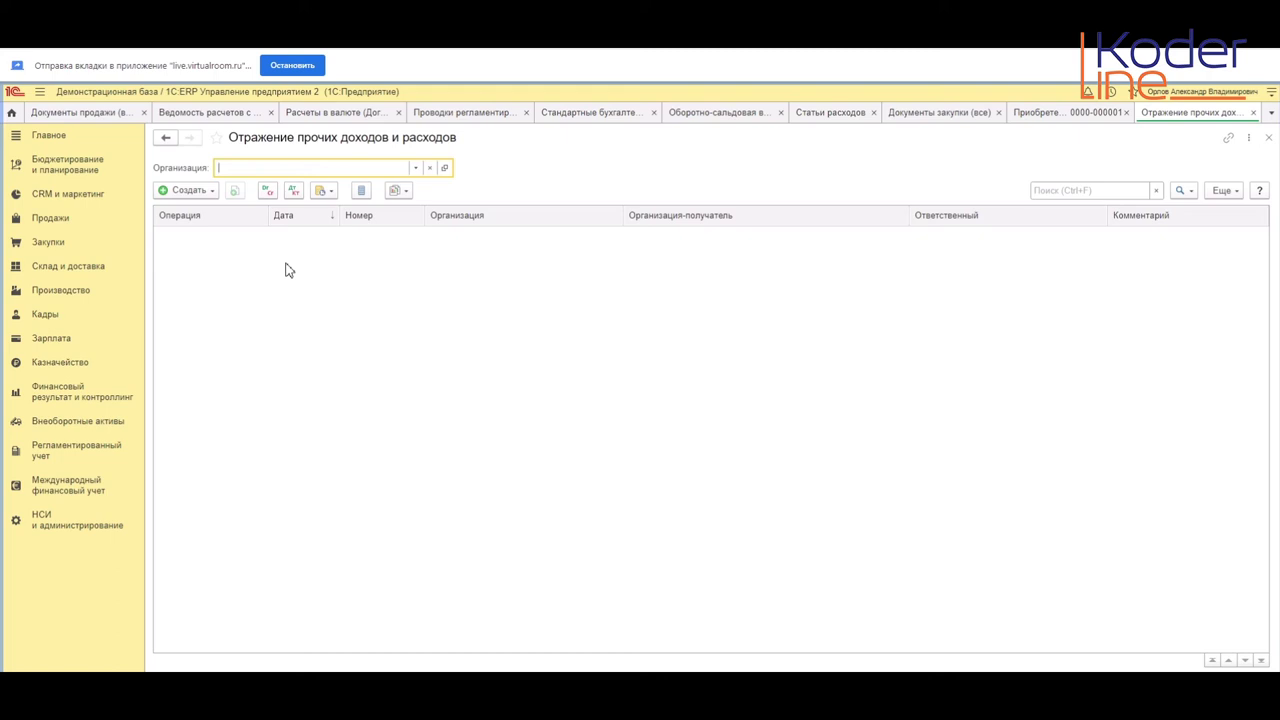
click(189, 191)
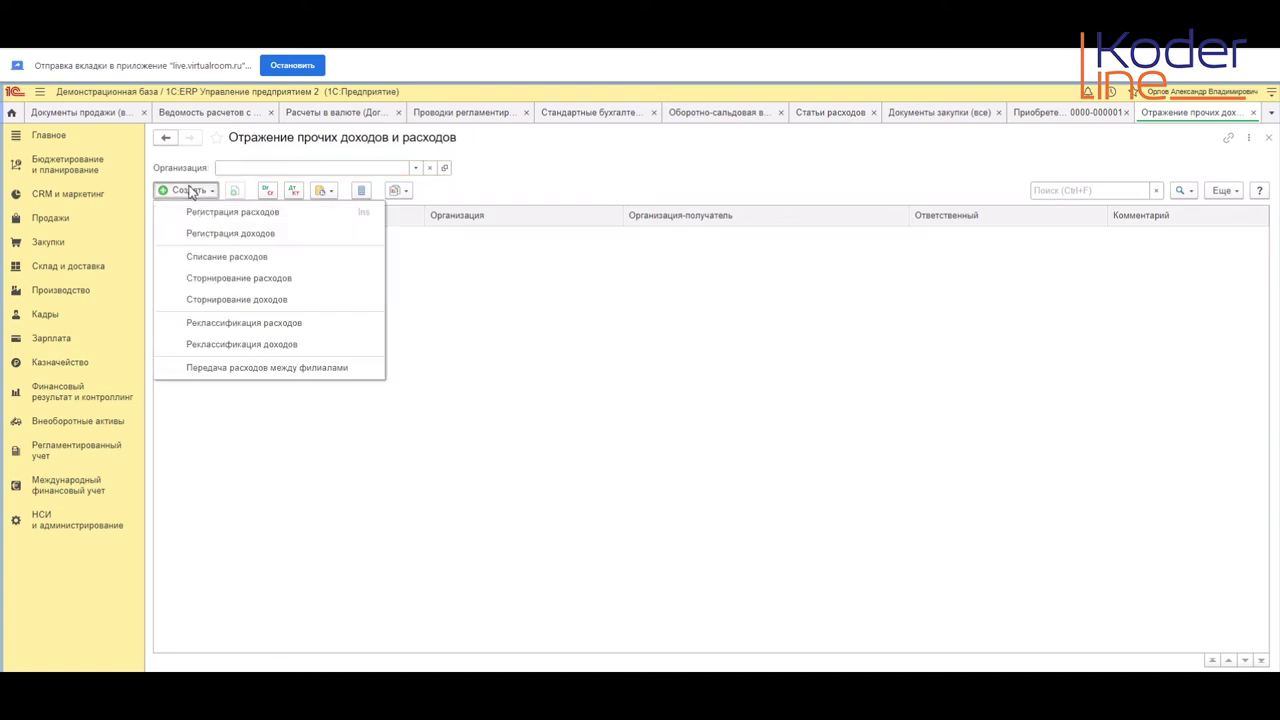
click(258, 330)
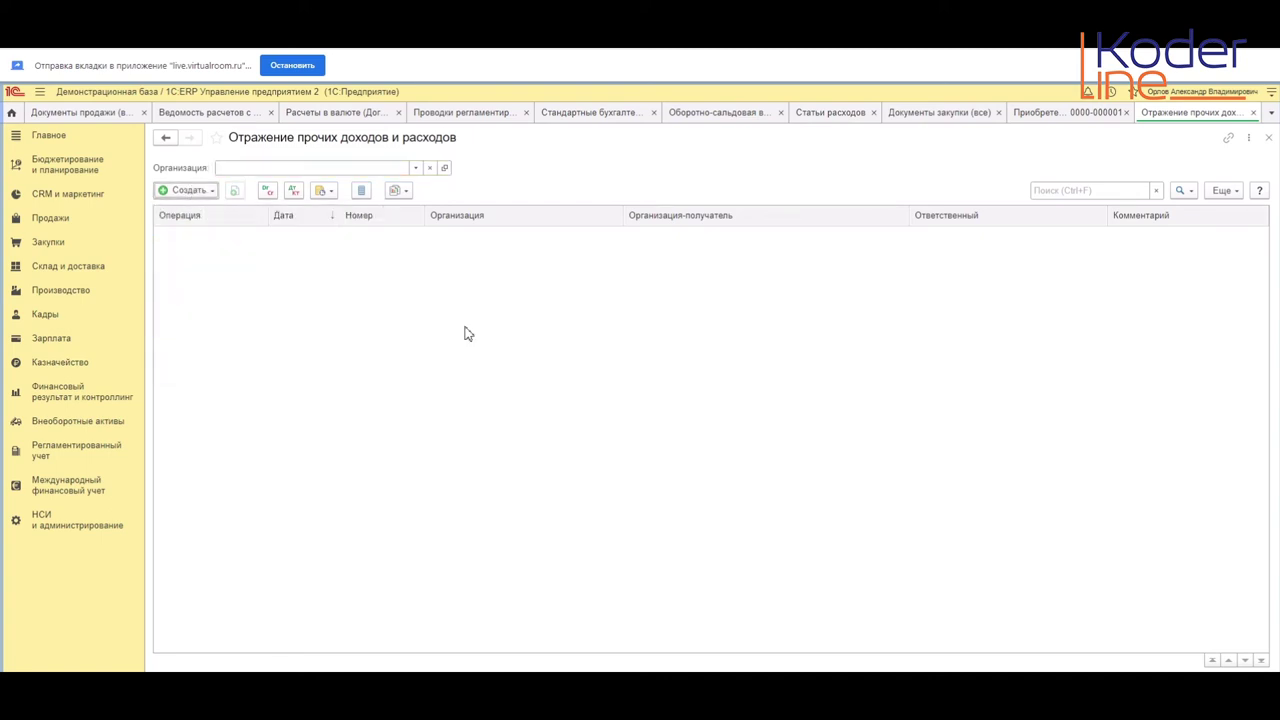
click(234, 212)
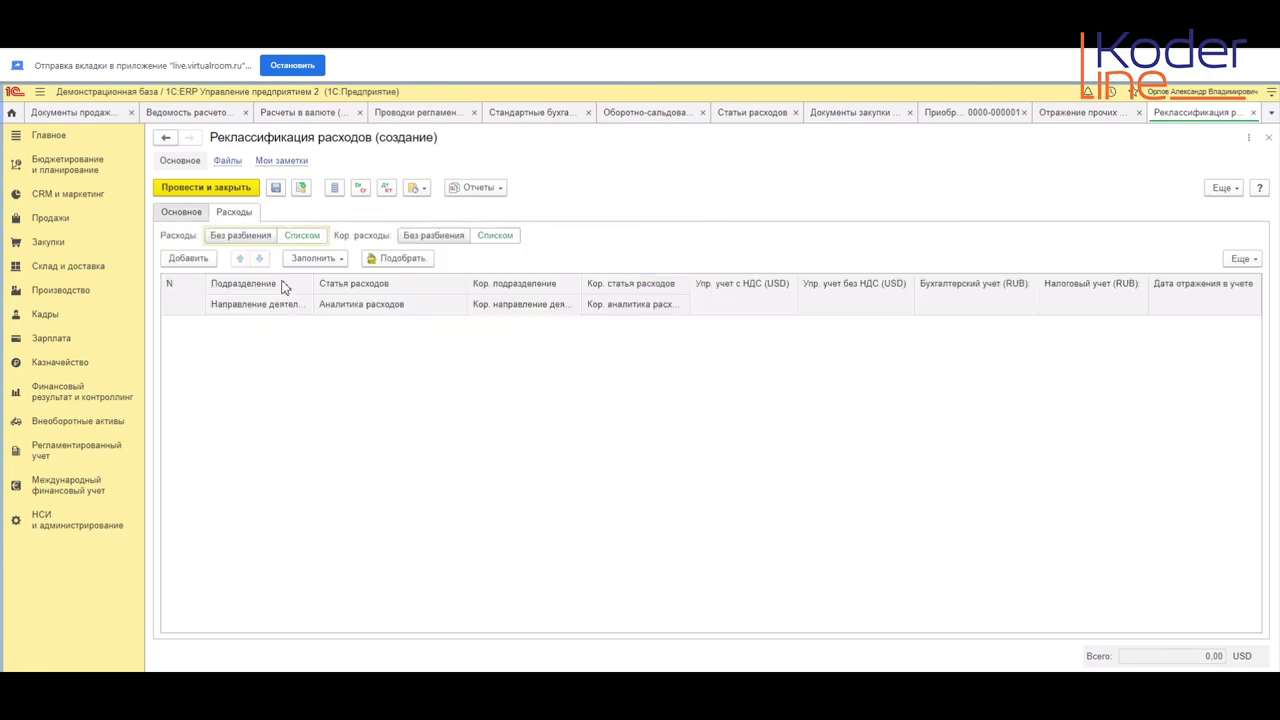
Step: Add a line for Дирекция with the expense item Расходы по лизинговым платежам за вычетом сумм амортизации
click(186, 257)
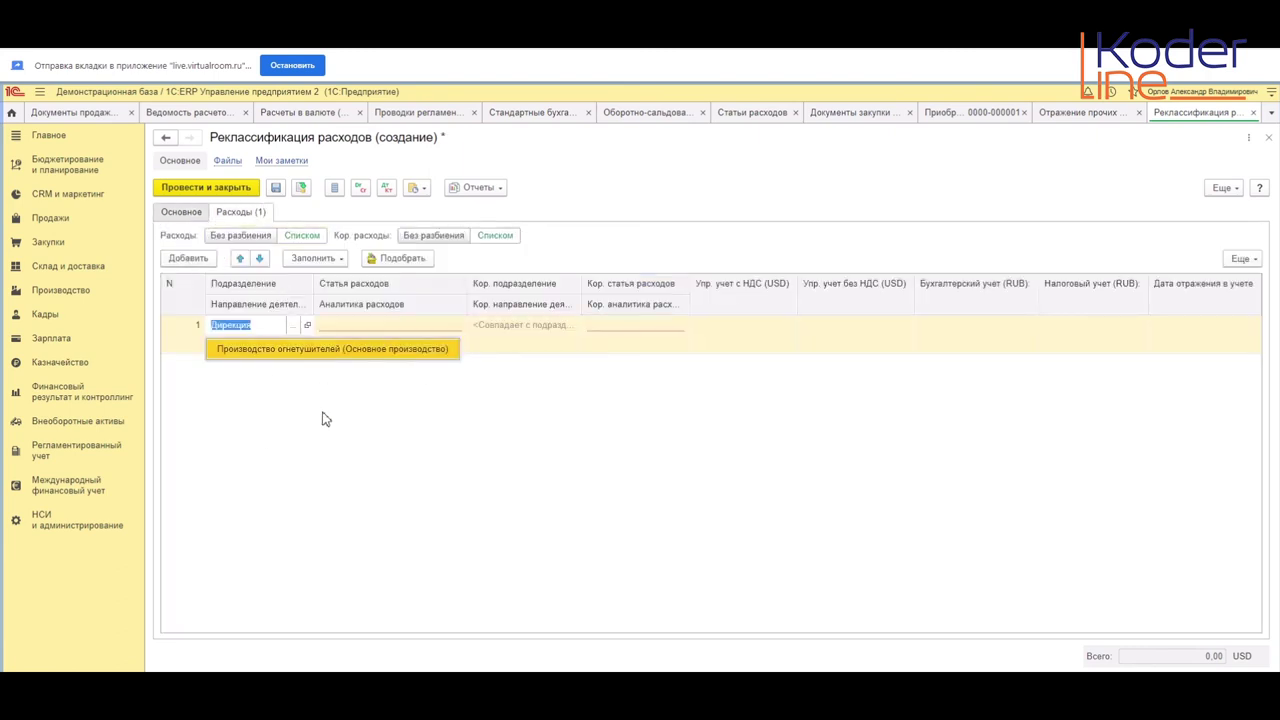
click(378, 326)
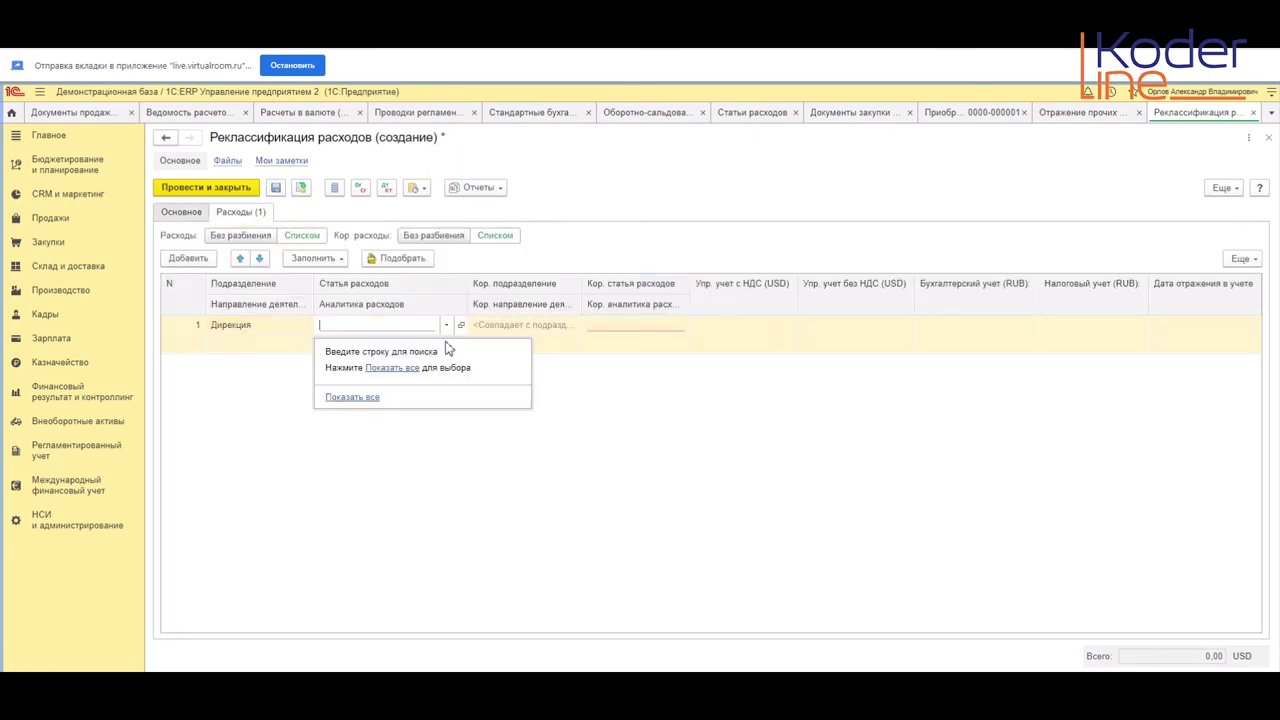
click(412, 368)
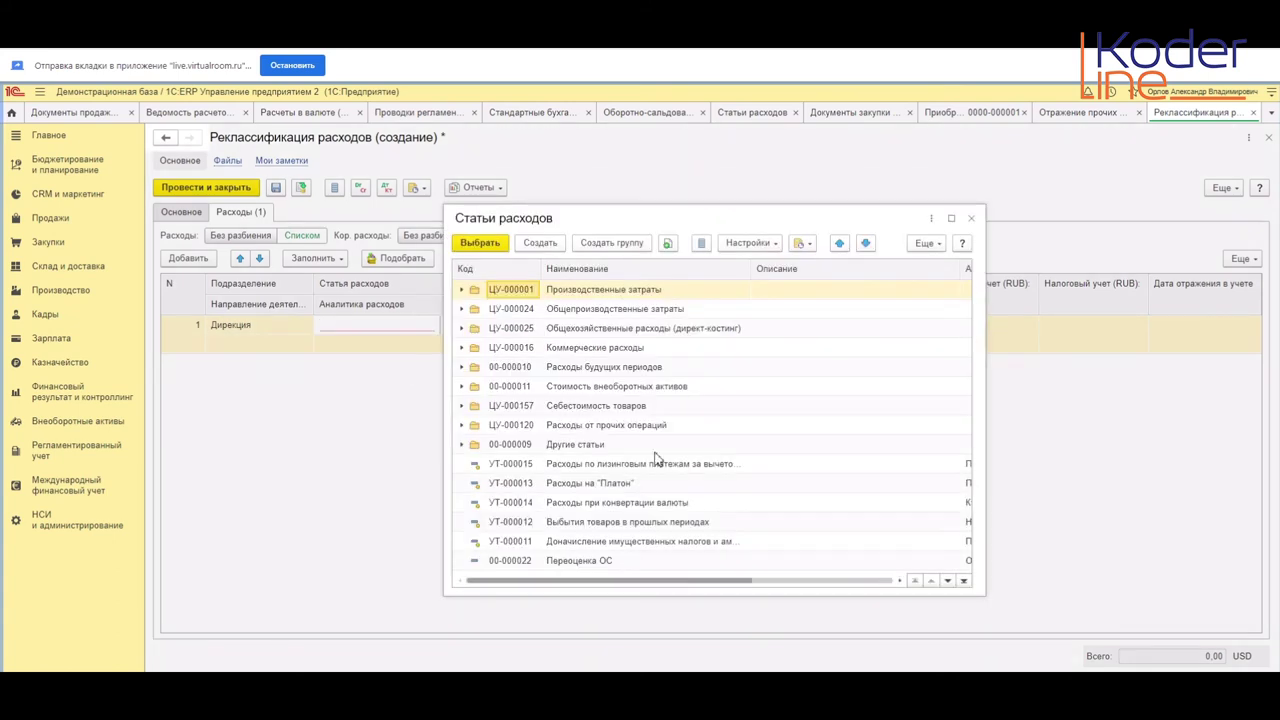
click(600, 465)
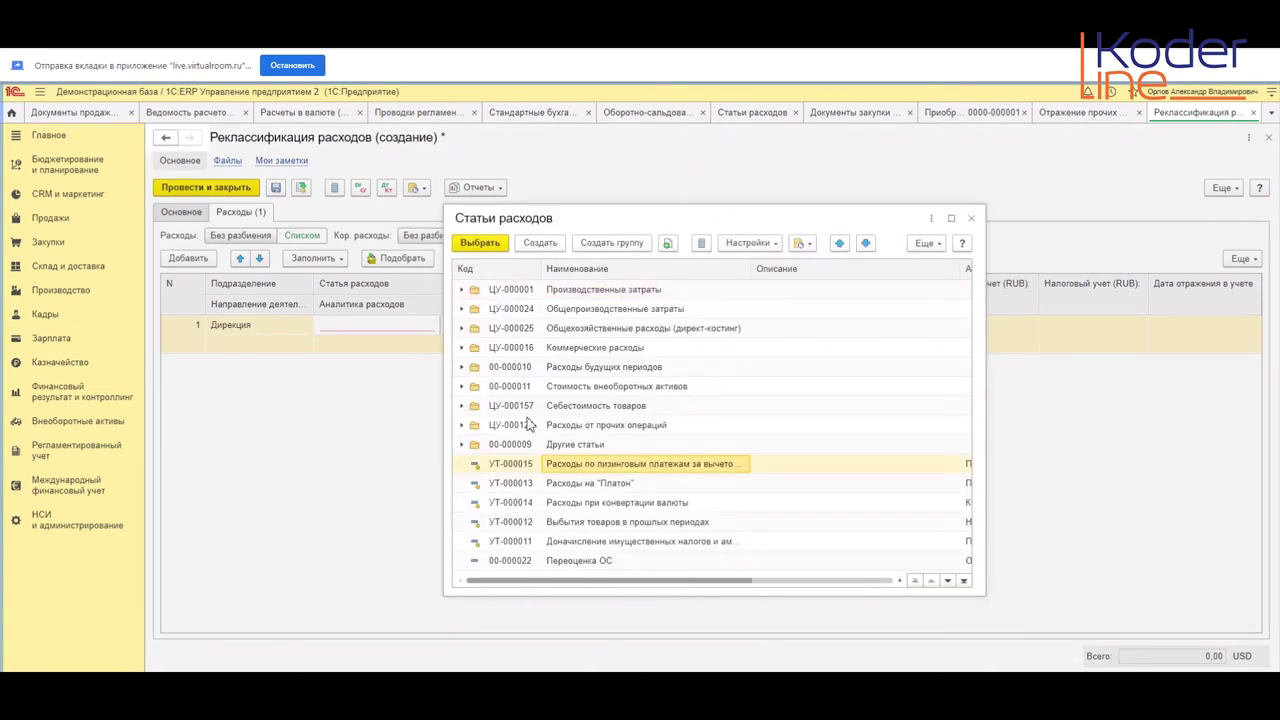
key(Return)
Step: Choose Выбытия товаров в прошлых периодах as the line's Кор. статья расходов
click(640, 330)
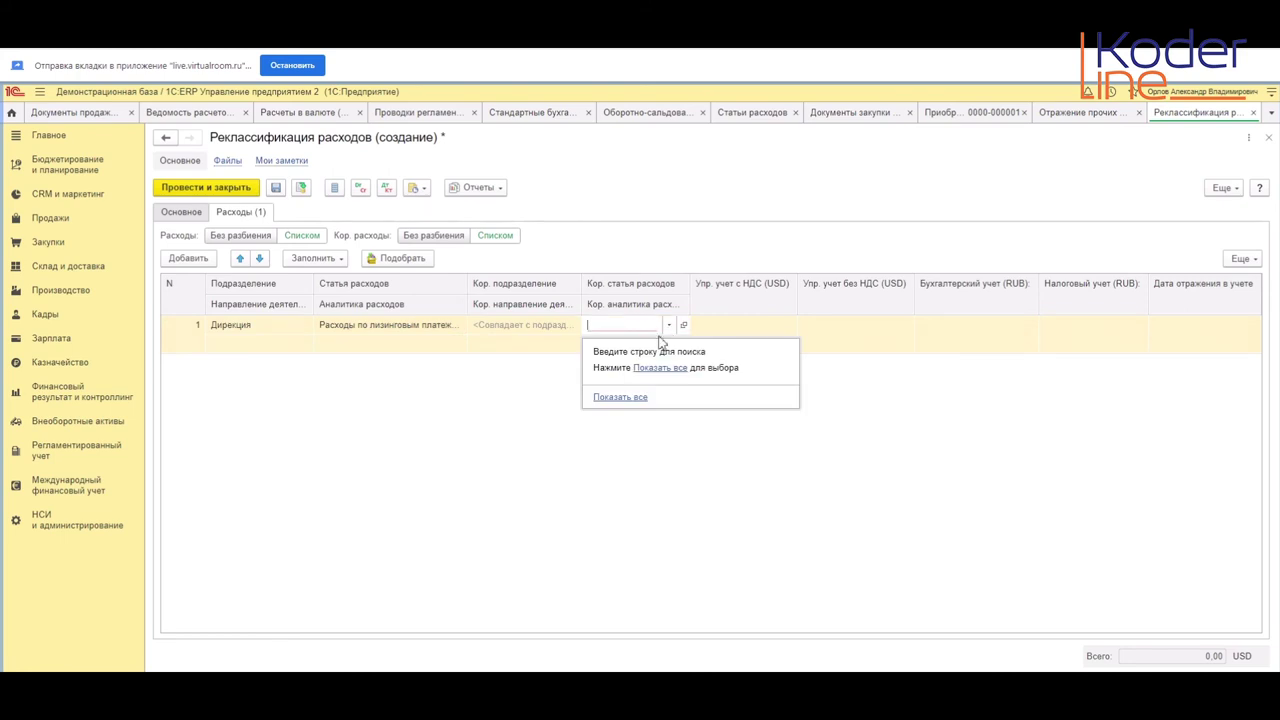
click(668, 325)
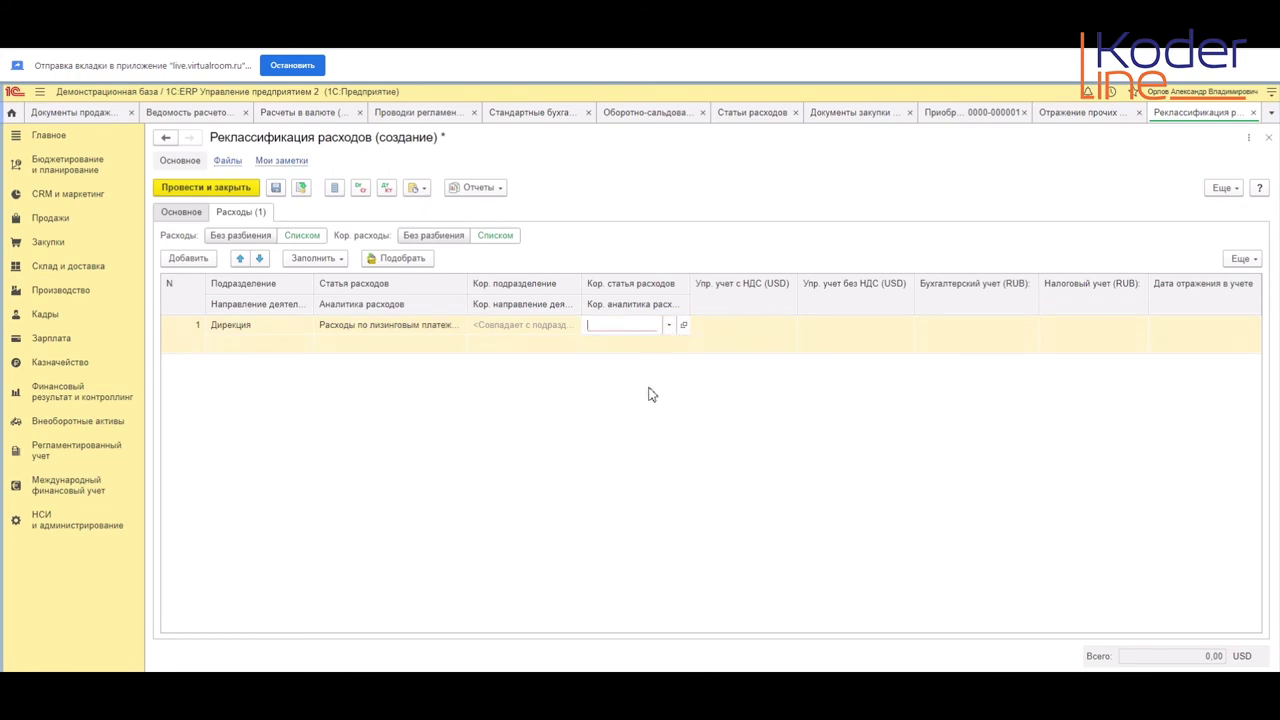
click(668, 325)
click(646, 375)
click(624, 522)
double_click(866, 524)
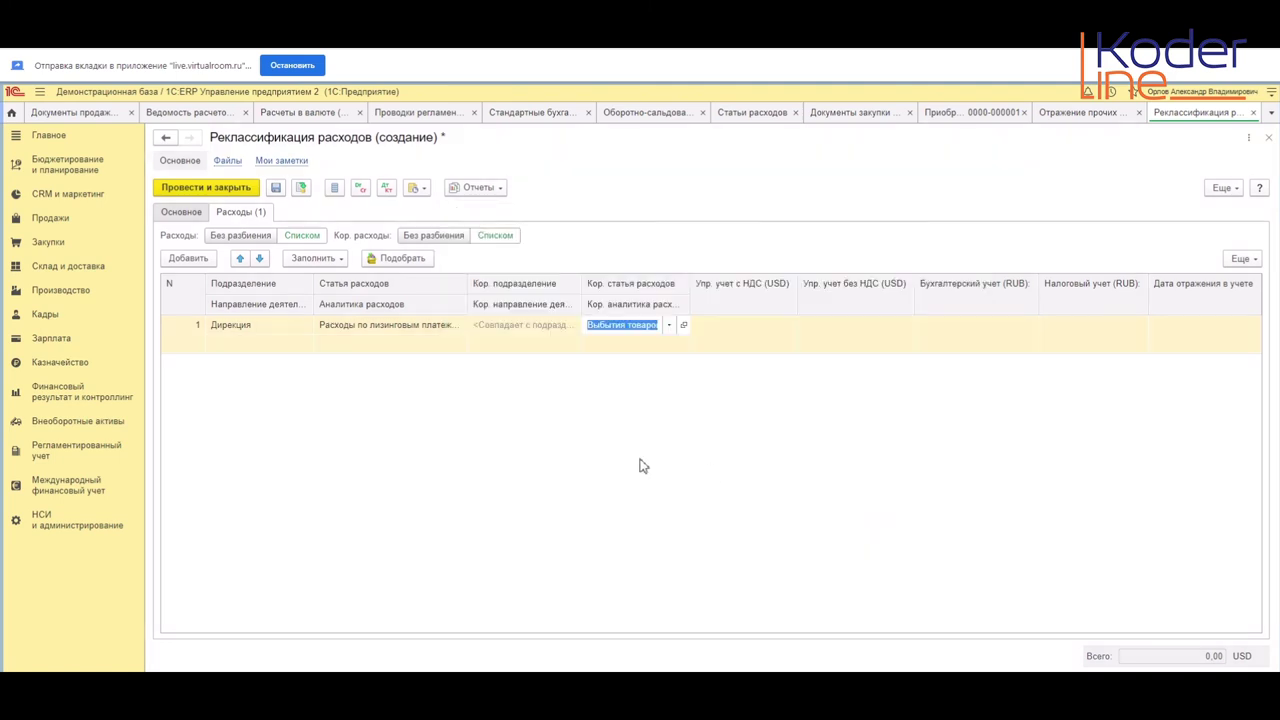
click(770, 343)
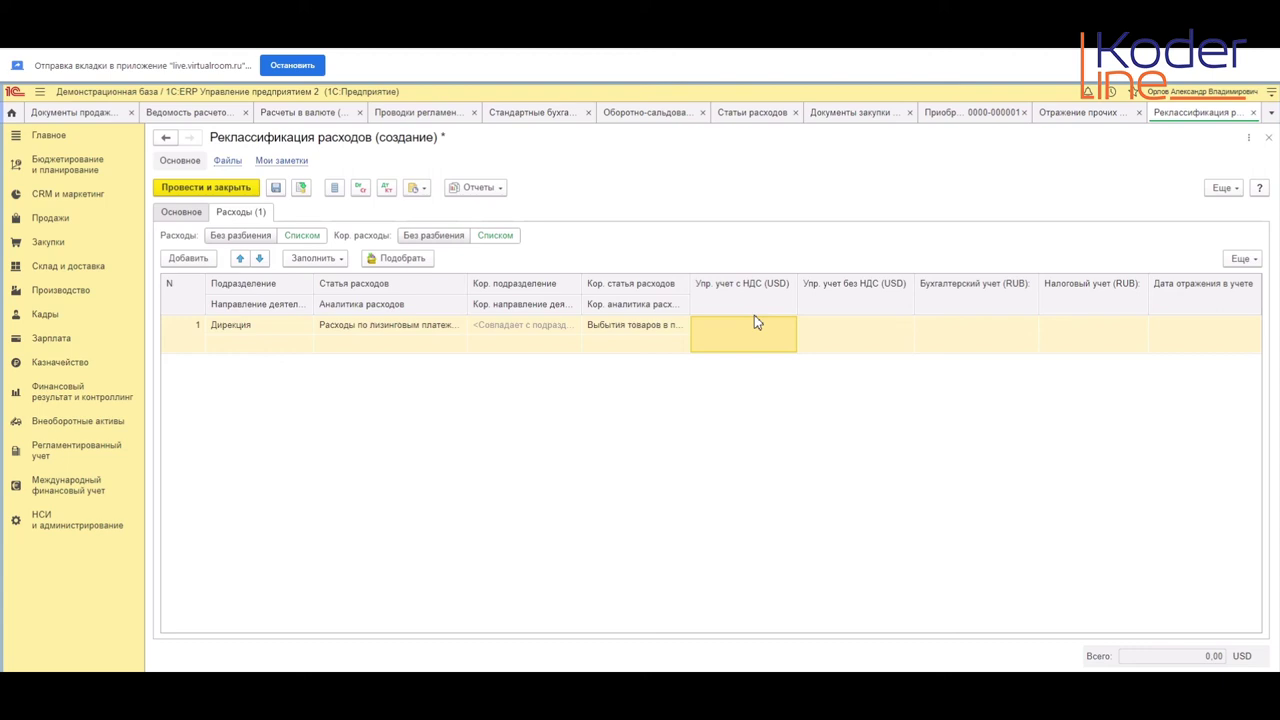
Step: Review the operation kinds offered for new Отражение прочих доходов и расходов documents, and open the Операции (регл. учет) list
click(1097, 116)
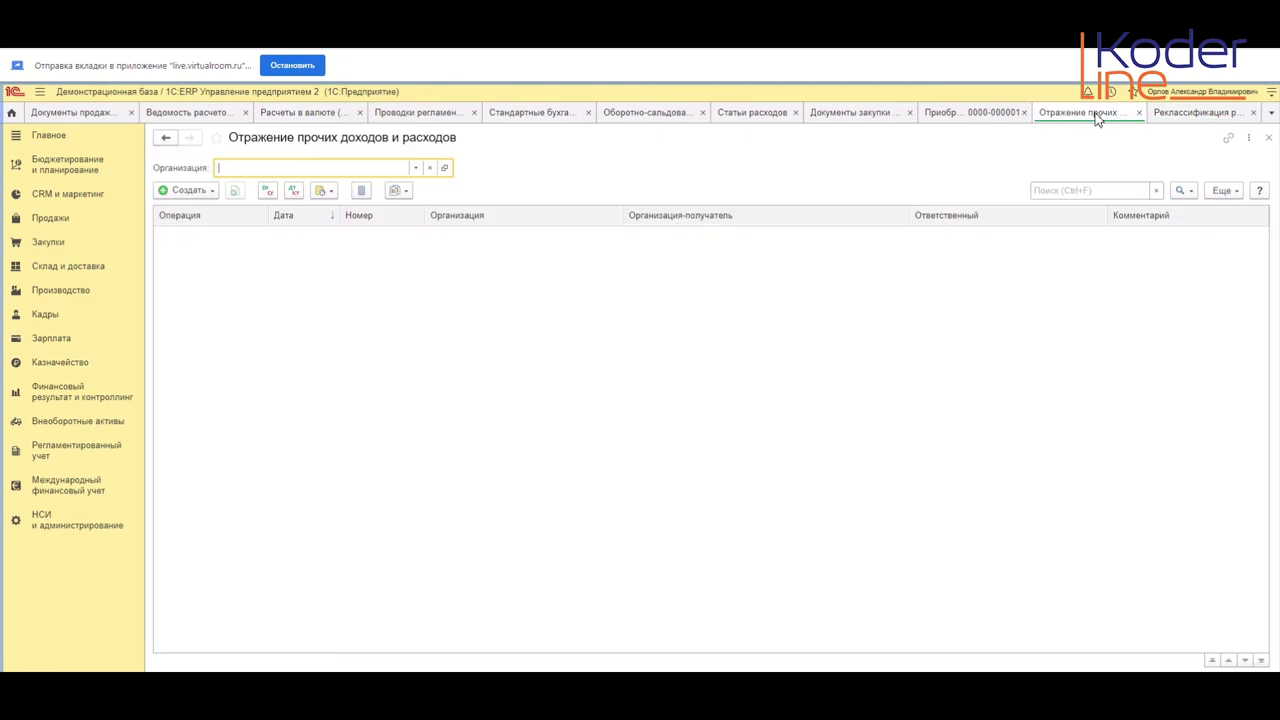
click(203, 192)
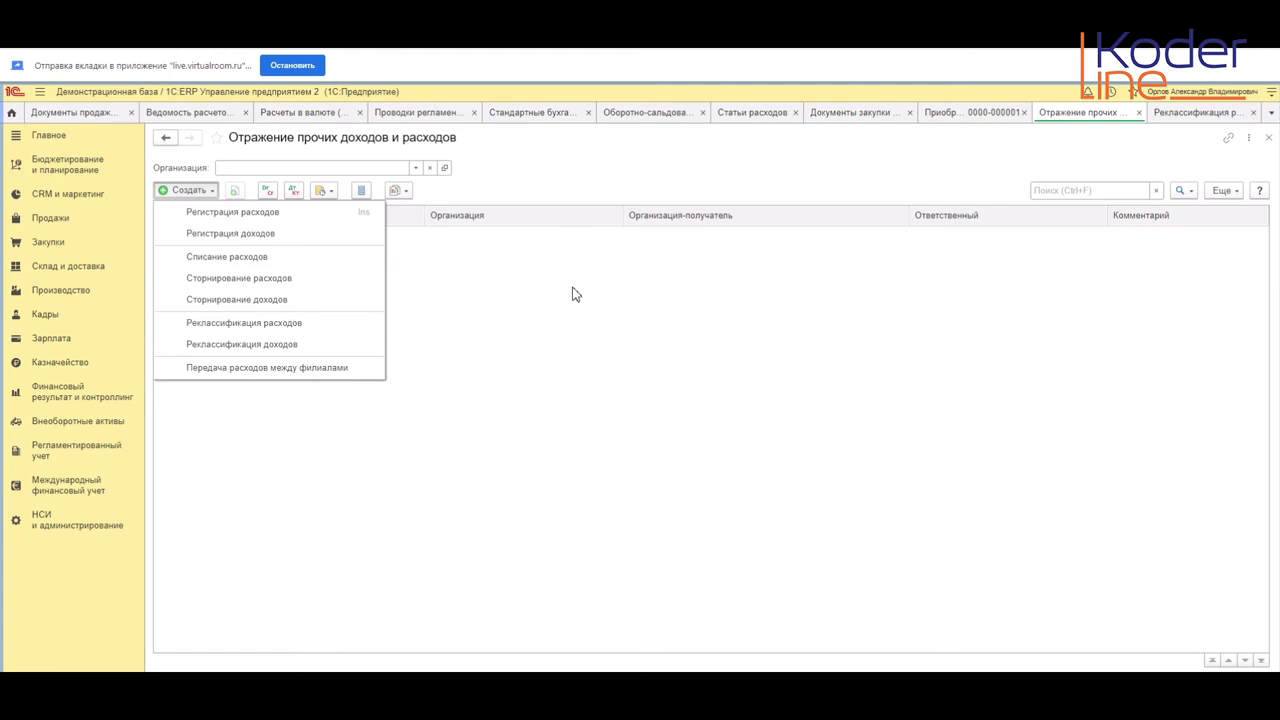
click(70, 456)
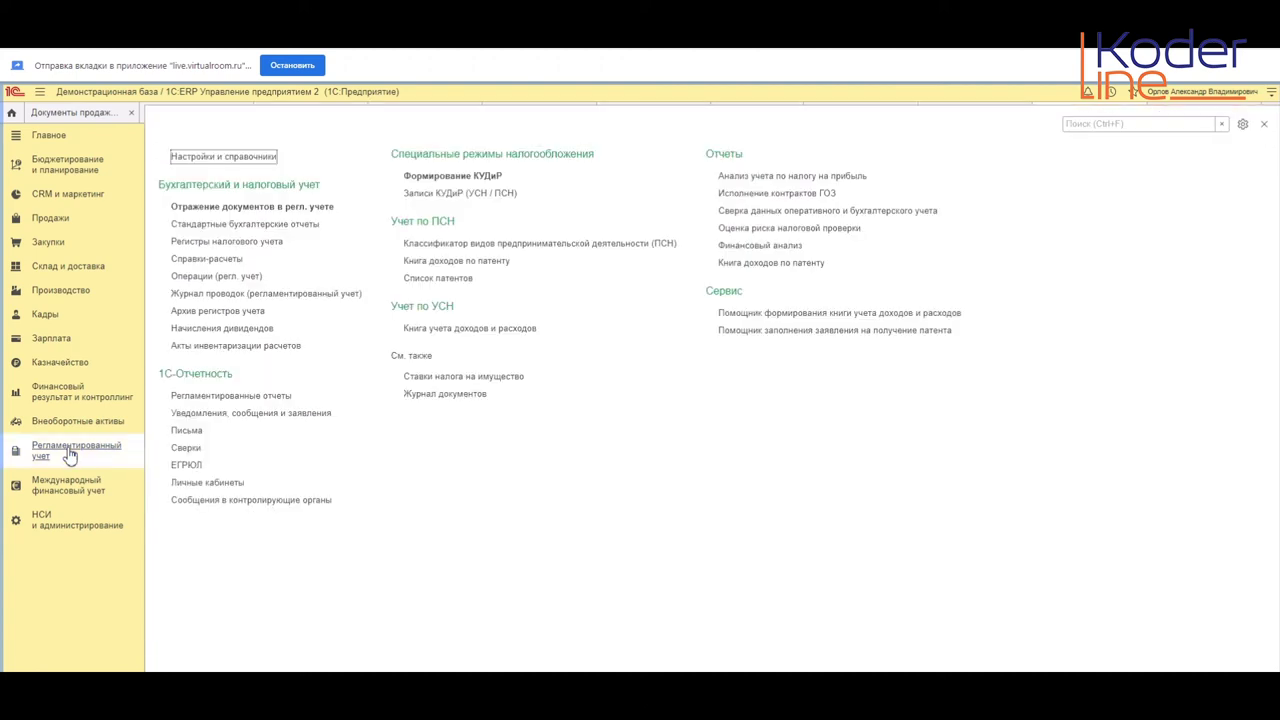
click(215, 277)
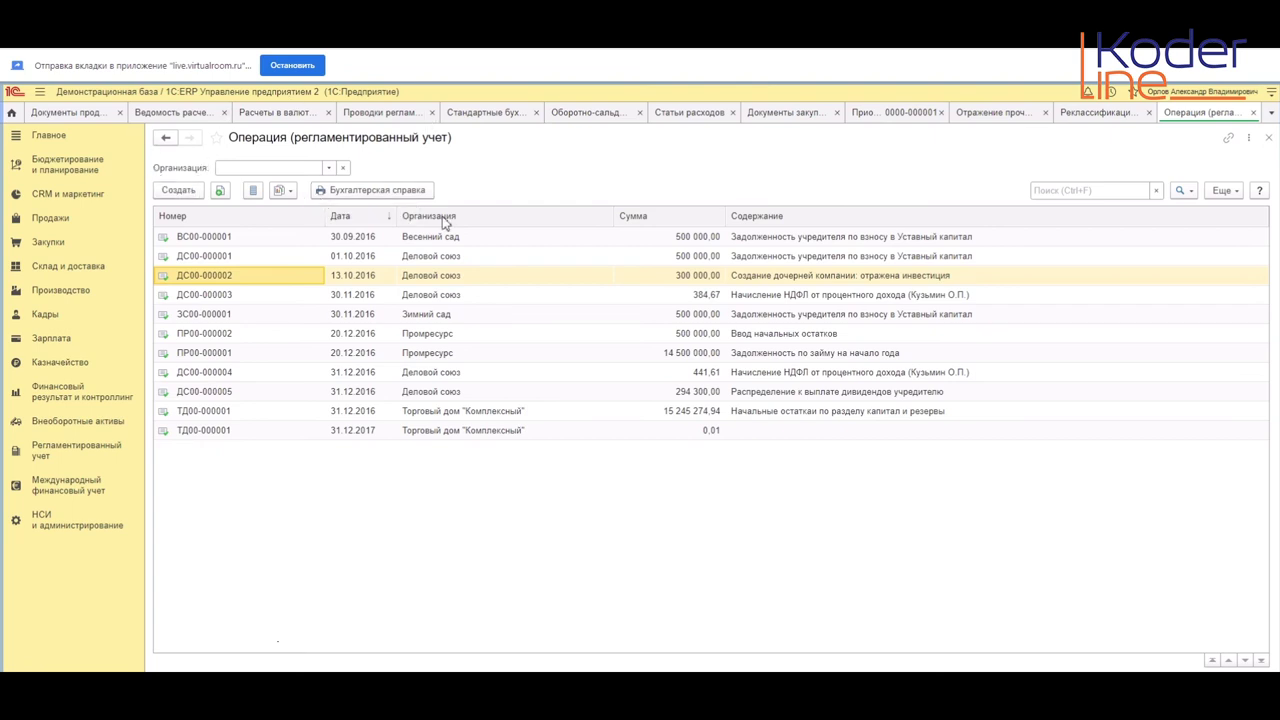
Step: Revisit the Реклассификация расходов draft, and examine the document kinds that can be created in Отражение прочих доходов и расходов
click(1107, 117)
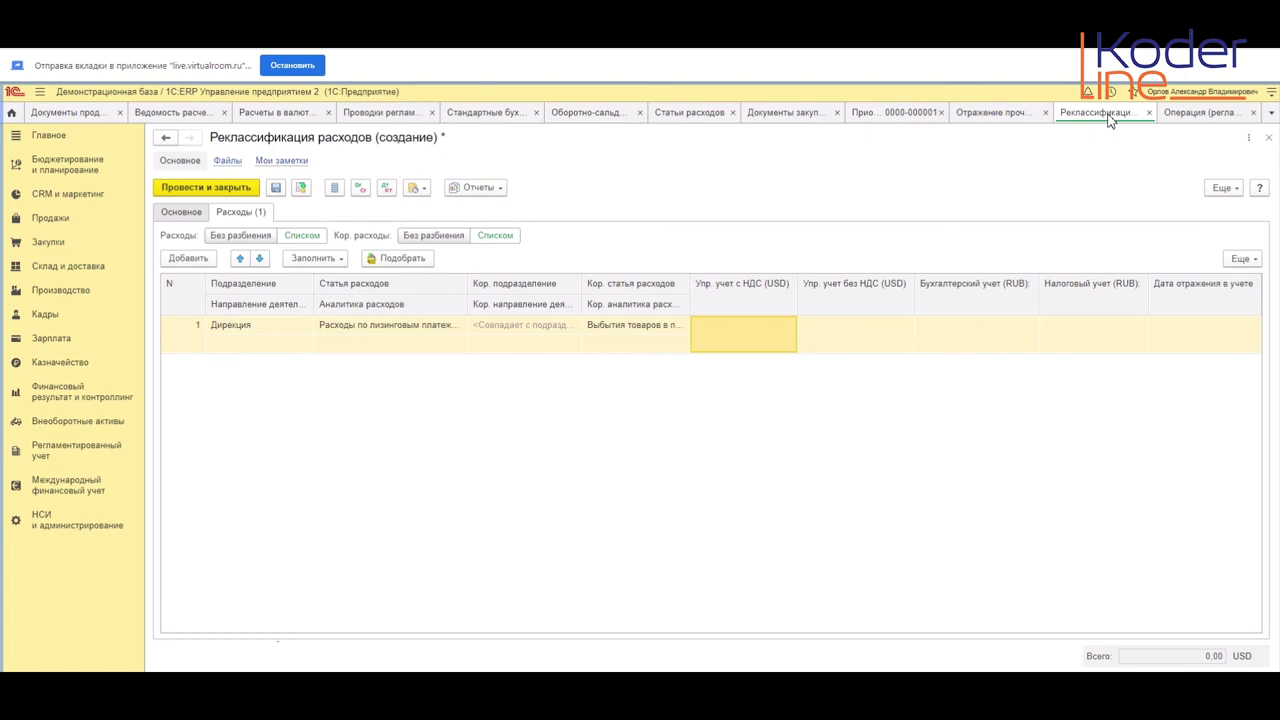
click(978, 122)
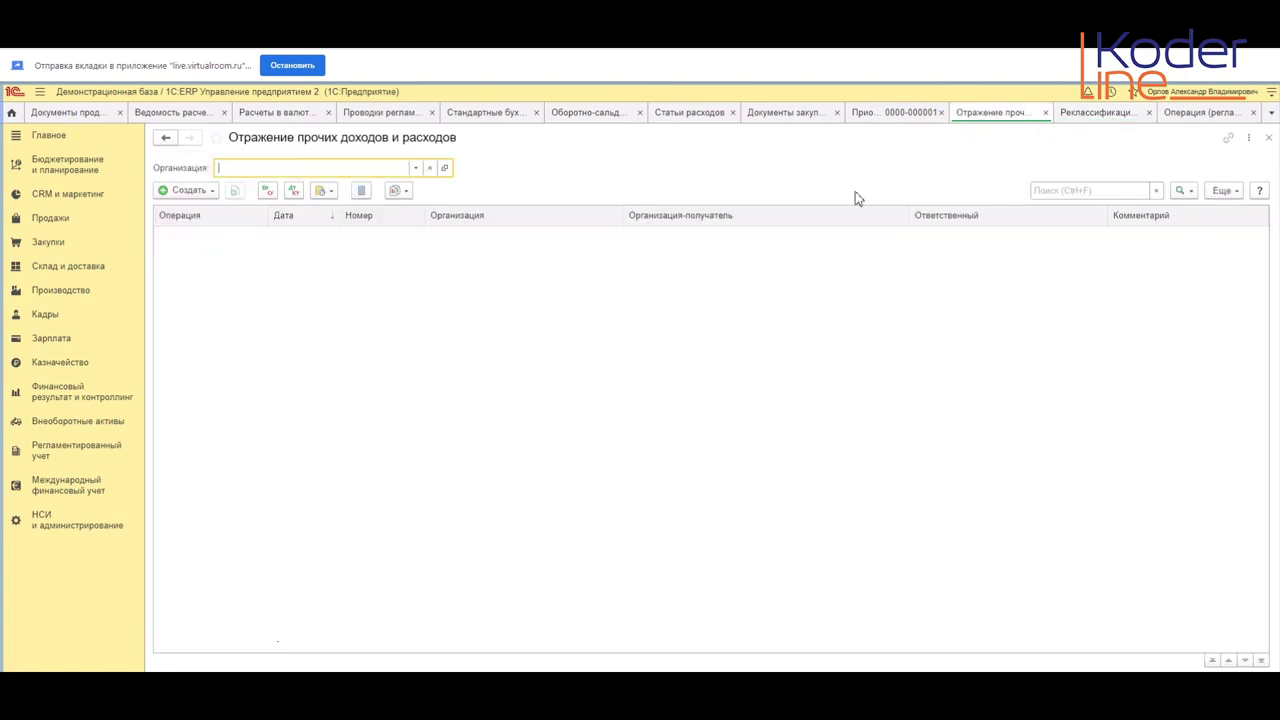
click(188, 190)
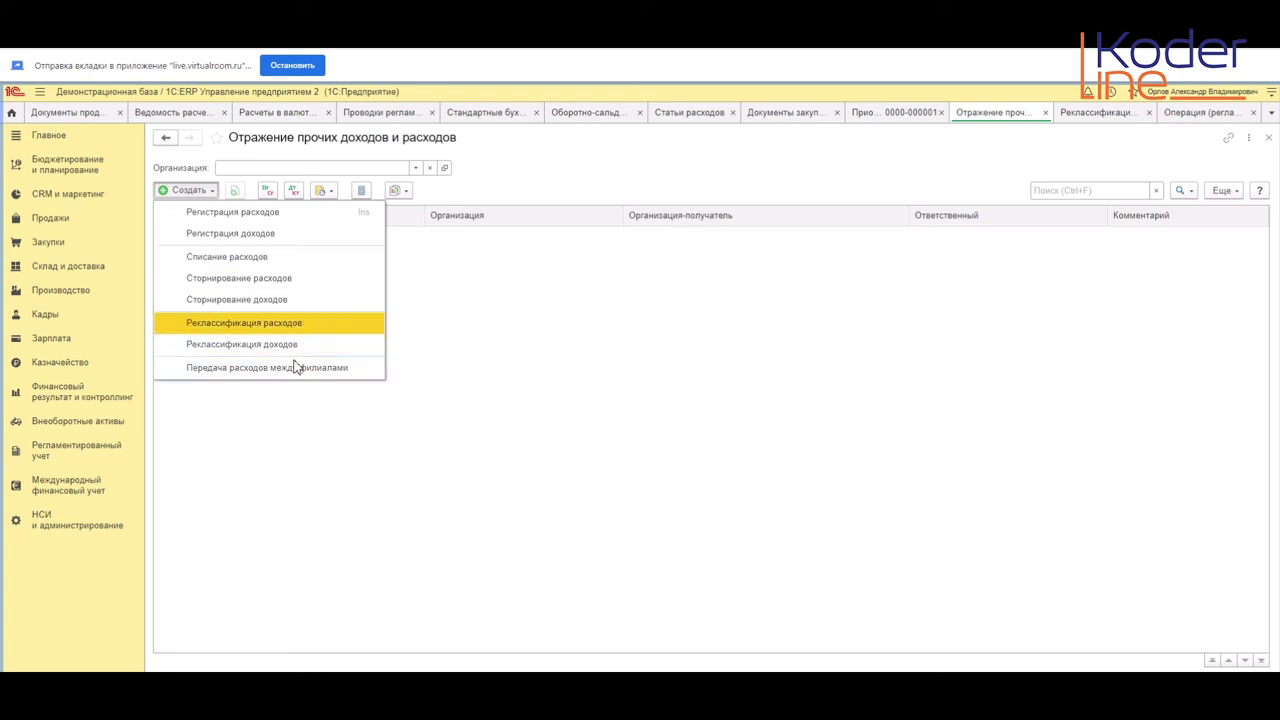
Step: Close the Реклассификация расходов draft and discard its changes
click(1134, 113)
click(1149, 112)
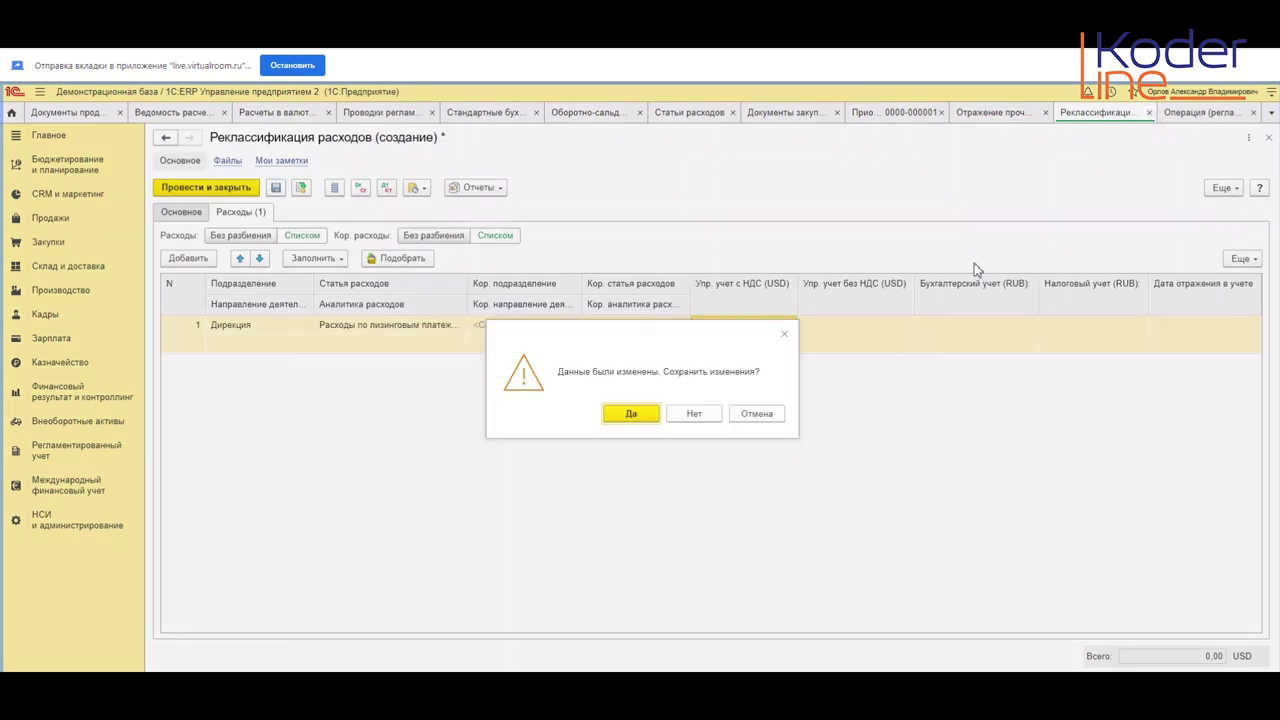
click(696, 416)
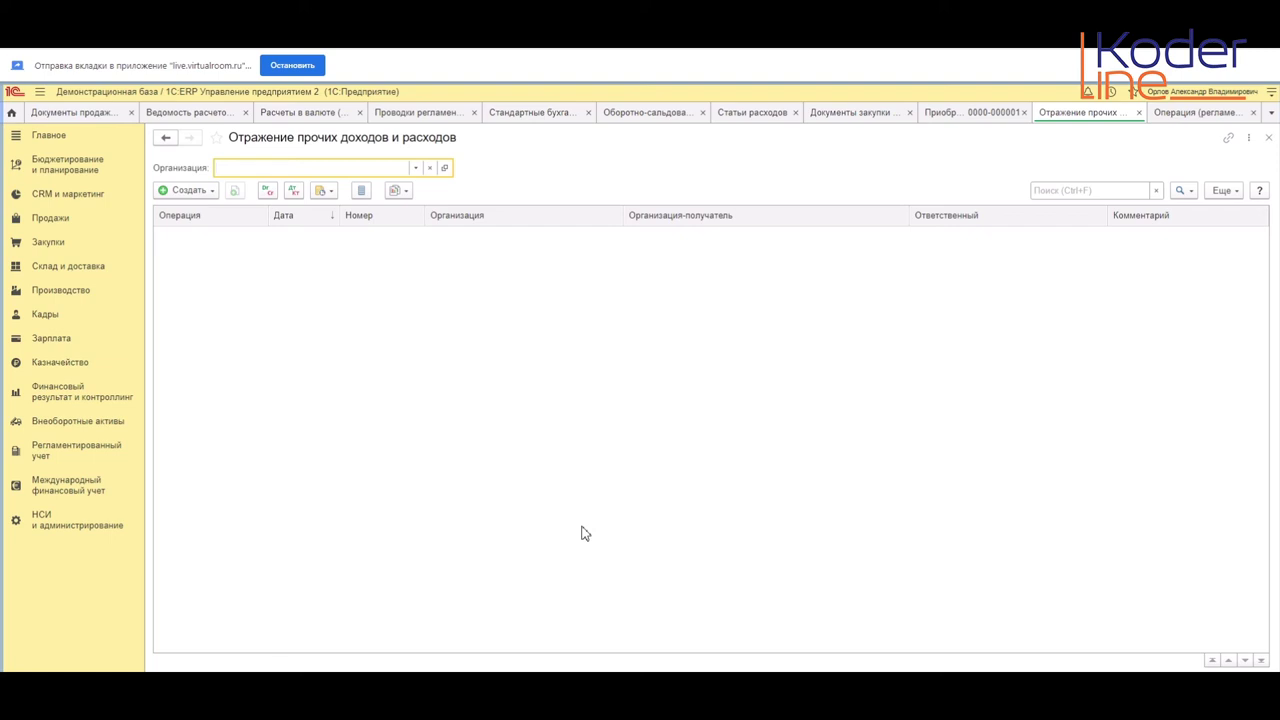
Step: Check the Подразделение field in the additional details of the Приобретение услуг и прочих активов document
click(300, 116)
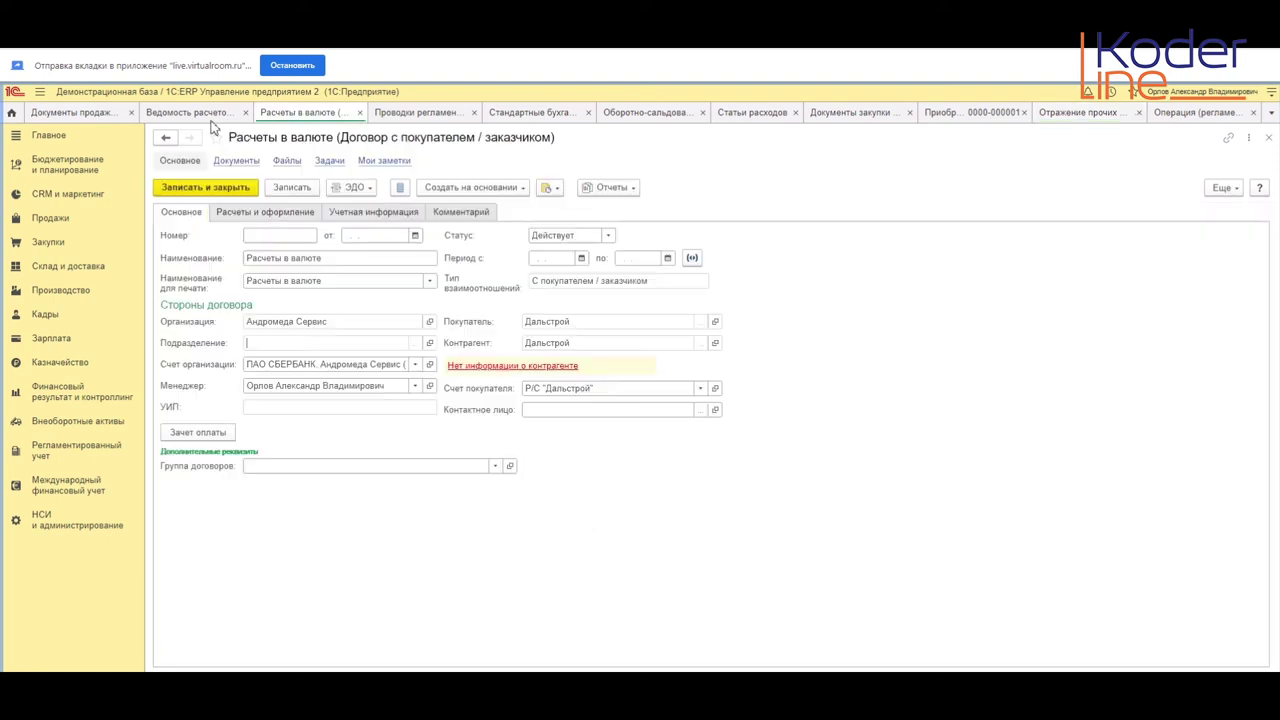
click(946, 116)
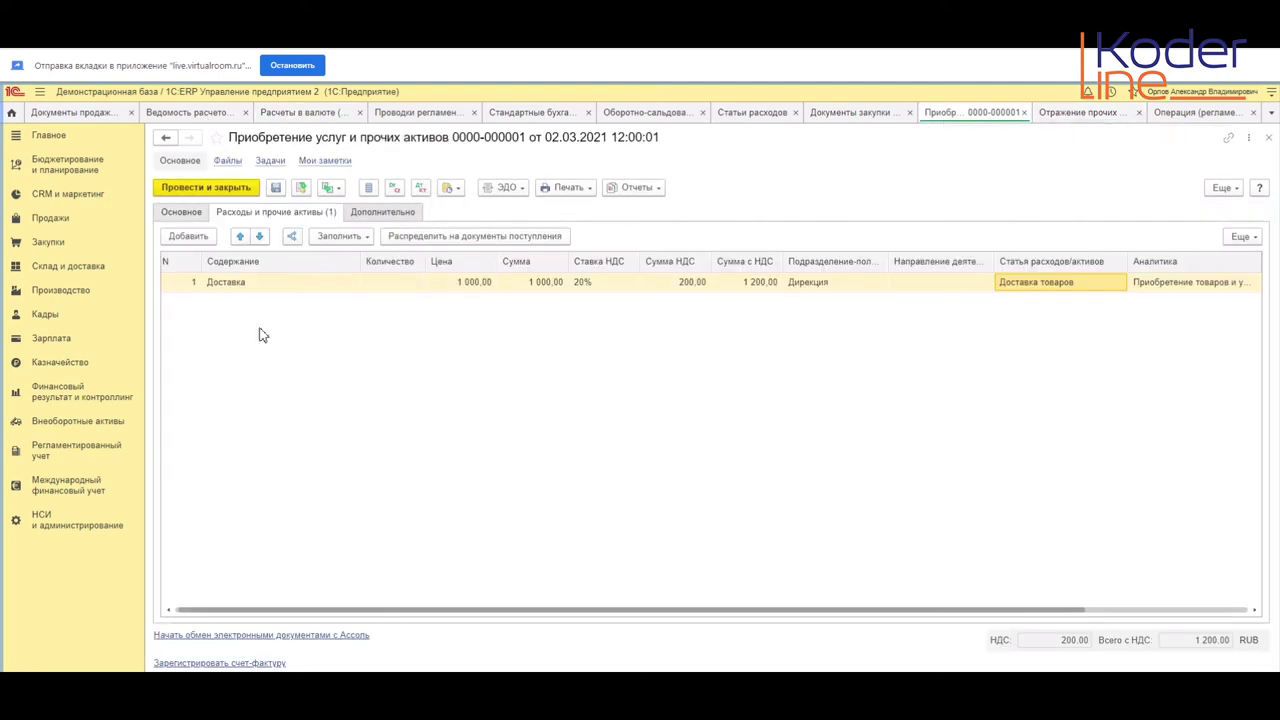
click(383, 212)
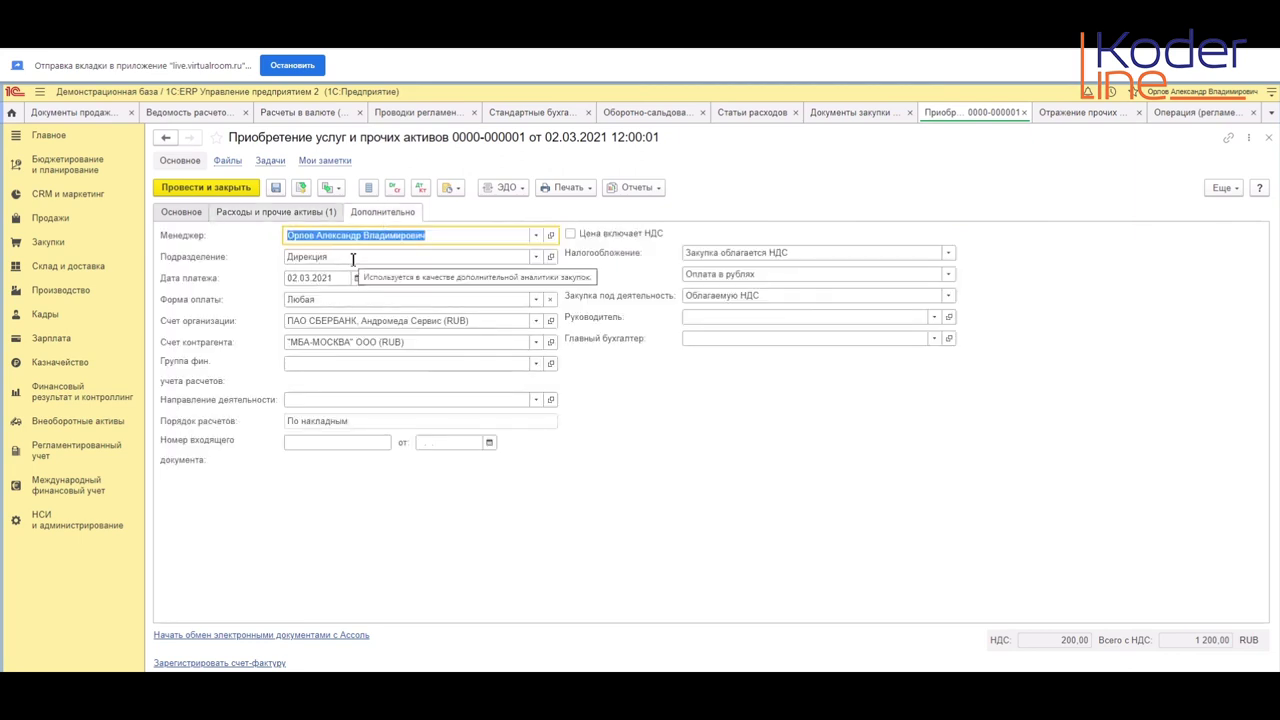
click(352, 259)
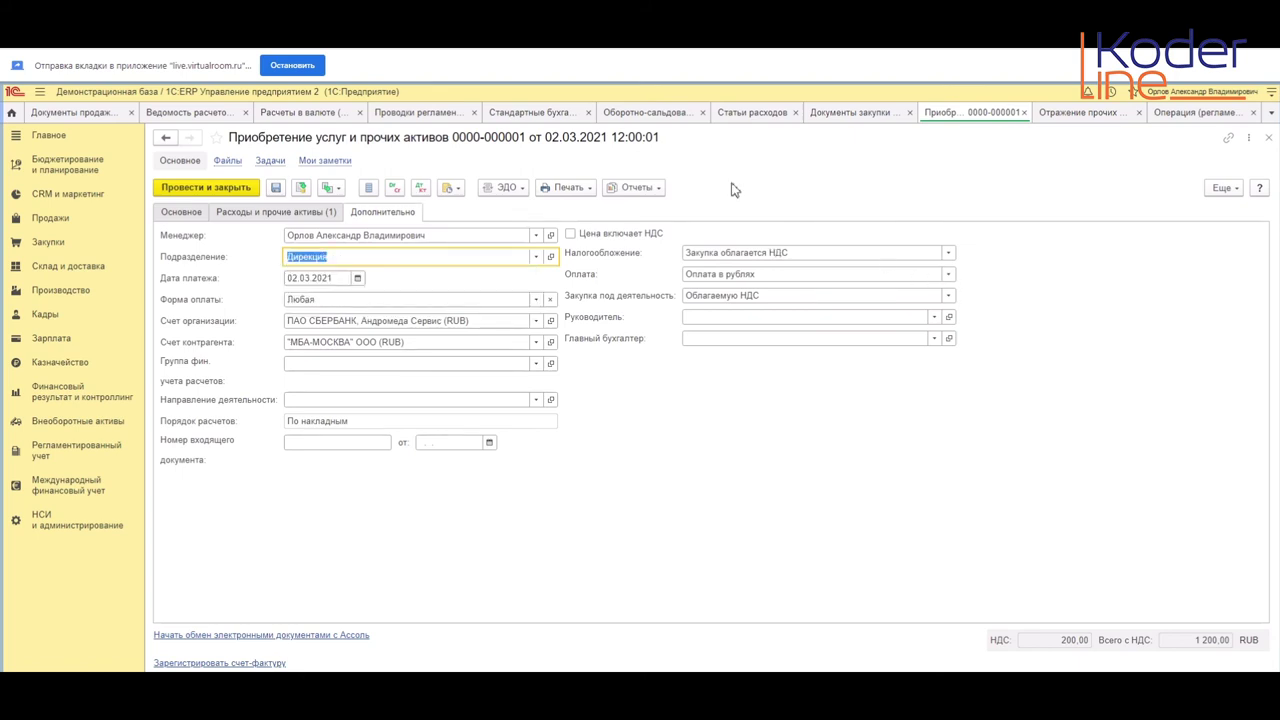
Step: Revisit the Отражение прочих доходов и расходов list and review the Статьи расходов list
click(1192, 118)
click(1117, 115)
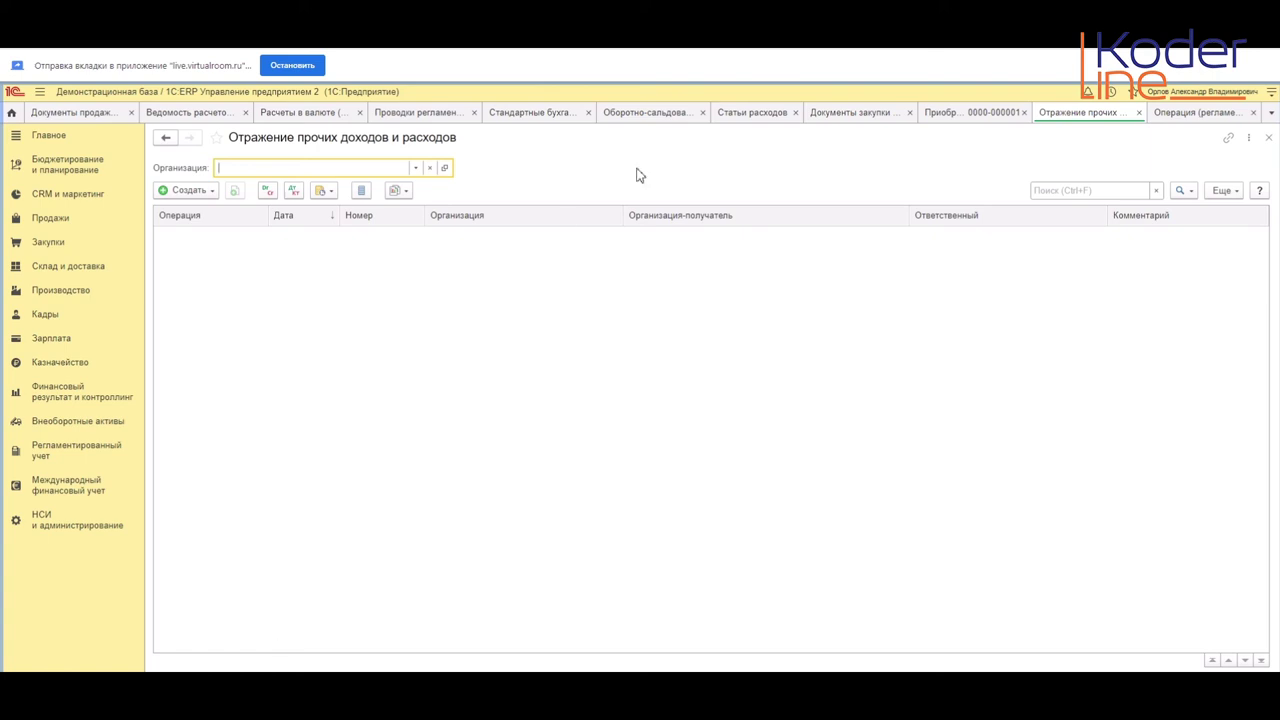
click(767, 118)
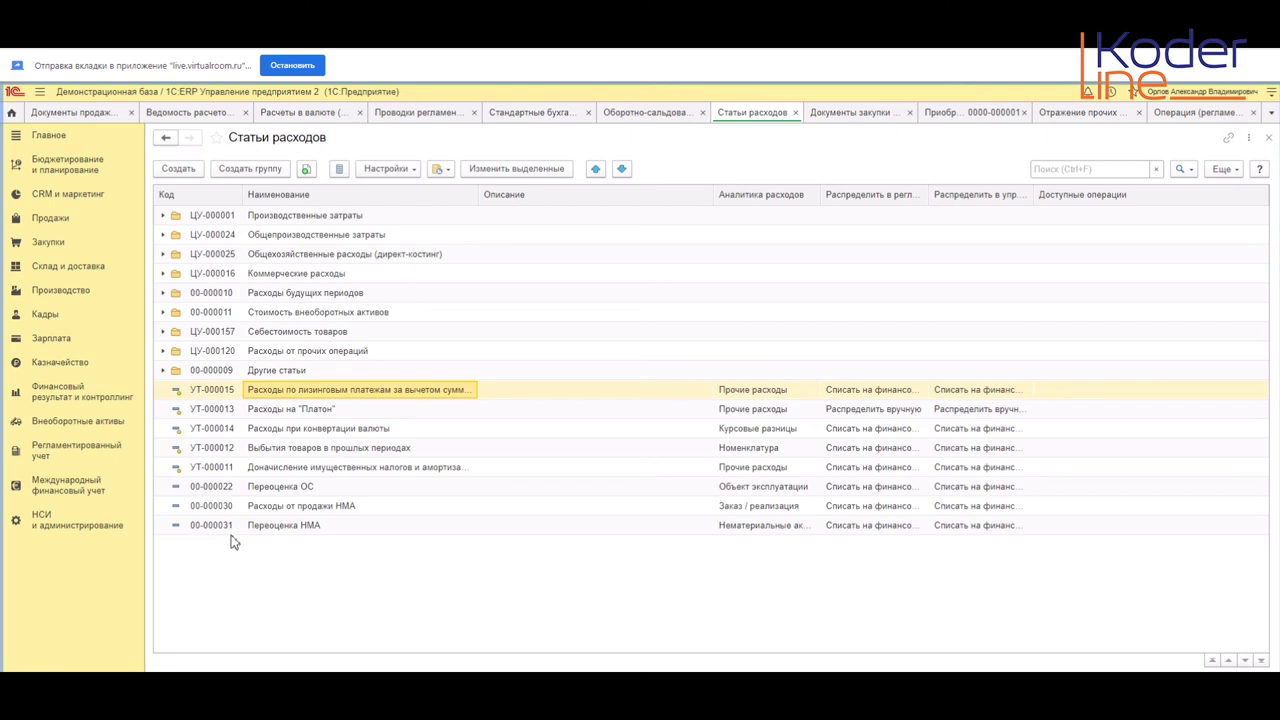
Step: Open the Доставка товаров expense item from the purchase document's Доставка line and inspect its Тип расходов
click(988, 117)
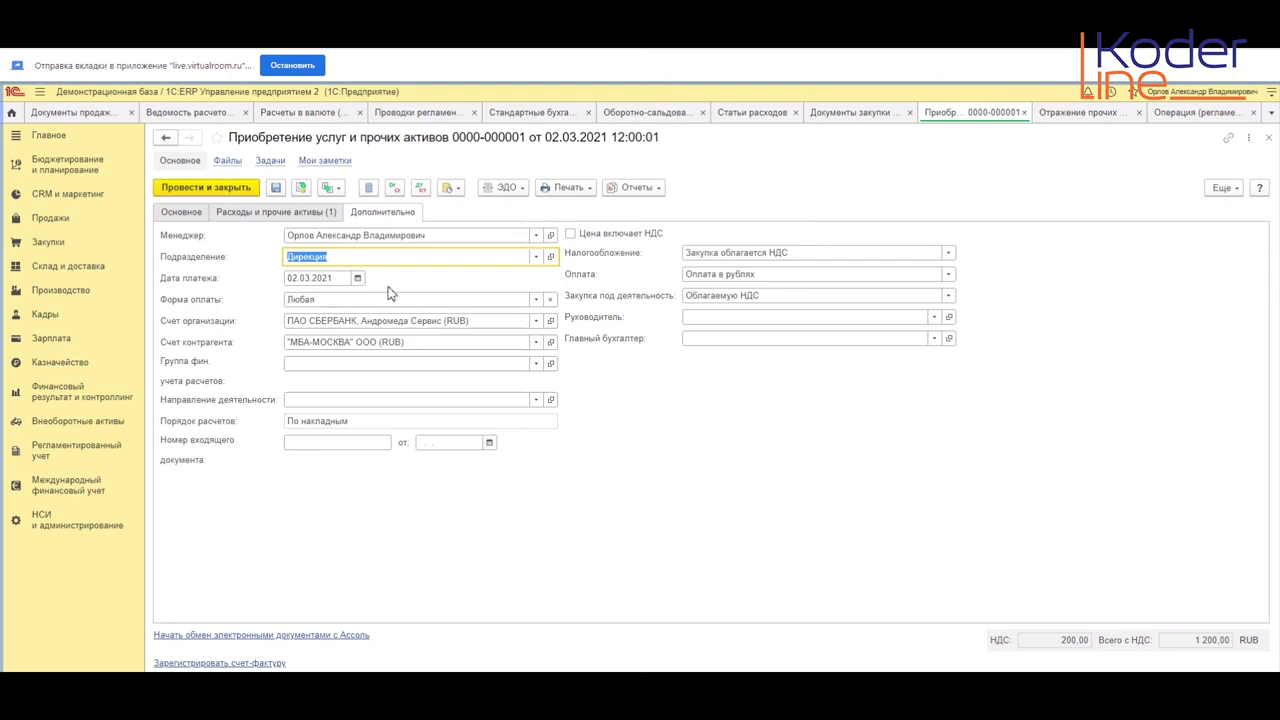
click(277, 214)
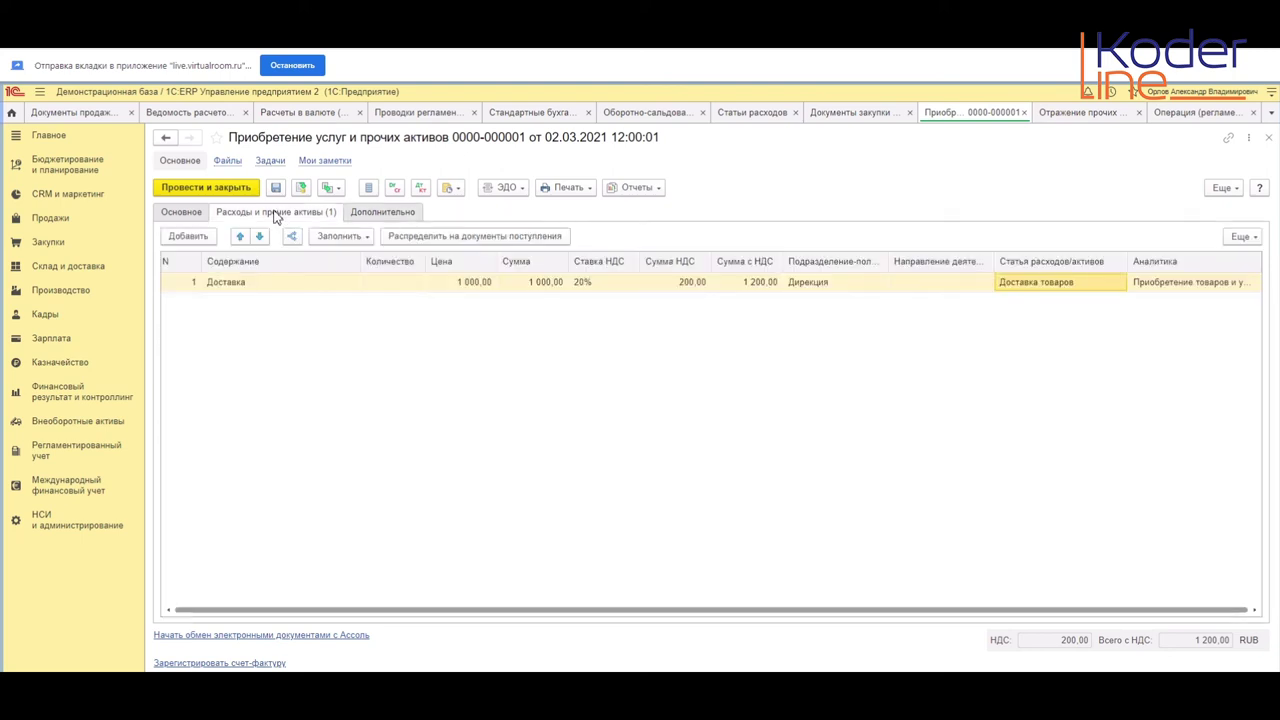
click(240, 284)
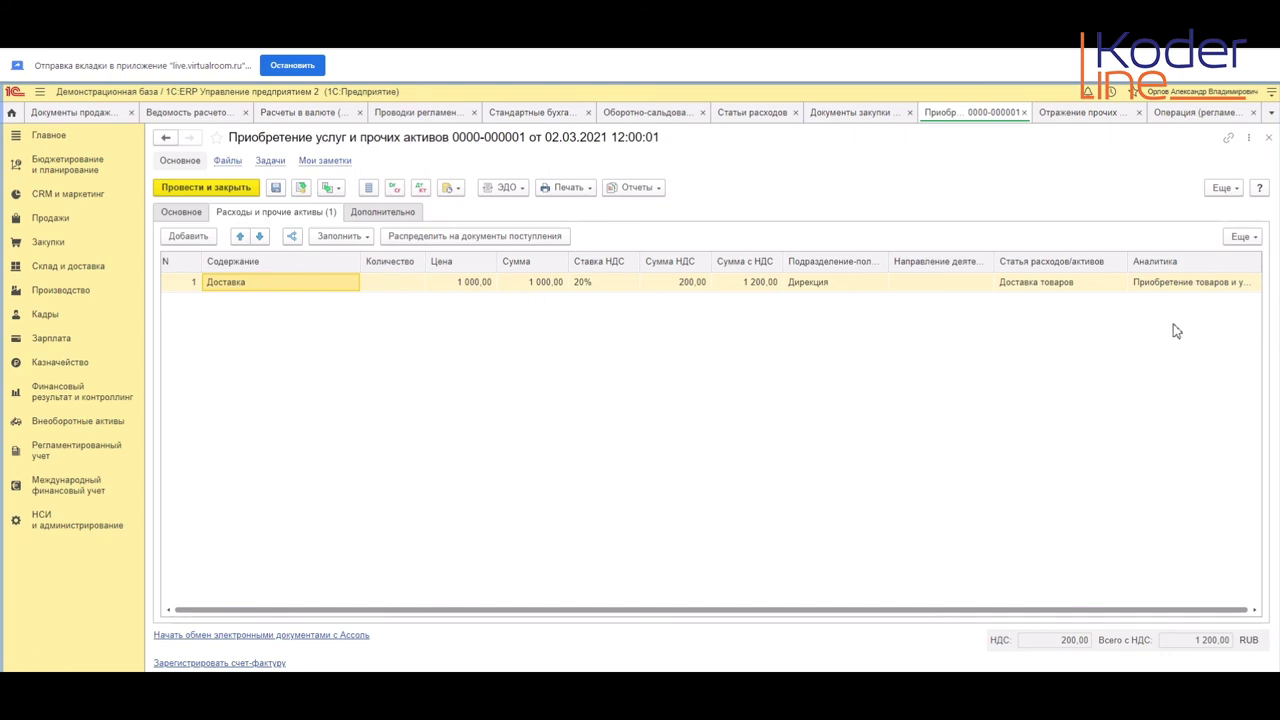
click(1092, 285)
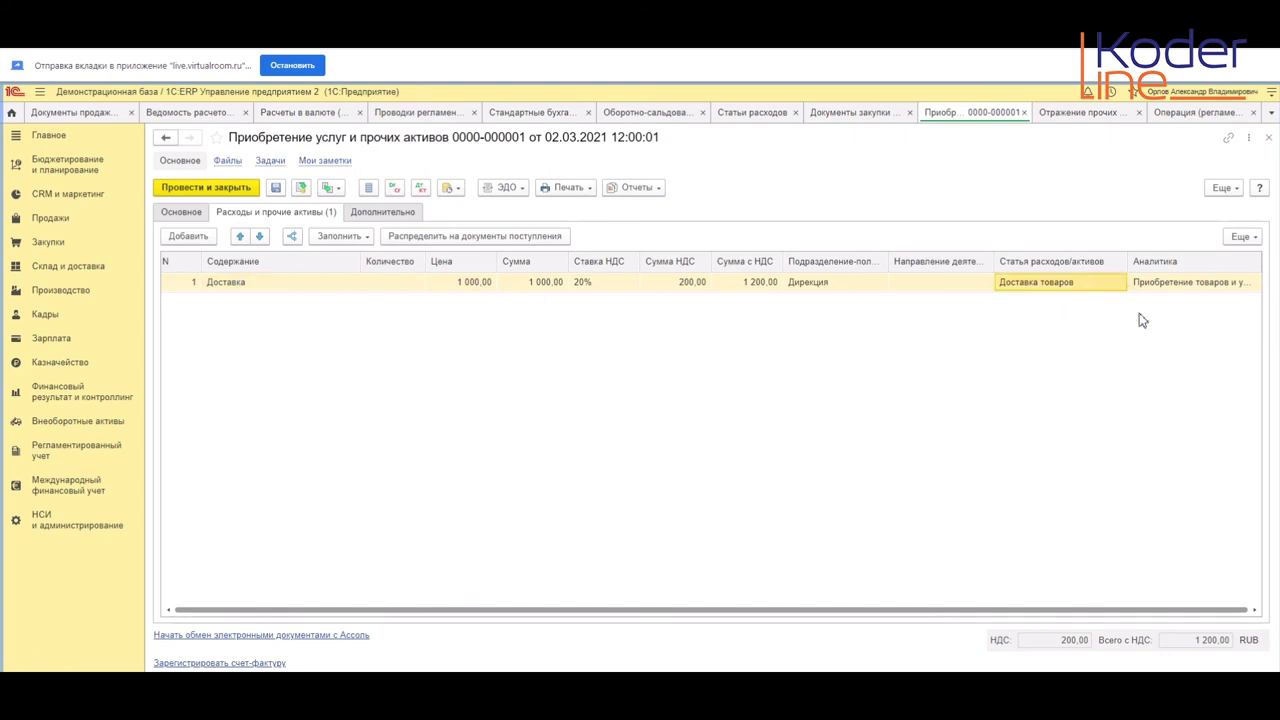
click(1106, 283)
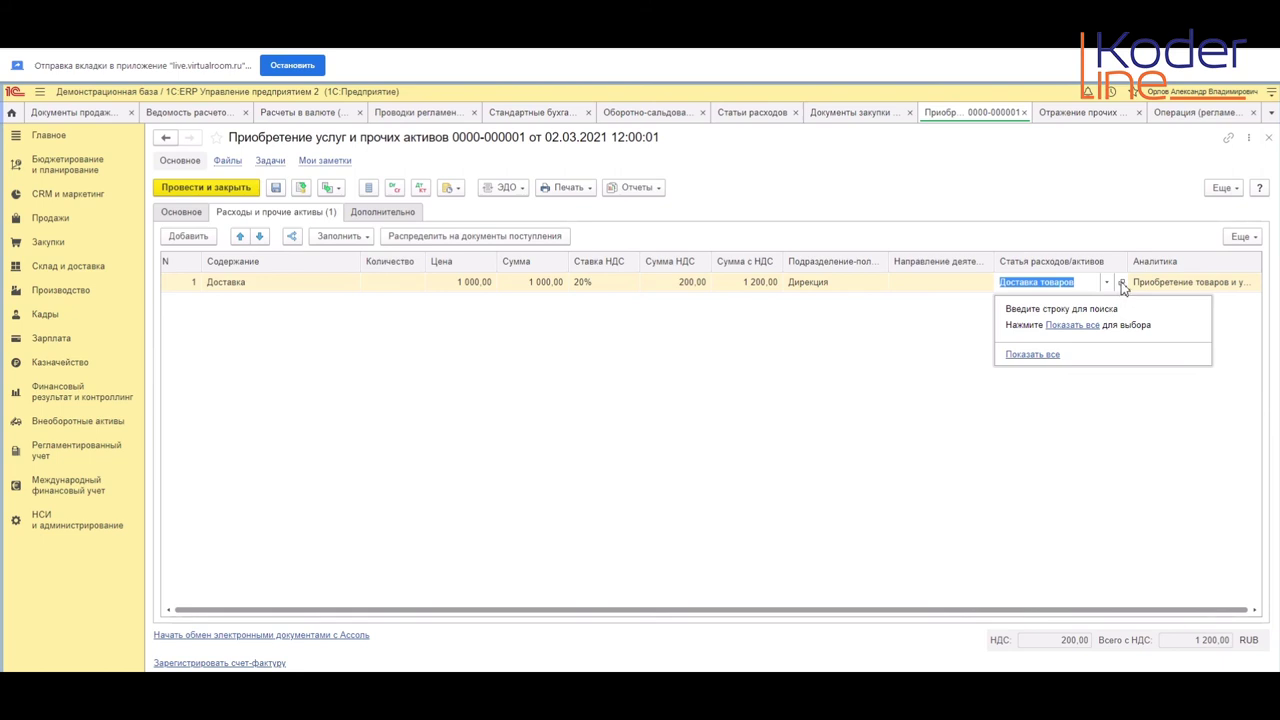
click(1121, 286)
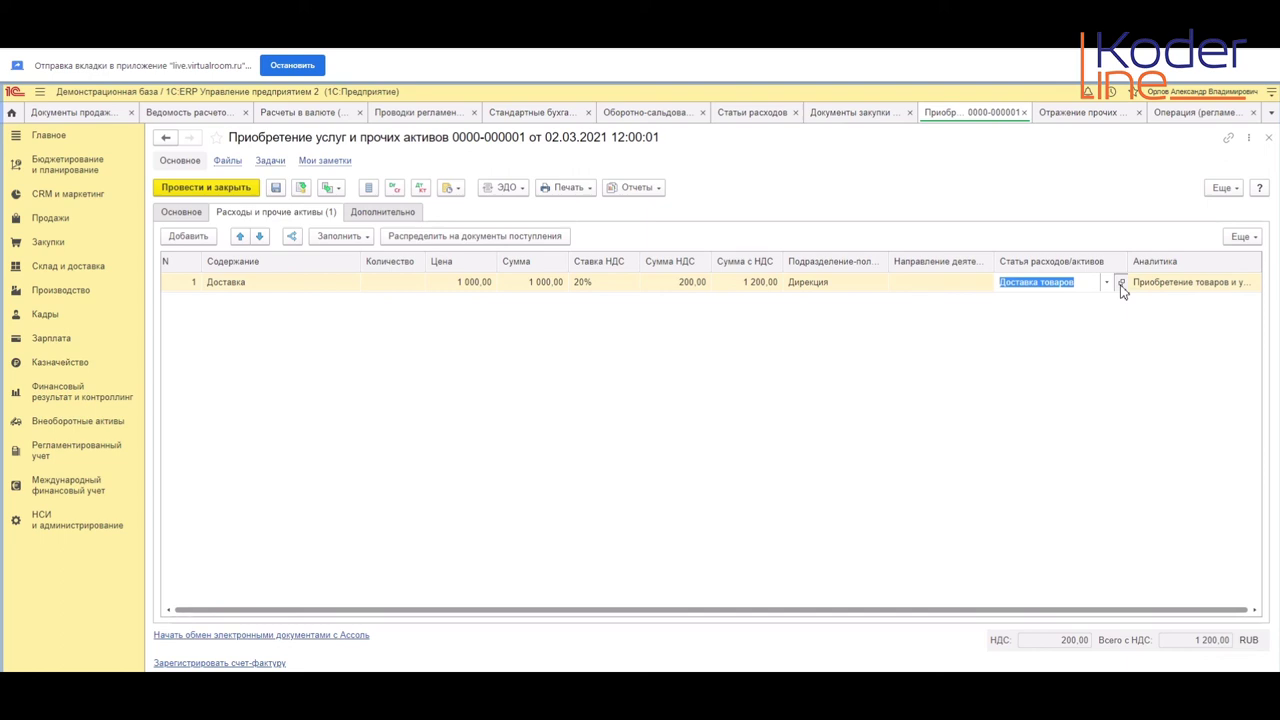
click(1121, 284)
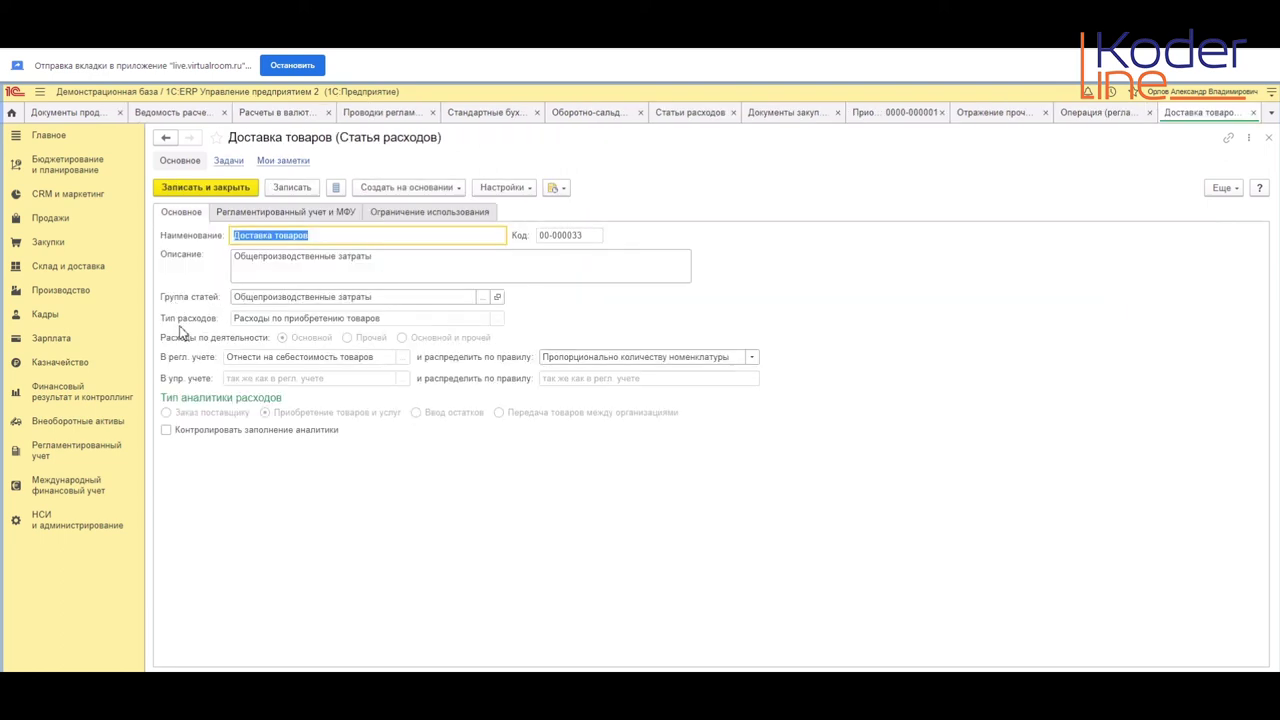
click(246, 318)
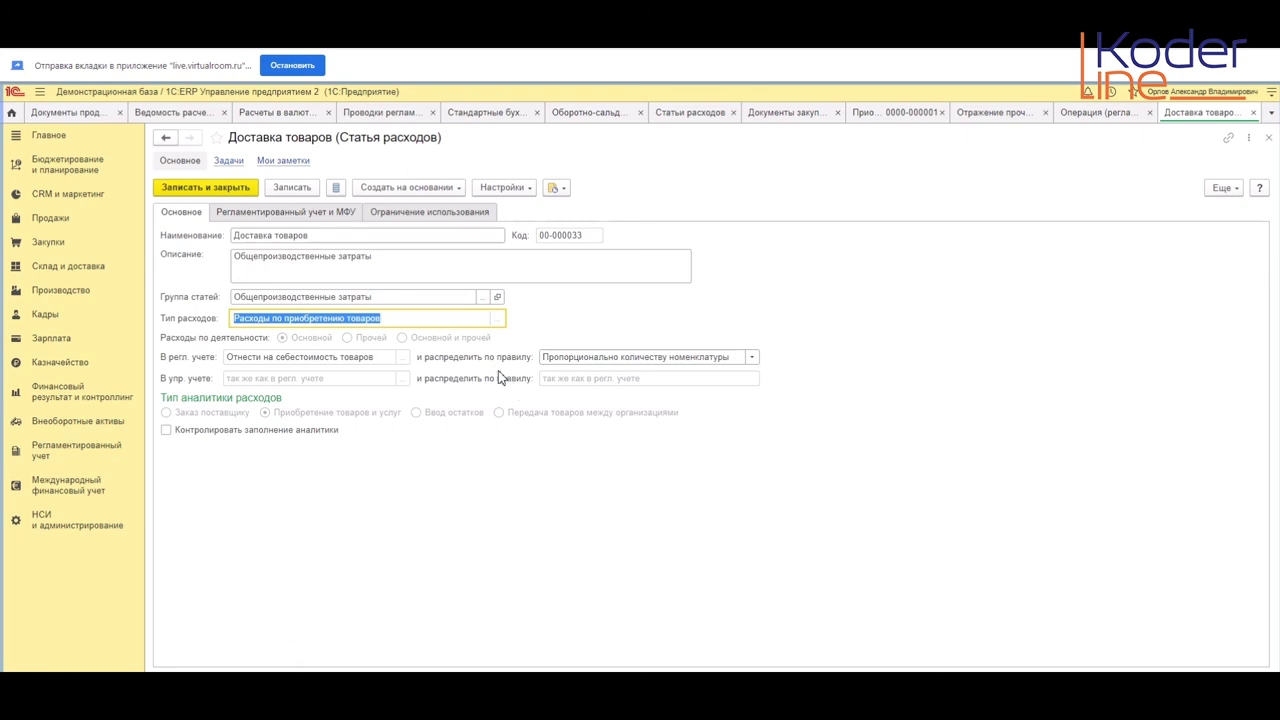
Step: Unlock the expense item's attributes for editing and set Тип расходов to Расходы на продажу товаров
click(1222, 188)
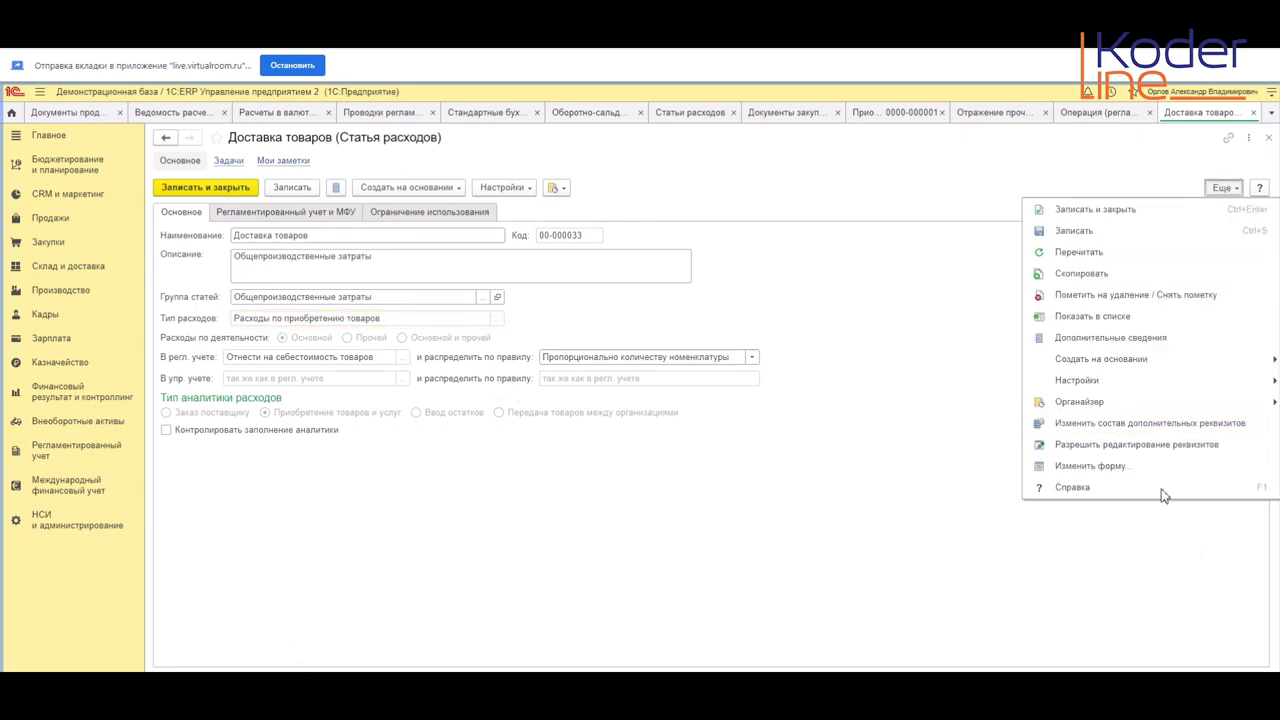
click(1137, 444)
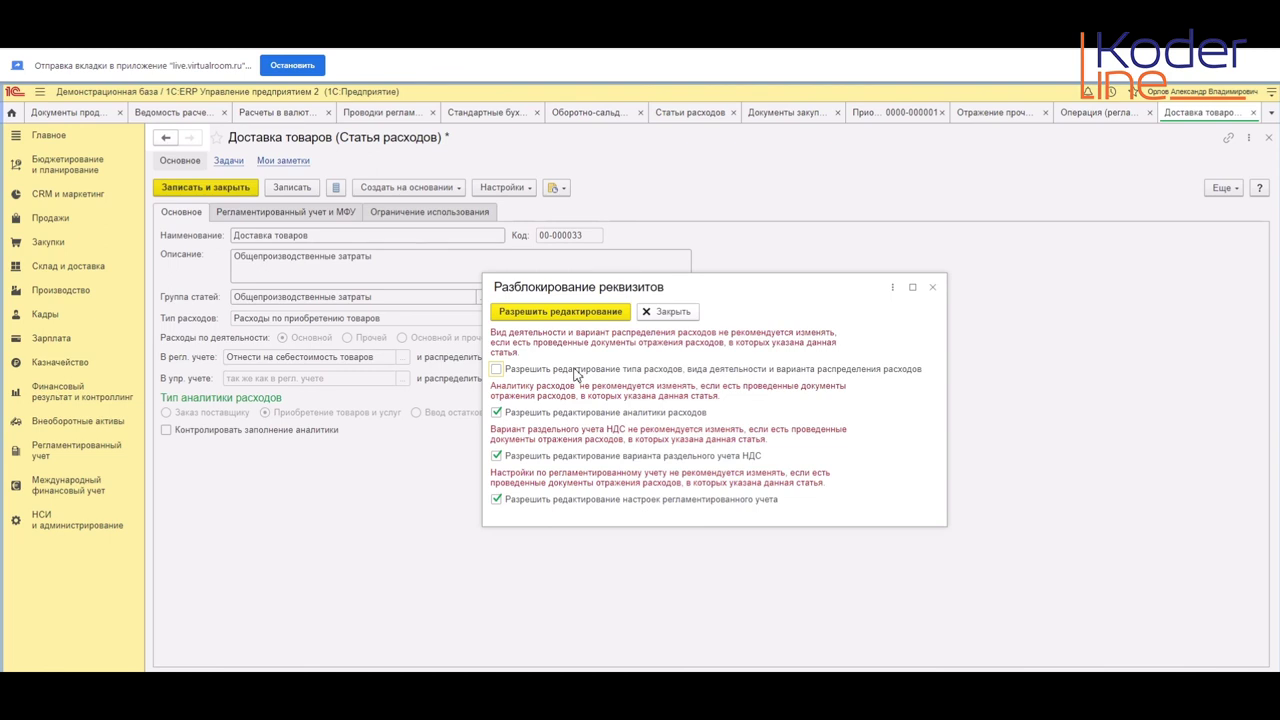
click(520, 318)
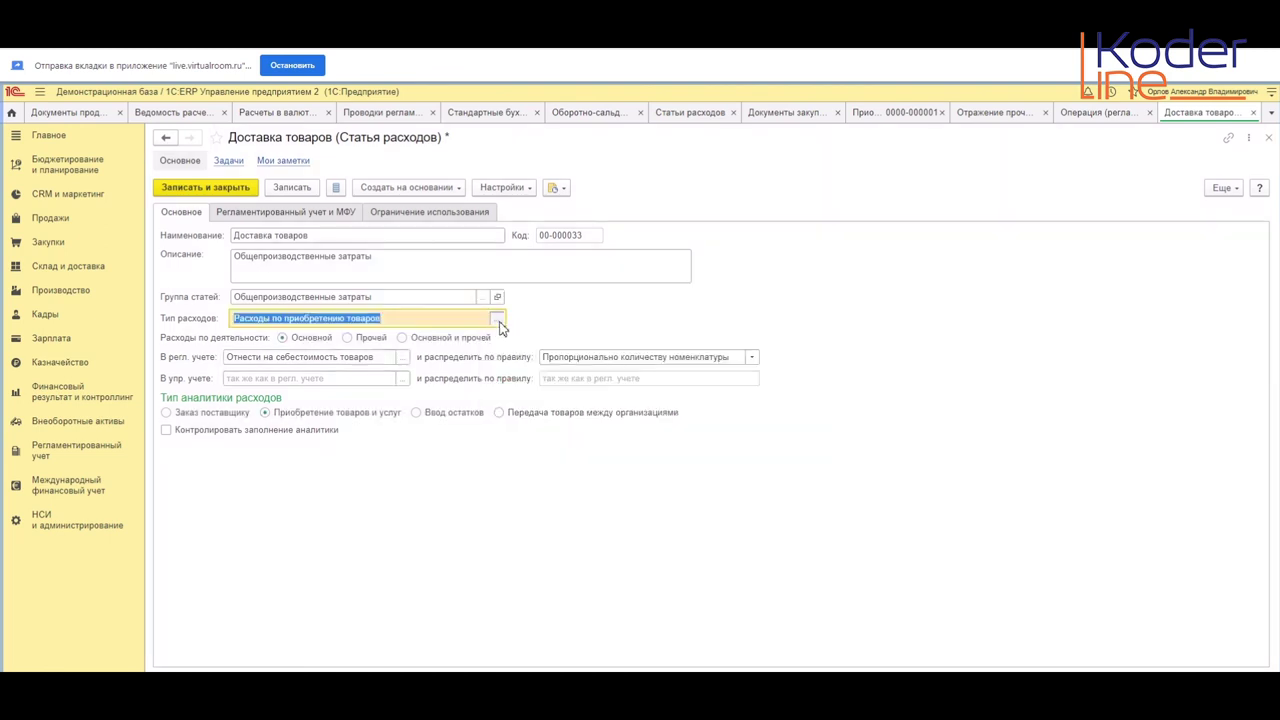
click(499, 322)
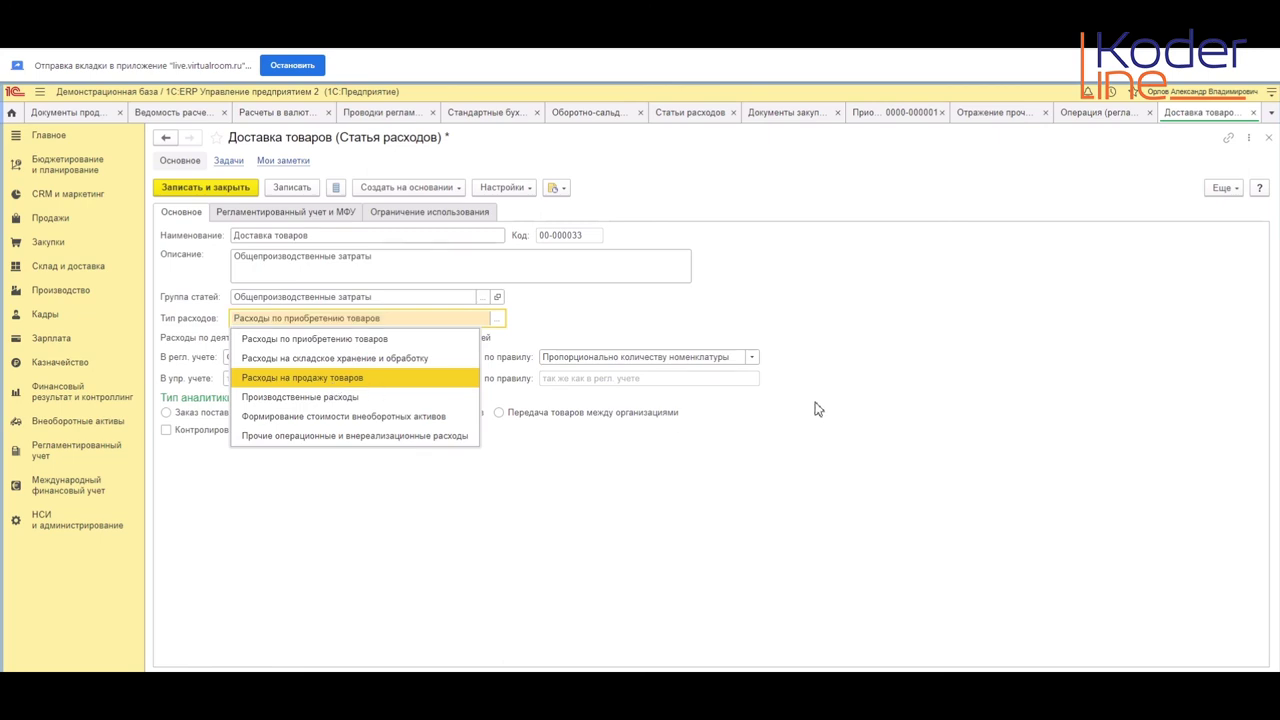
key(Return)
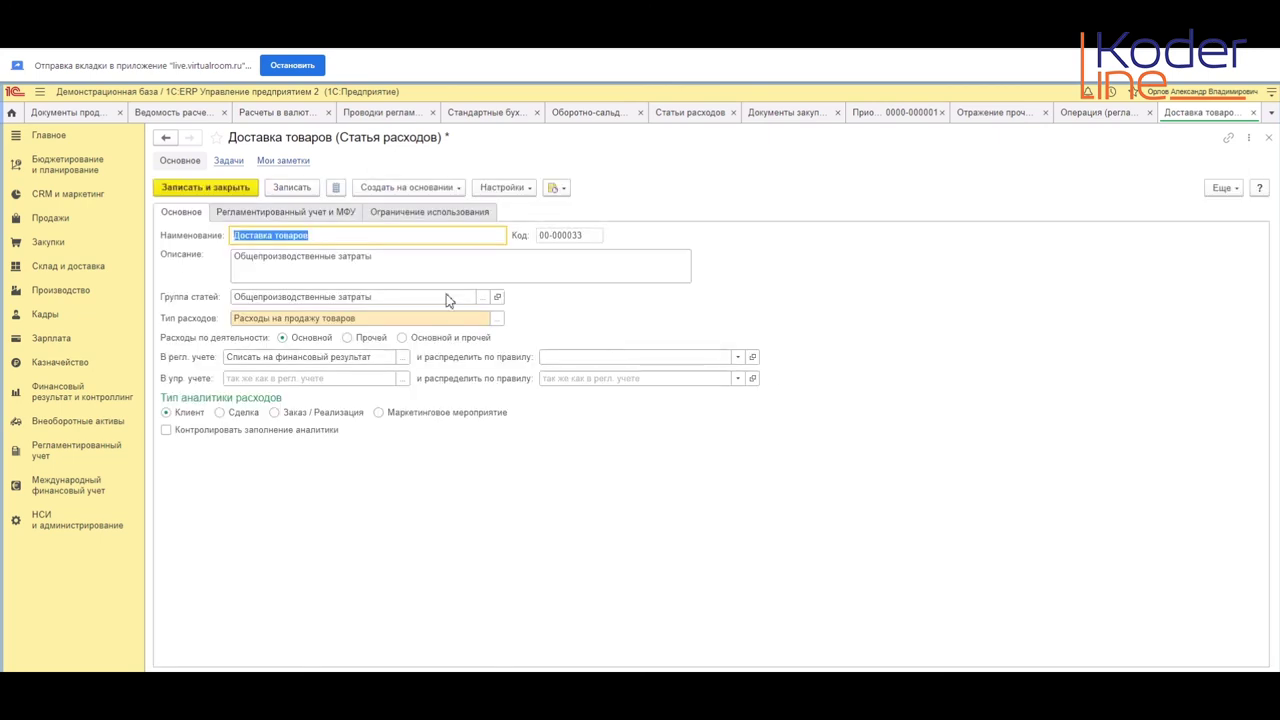
Step: Review the В регл. учете options and set Тип расходов to Расходы по приобретению товаров
click(403, 358)
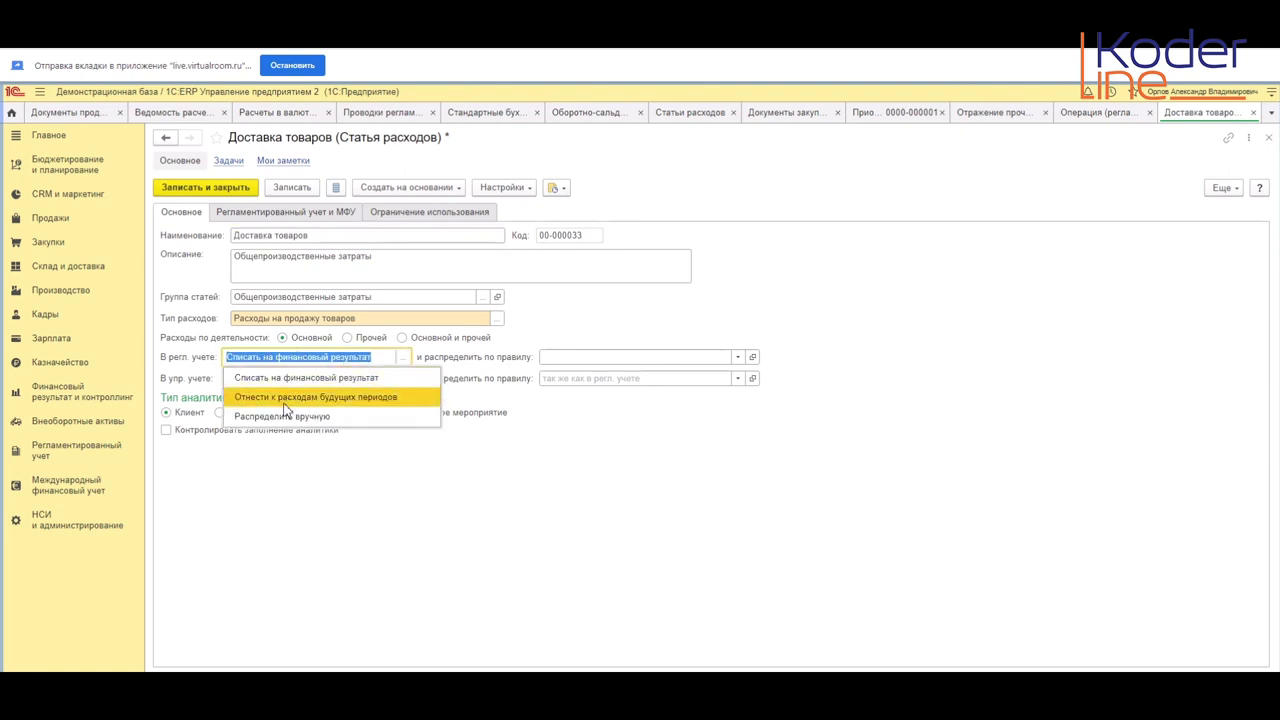
click(595, 520)
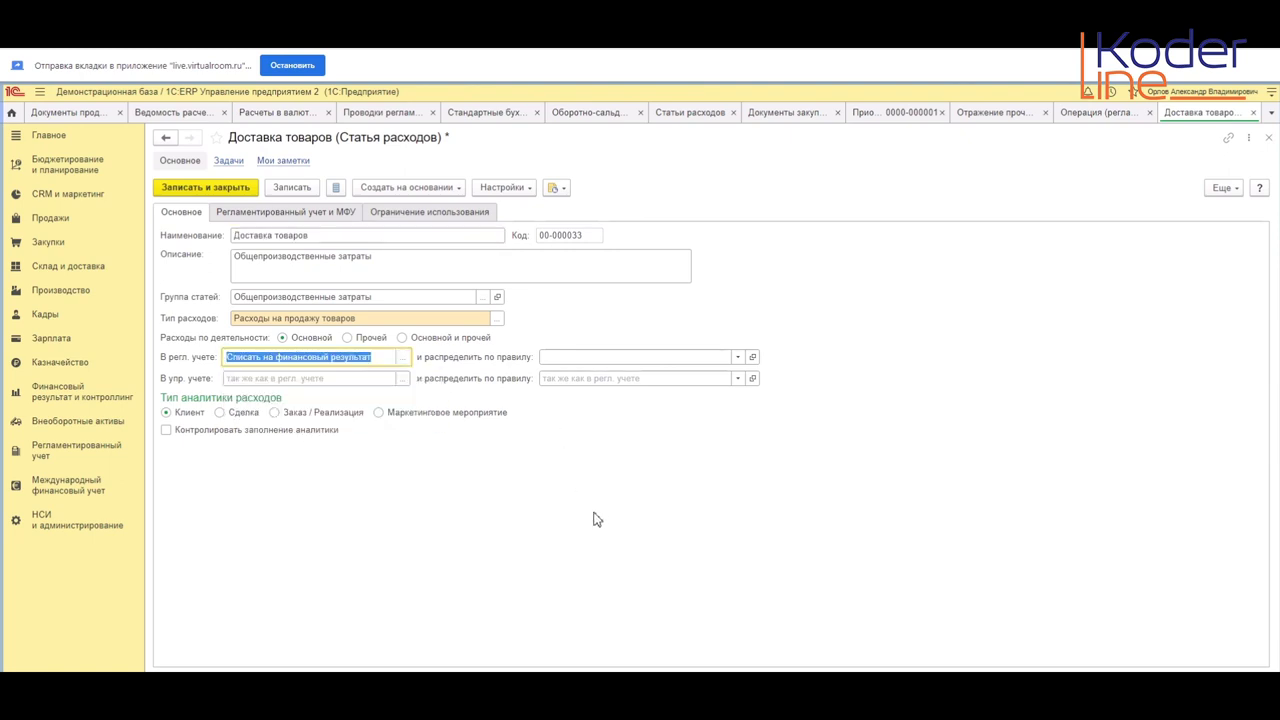
click(497, 318)
key(Up)
key(Up)
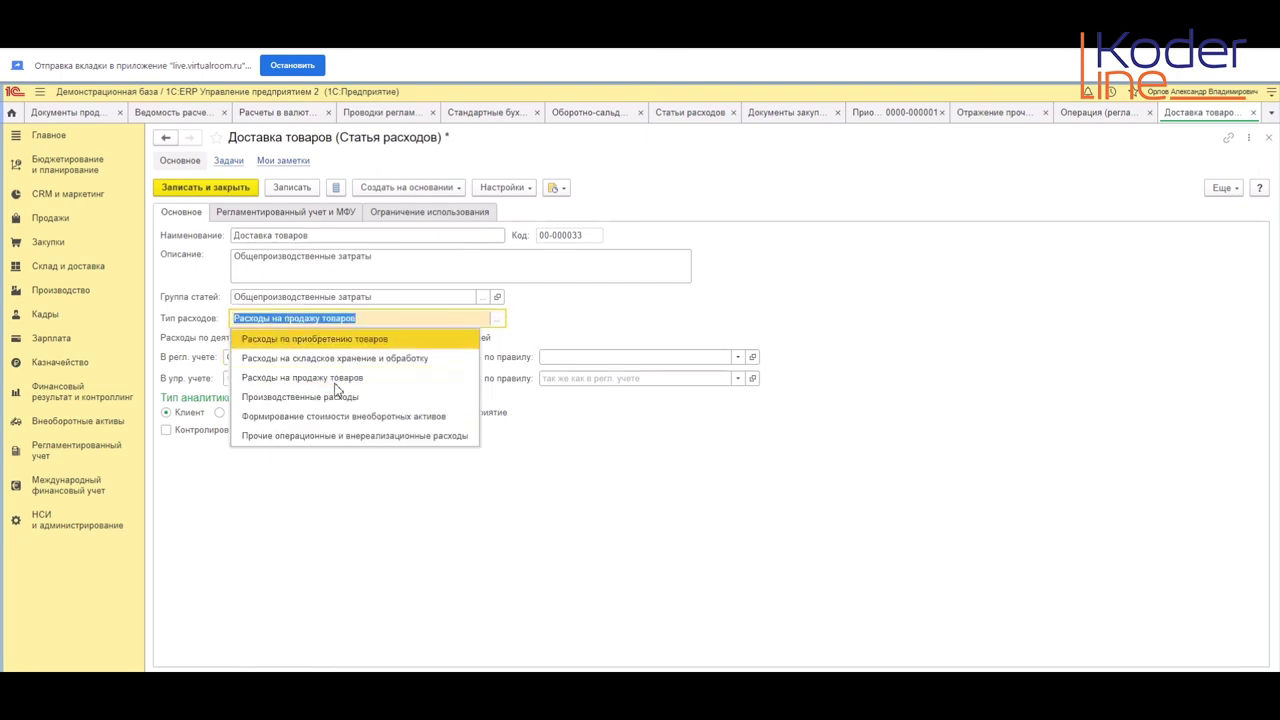
key(Return)
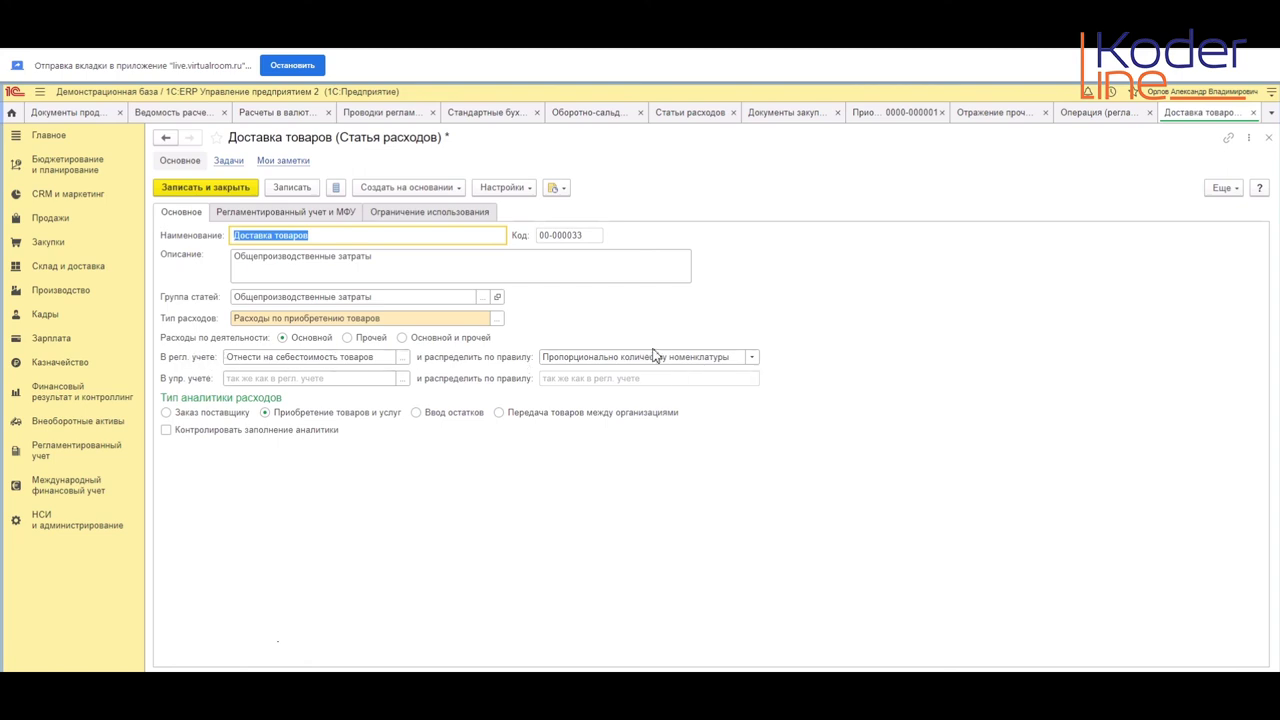
Step: Review the expense item's distribution rules and regulated accounting settings, and close it without saving changes
click(752, 358)
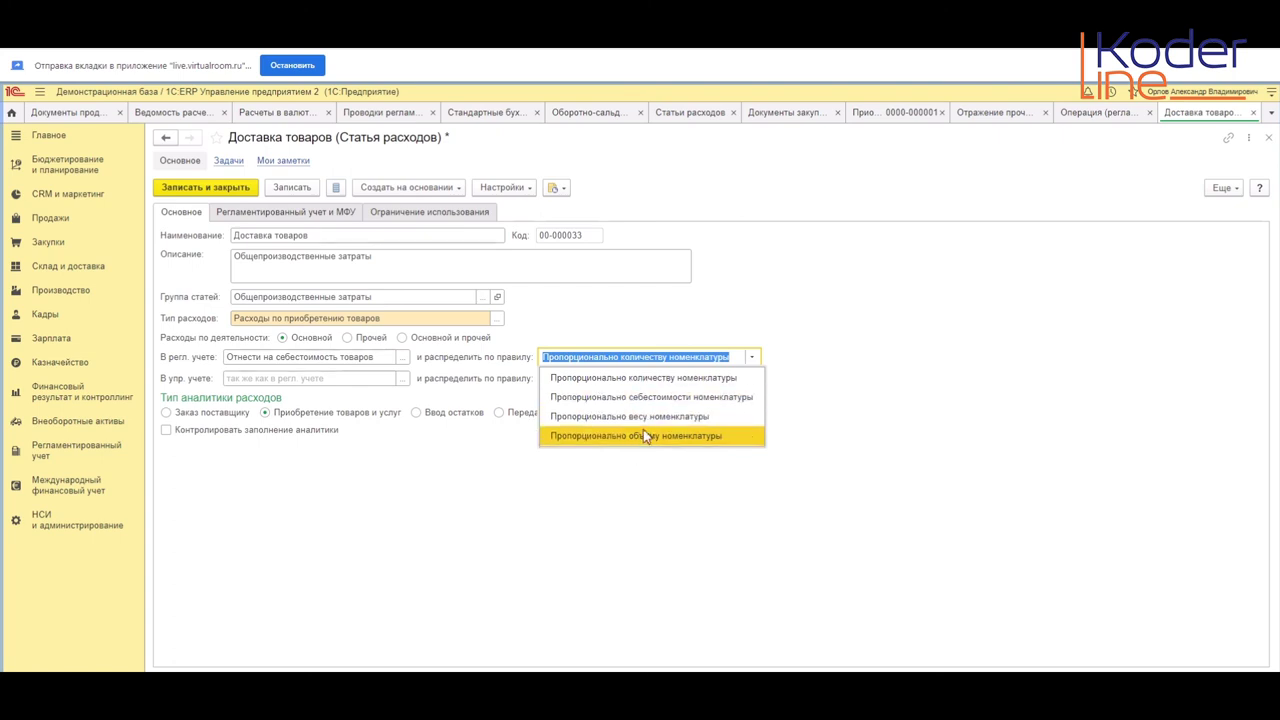
click(242, 215)
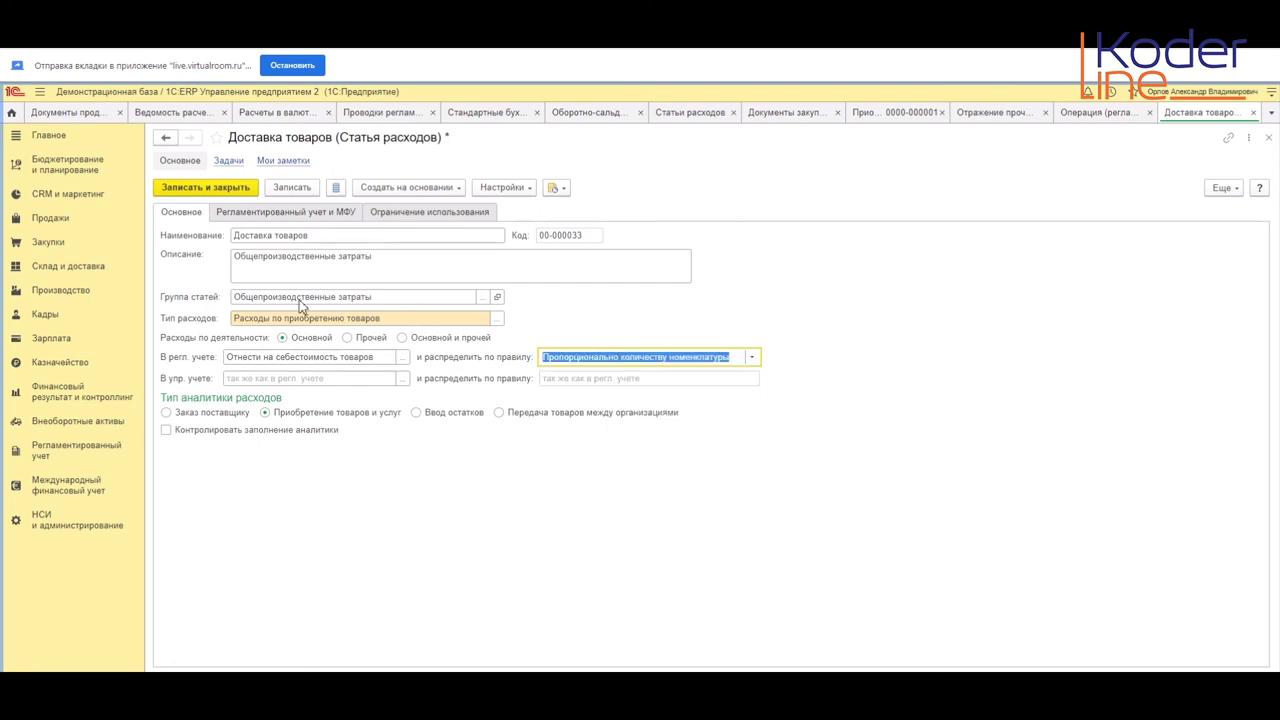
click(333, 220)
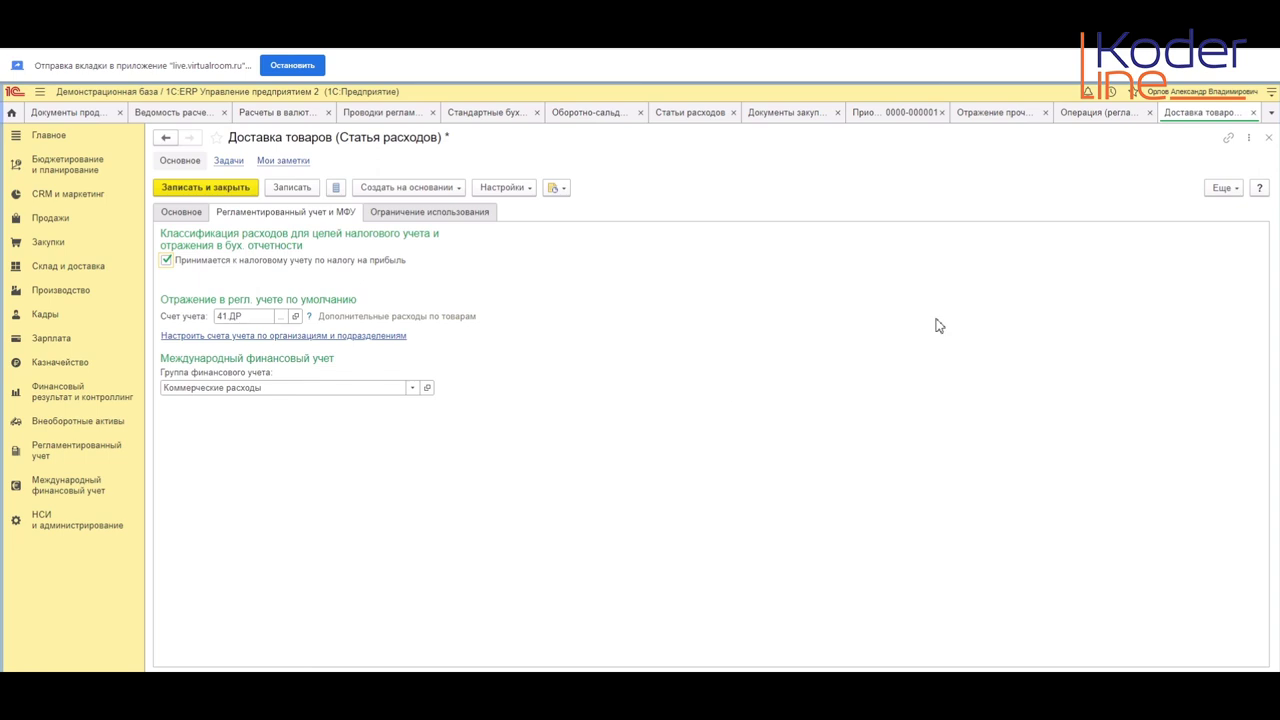
click(1253, 112)
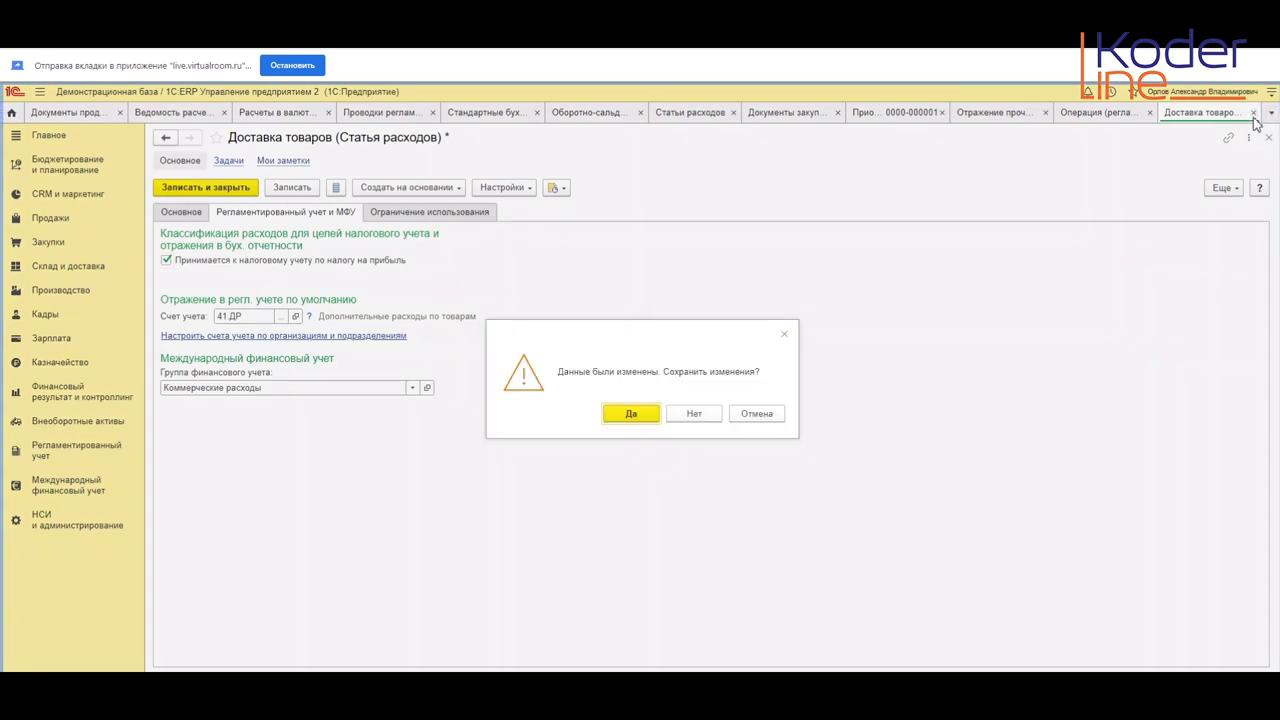
click(692, 414)
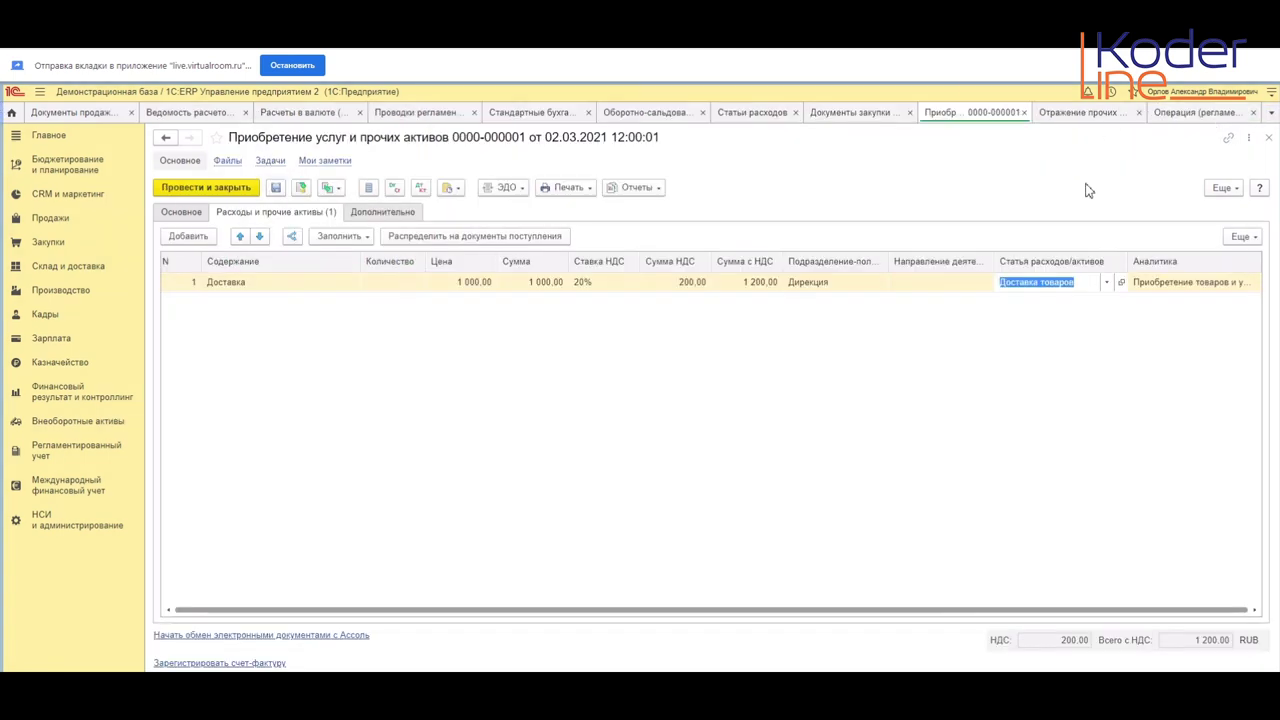
Step: Open the distribution of the Доставка line's cost to receipt documents and select the receipt from База "Мебель"
click(1113, 341)
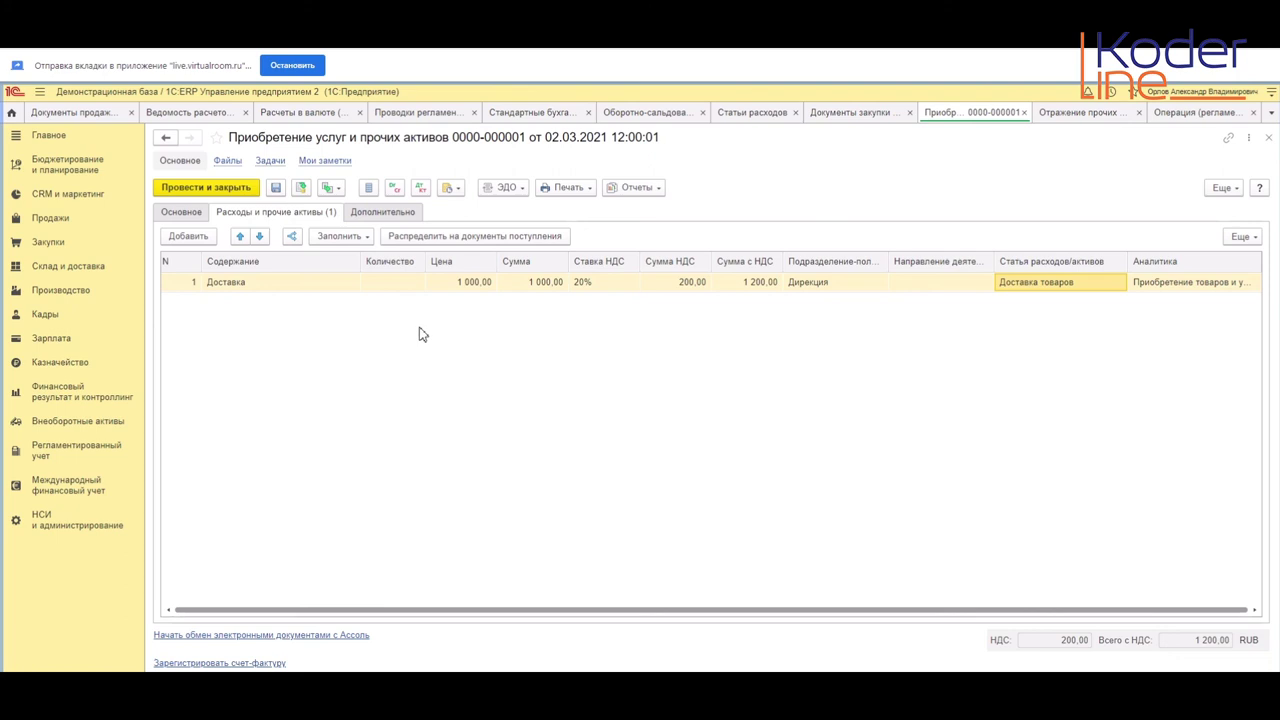
click(237, 288)
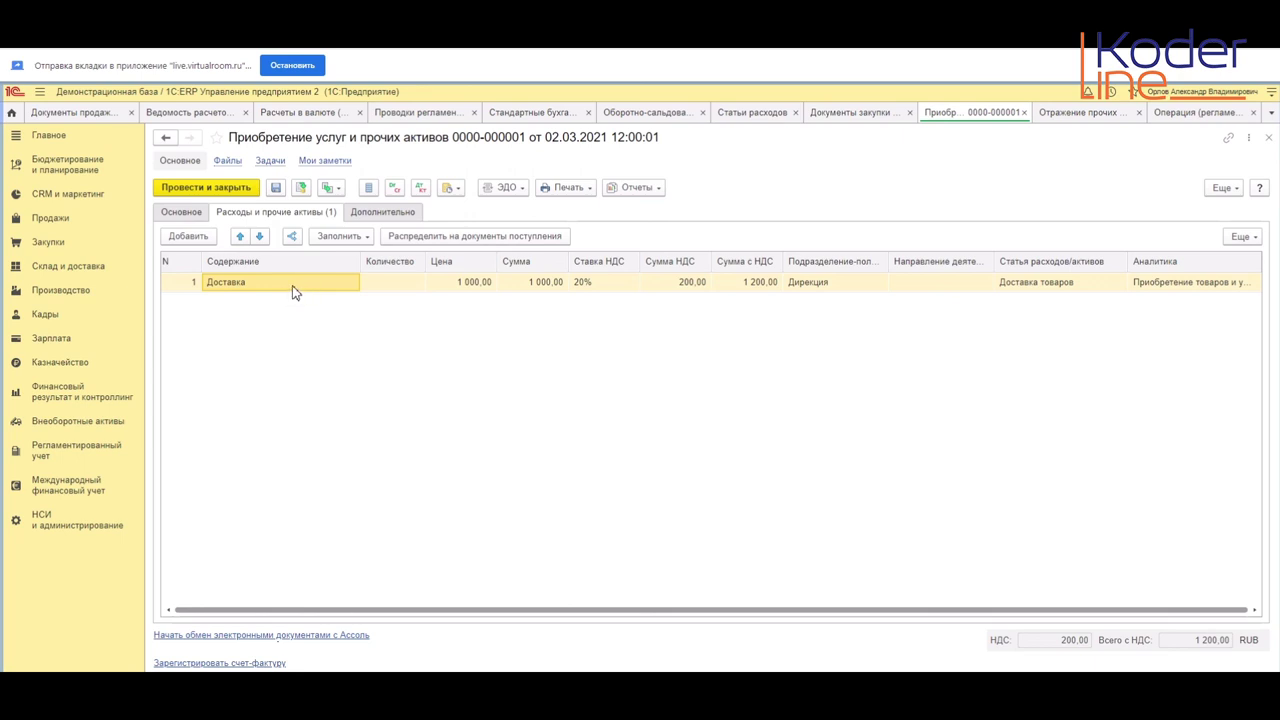
click(1183, 286)
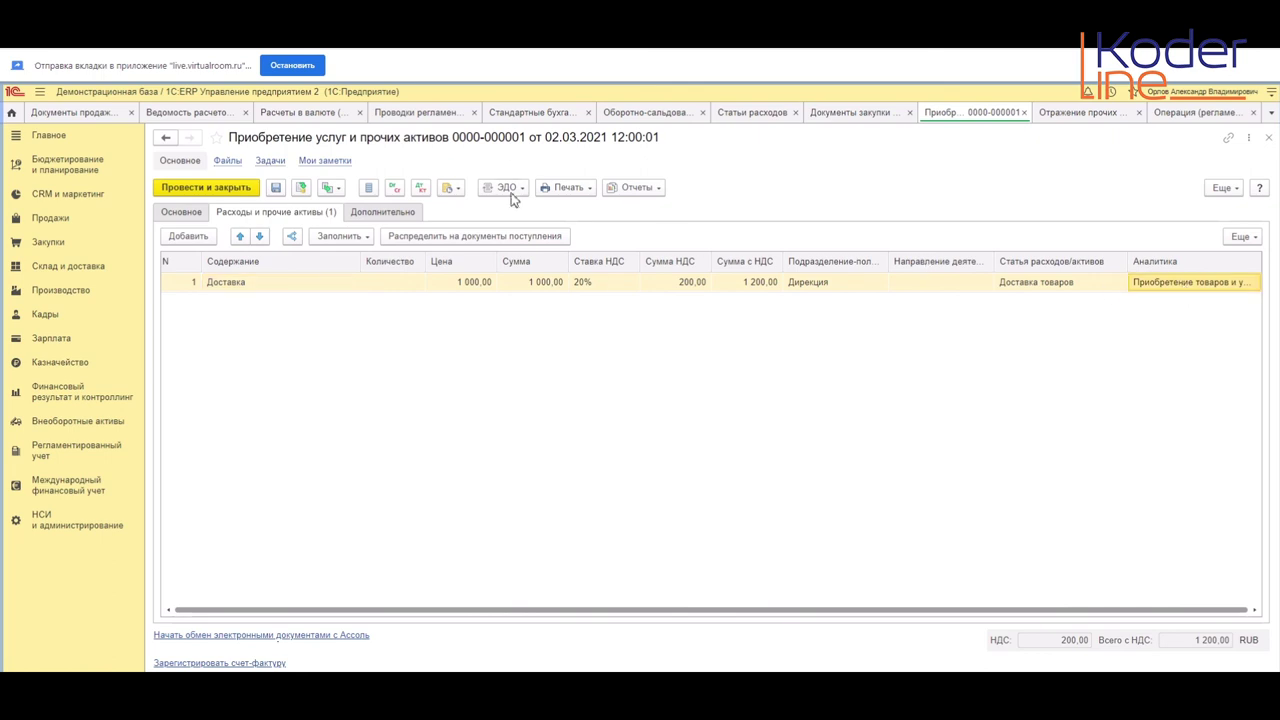
click(490, 238)
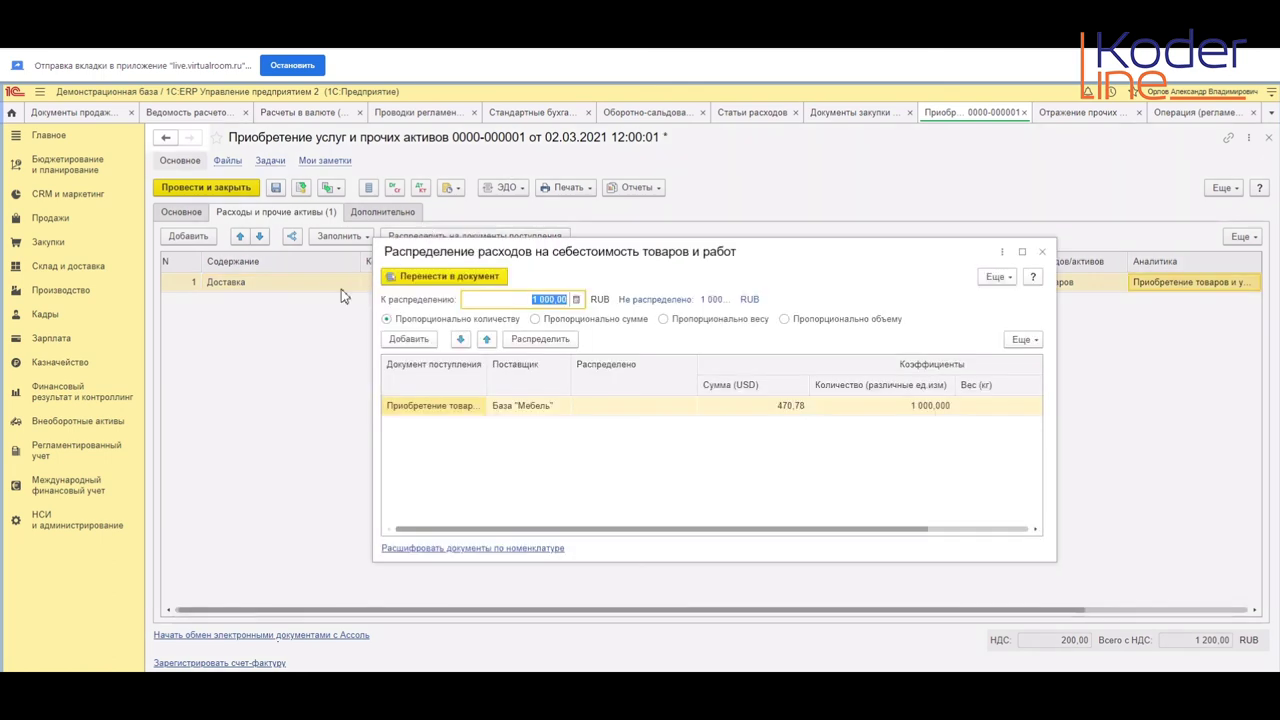
drag(623, 269, 684, 230)
click(506, 370)
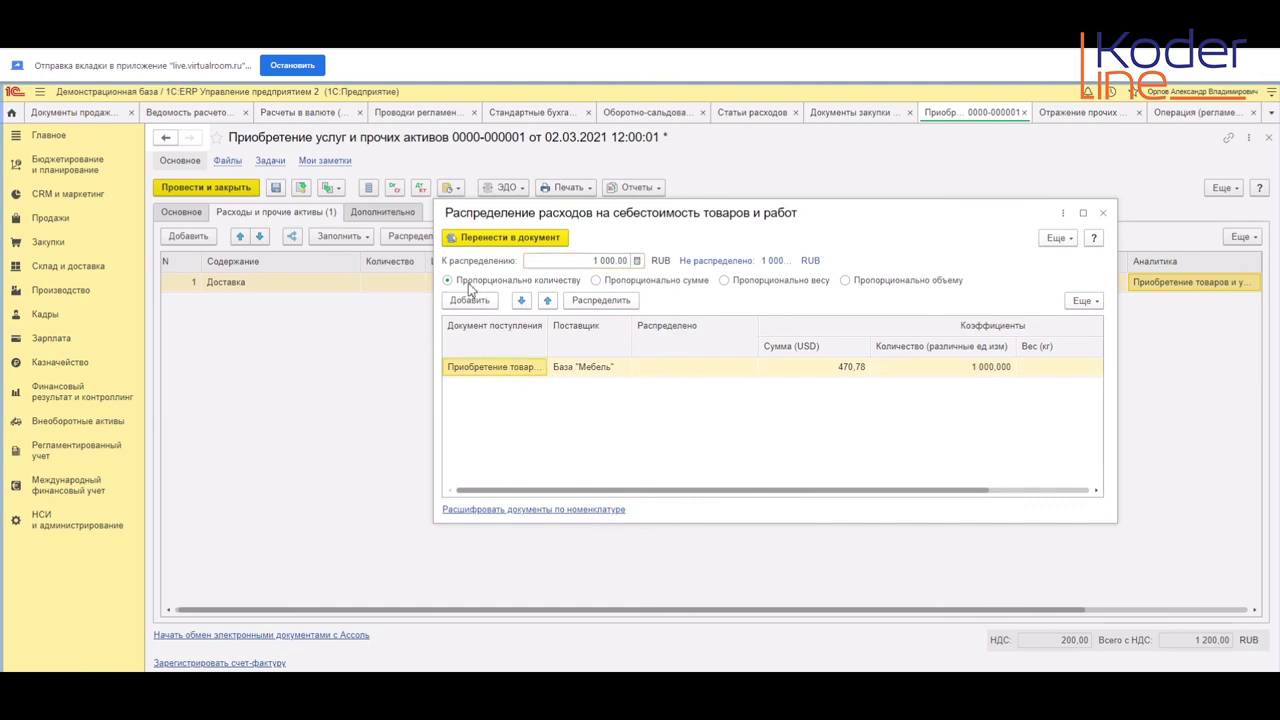
Step: Distribute the 1 000,00 RUB proportionally to quantity (Пропорционально количеству), transfer the distribution to the purchase document and save it
click(597, 281)
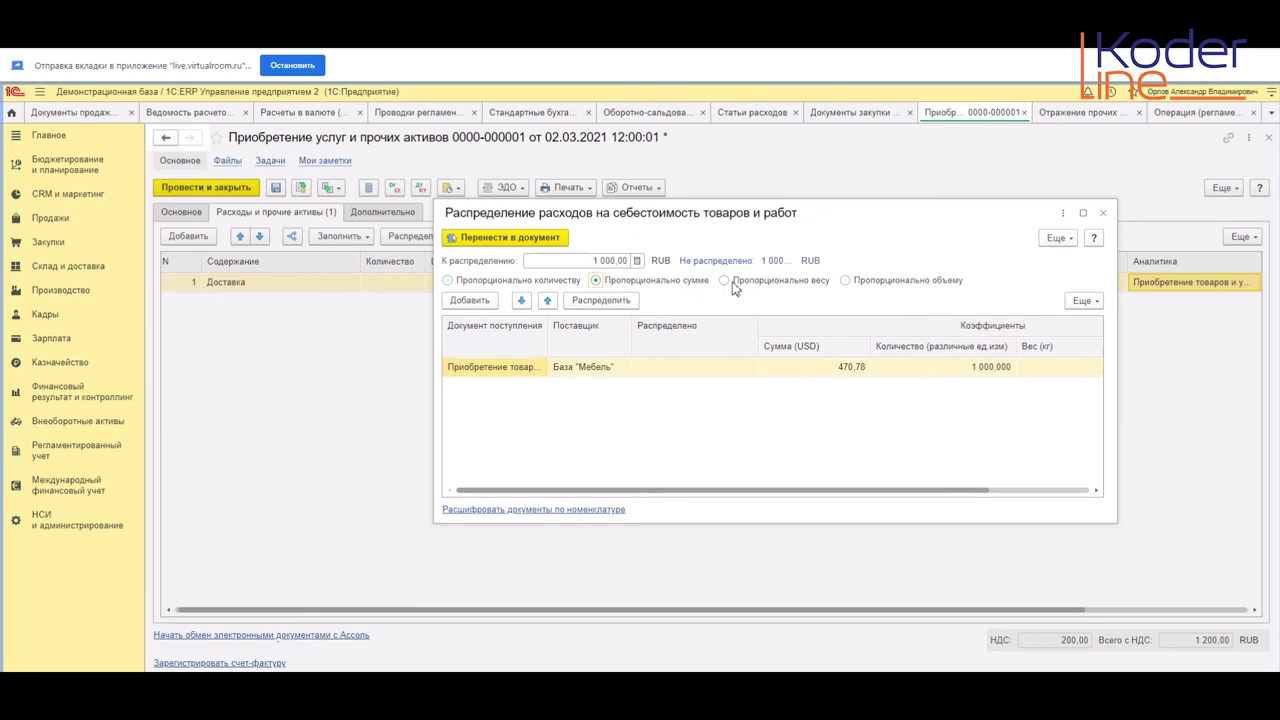
click(448, 281)
click(488, 370)
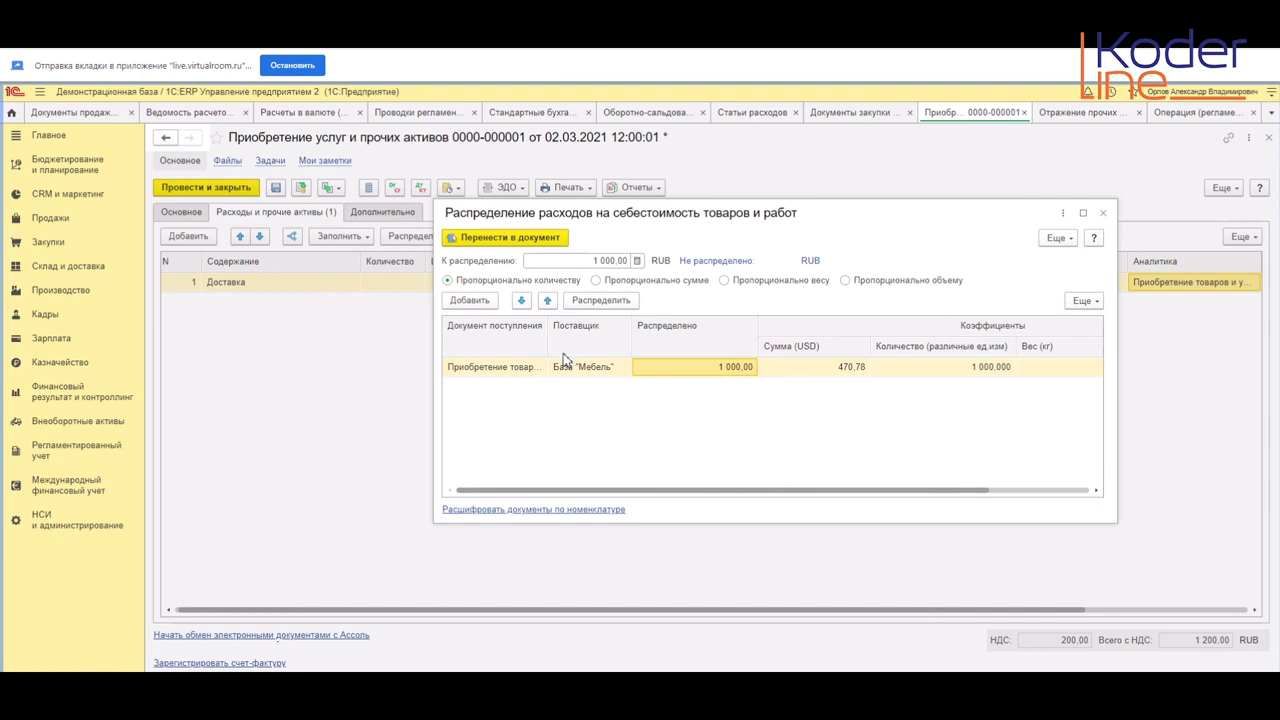
click(511, 239)
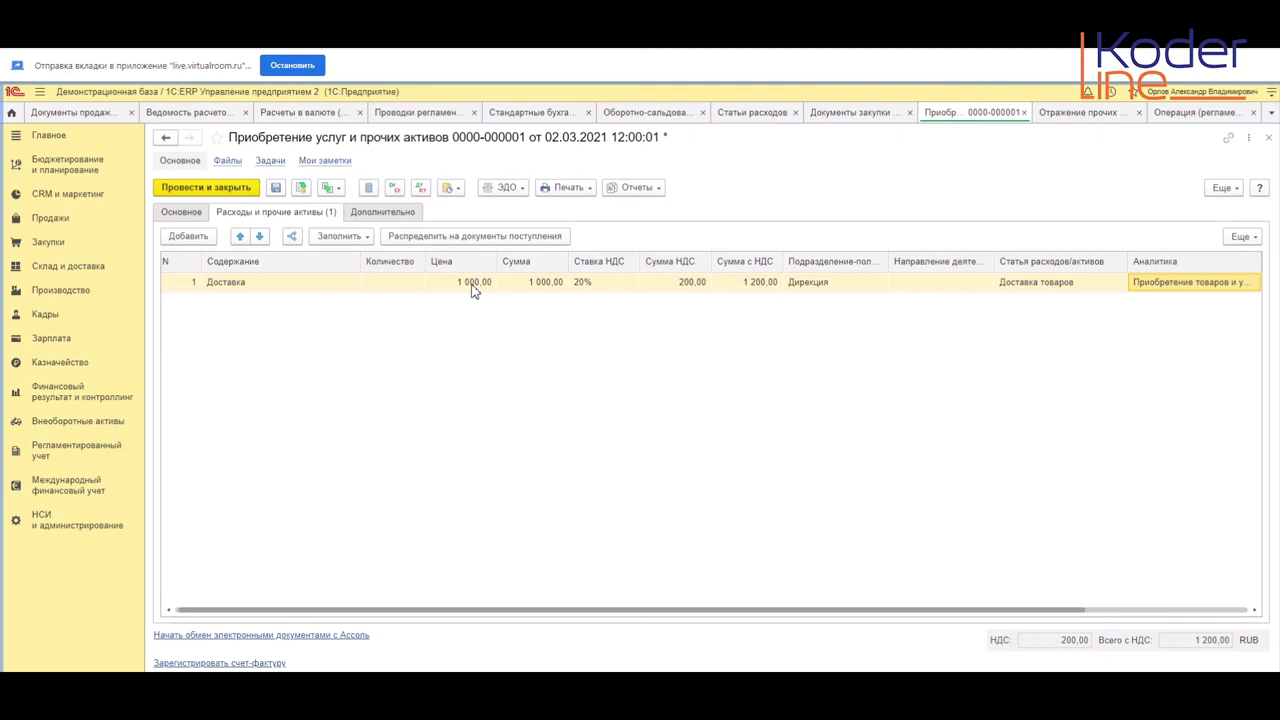
key(ctrl+s)
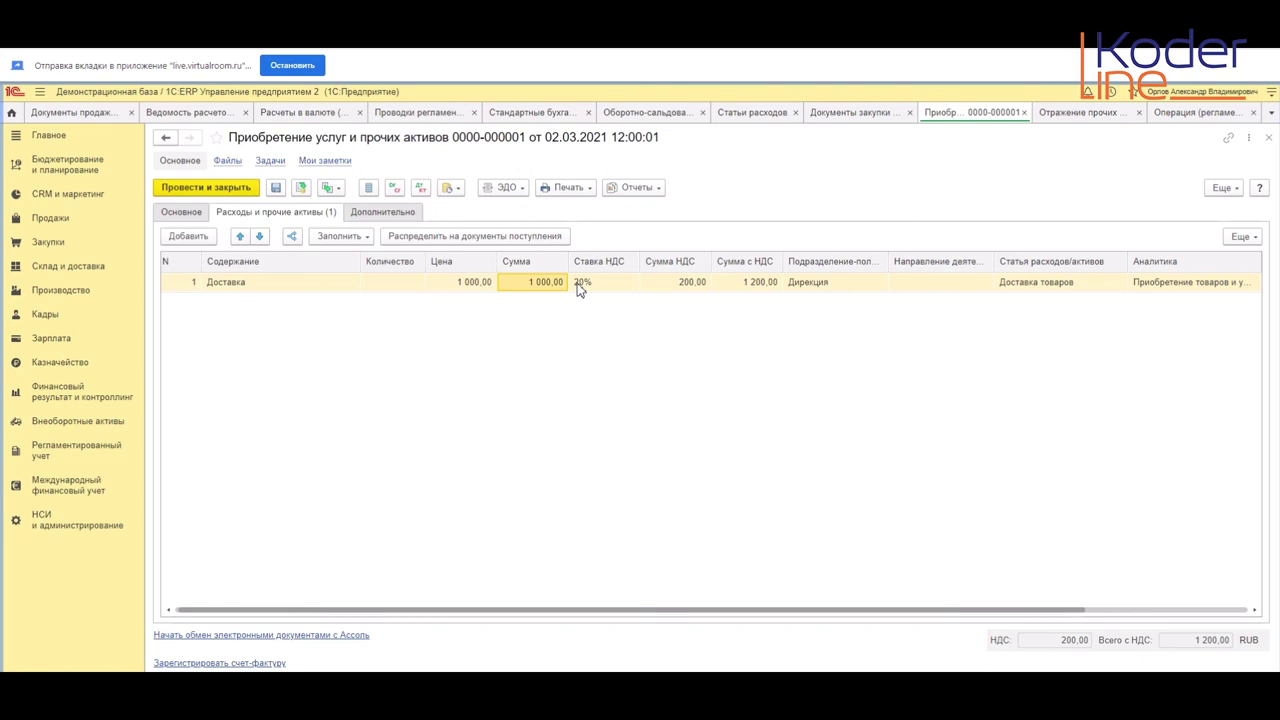
Step: Check the expense item and the analytics assigned to the Доставка line
click(1074, 287)
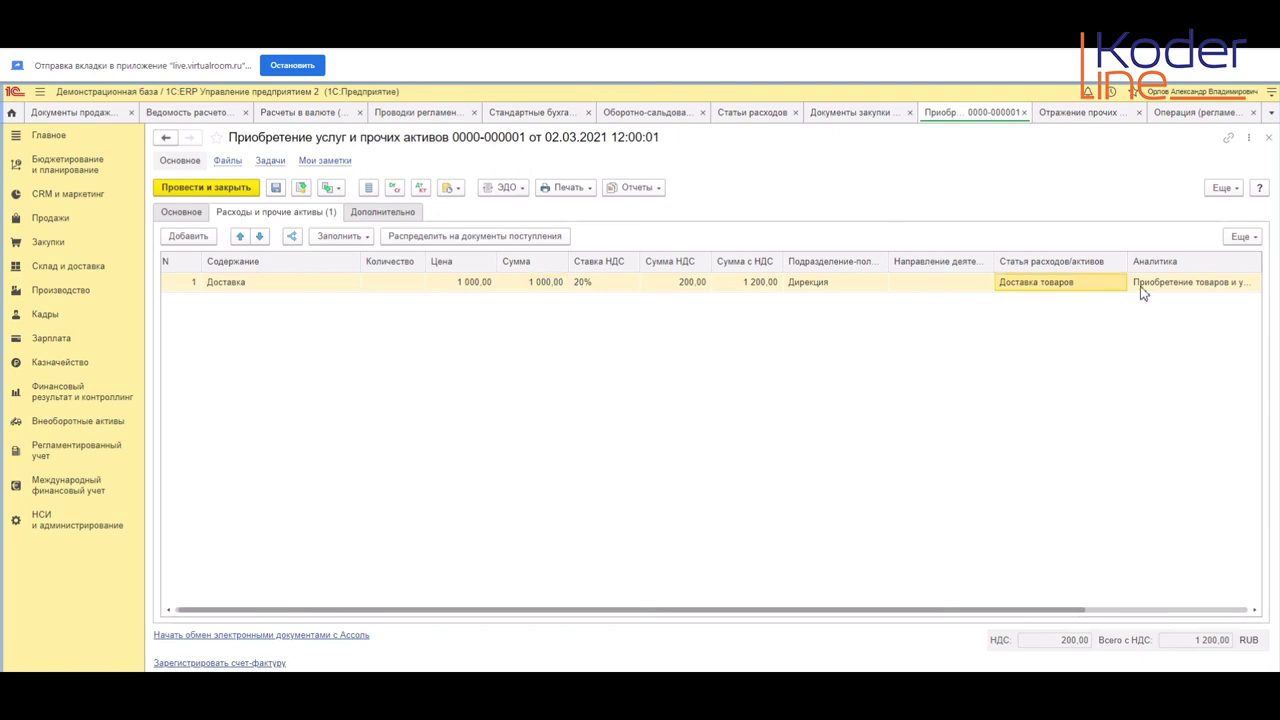
click(1170, 285)
click(1077, 282)
Step: Open the Регламентные и фоновые задания list from the Обслуживание administration section
click(59, 530)
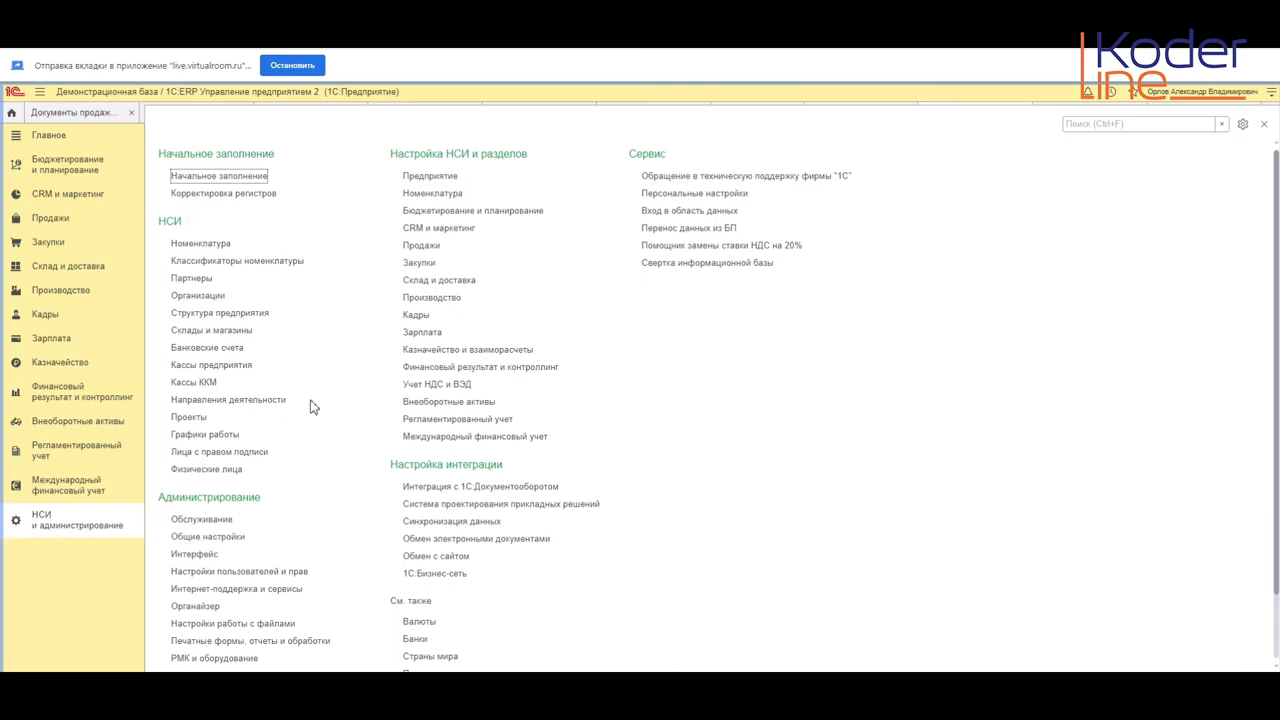
click(203, 520)
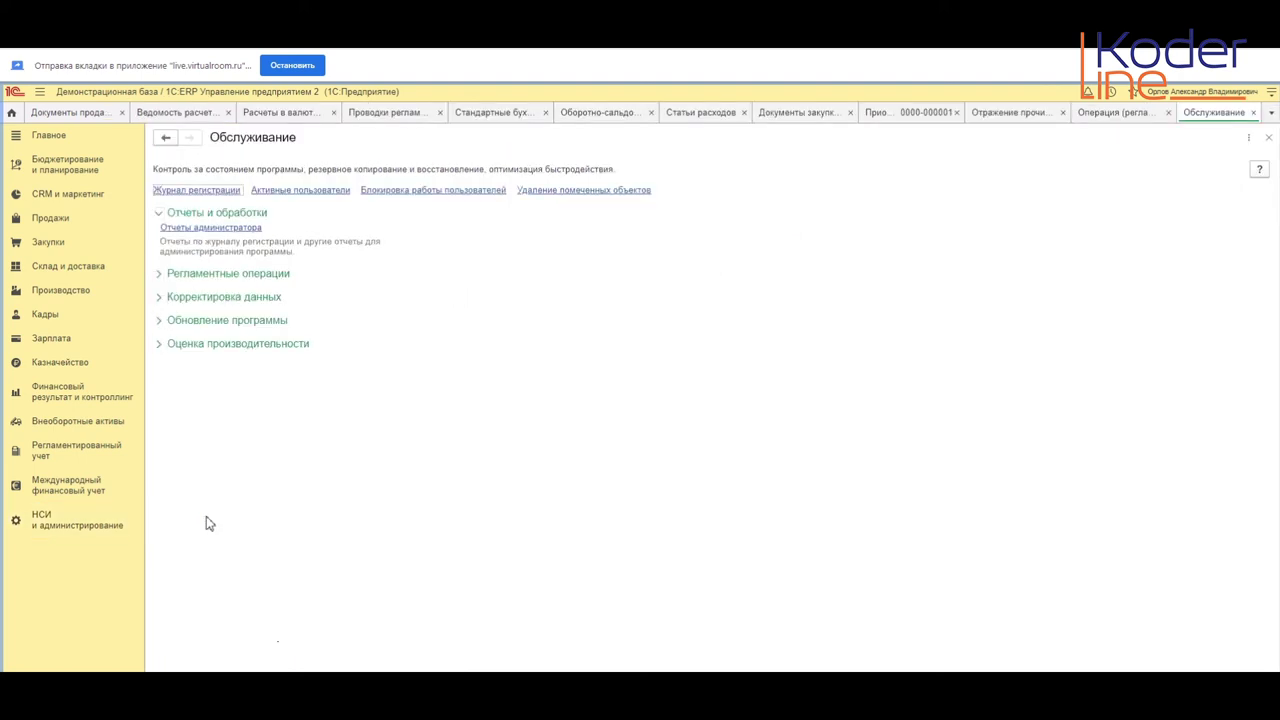
click(163, 276)
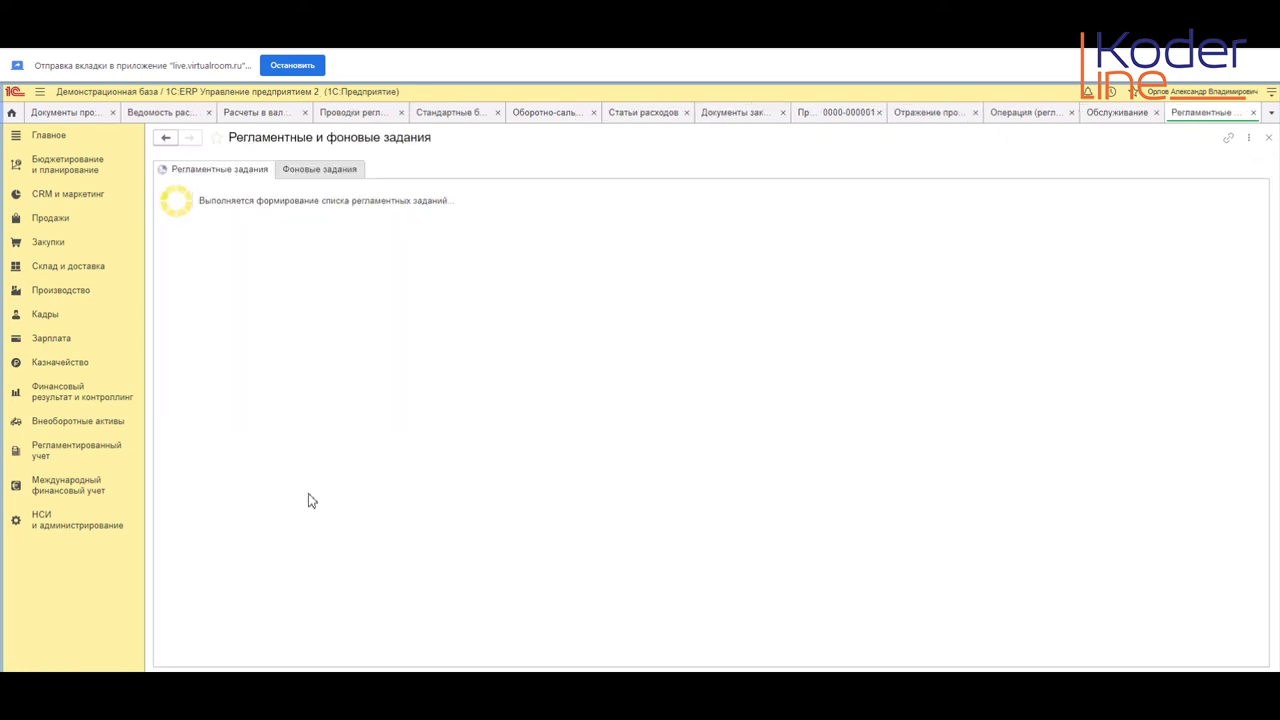
click(359, 556)
Step: Find the scheduled task Расчет предварительной себестоимости товаров and run it immediately
scroll(359, 563, down, 5)
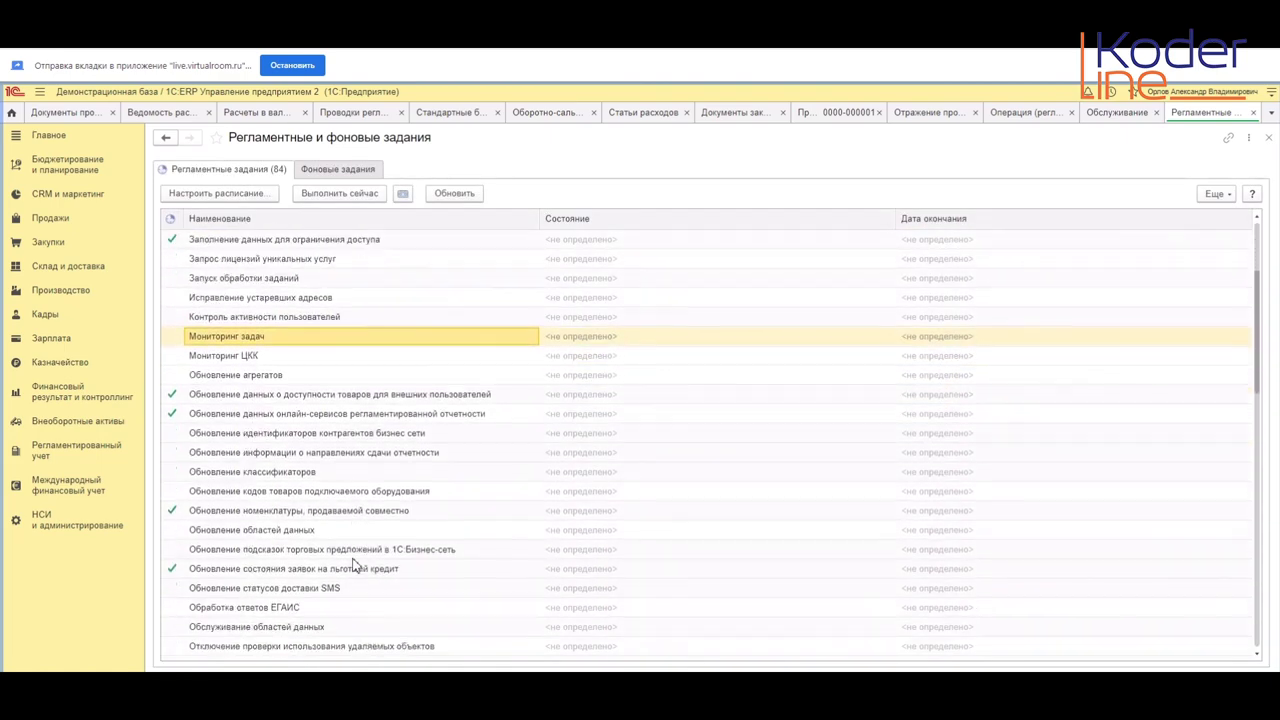
scroll(350, 572, down, 7)
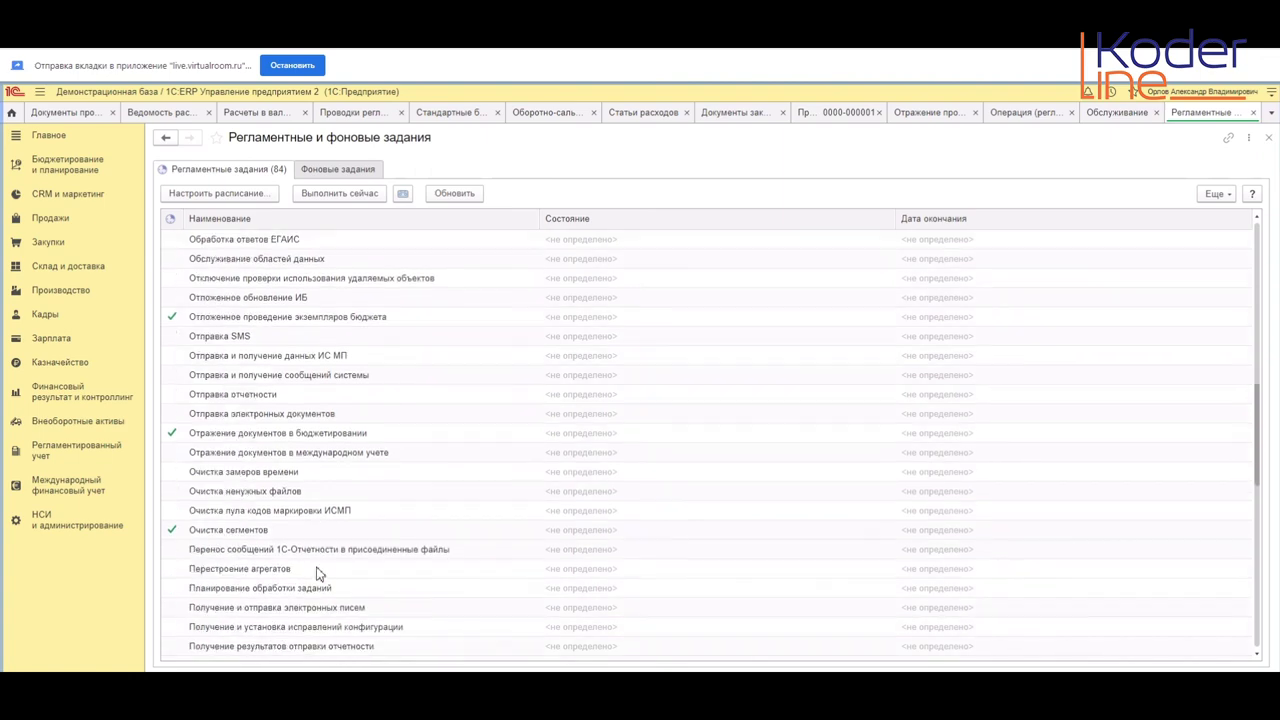
scroll(320, 570, down, 5)
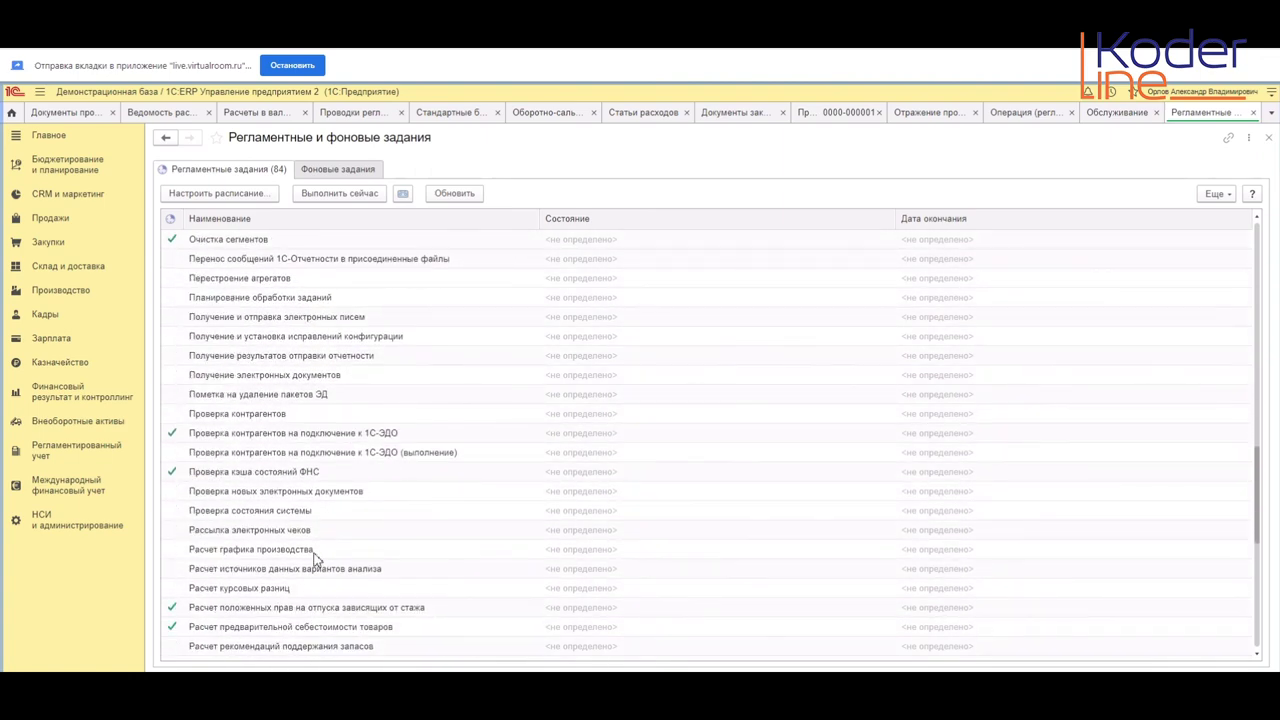
scroll(310, 547, down, 2)
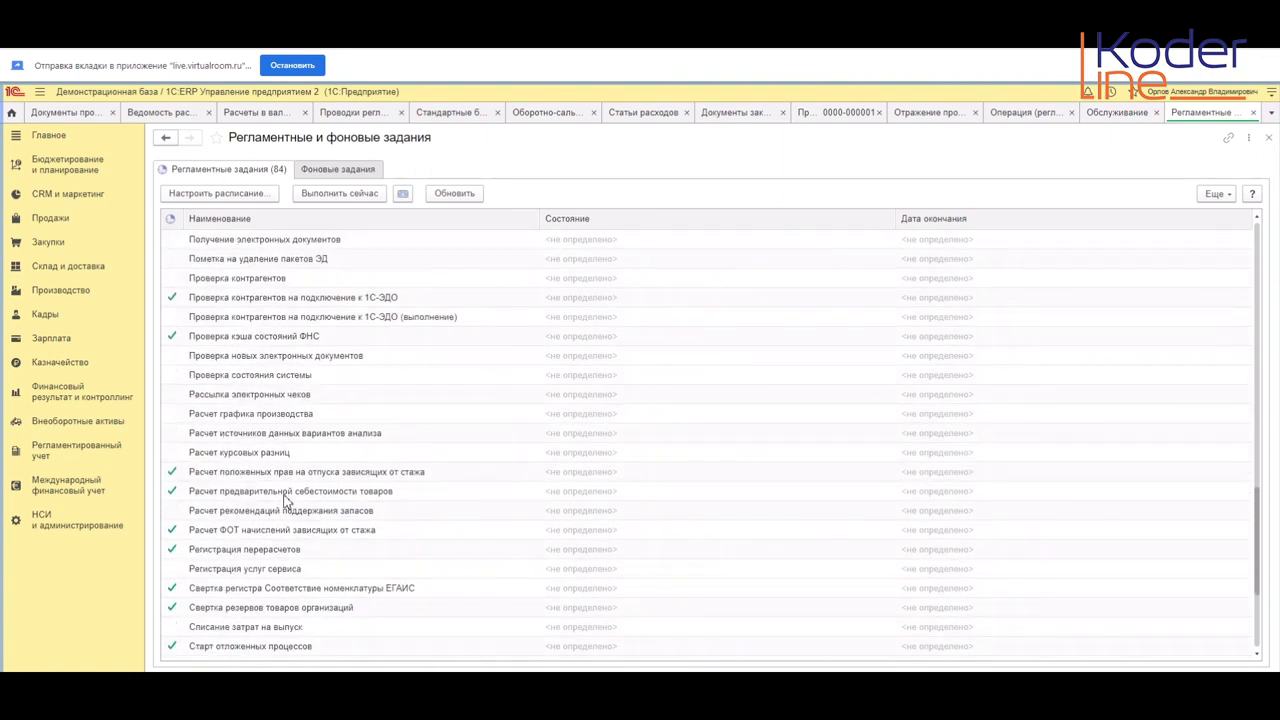
click(287, 494)
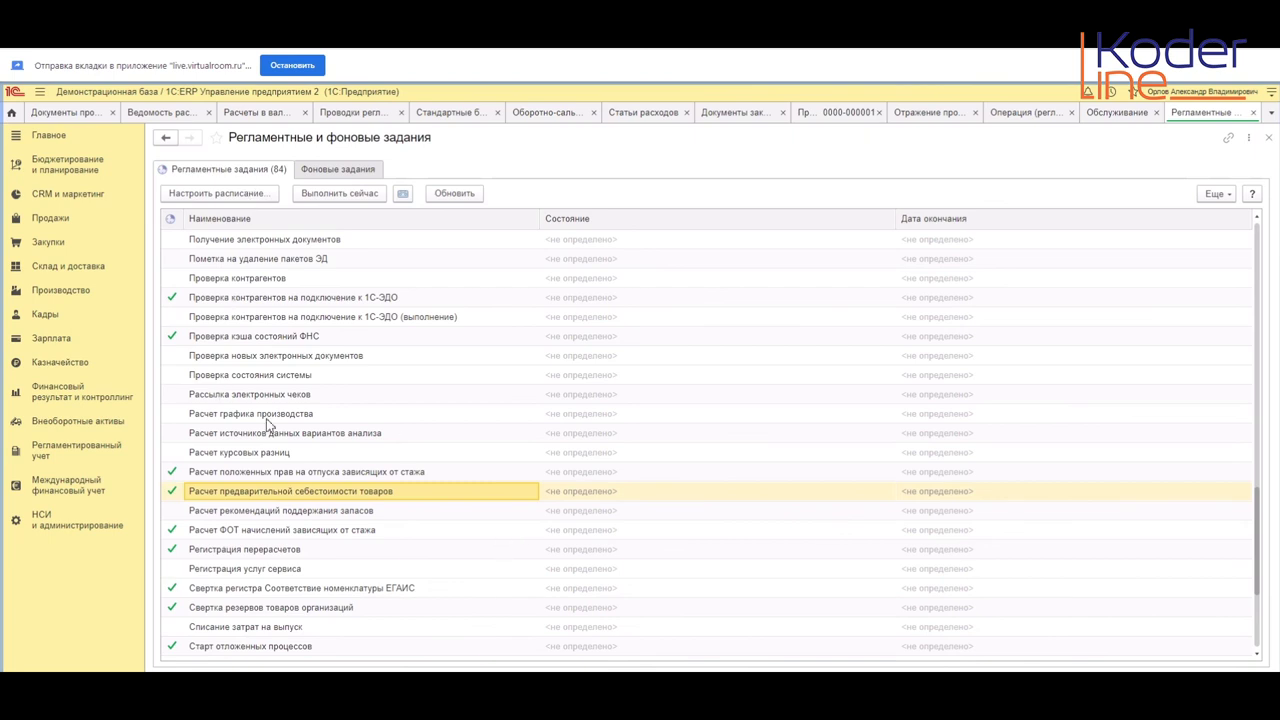
click(337, 194)
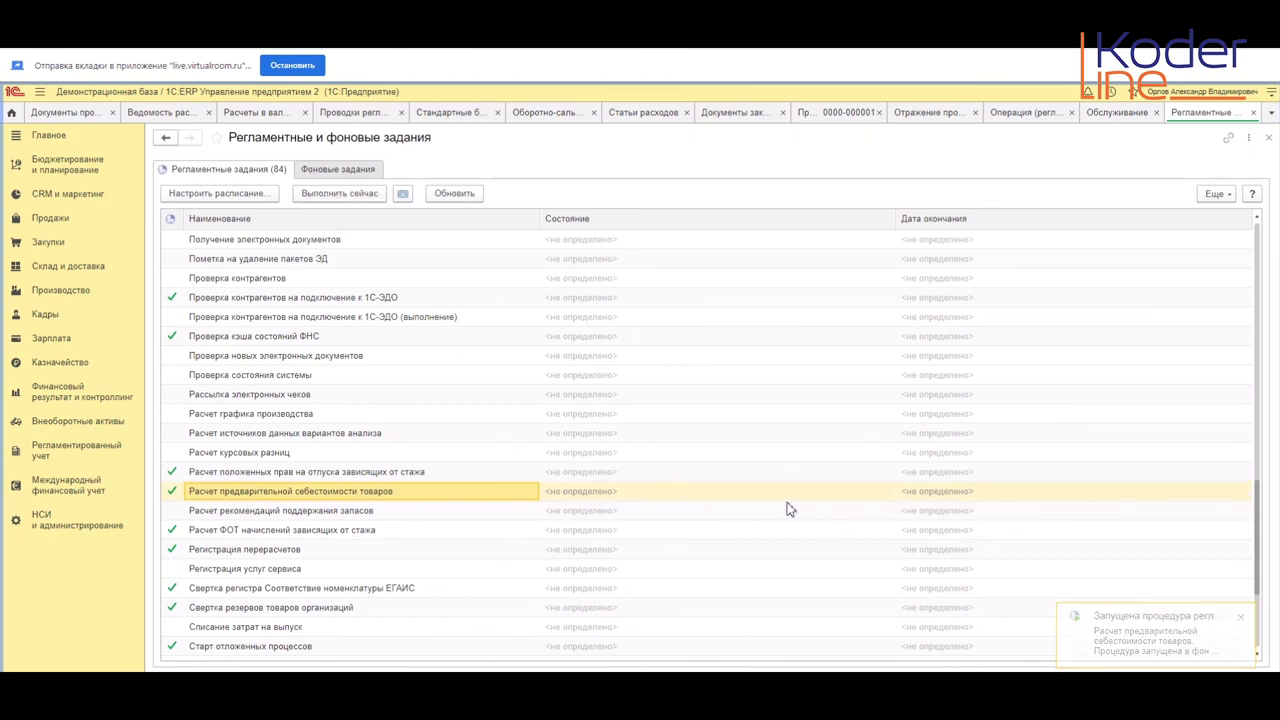
Step: Review the preliminary cost calculation task's properties and daily schedule without changing them, and close the Обслуживание page
click(597, 490)
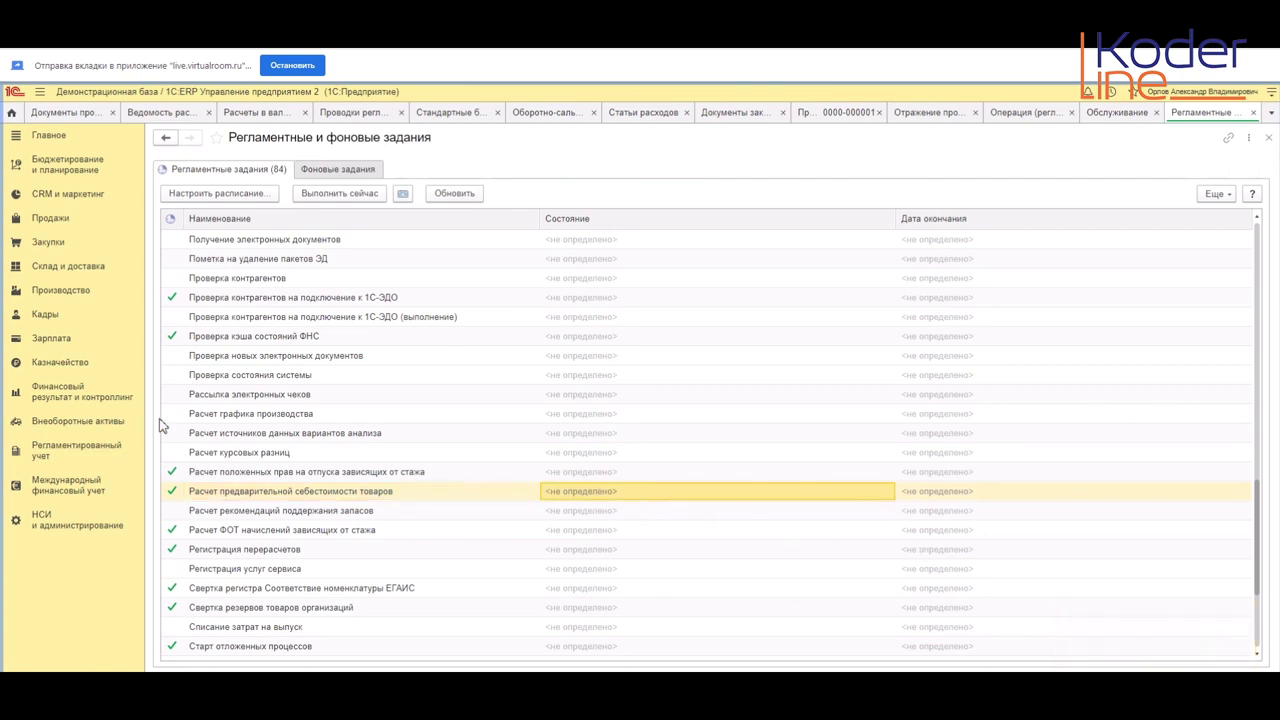
click(320, 496)
click(402, 194)
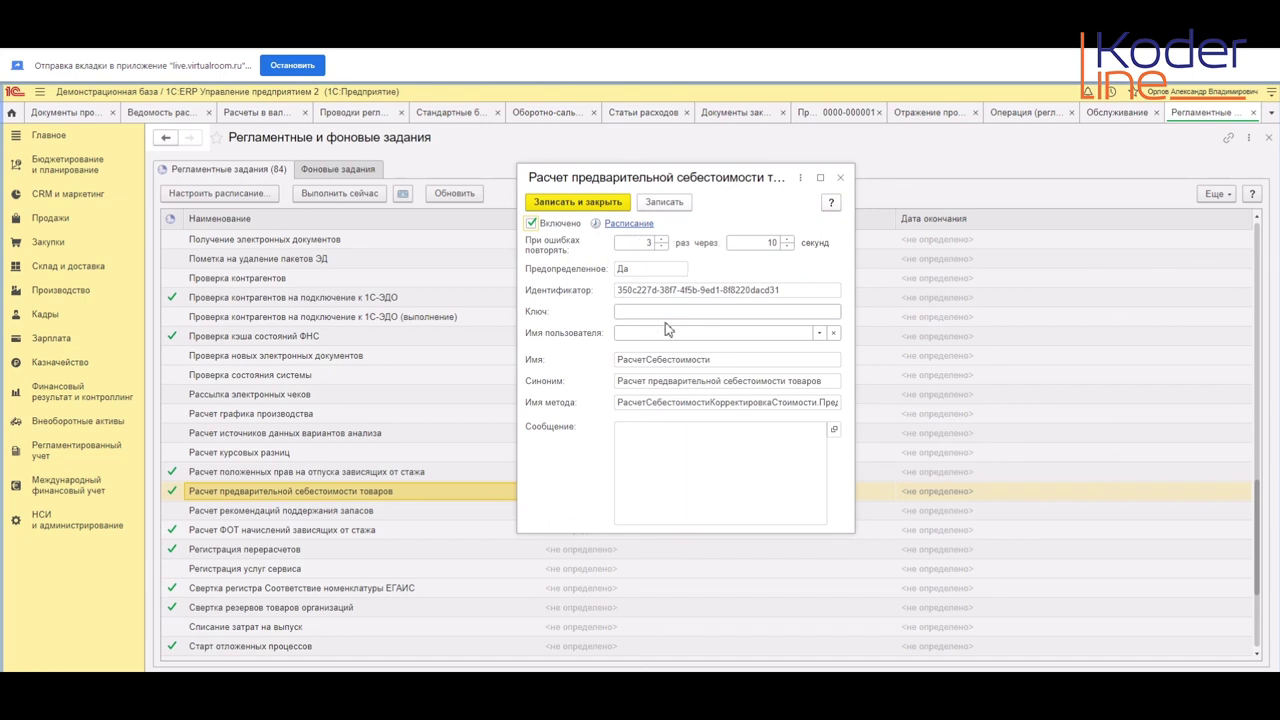
click(840, 178)
click(222, 194)
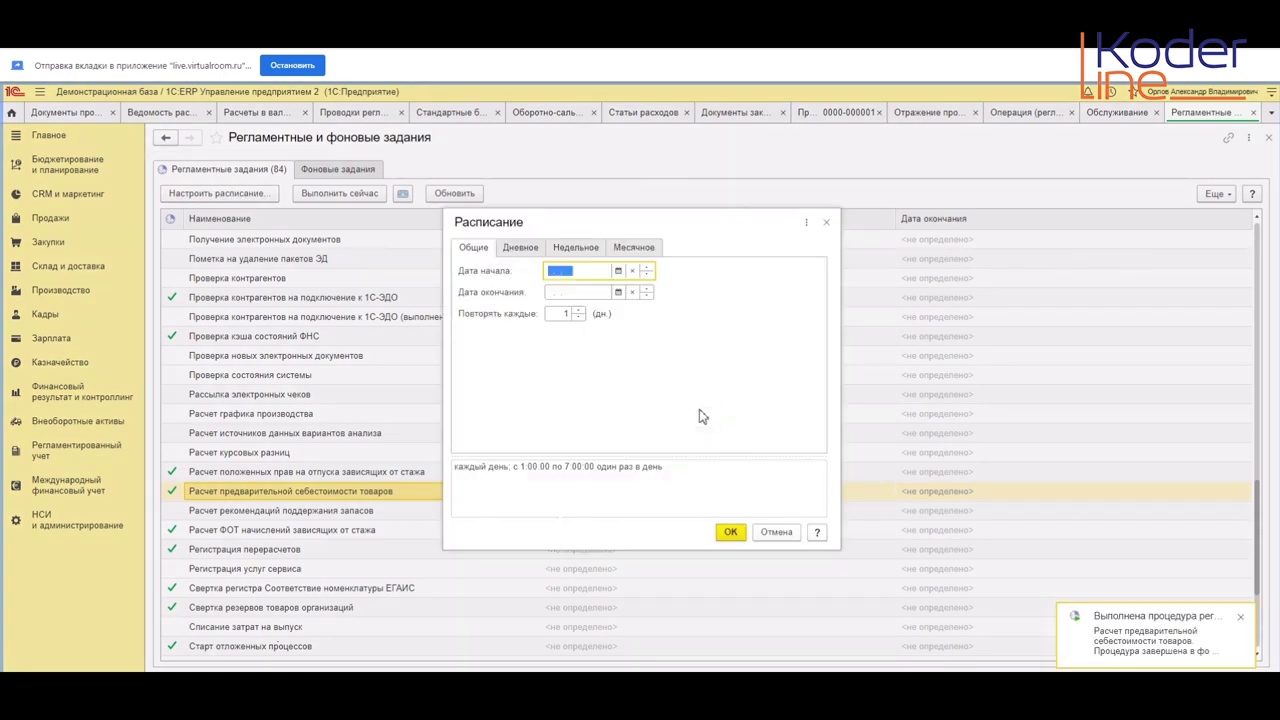
click(521, 248)
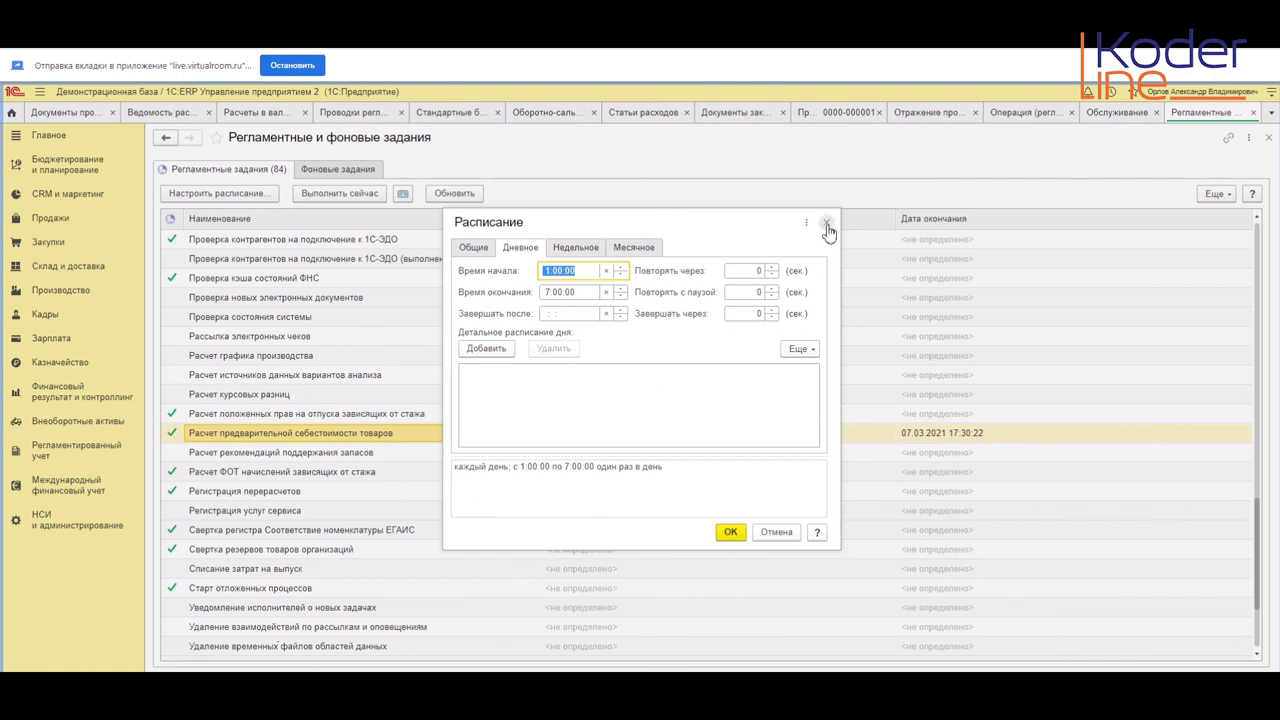
click(776, 531)
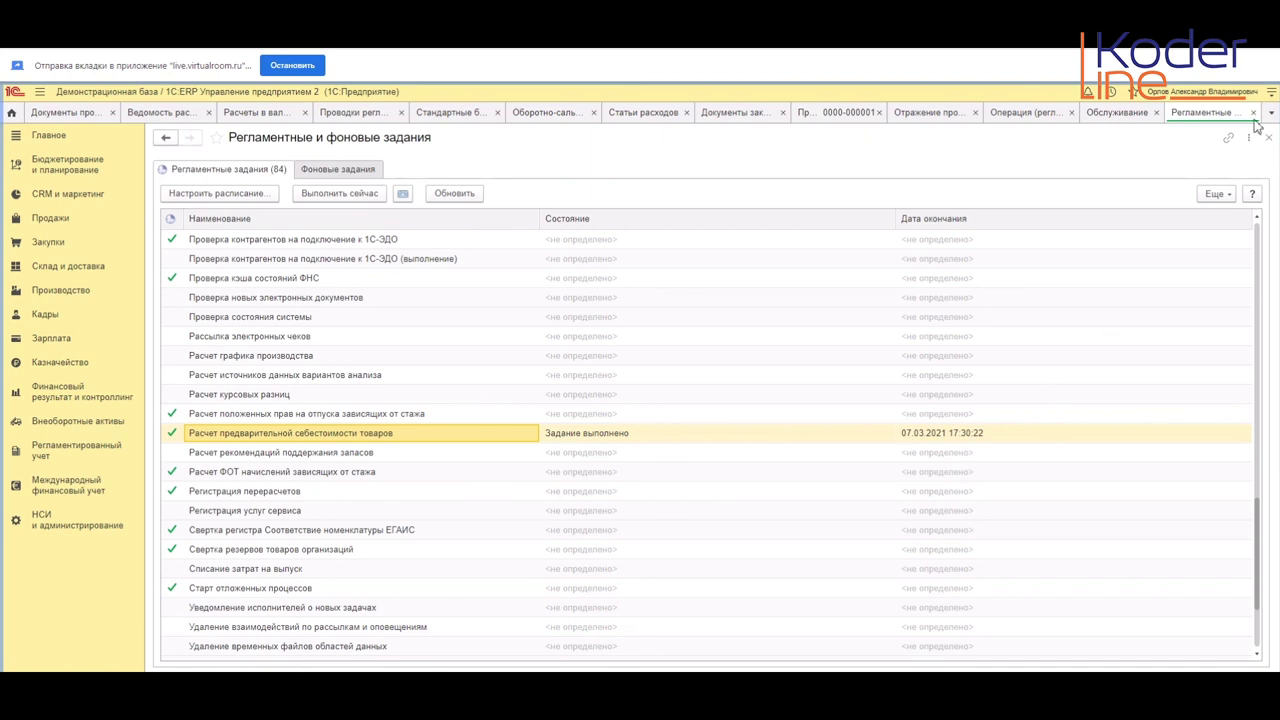
click(1140, 116)
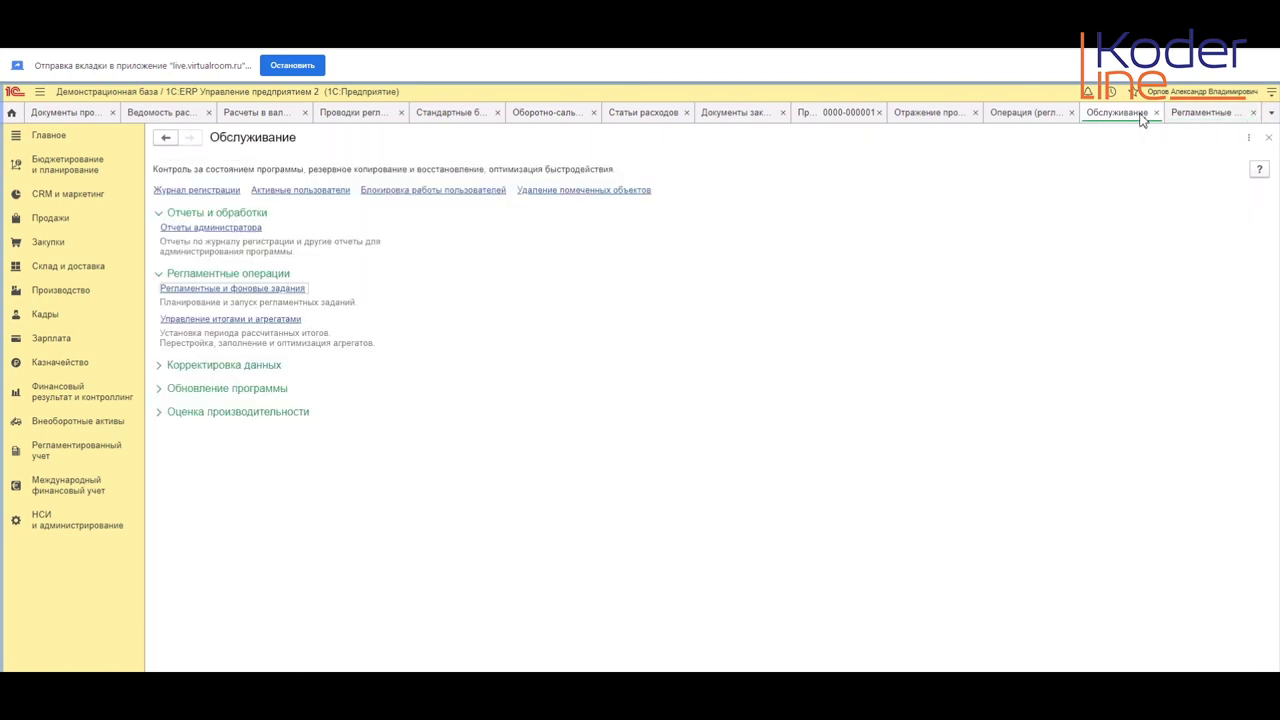
click(1156, 112)
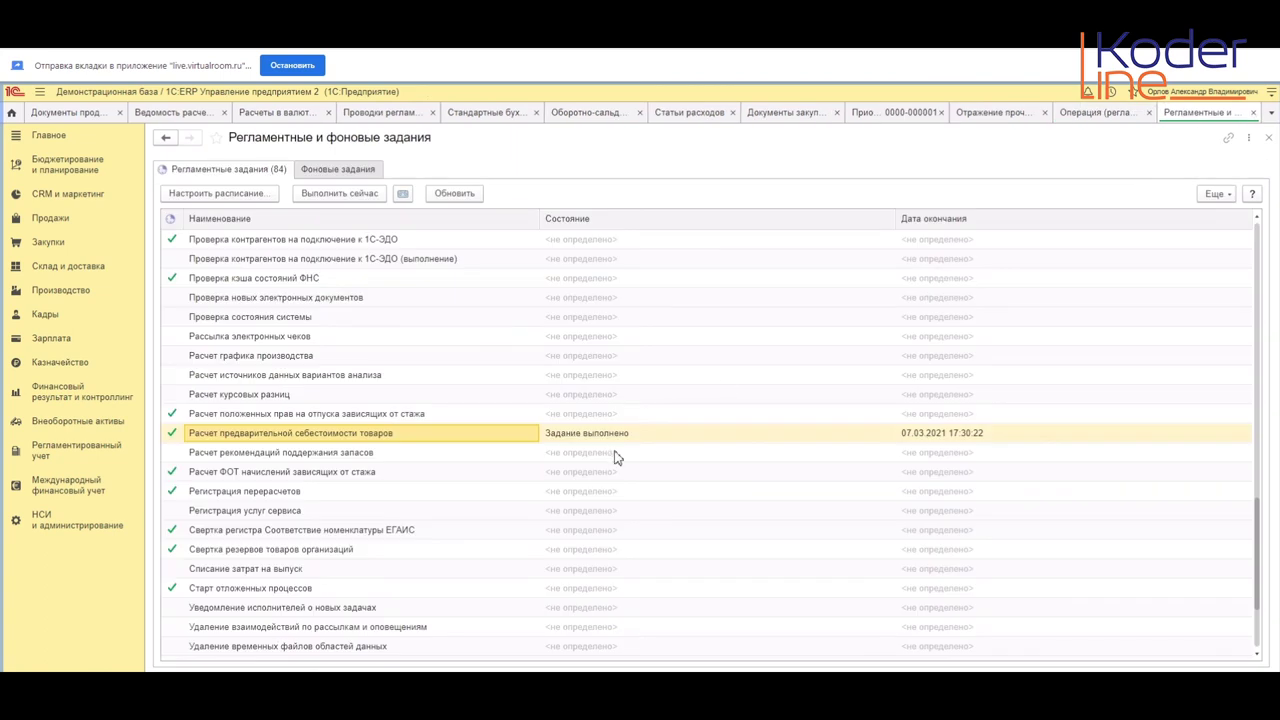
Step: Open the Валовая прибыль предприятия report from the sales reports
click(63, 219)
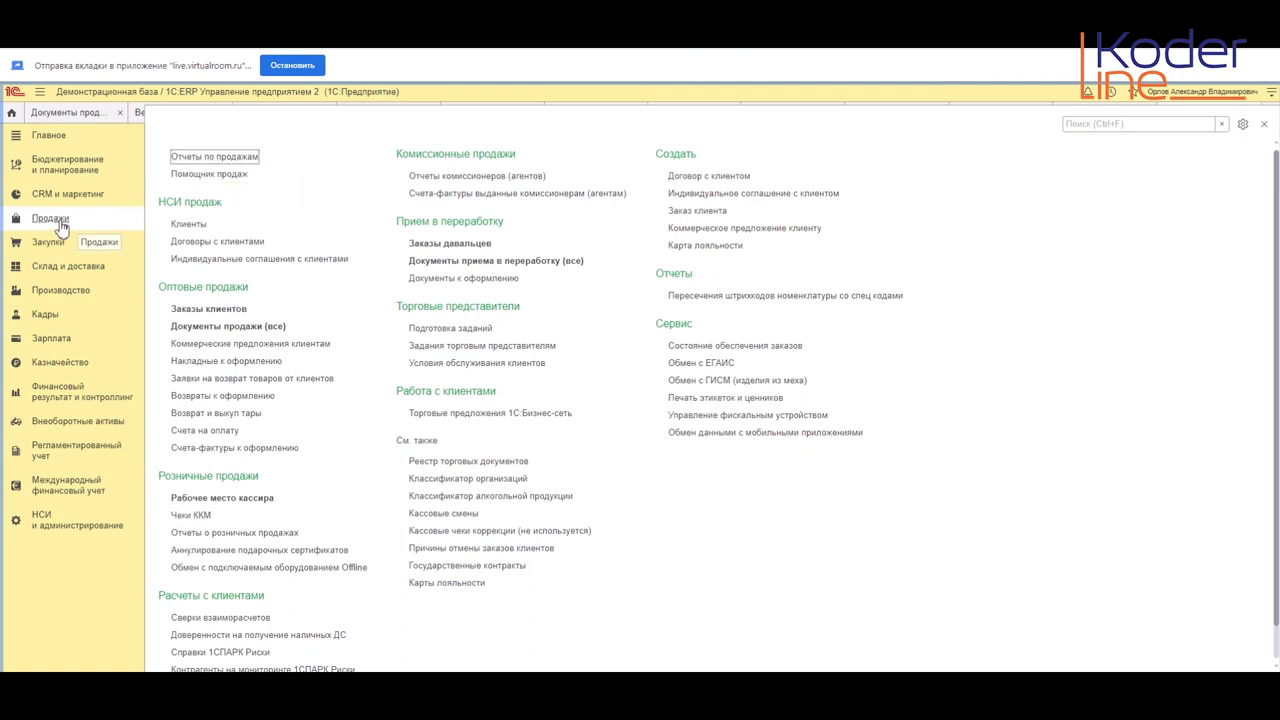
click(214, 157)
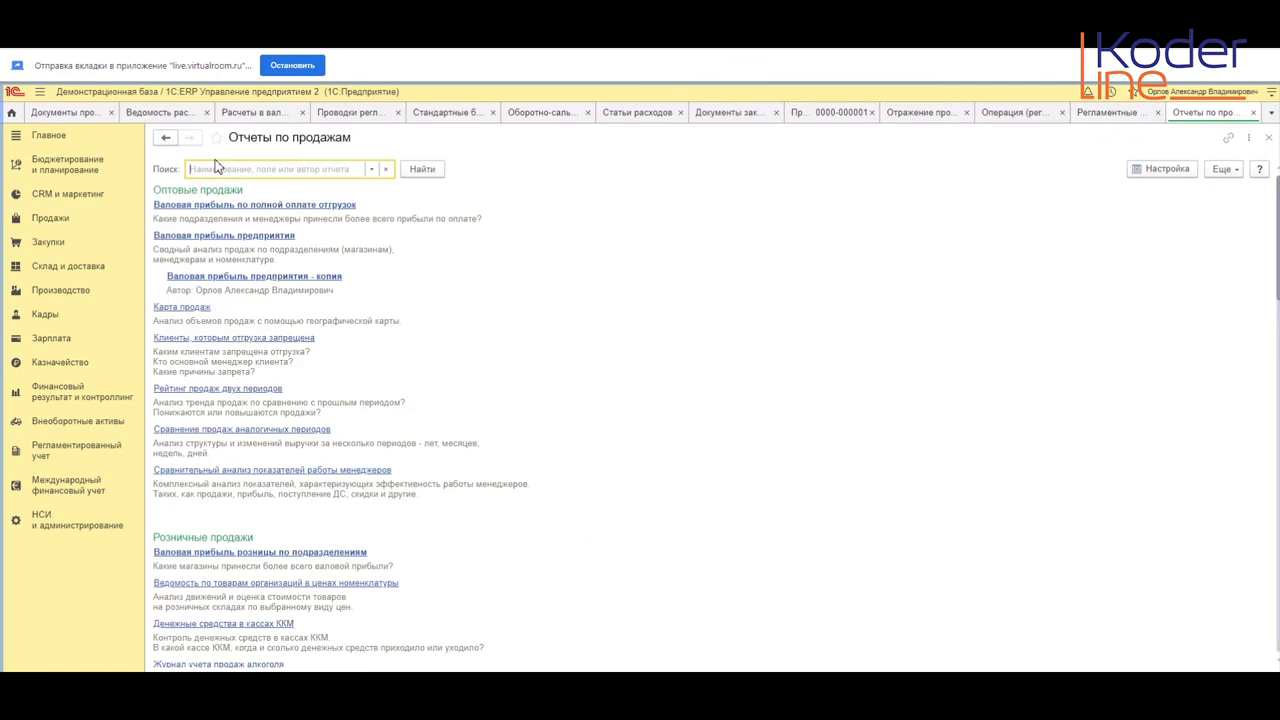
click(256, 236)
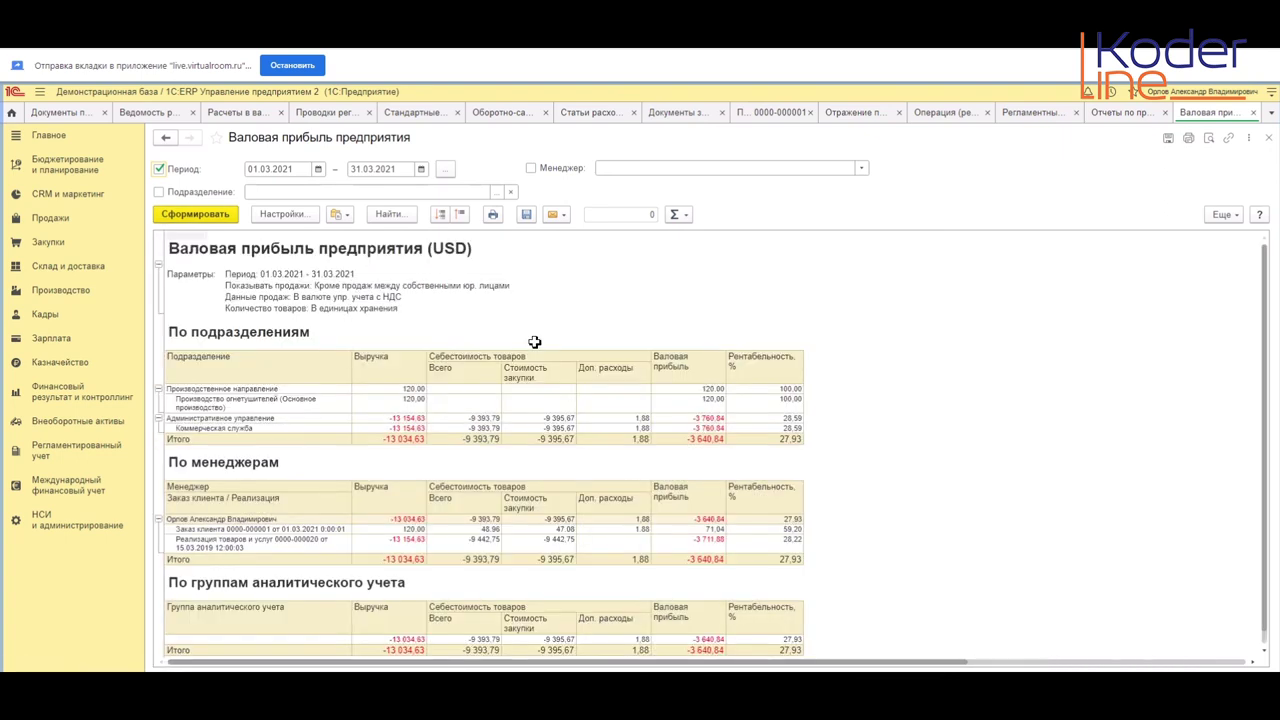
Step: Examine revenue, goods cost, additional expenses and gross profit for the customer order and the sale in the По менеджерам section
click(290, 545)
drag(290, 545, 730, 530)
drag(400, 529, 675, 533)
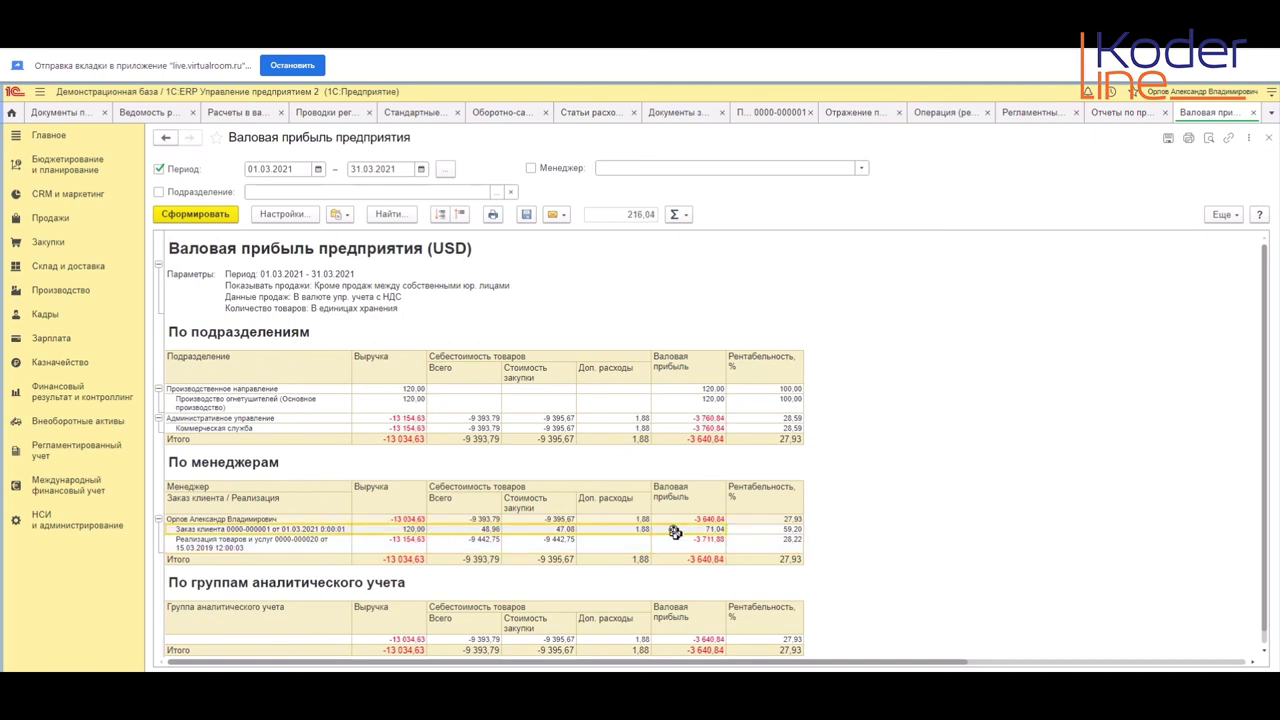
drag(290, 546, 594, 551)
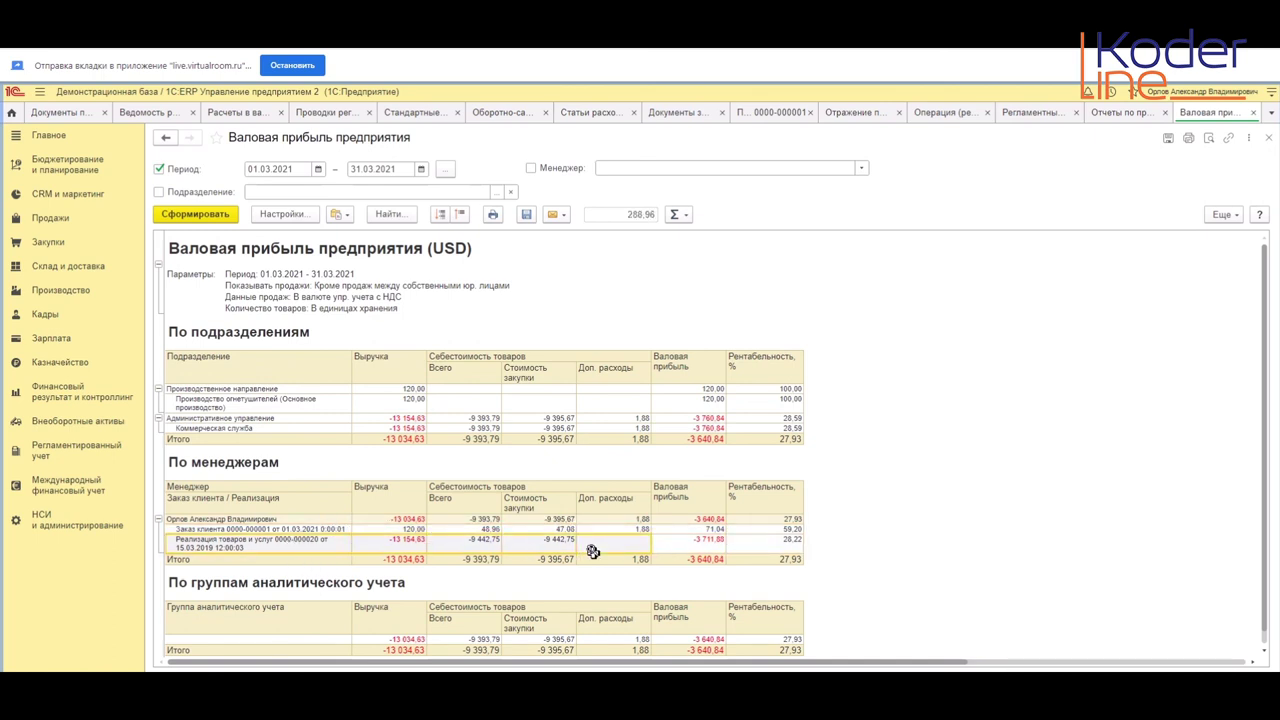
click(250, 530)
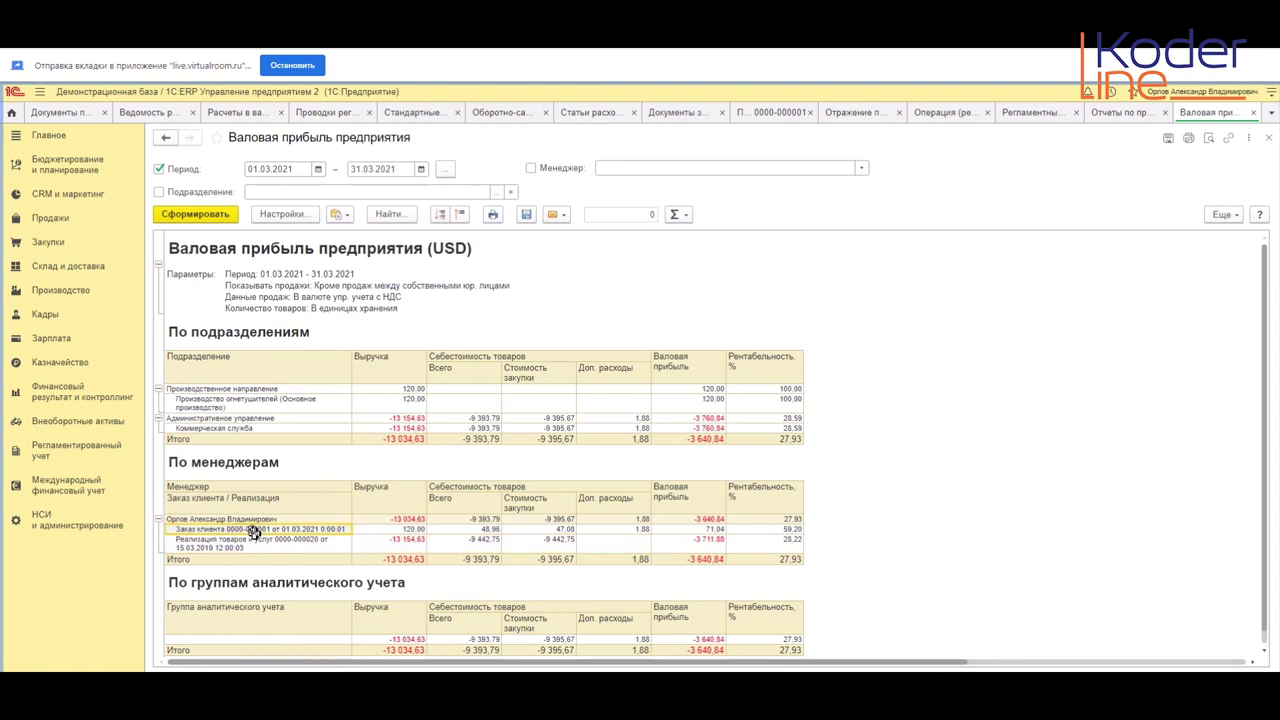
click(488, 530)
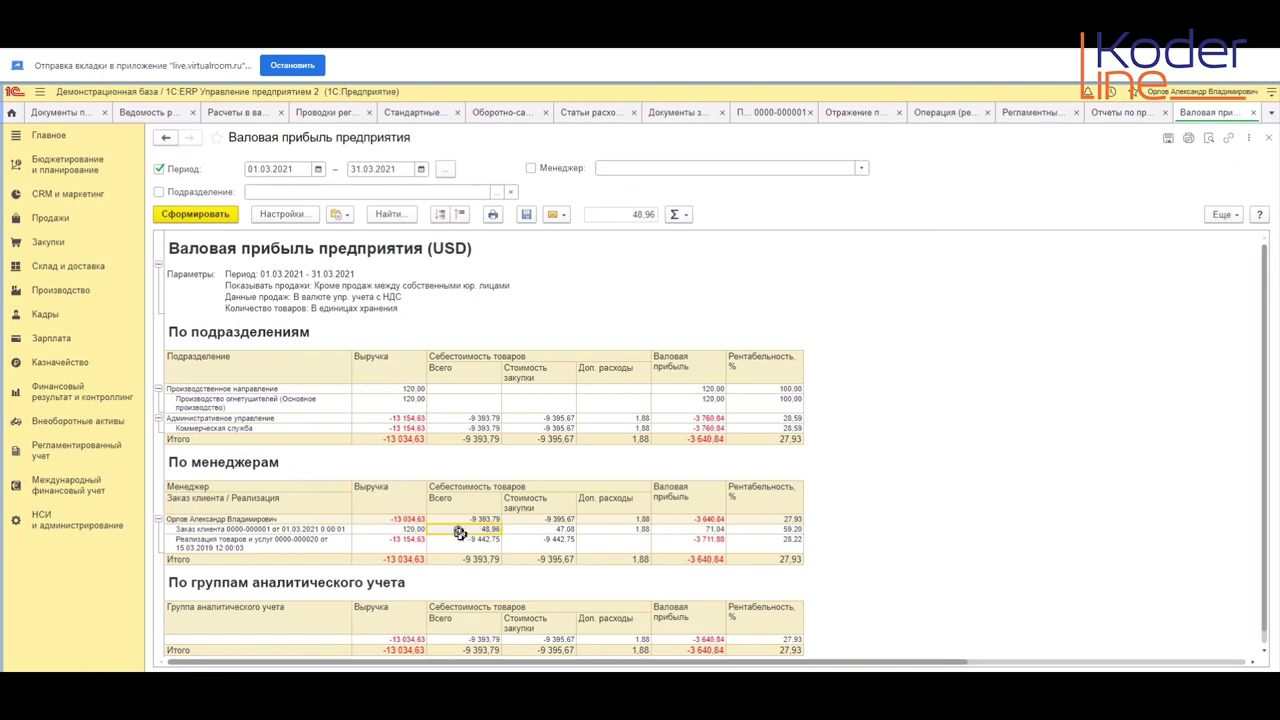
click(388, 530)
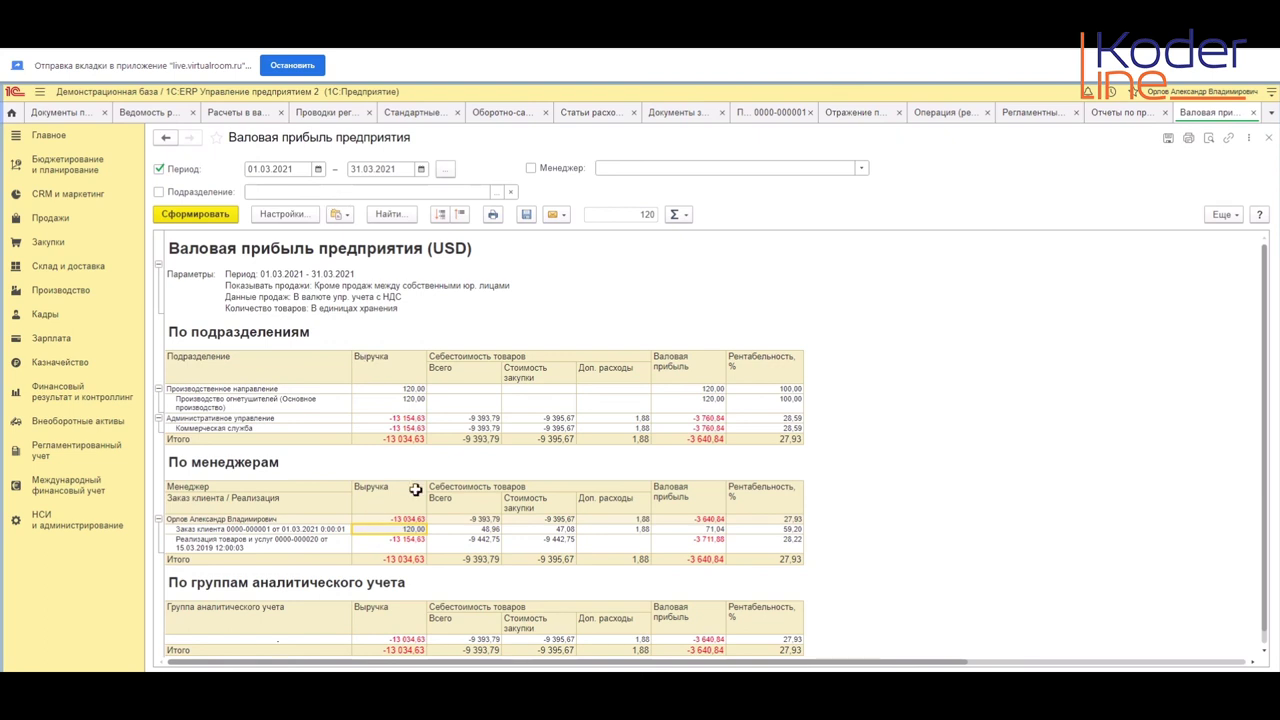
click(488, 528)
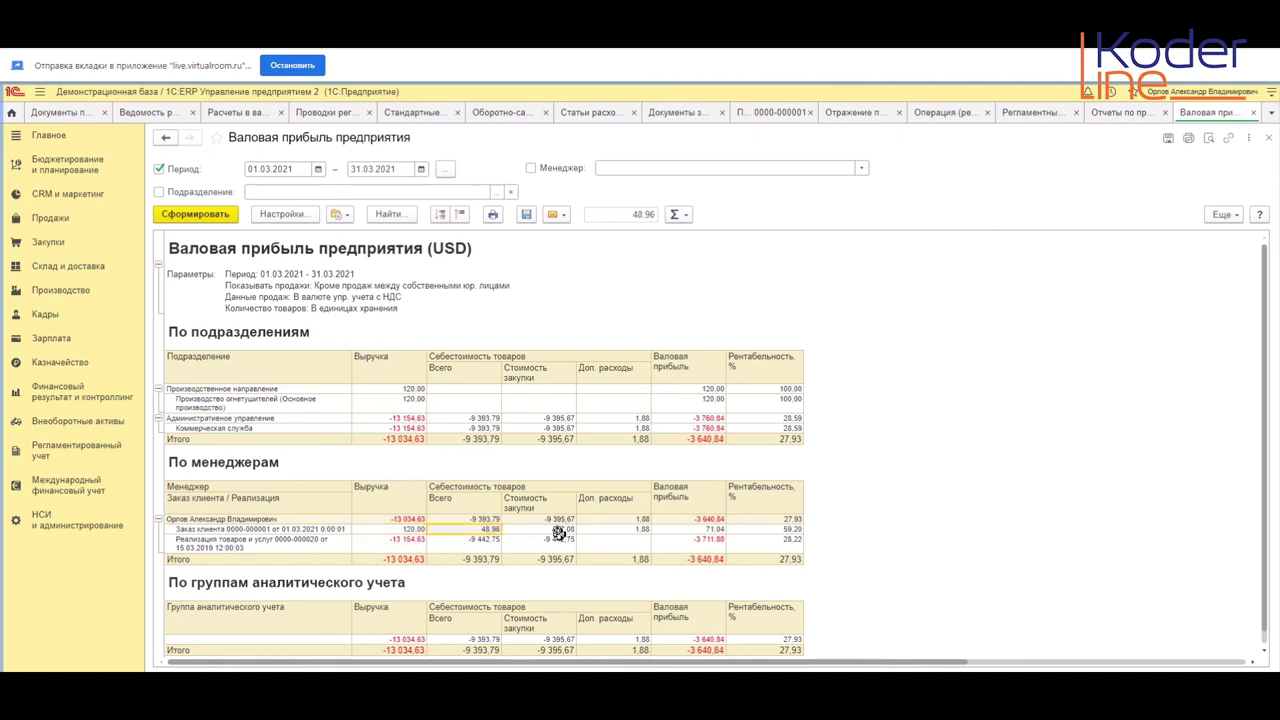
Step: Examine the customer order's purchase cost, additional expenses, gross profit and profitability in the По менеджерам section
click(565, 530)
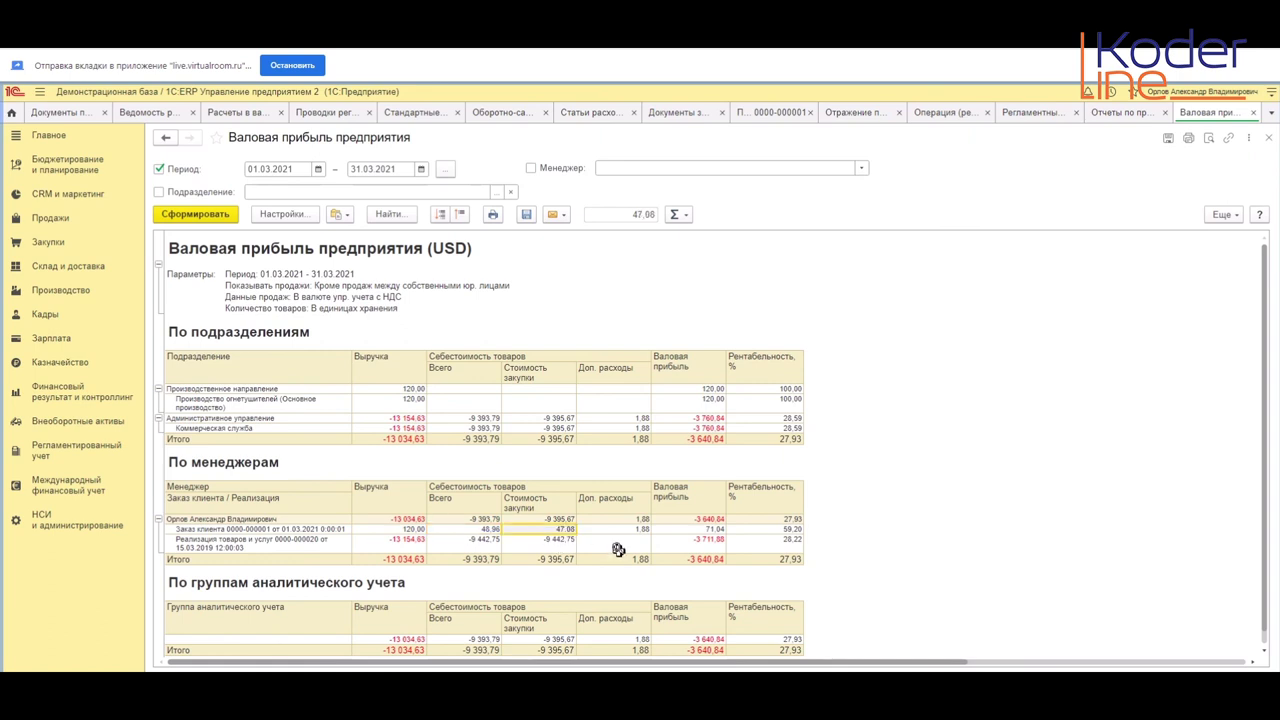
click(642, 529)
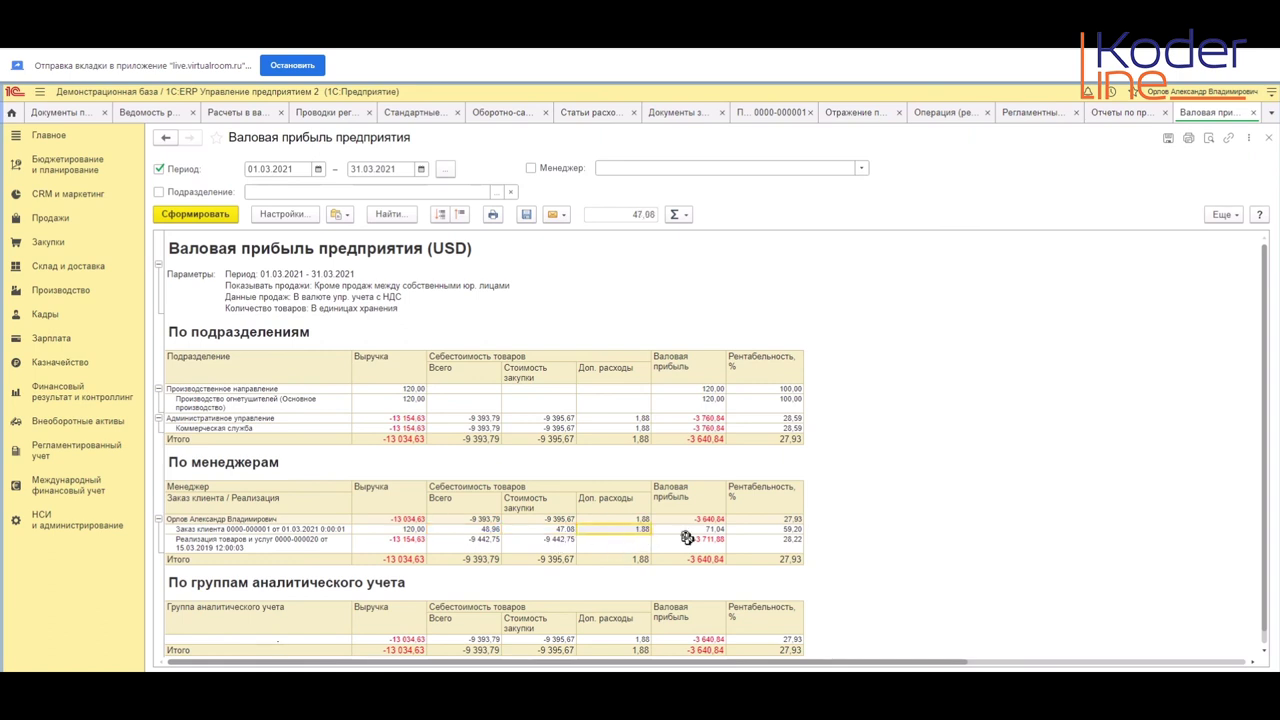
click(702, 529)
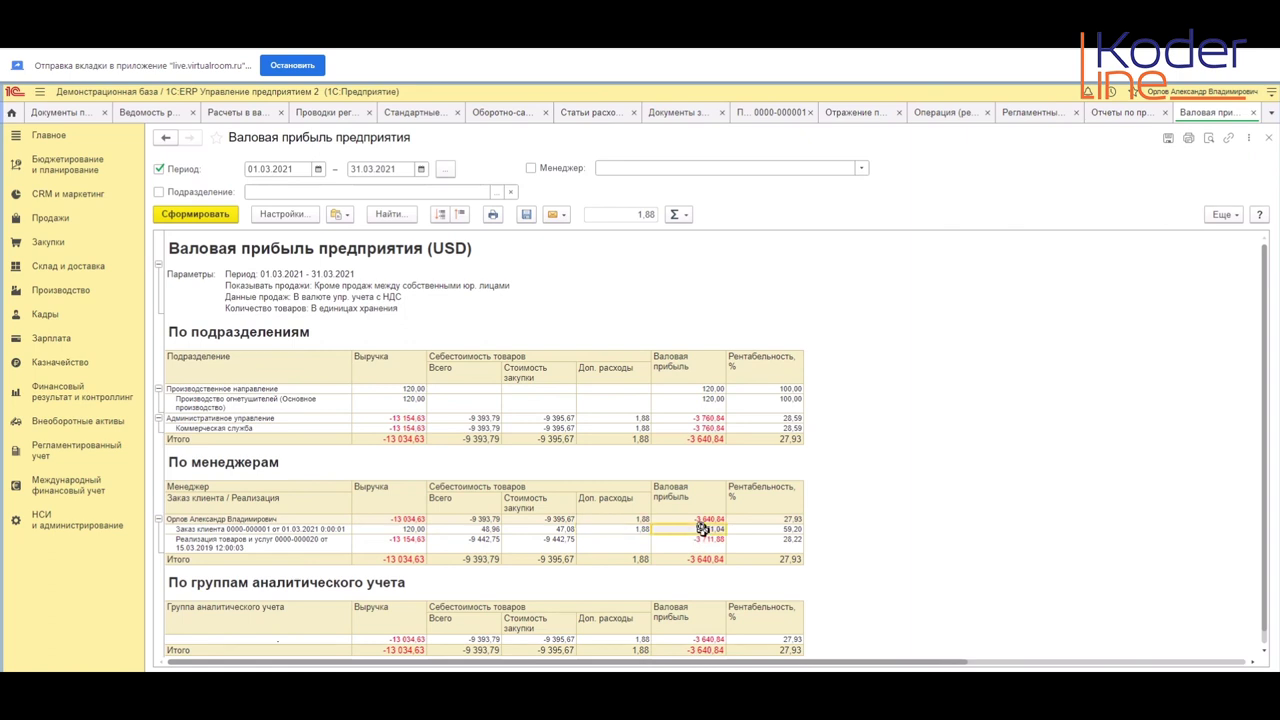
click(792, 530)
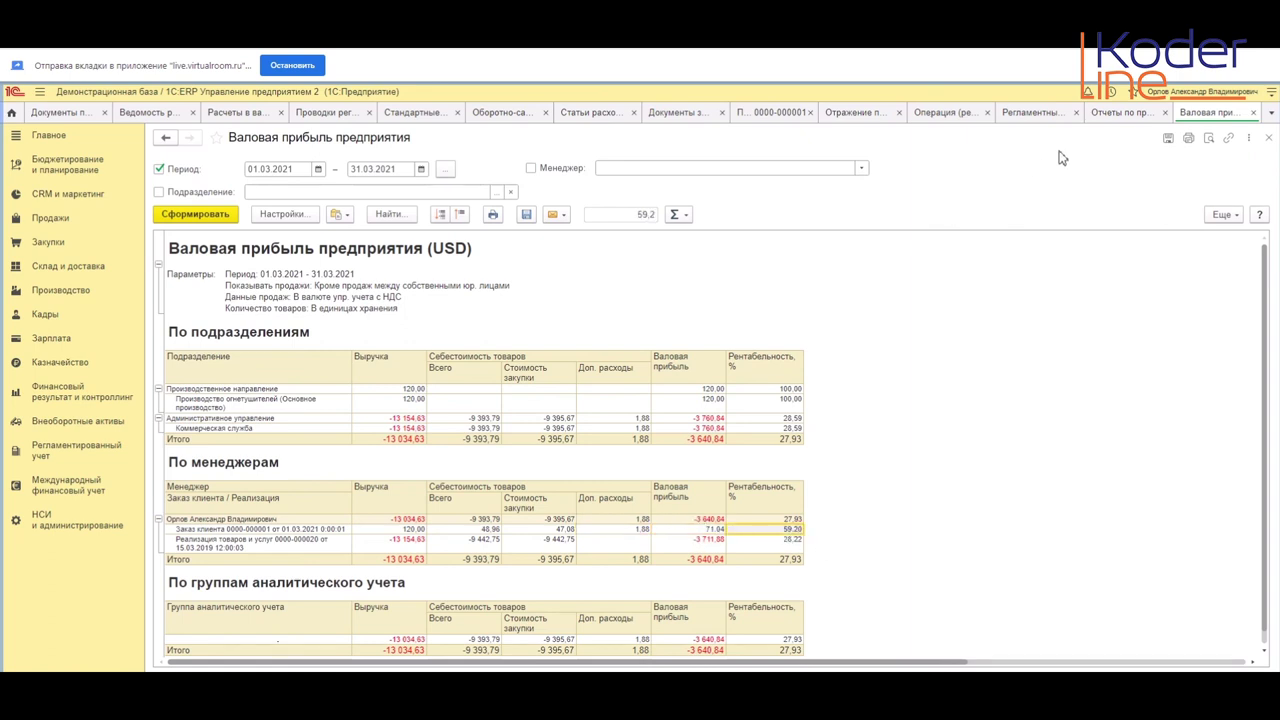
Step: Open the regulated accounting postings of the Приобретение услуг и прочих активов document dated 02.03.2021 and reflect it in regulated accounting
click(1127, 113)
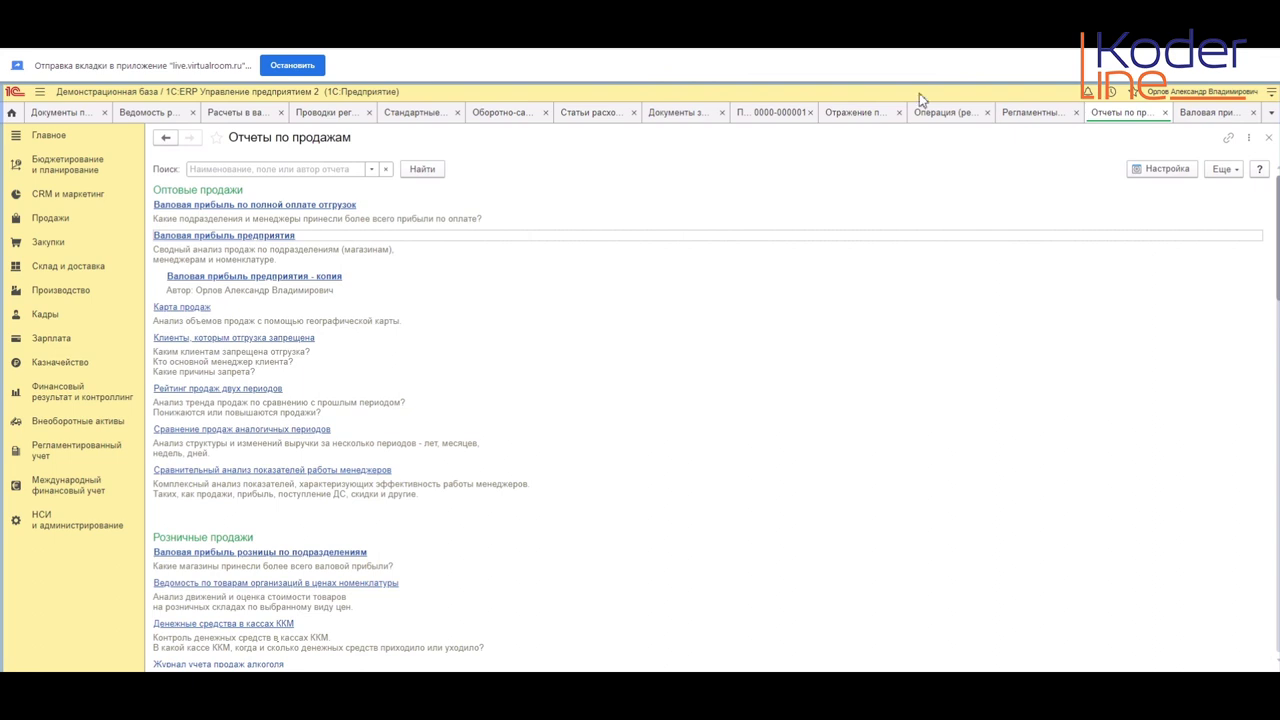
click(744, 114)
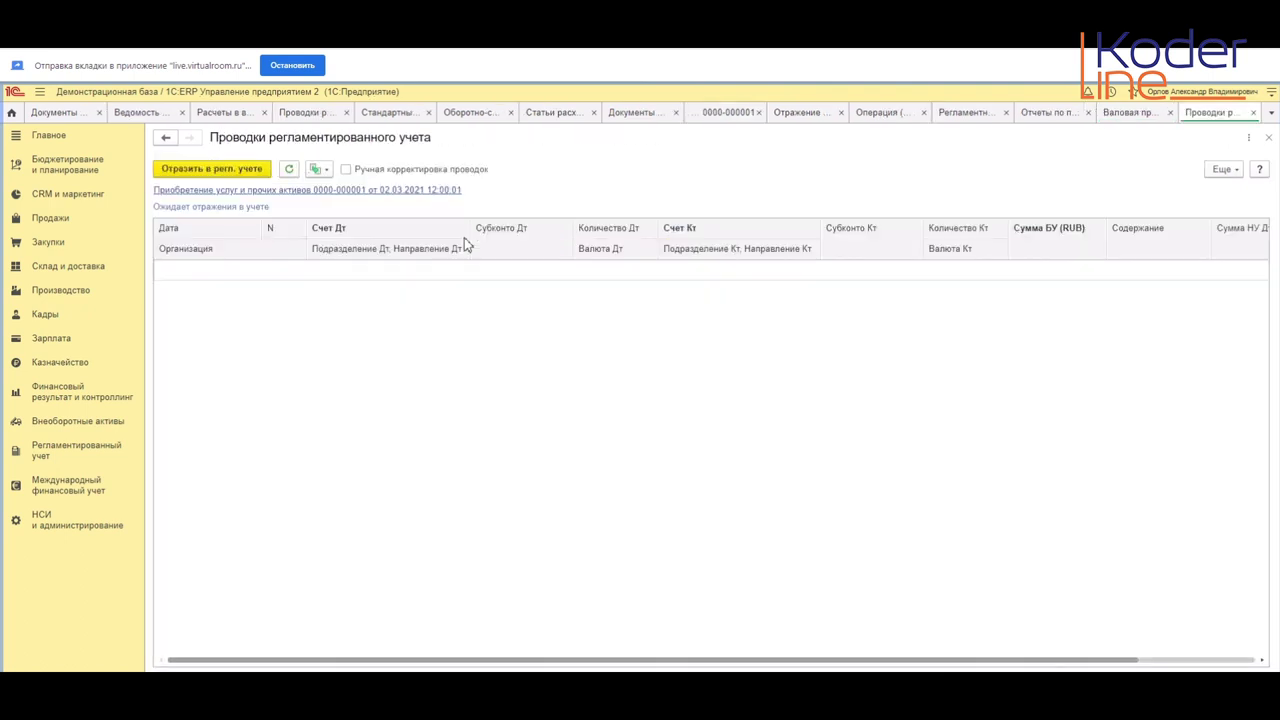
click(419, 190)
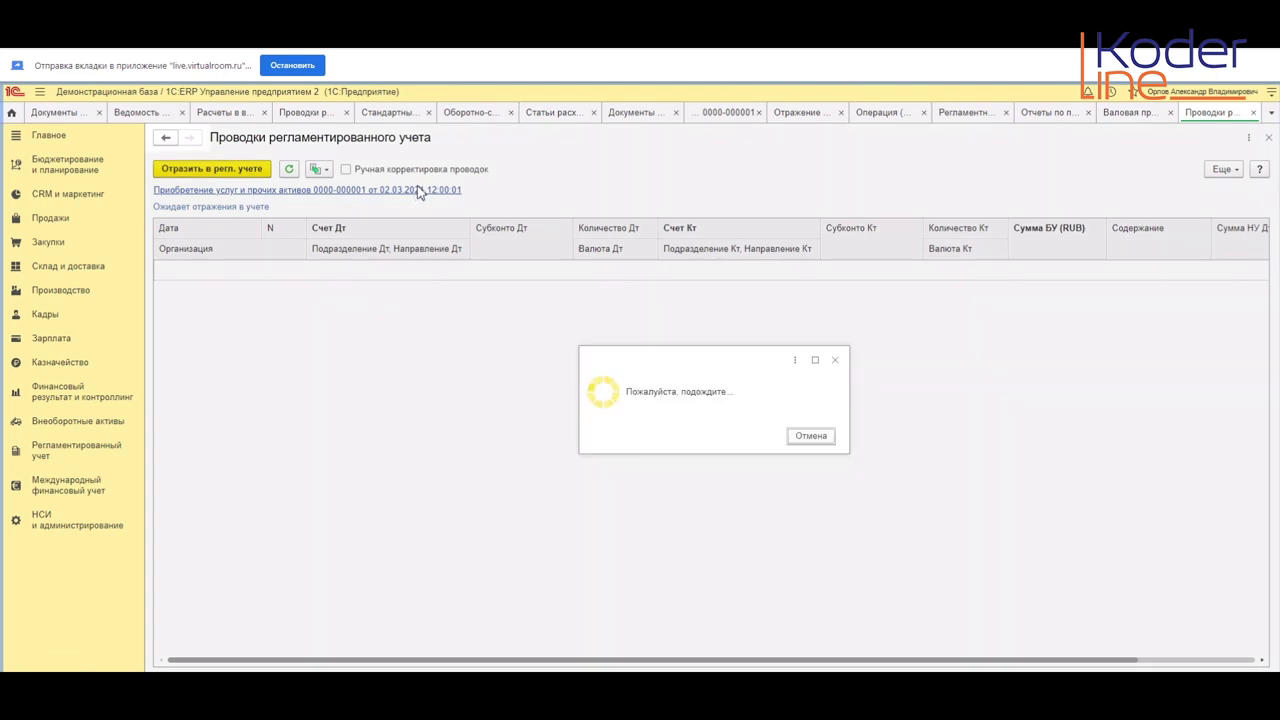